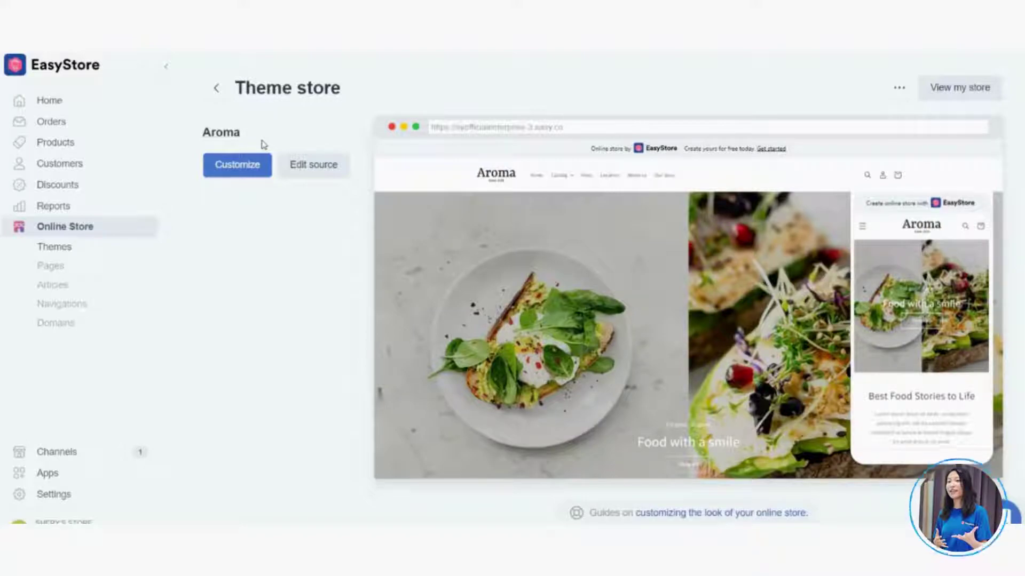
Open the theme store from the section listing all of the store's themes
drag(245, 135, 206, 144)
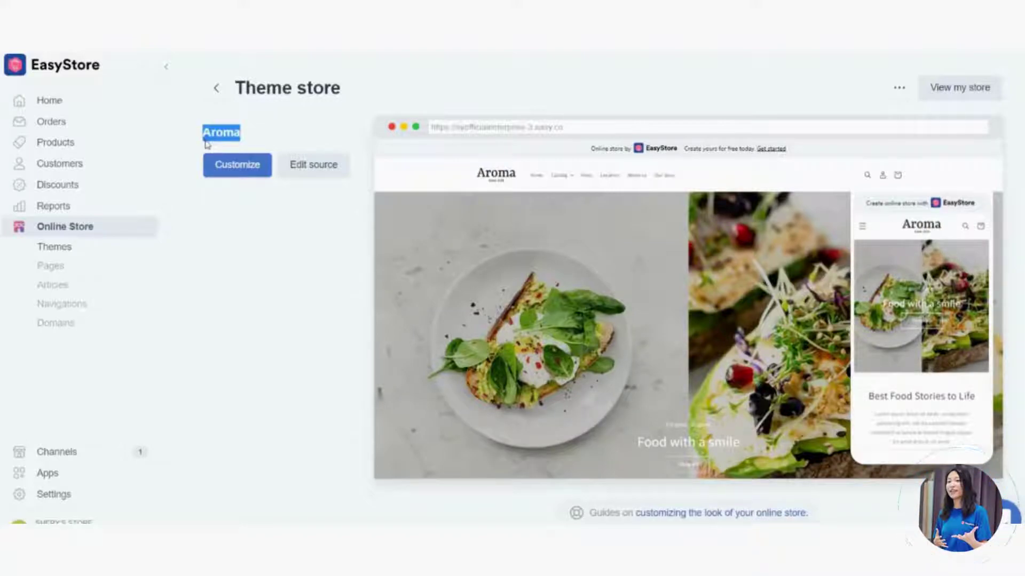
click(271, 137)
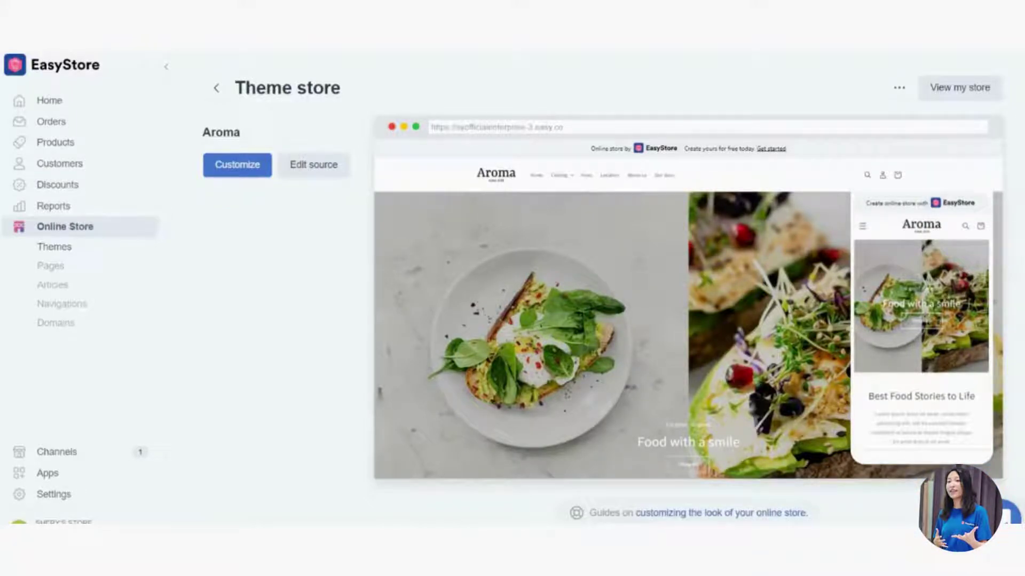
scroll(603, 267, down, 2)
scroll(925, 233, down, 5)
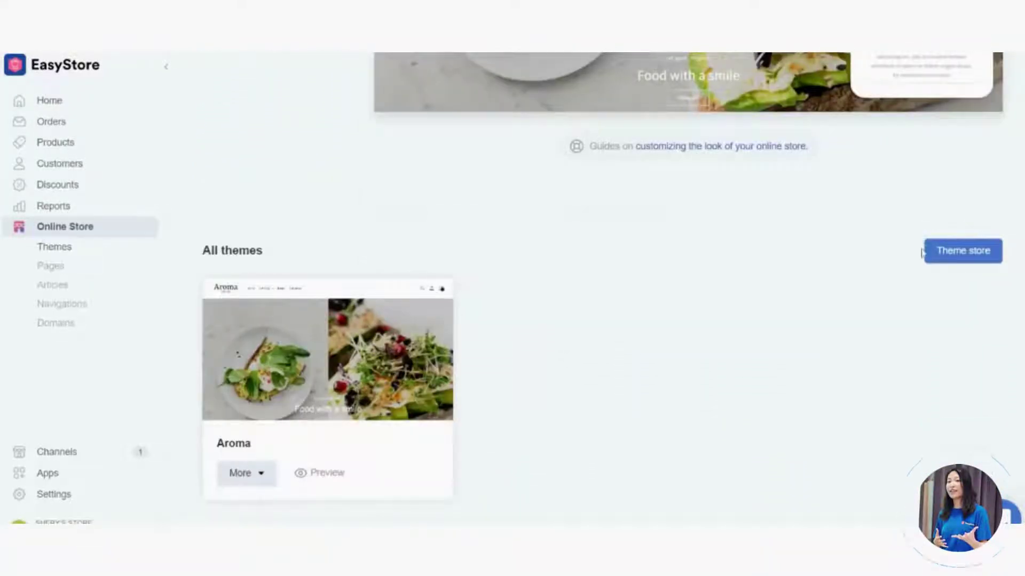
click(949, 251)
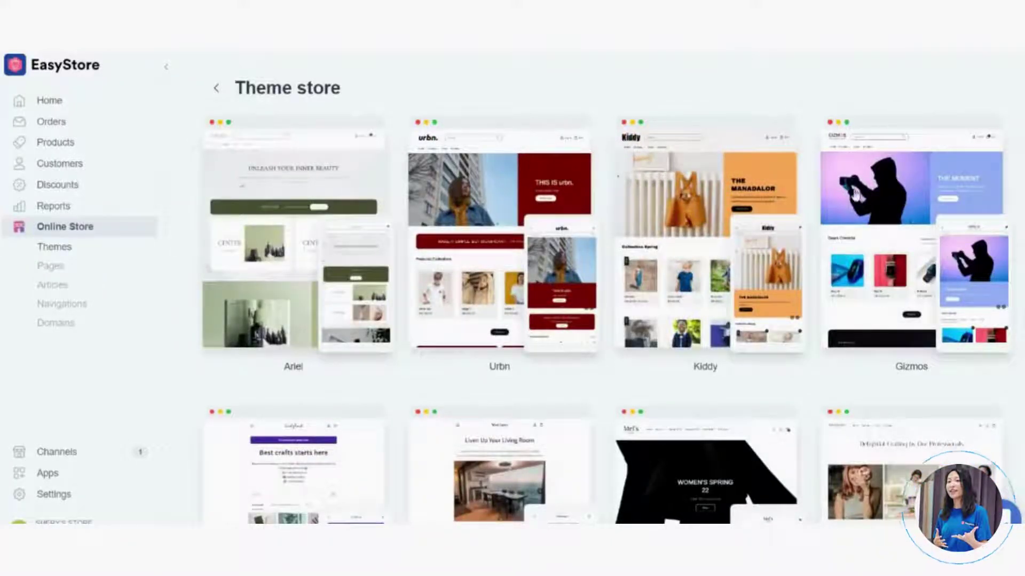
Browse the theme designs through the whole theme store catalogue, and return to the current theme's page
scroll(607, 308, down, 1)
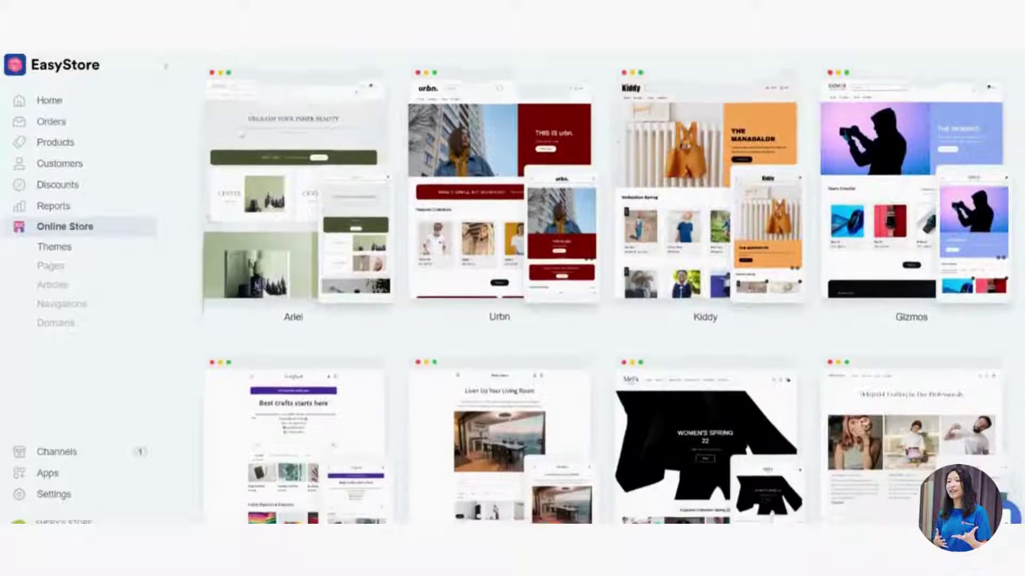
scroll(607, 308, up, 1)
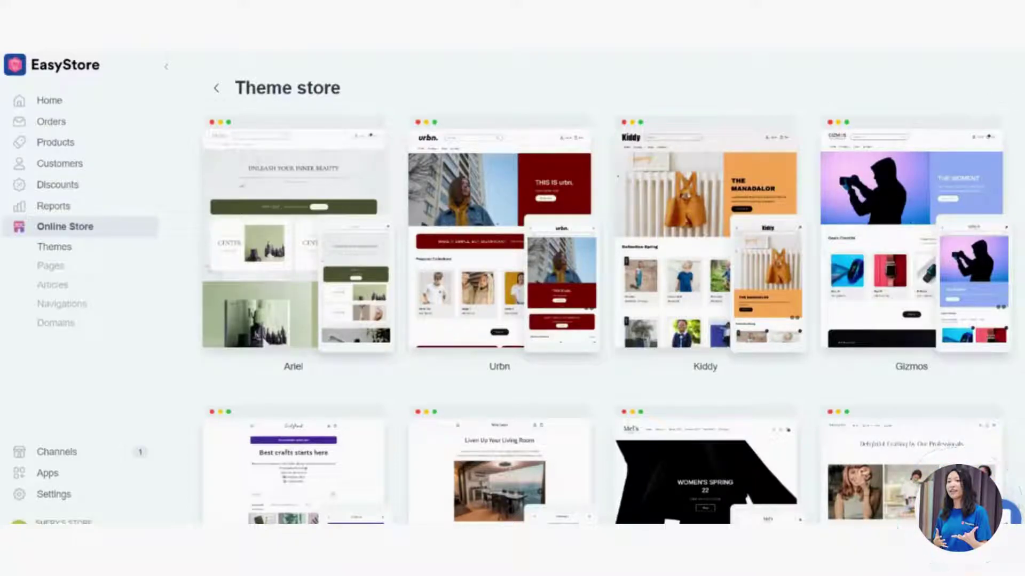
scroll(603, 288, down, 3)
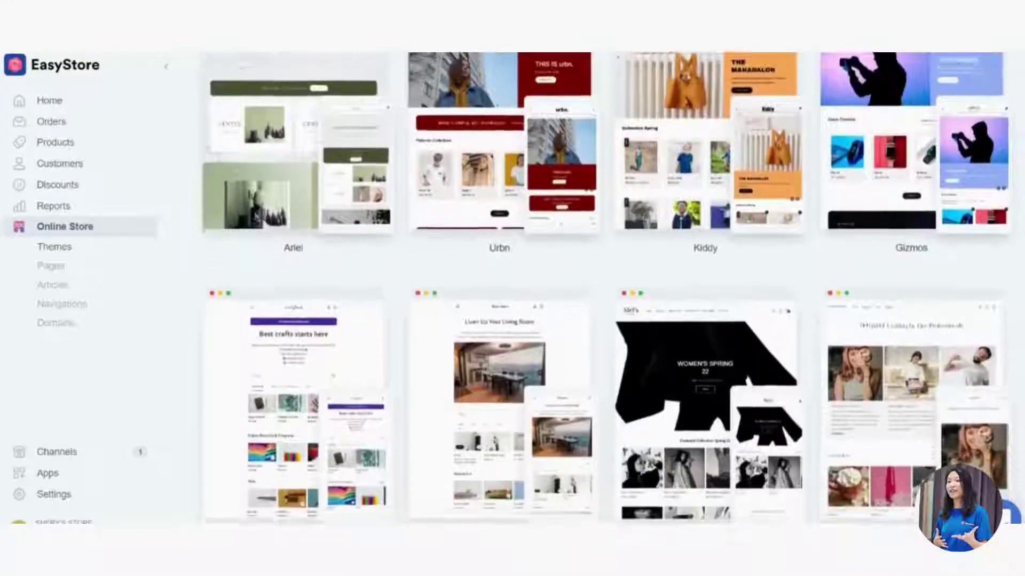
scroll(603, 288, down, 12)
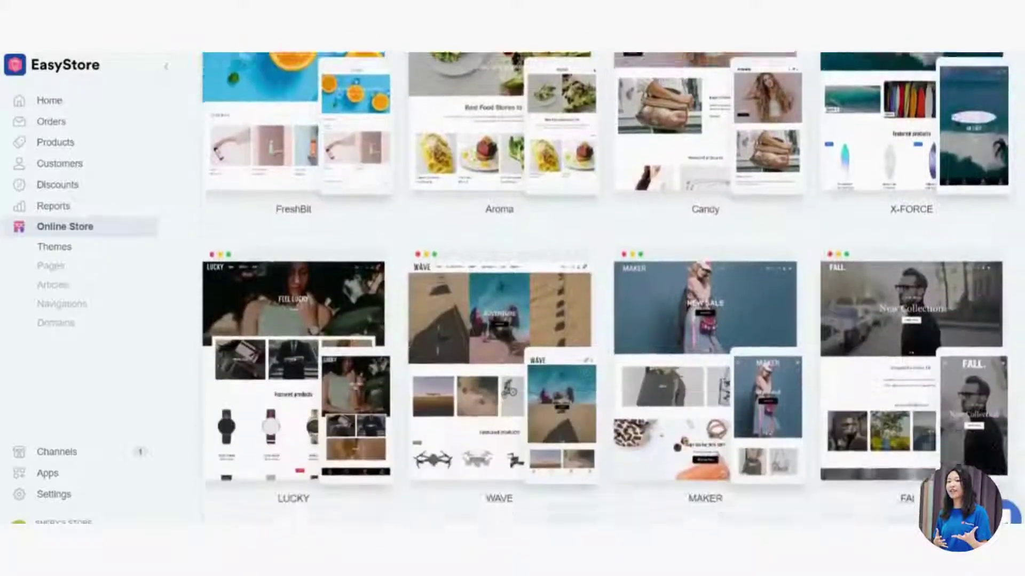
scroll(603, 288, down, 8)
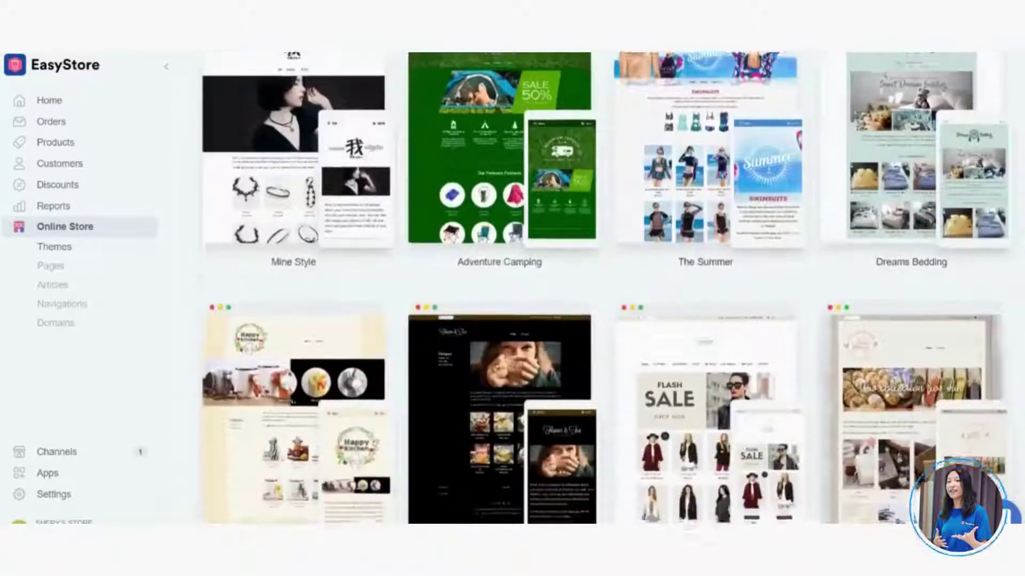
scroll(1020, 287, down, 1)
scroll(606, 288, down, 11)
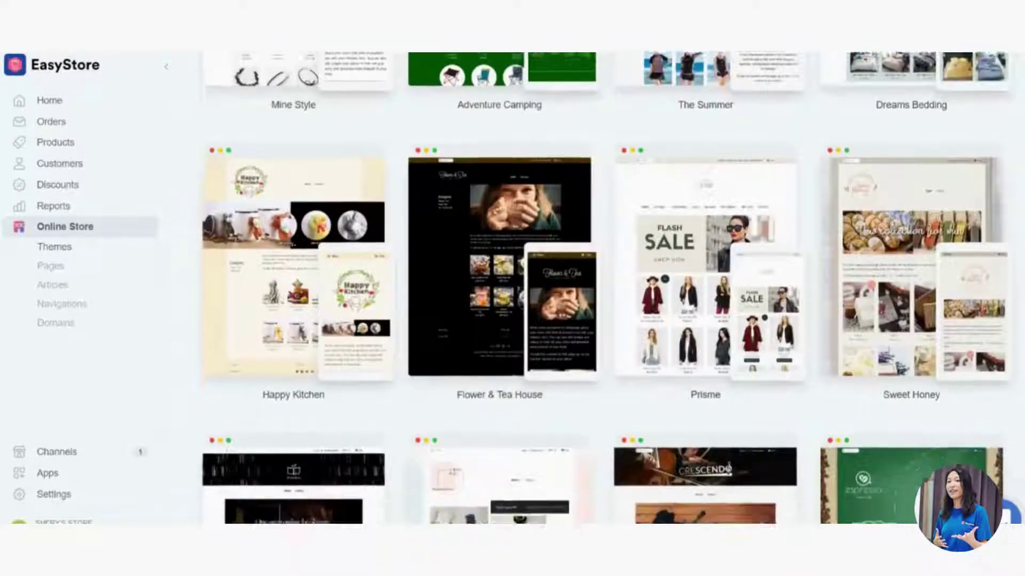
scroll(605, 288, down, 11)
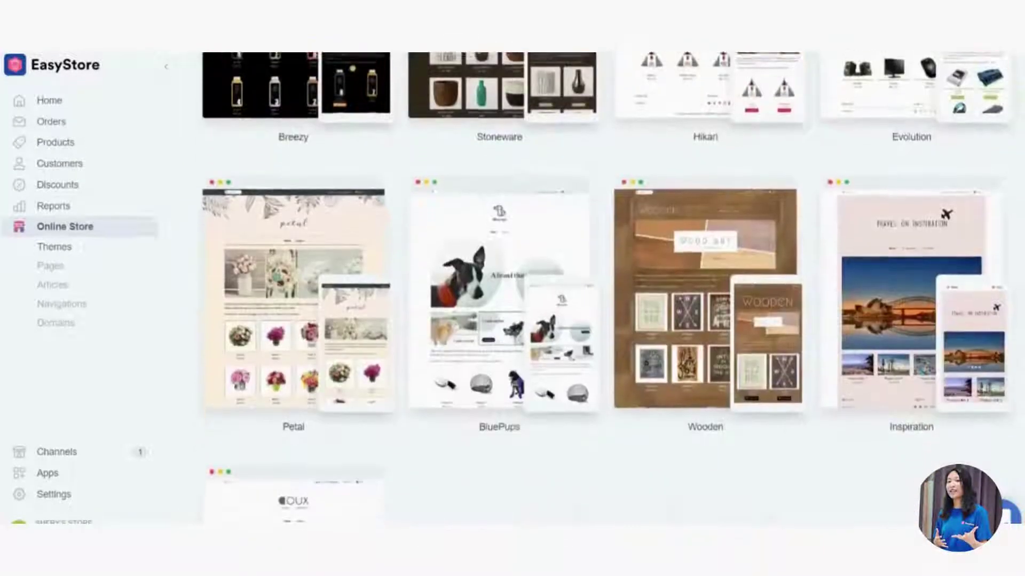
scroll(606, 288, down, 1)
scroll(605, 288, up, 13)
scroll(605, 288, up, 20)
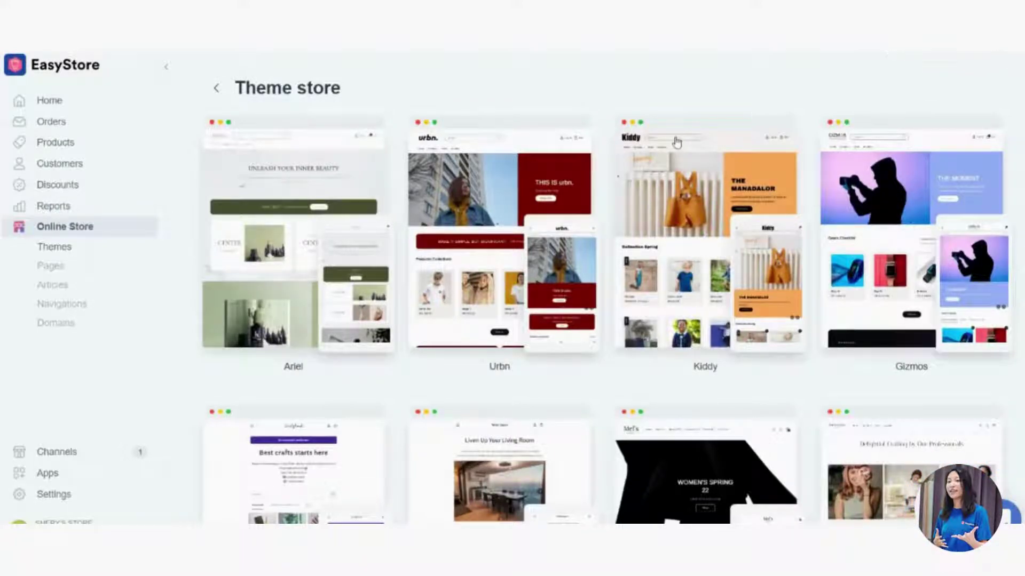
scroll(1018, 189, down, 3)
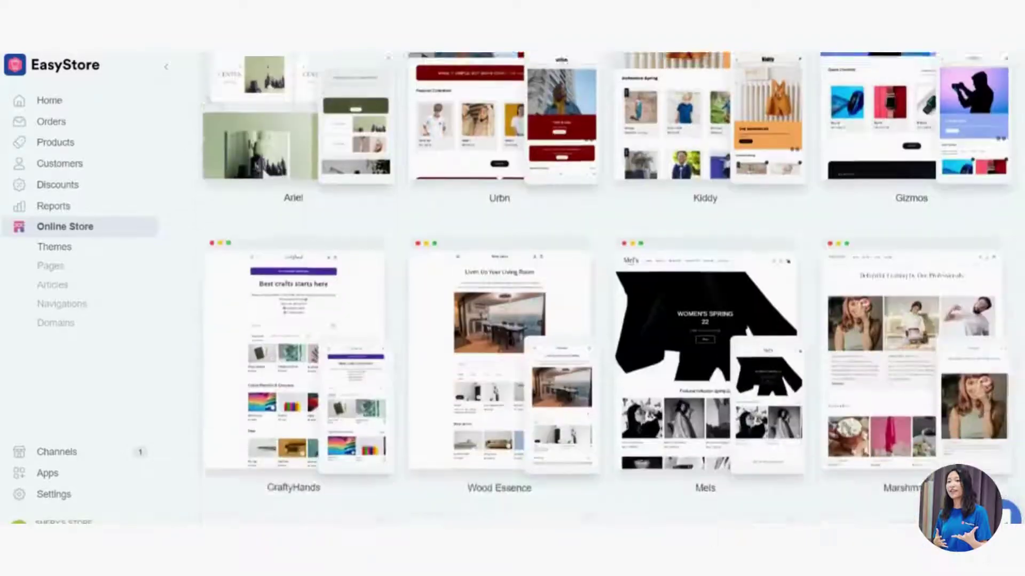
scroll(607, 312, up, 2)
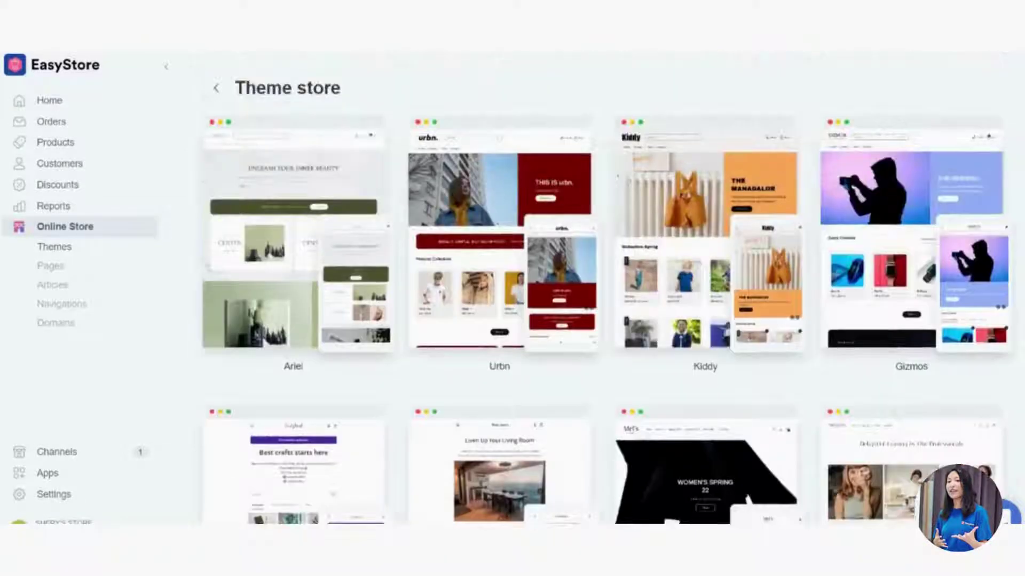
scroll(607, 312, down, 5)
scroll(597, 270, down, 3)
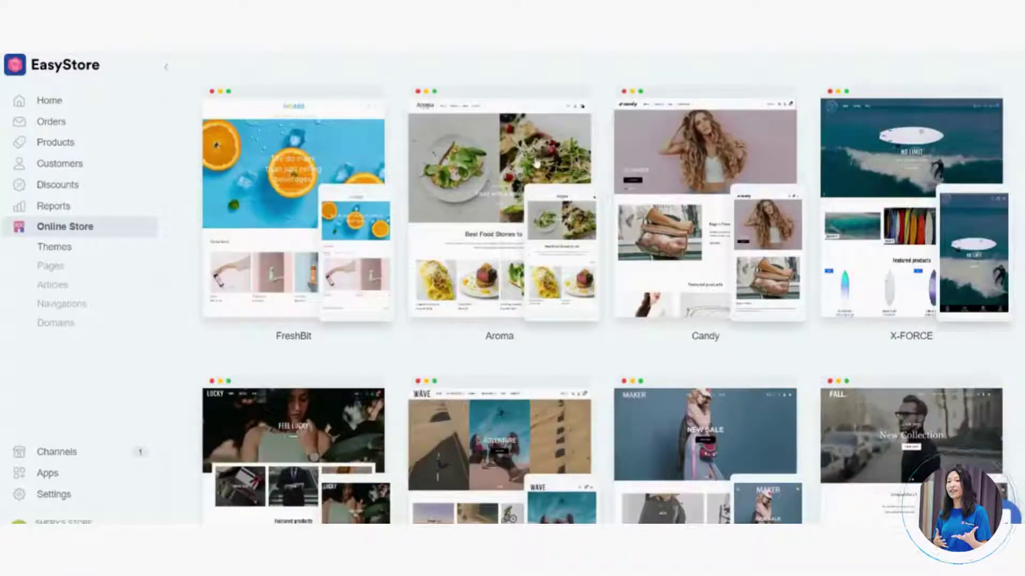
scroll(537, 162, up, 8)
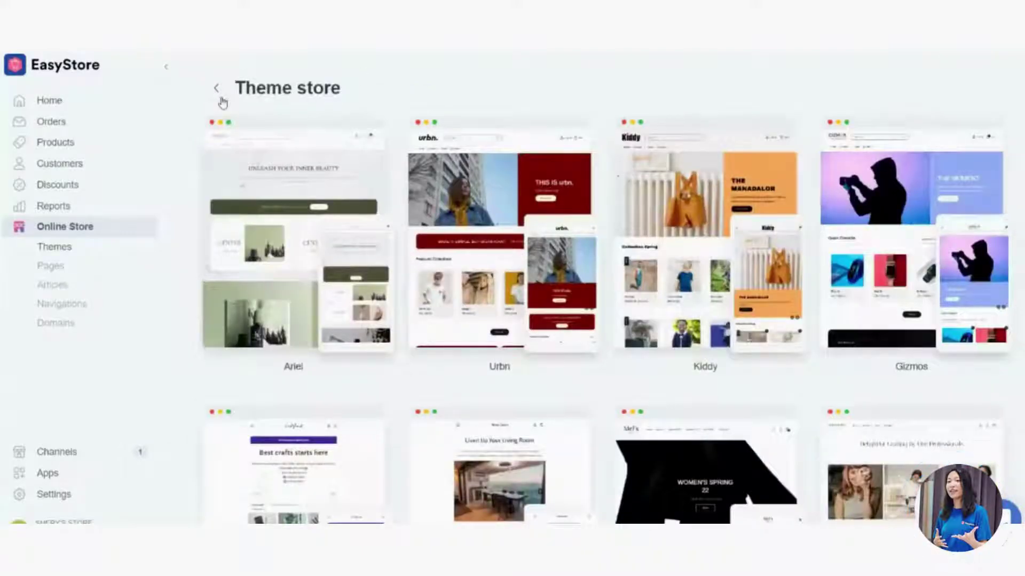
click(221, 99)
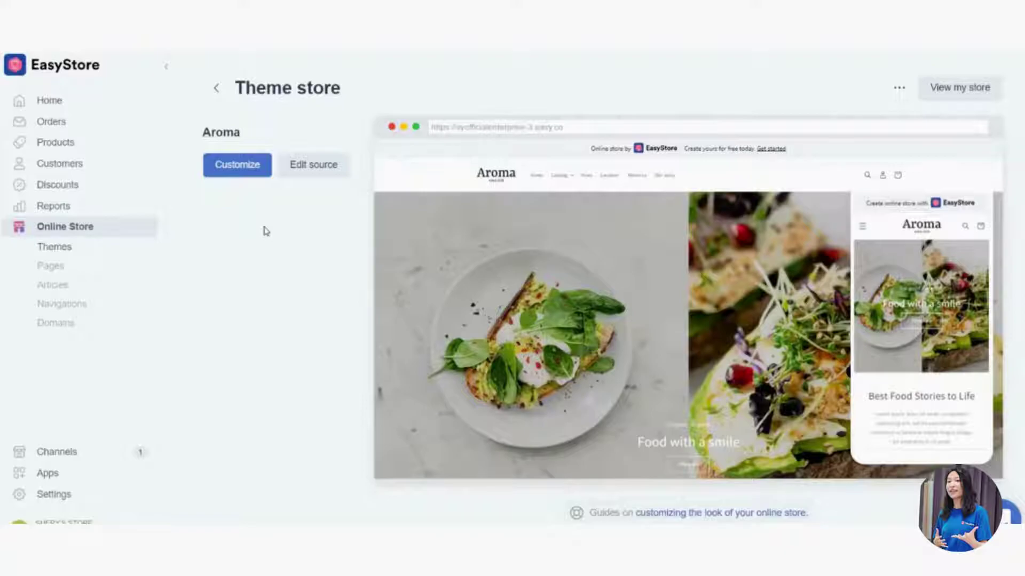
Open the Aroma theme's detail page from the theme store
scroll(265, 230, down, 3)
scroll(587, 288, down, 3)
click(952, 339)
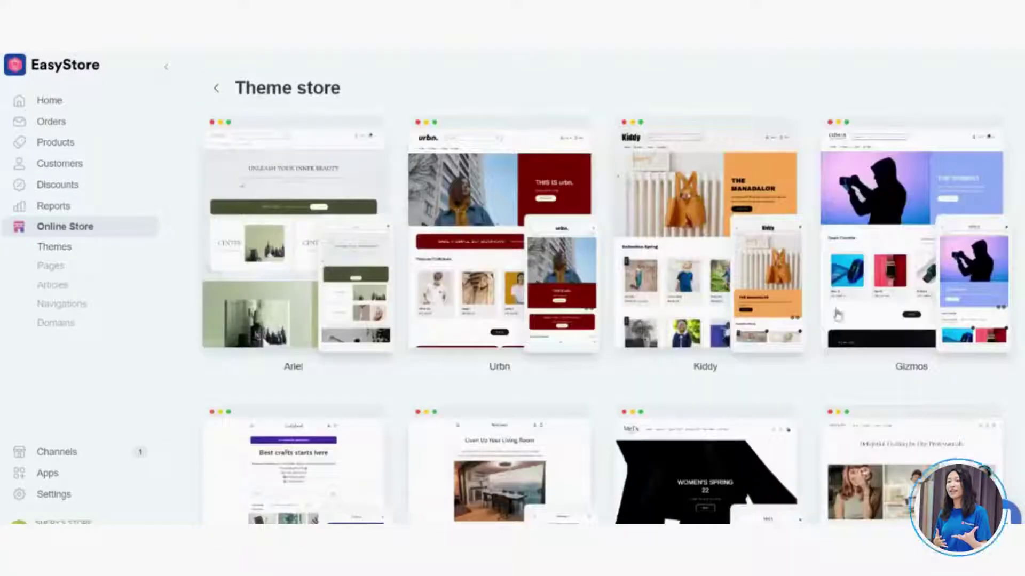
scroll(478, 212, down, 10)
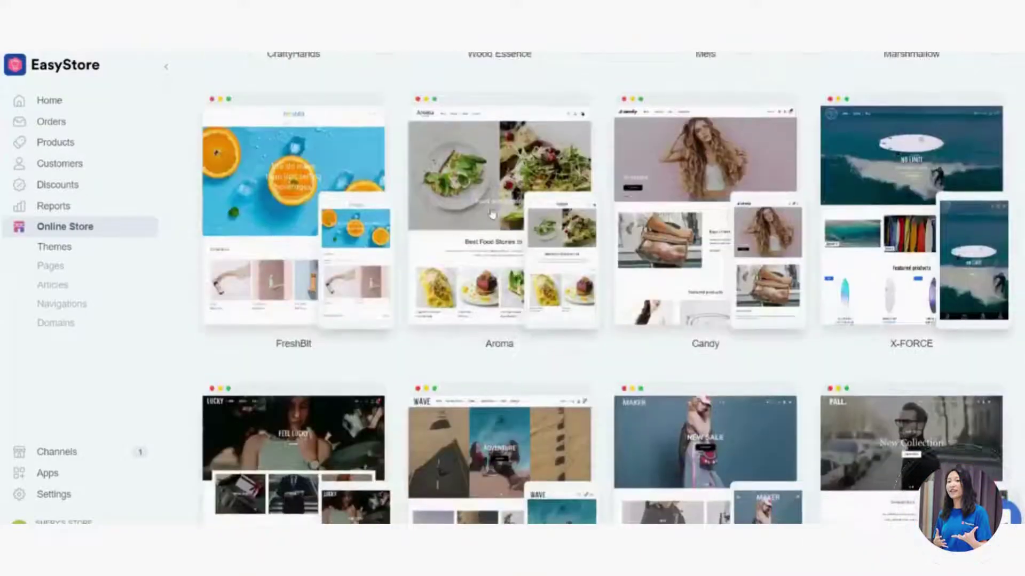
click(478, 212)
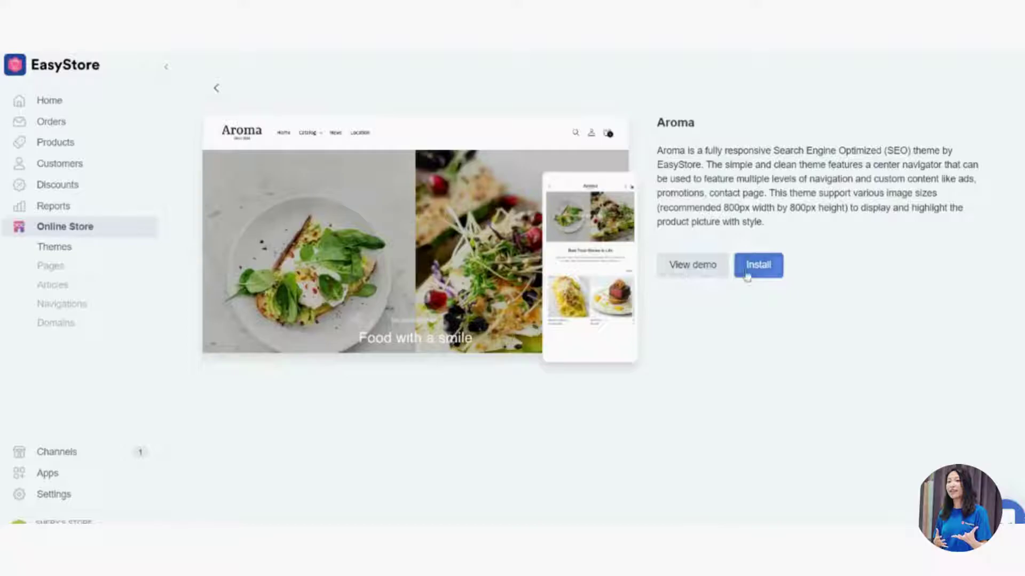
Return to the current theme's page and open the Aroma theme for customization
click(215, 87)
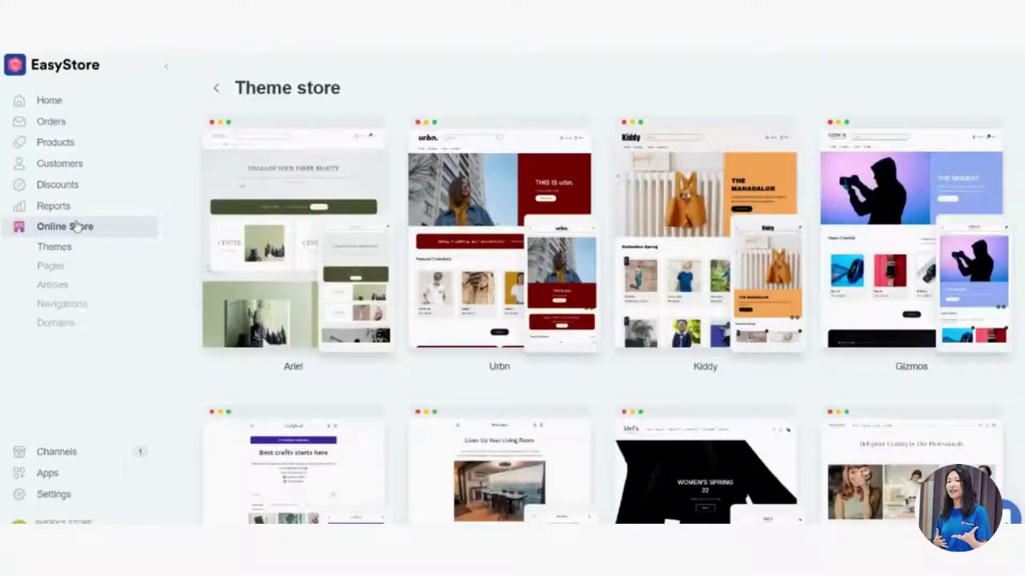
click(213, 90)
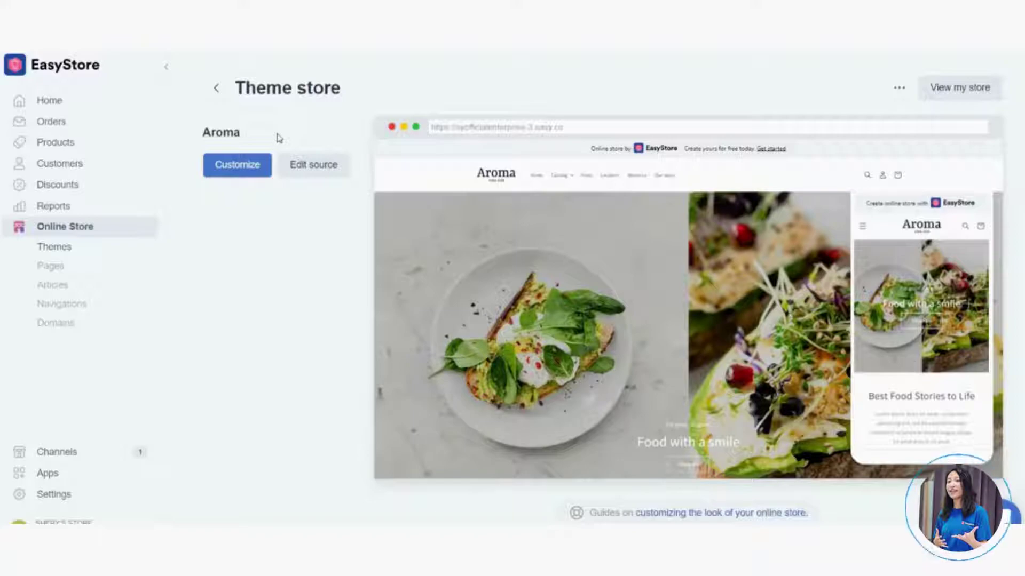
click(235, 173)
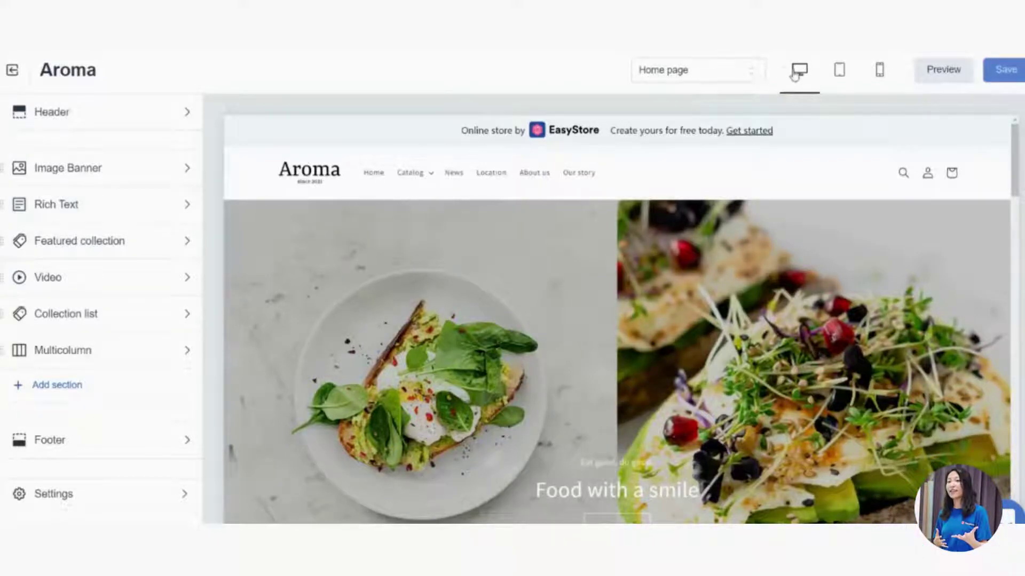
Compare the Aroma home page layout in the mobile, tablet and desktop views, ending in the tablet view
click(881, 74)
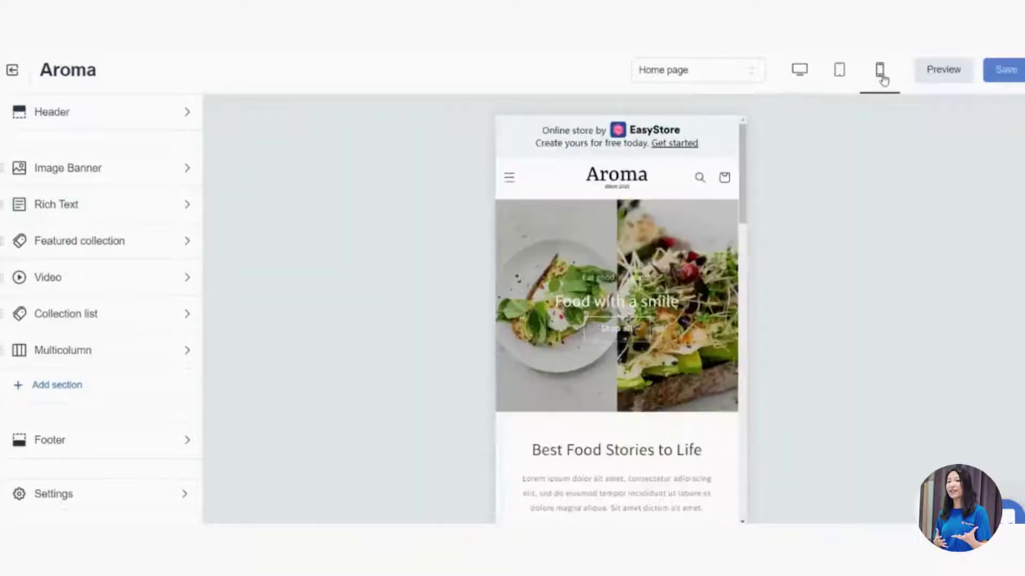
click(840, 80)
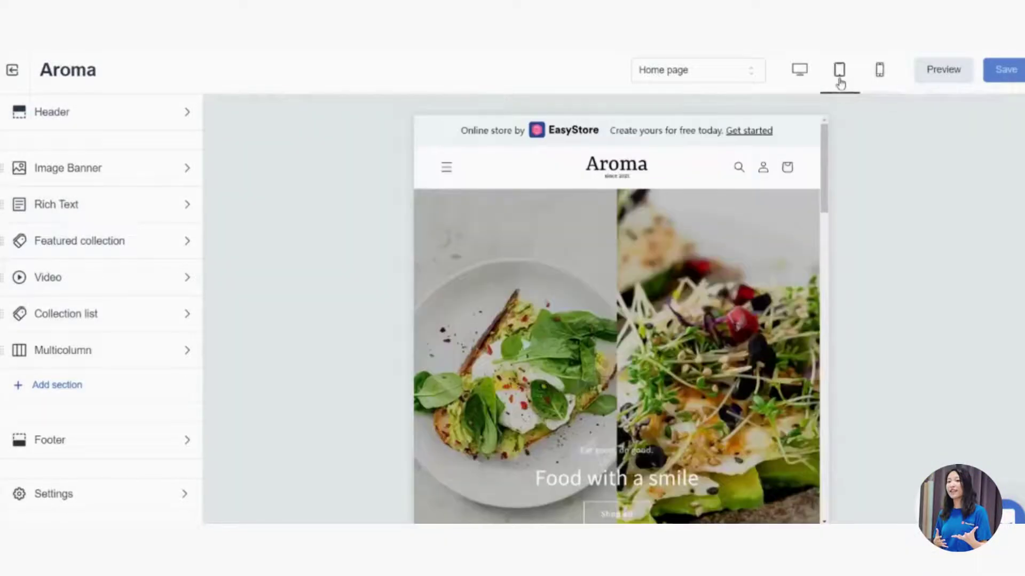
click(799, 75)
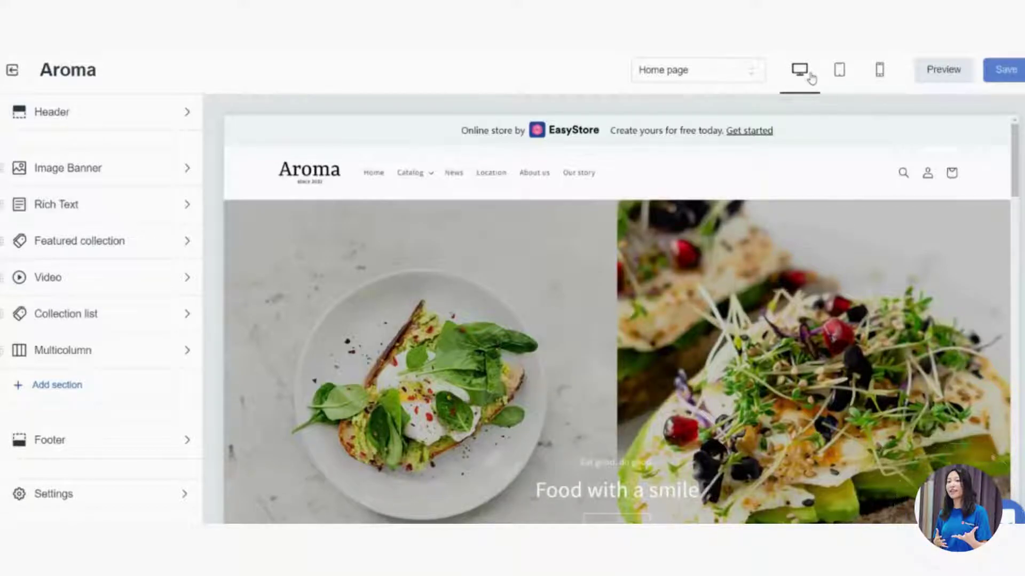
click(838, 73)
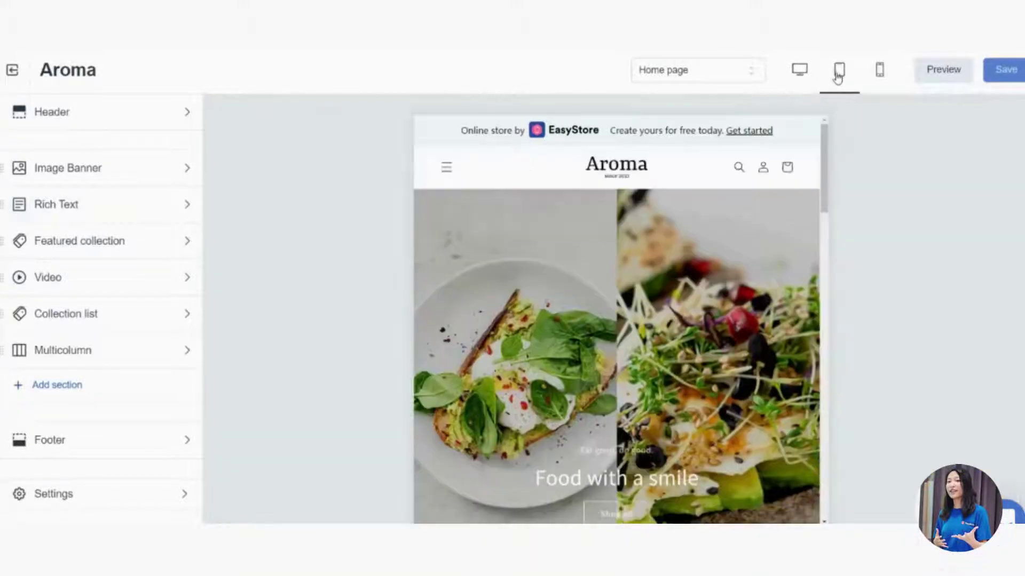
click(807, 81)
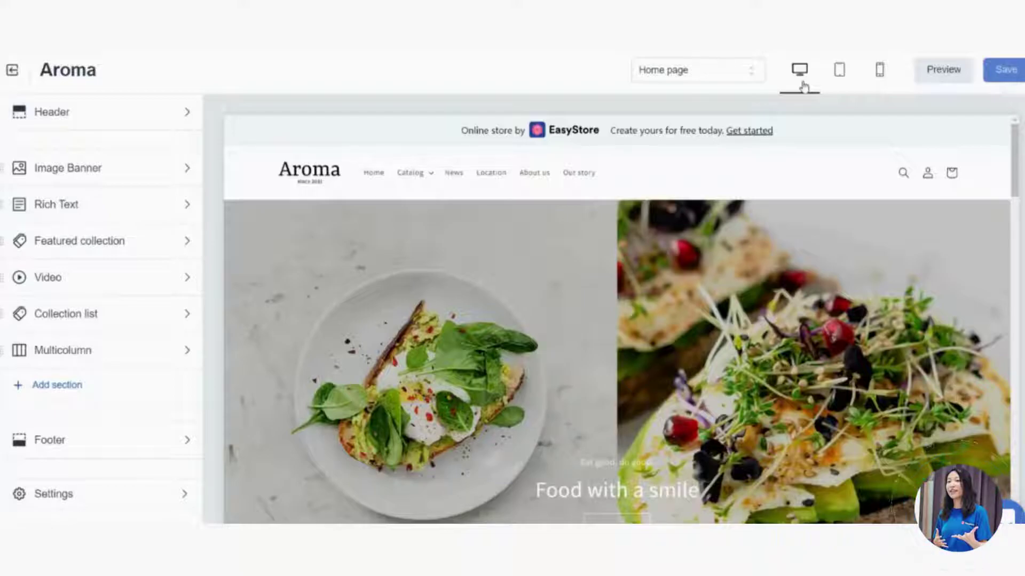
click(840, 70)
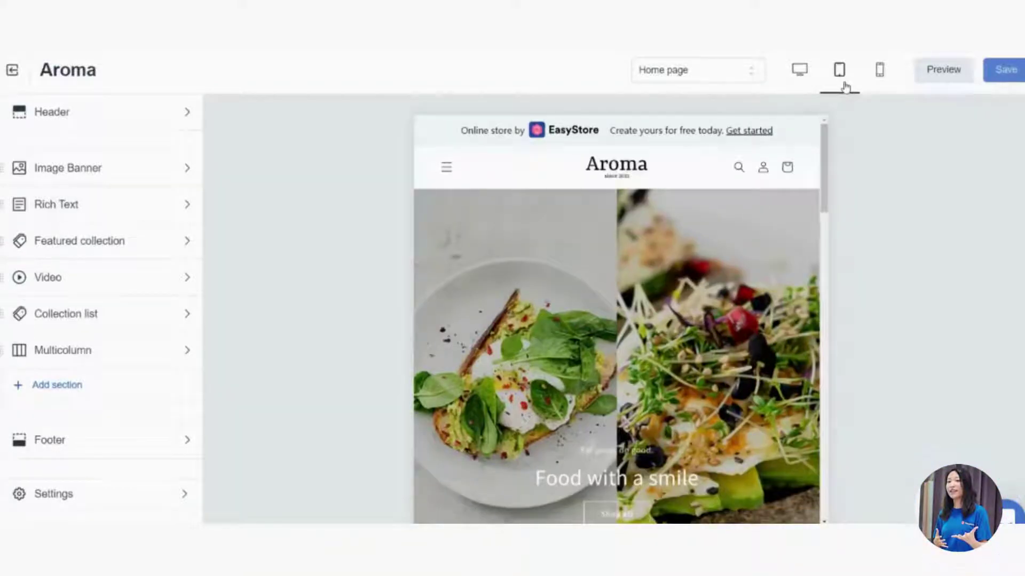
click(880, 80)
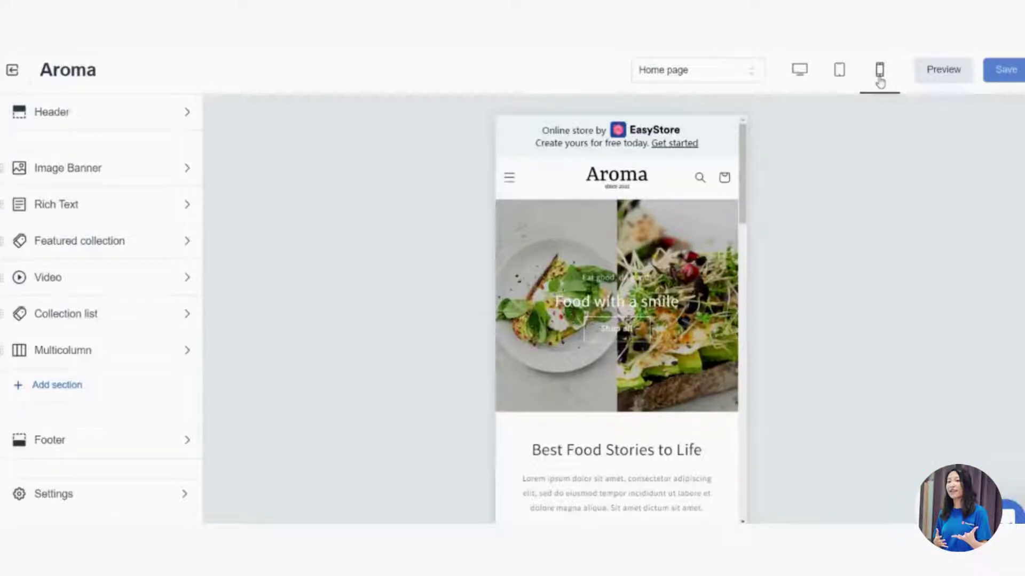
click(856, 80)
click(813, 83)
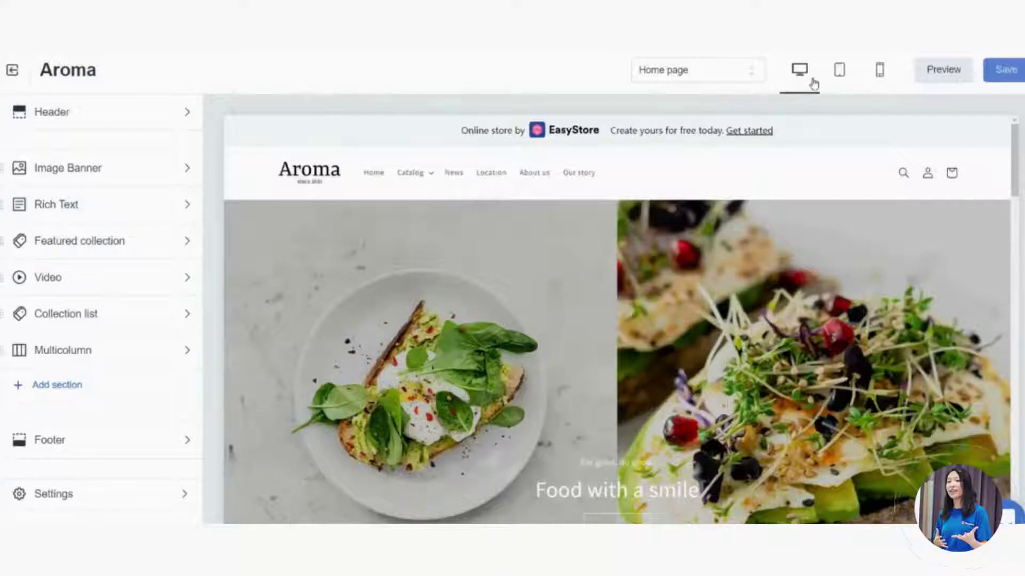
click(840, 75)
click(869, 74)
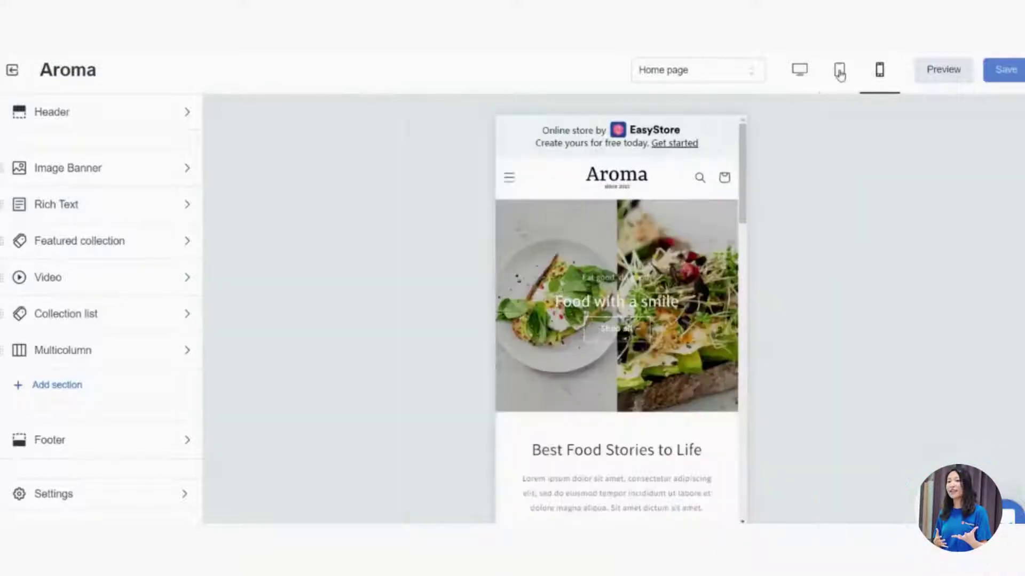
click(840, 75)
click(805, 76)
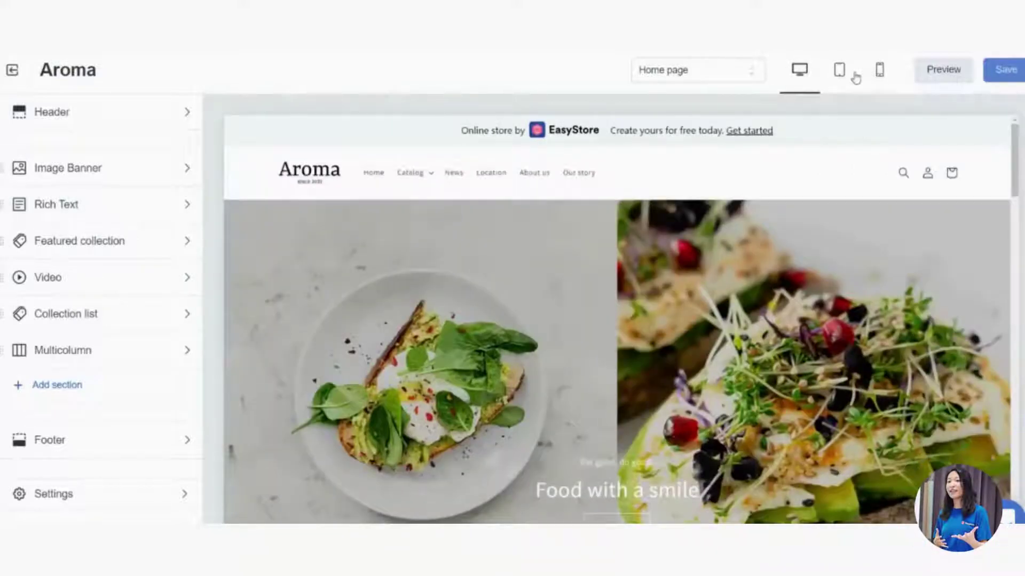
click(841, 78)
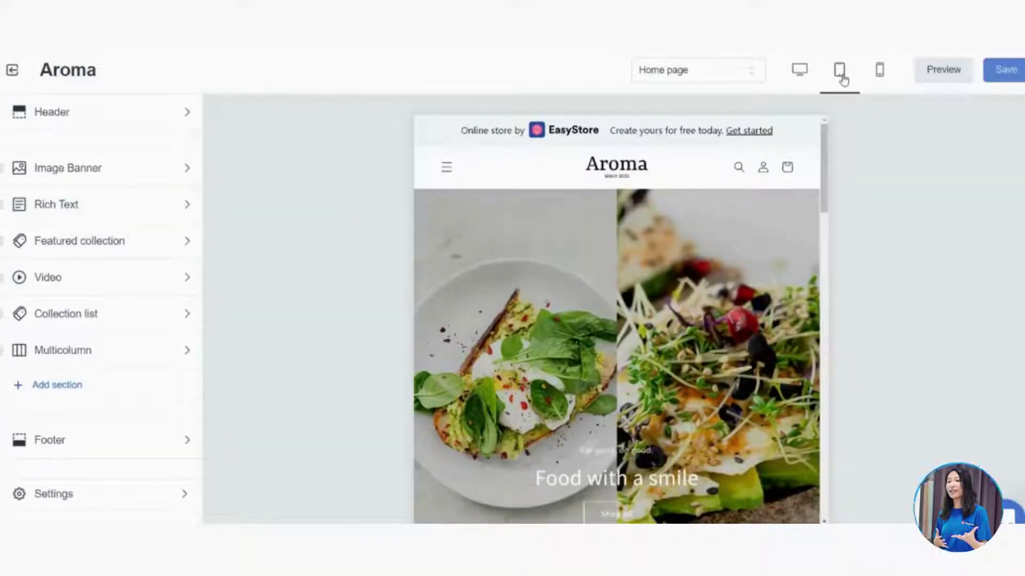
click(877, 87)
click(854, 91)
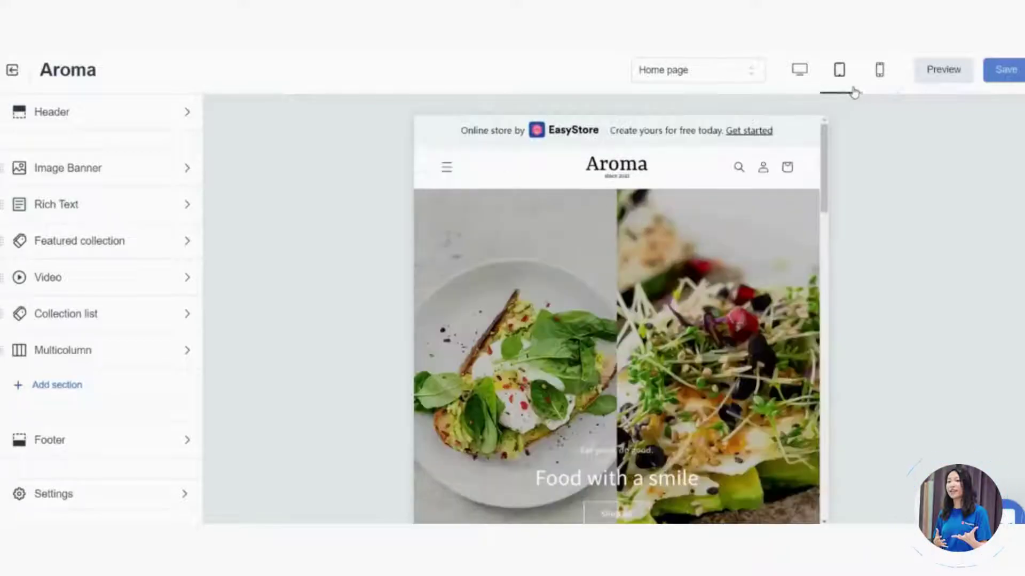
Compare the home page in the desktop and tablet views once more, ending in the desktop view
click(806, 76)
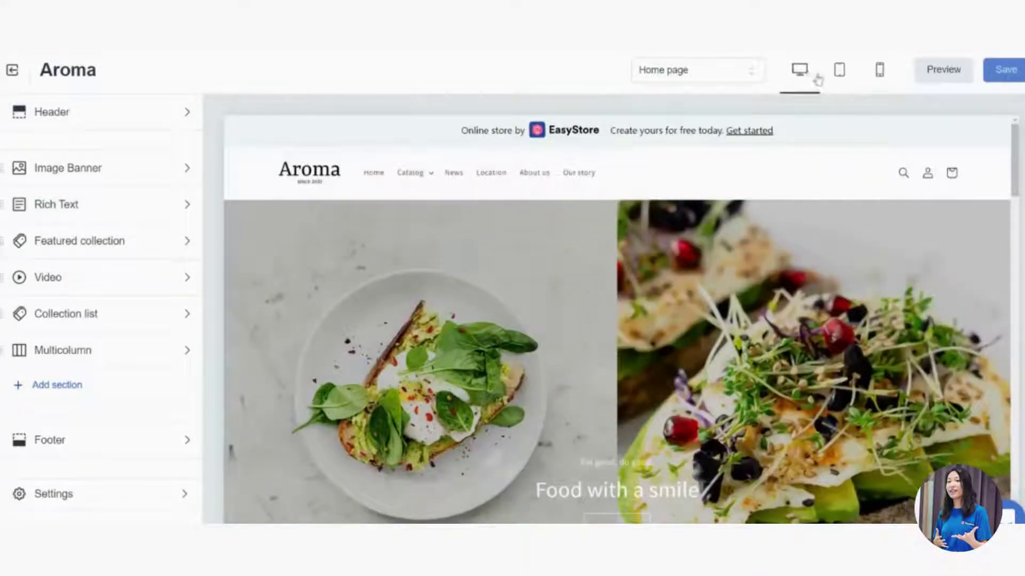
click(854, 76)
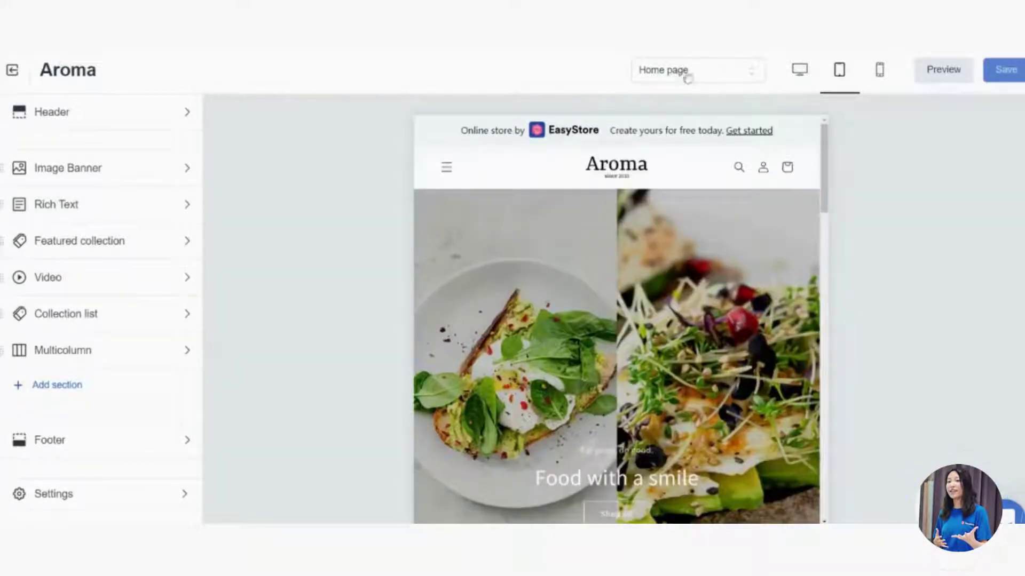
click(794, 76)
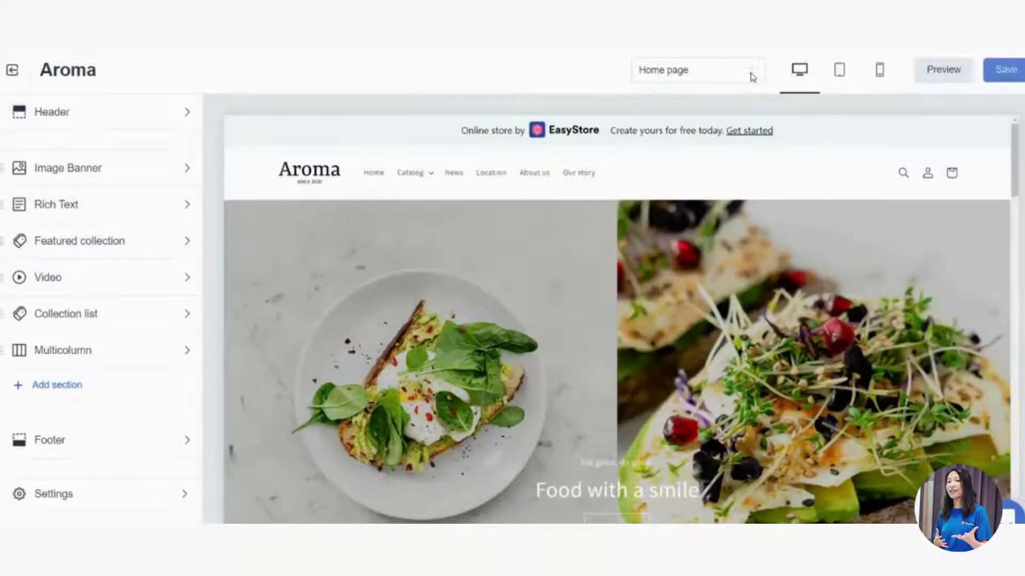
View the theme's Collection page, Cart page and Product page layouts, and return to the Home page
click(693, 76)
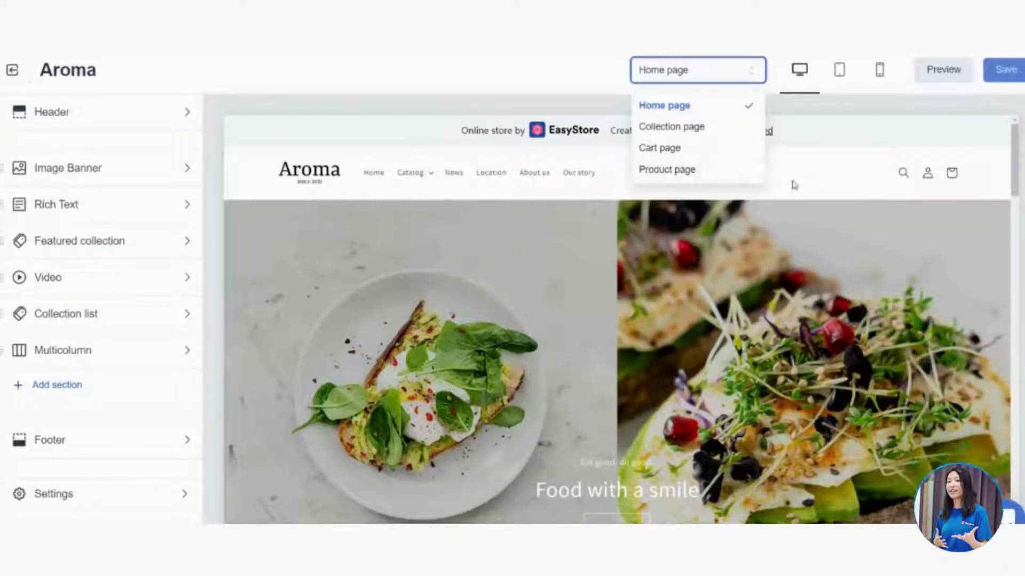
click(668, 136)
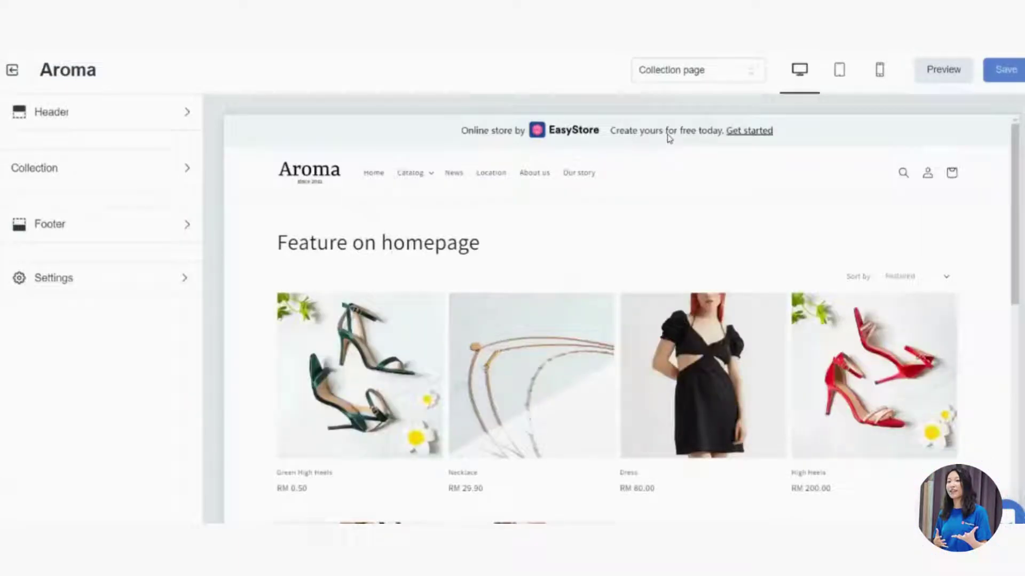
click(706, 79)
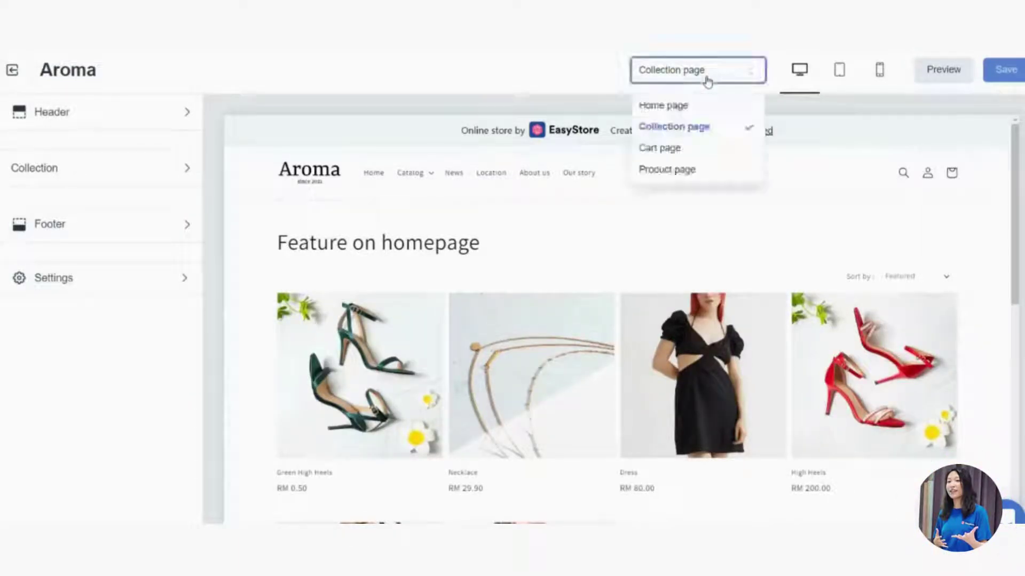
click(680, 151)
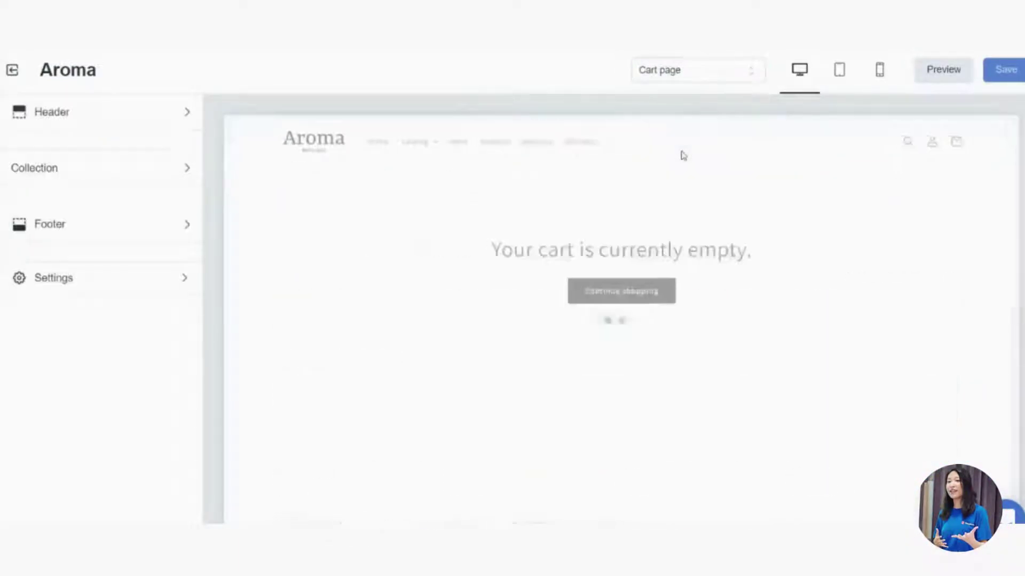
click(708, 80)
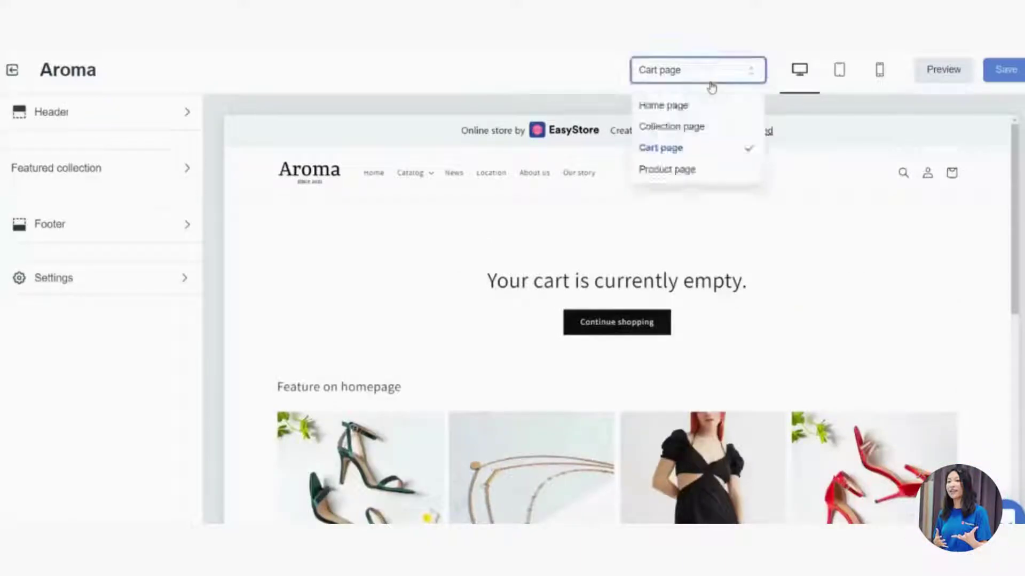
click(692, 172)
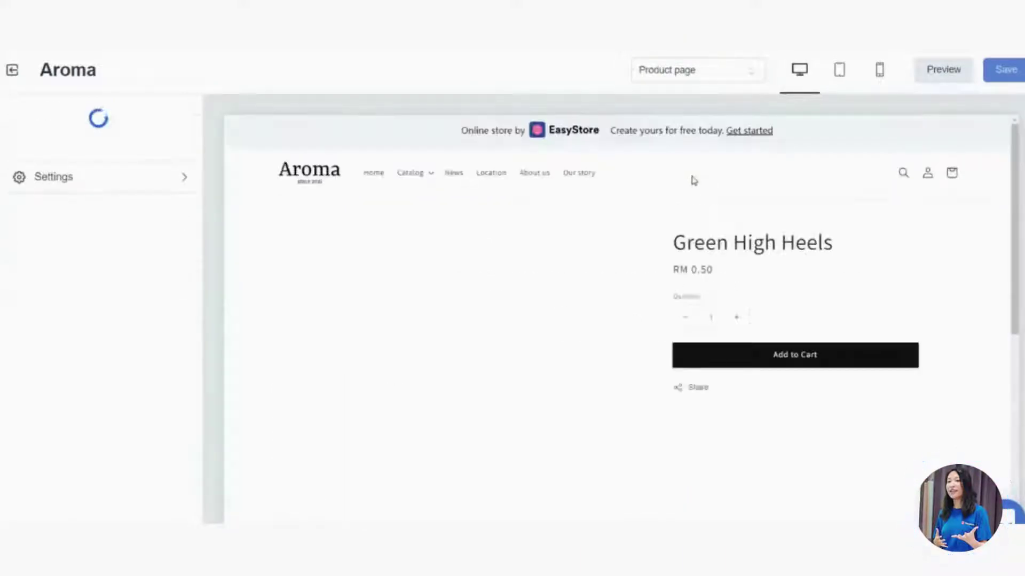
click(706, 77)
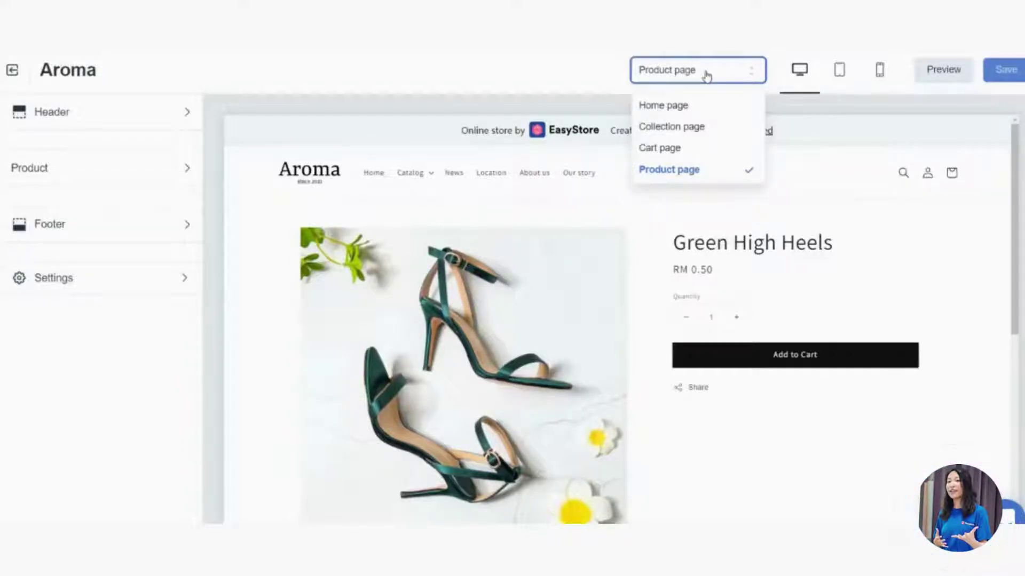
click(706, 77)
click(705, 76)
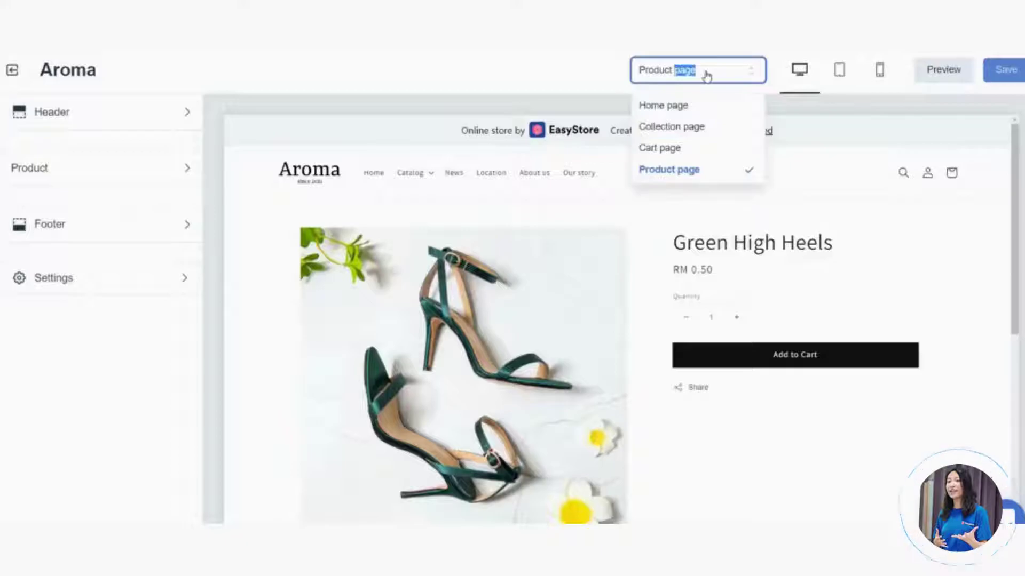
click(673, 106)
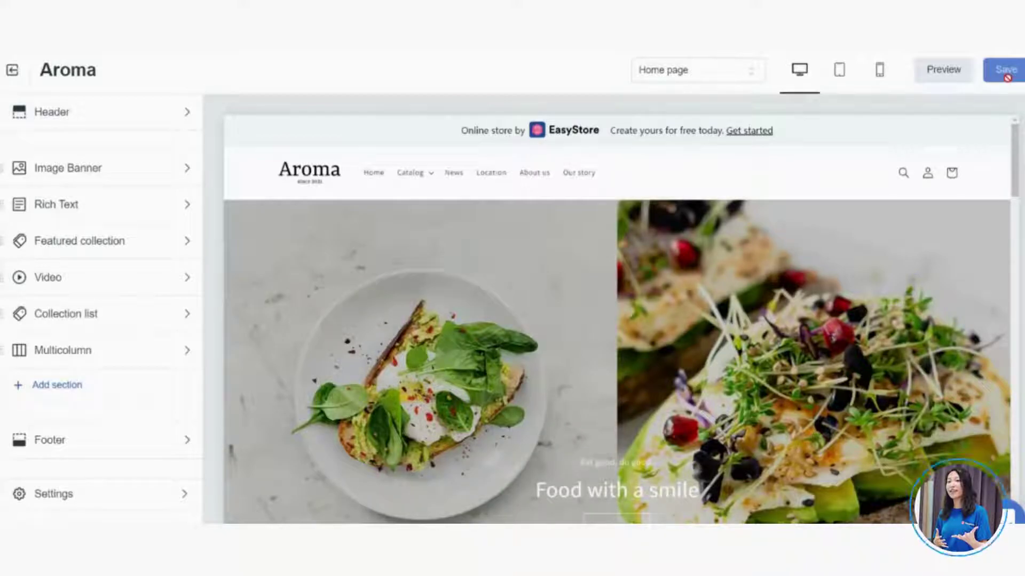
Preview the Aroma storefront at full size, look through its home page sections, and return to the theme editor
click(940, 74)
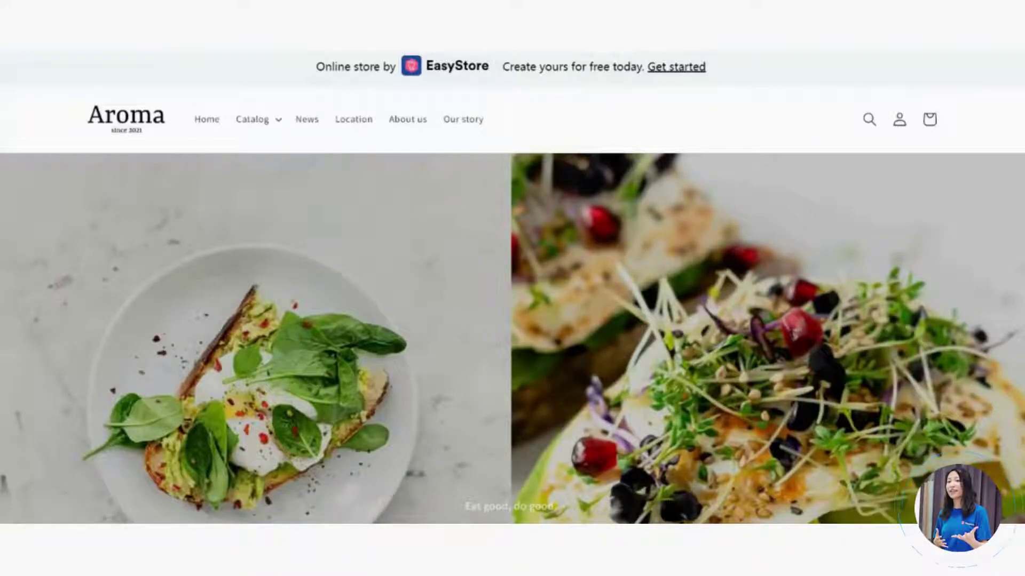
scroll(513, 289, down, 2)
scroll(512, 288, down, 12)
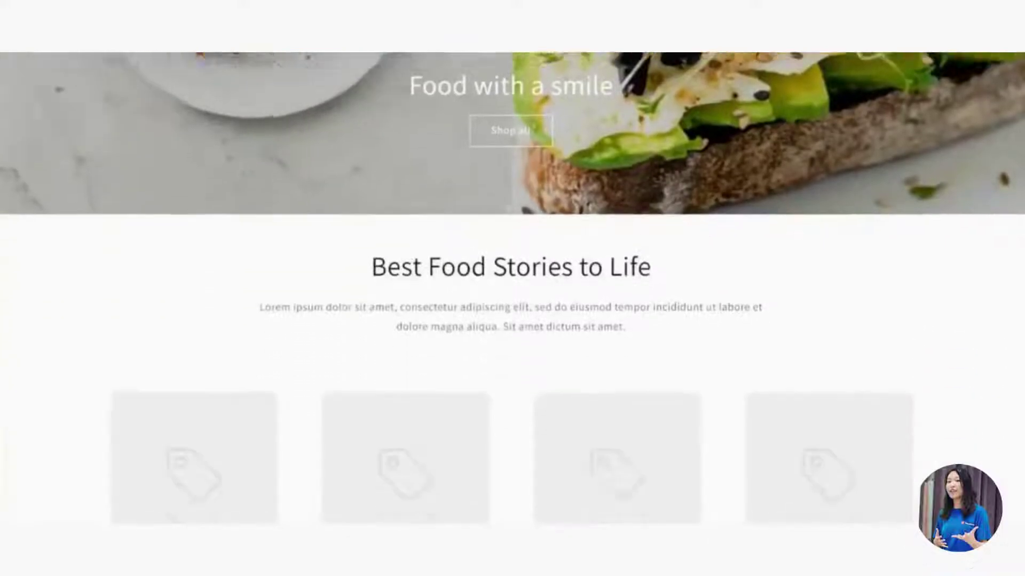
scroll(512, 288, down, 6)
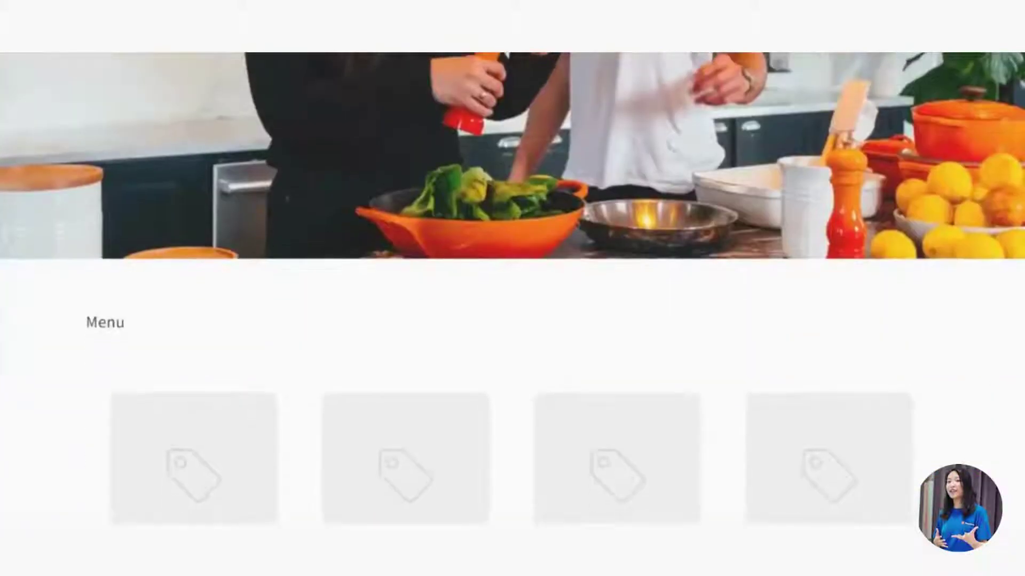
scroll(512, 288, down, 3)
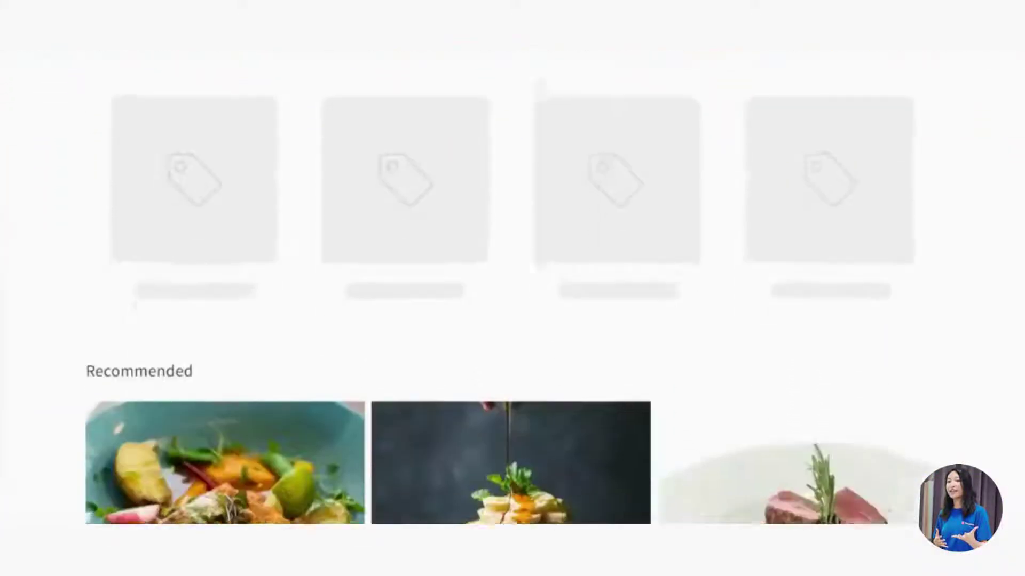
scroll(512, 288, up, 20)
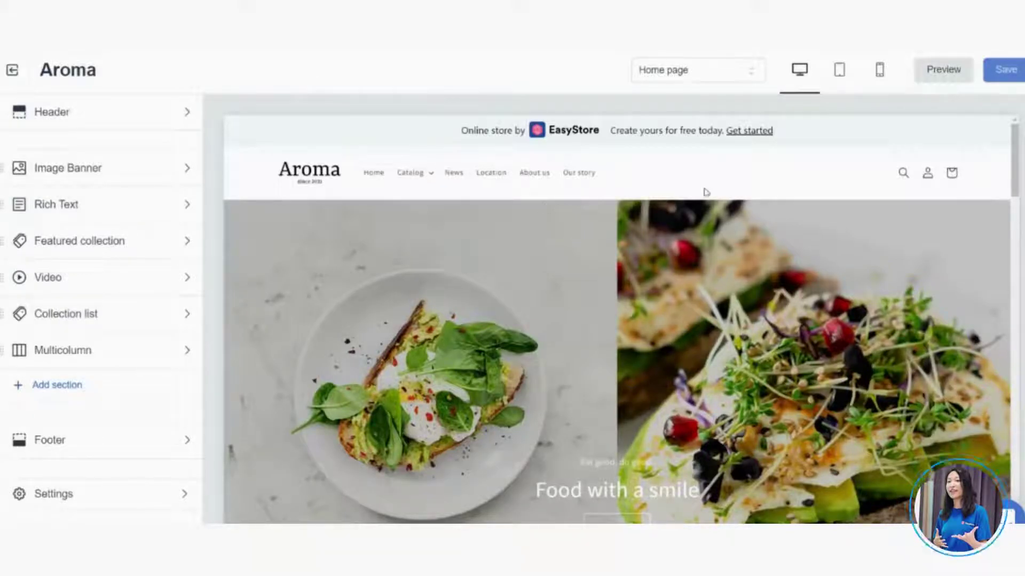
Examine the home page sections in the editor's page preview down to the Recommended section, ending back at the header
drag(1015, 159, 986, 422)
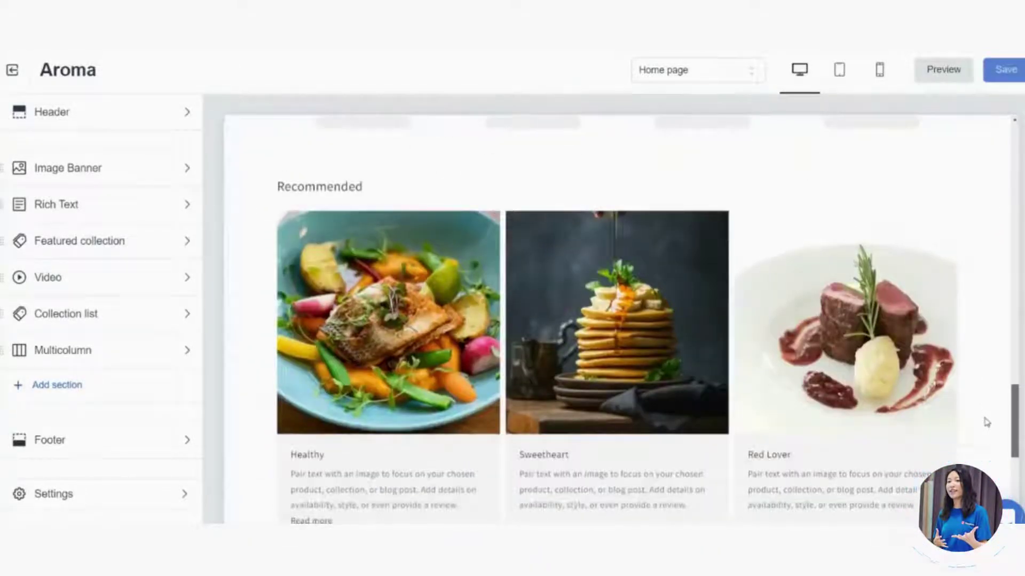
scroll(986, 416, up, 20)
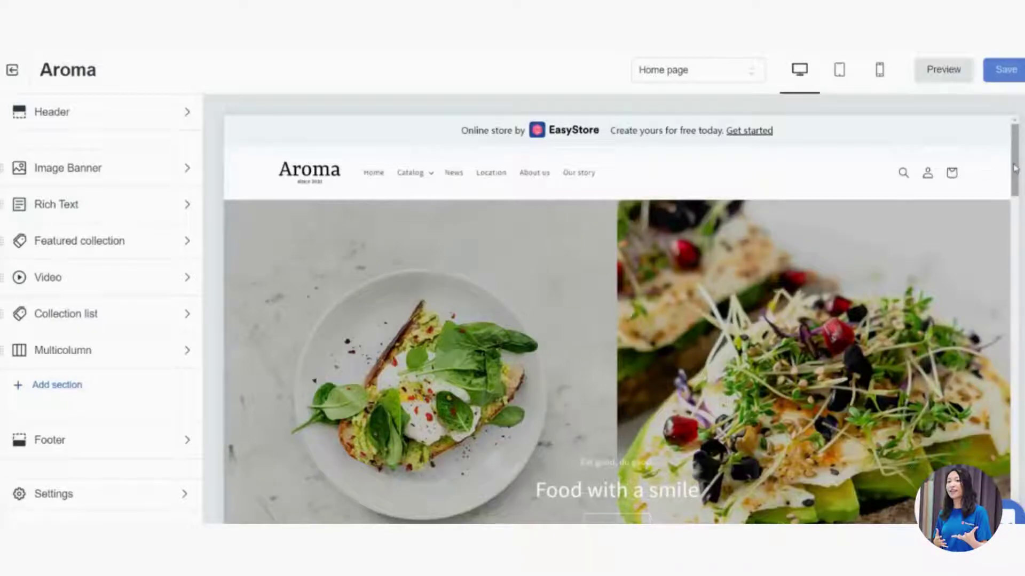
scroll(1013, 170, down, 1)
scroll(1013, 170, down, 2)
scroll(1013, 164, up, 2)
mouse_move(1015, 160)
mouse_down()
mouse_move(1014, 408)
mouse_move(1014, 145)
mouse_up()
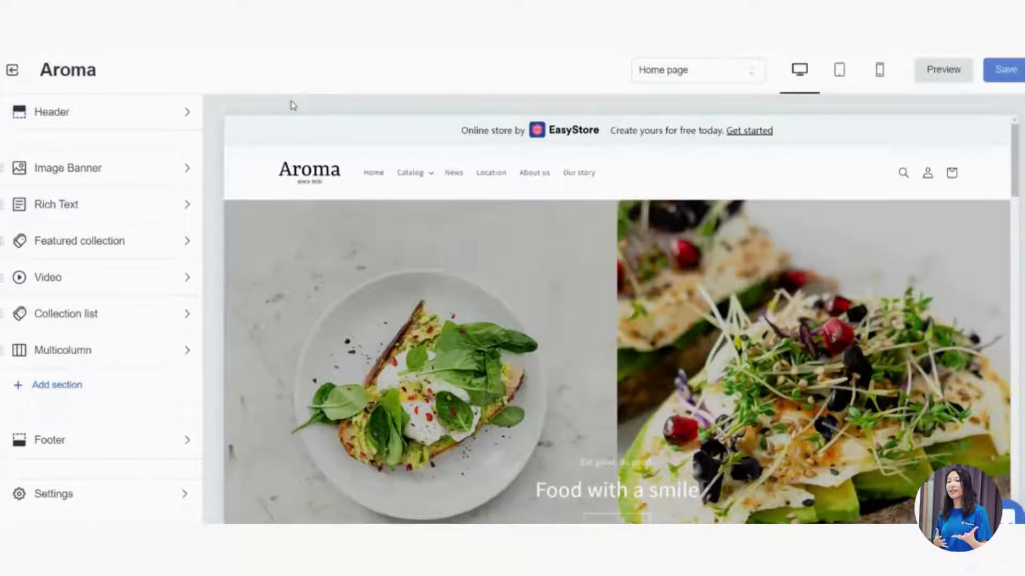
Replace the header's logo image with the uploaded file 7. Logo.png
click(187, 118)
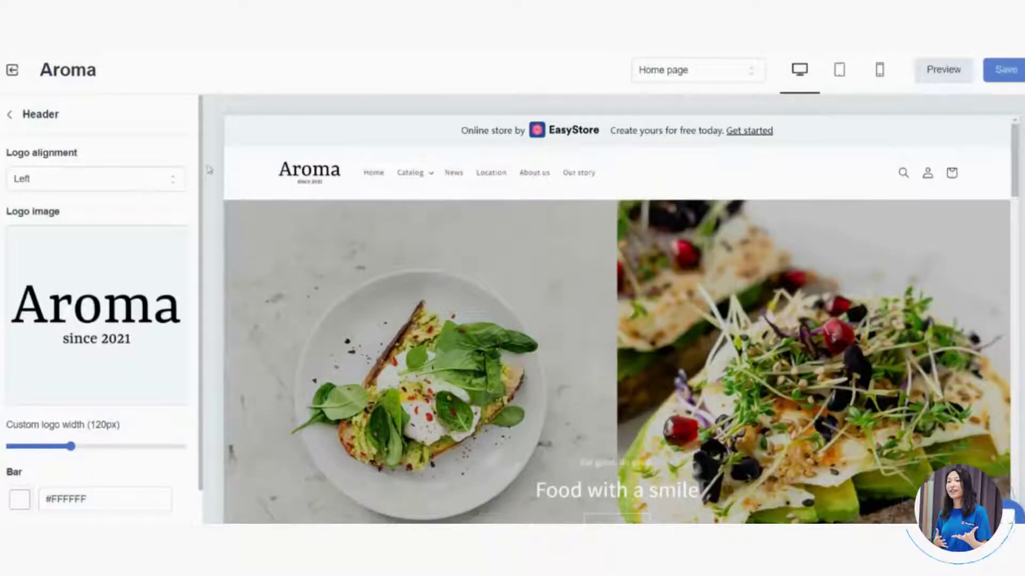
mouse_move(199, 169)
mouse_down()
mouse_move(196, 183)
mouse_move(196, 174)
mouse_up()
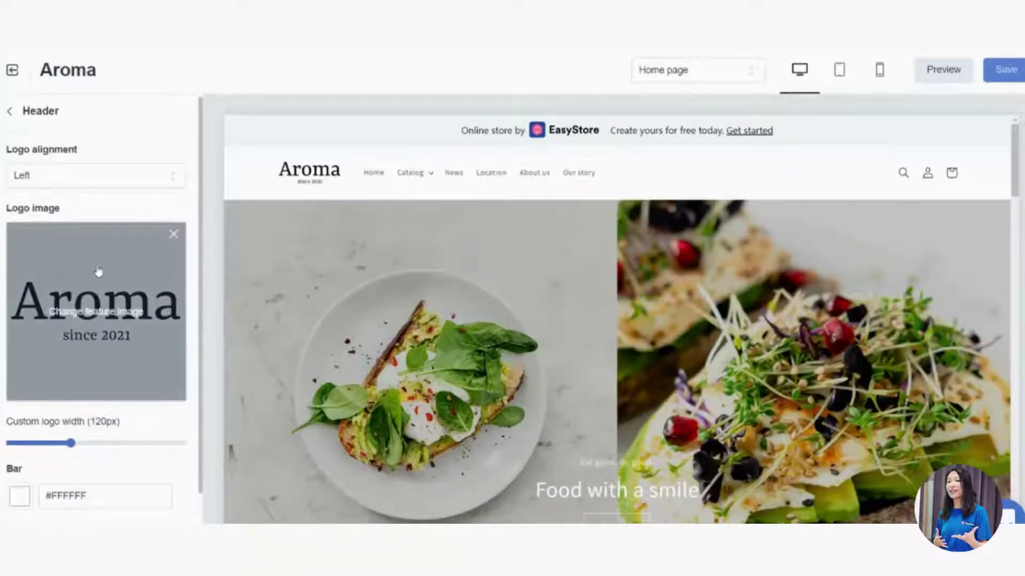
click(92, 319)
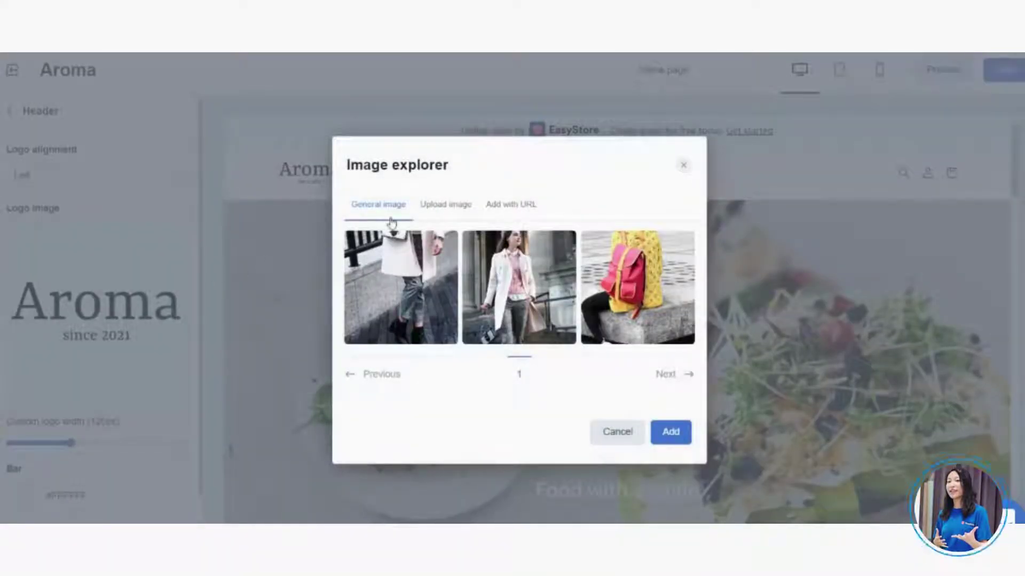
click(451, 214)
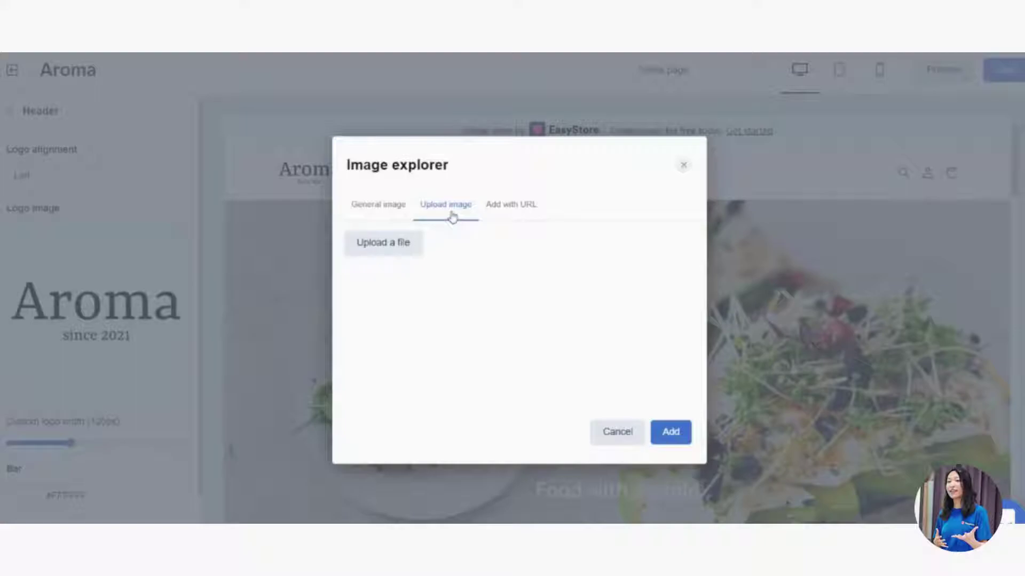
click(380, 255)
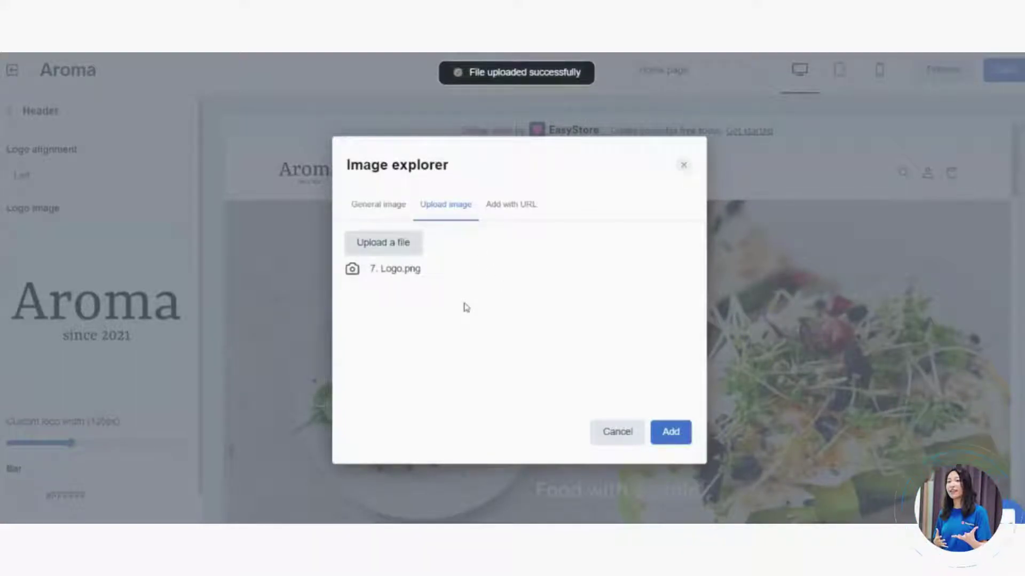
click(669, 431)
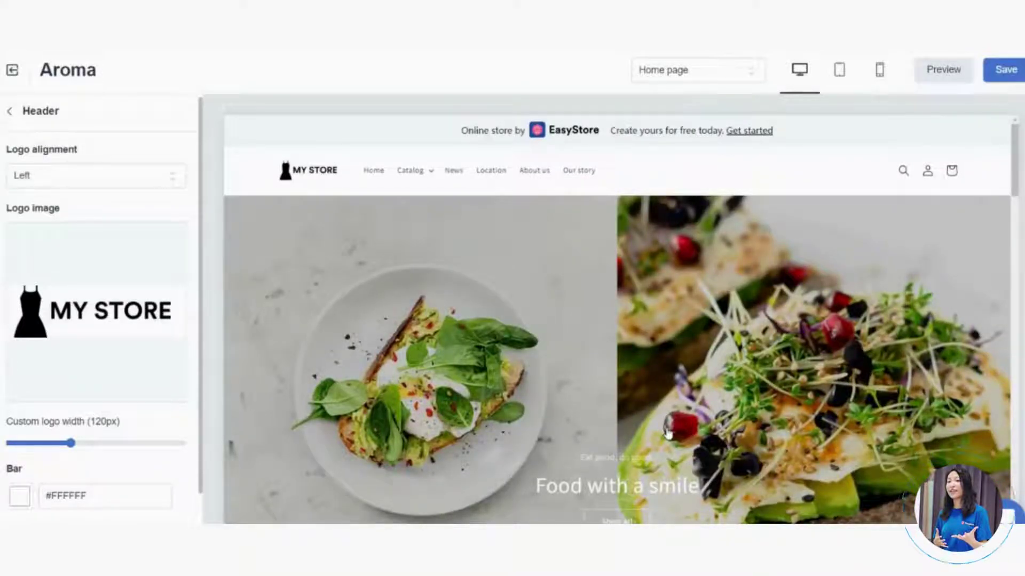
Try the Centered logo alignment in the header and set the alignment back to Left
mouse_move(108, 322)
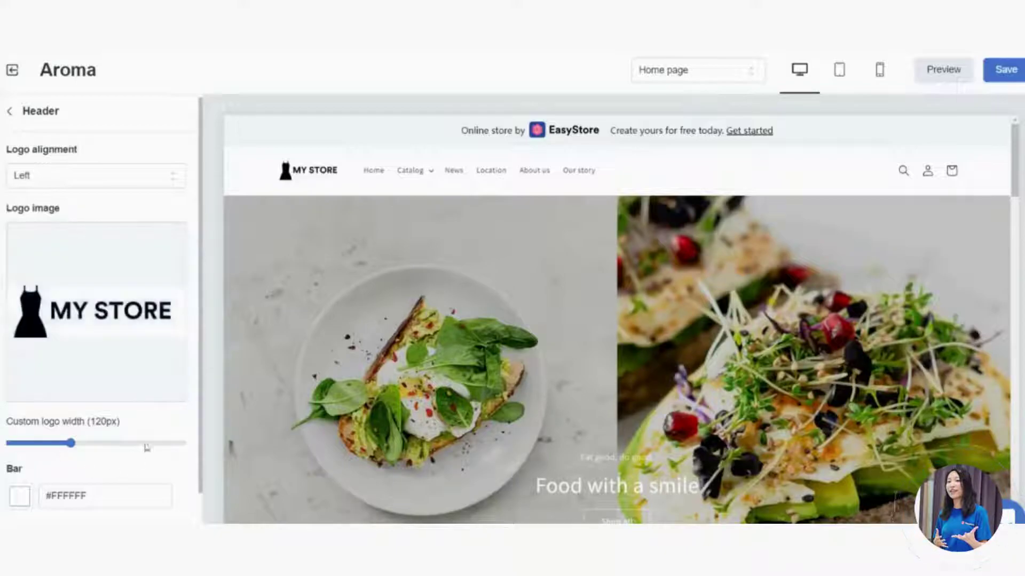
drag(202, 359, 195, 331)
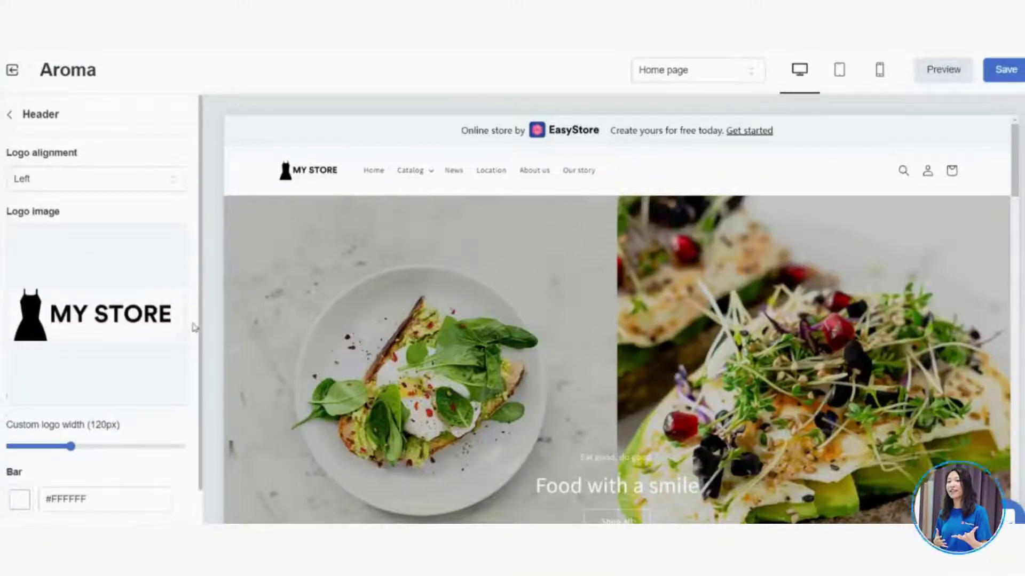
click(119, 188)
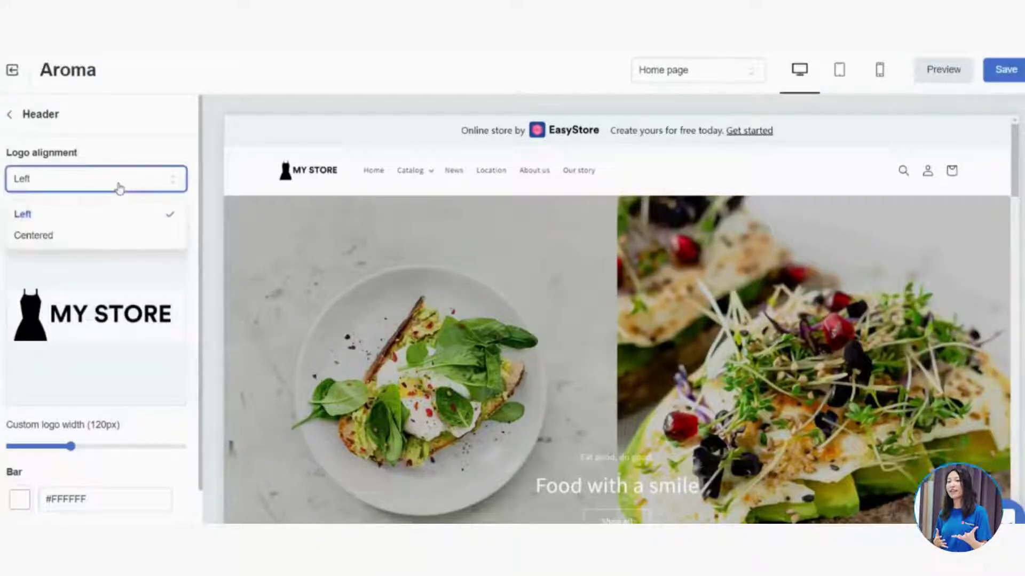
click(92, 241)
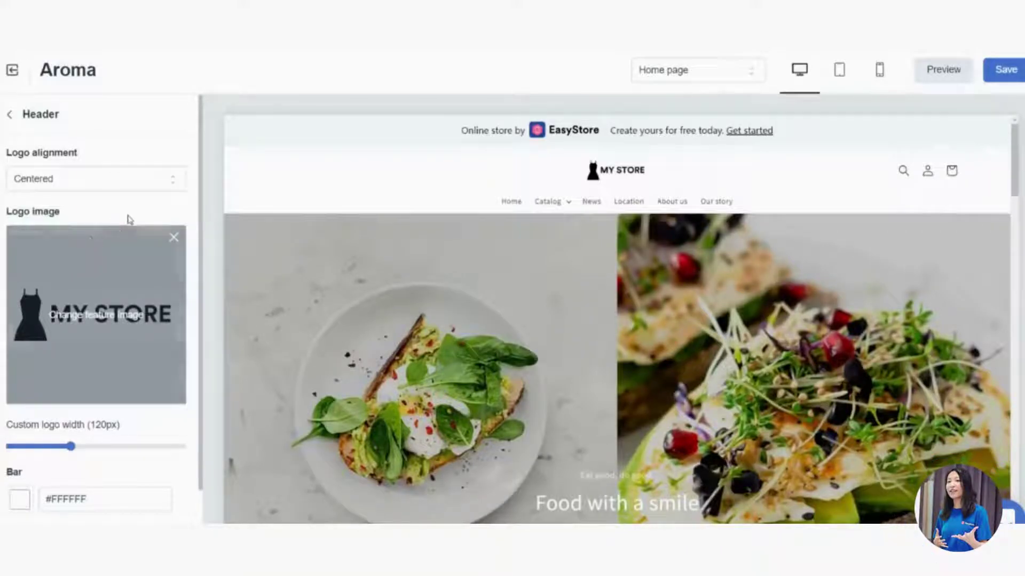
click(98, 187)
click(79, 215)
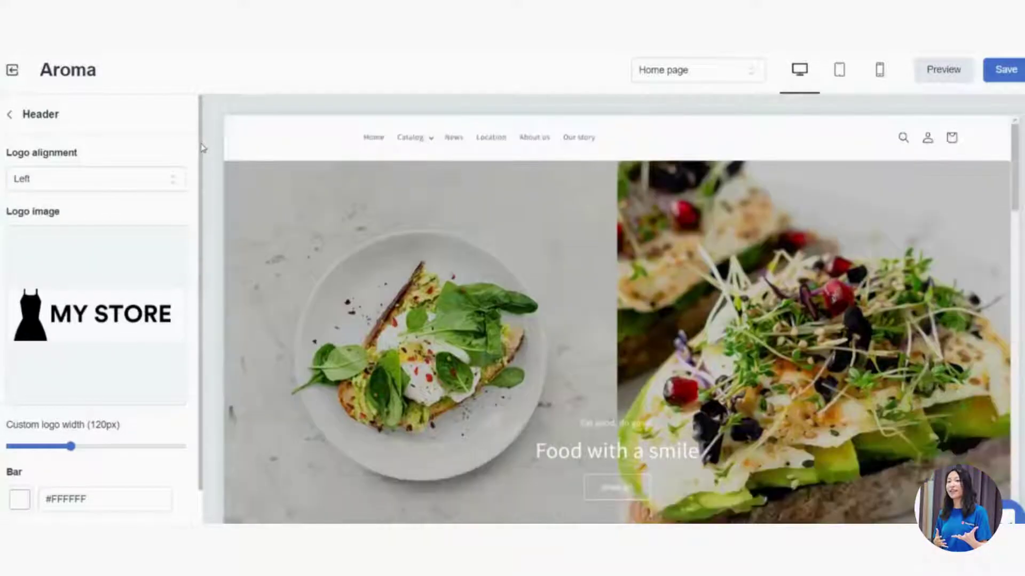
Set the header's bar colour to the purple #942F99
scroll(198, 156, down, 1)
scroll(199, 156, down, 3)
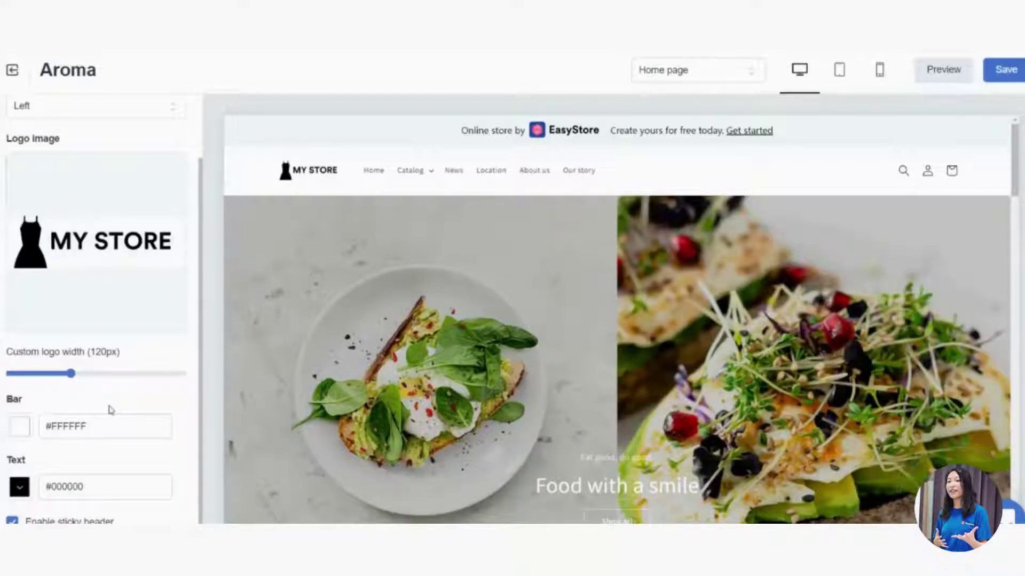
click(20, 436)
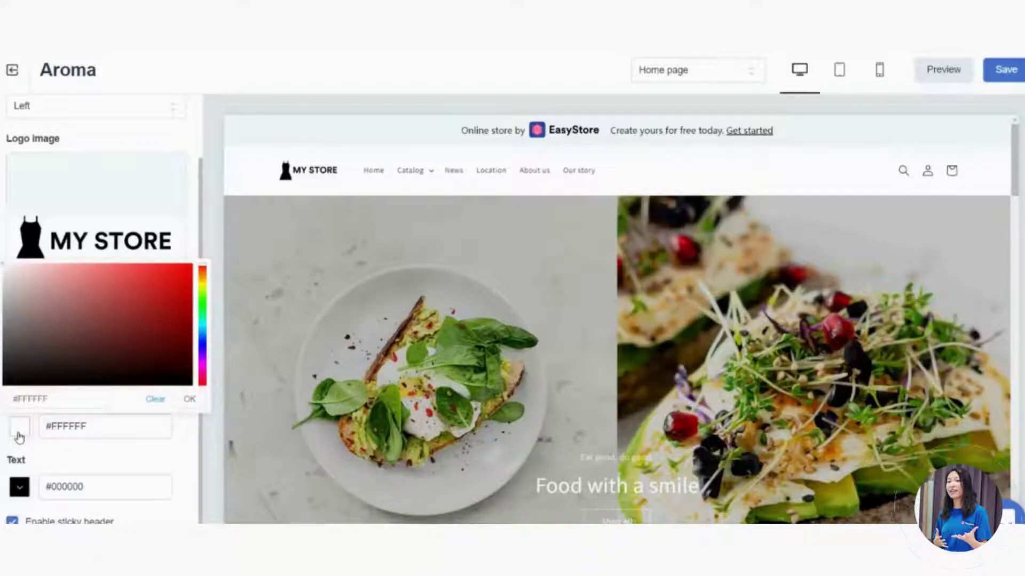
mouse_move(75, 336)
mouse_down()
mouse_move(86, 299)
mouse_move(114, 339)
mouse_move(172, 301)
mouse_move(98, 278)
mouse_move(57, 327)
mouse_move(134, 320)
mouse_up()
click(204, 366)
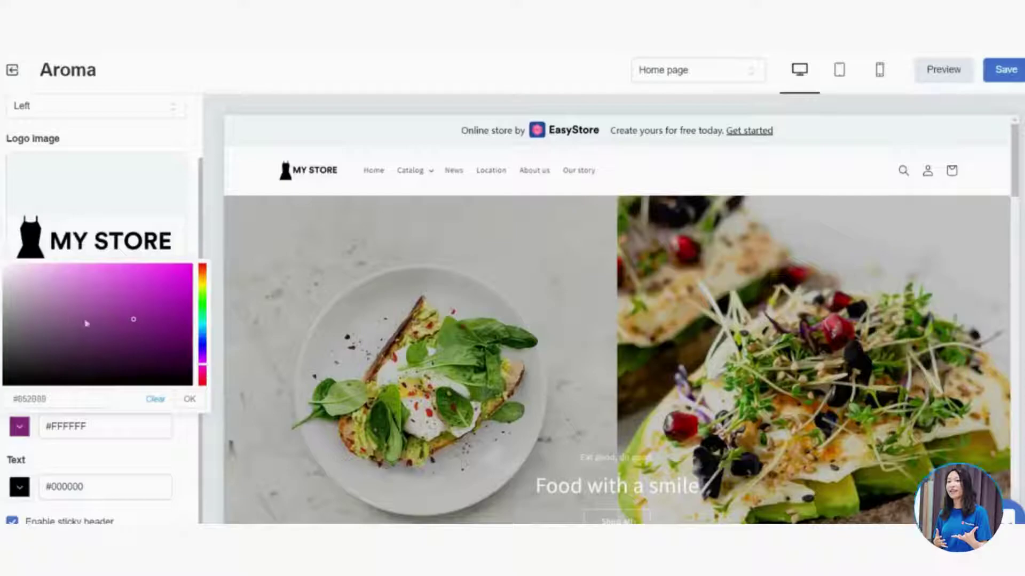
drag(132, 321, 135, 315)
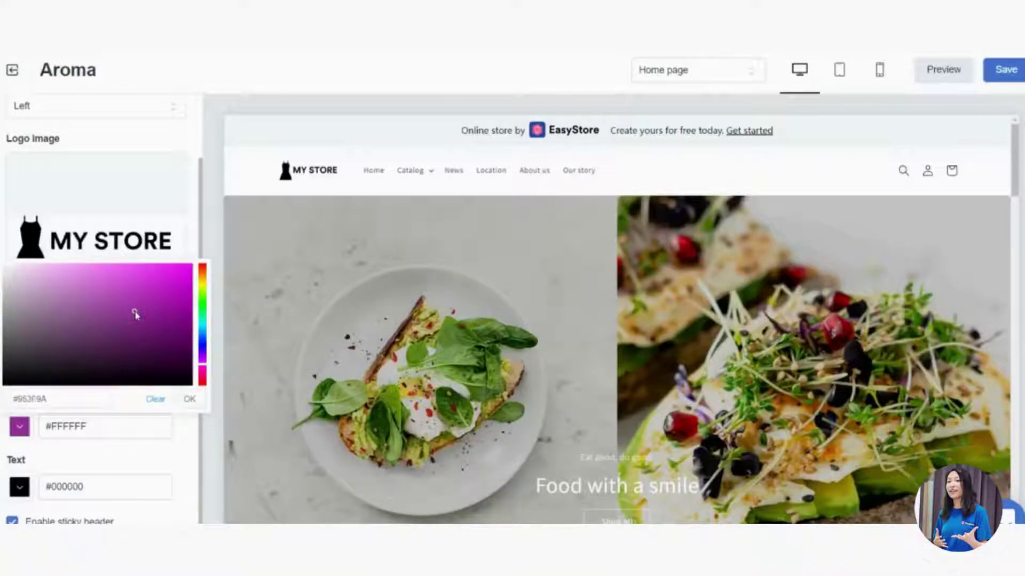
click(194, 402)
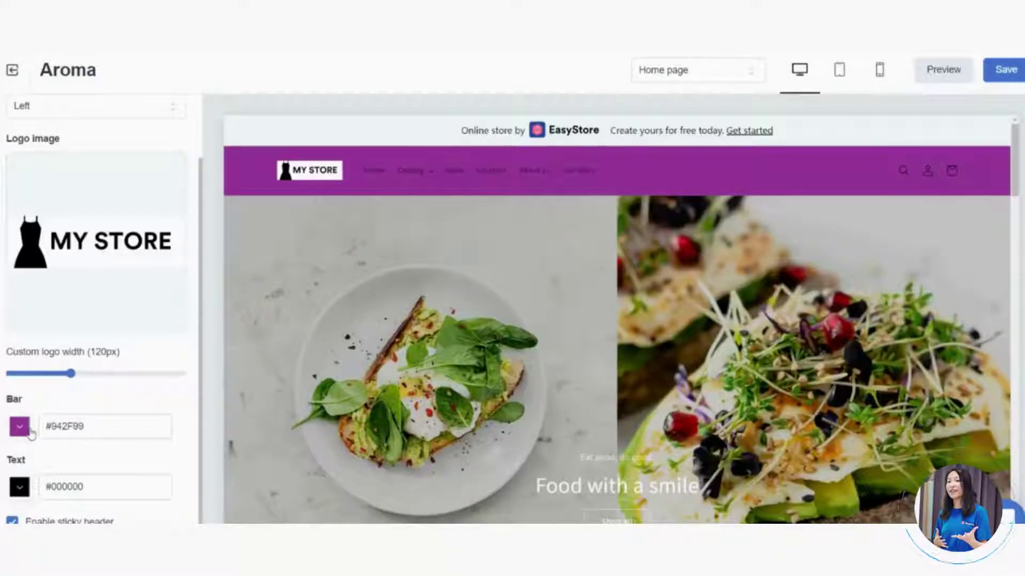
Set the header's text colour to white, #FFFFFF
click(19, 487)
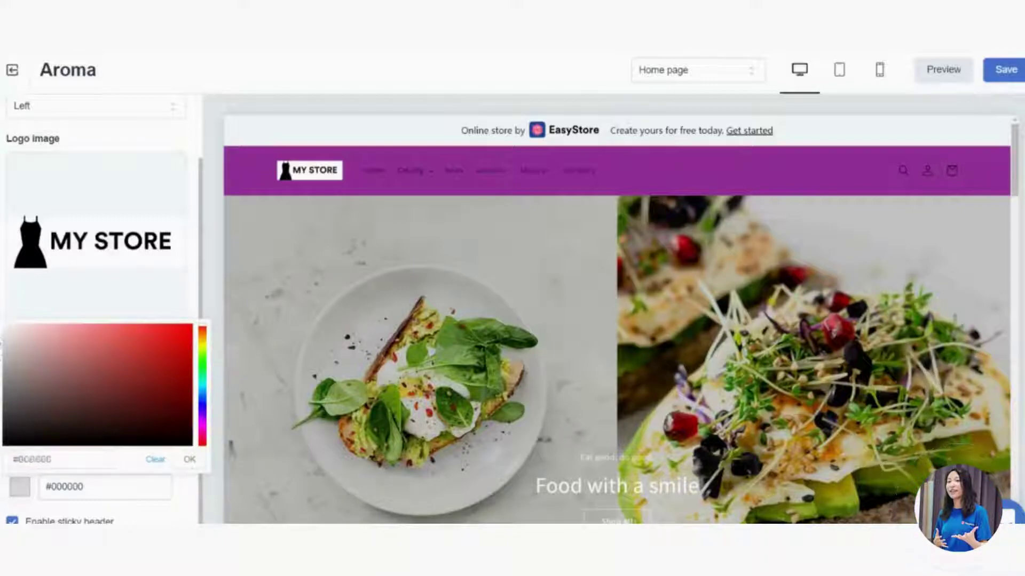
click(190, 460)
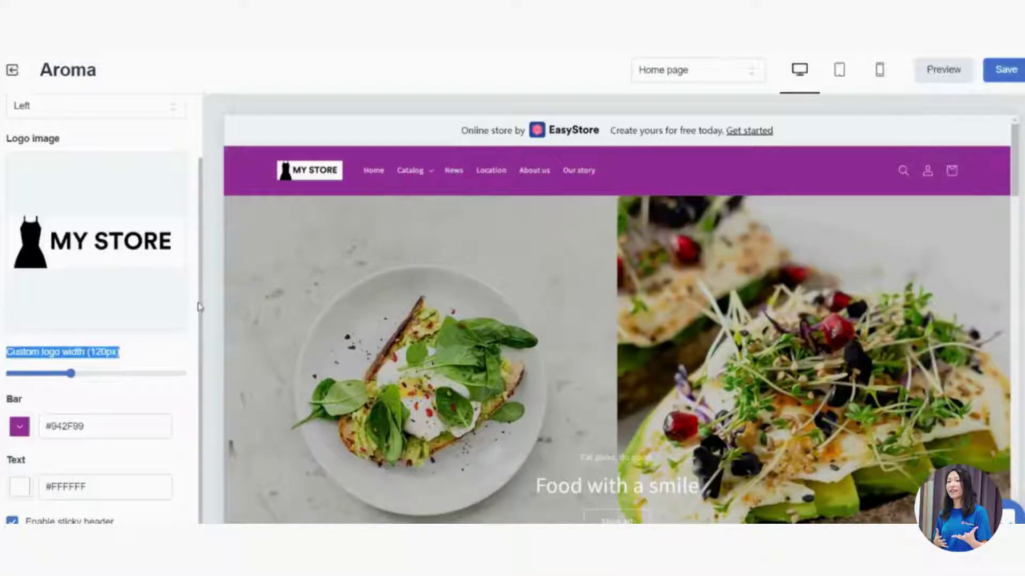
drag(203, 308, 211, 233)
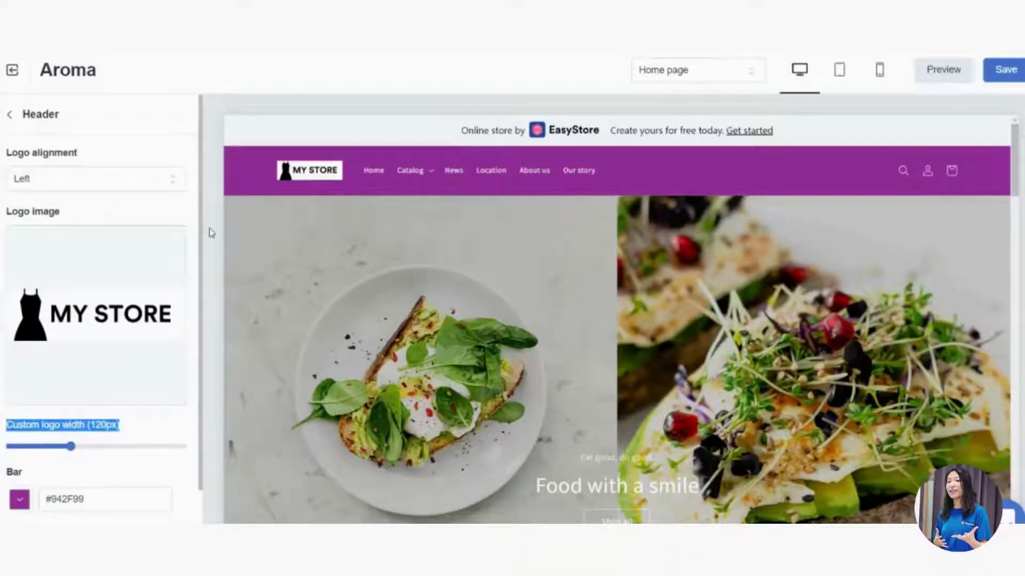
Leave the header settings and open the home page's Image Banner section for editing
click(10, 118)
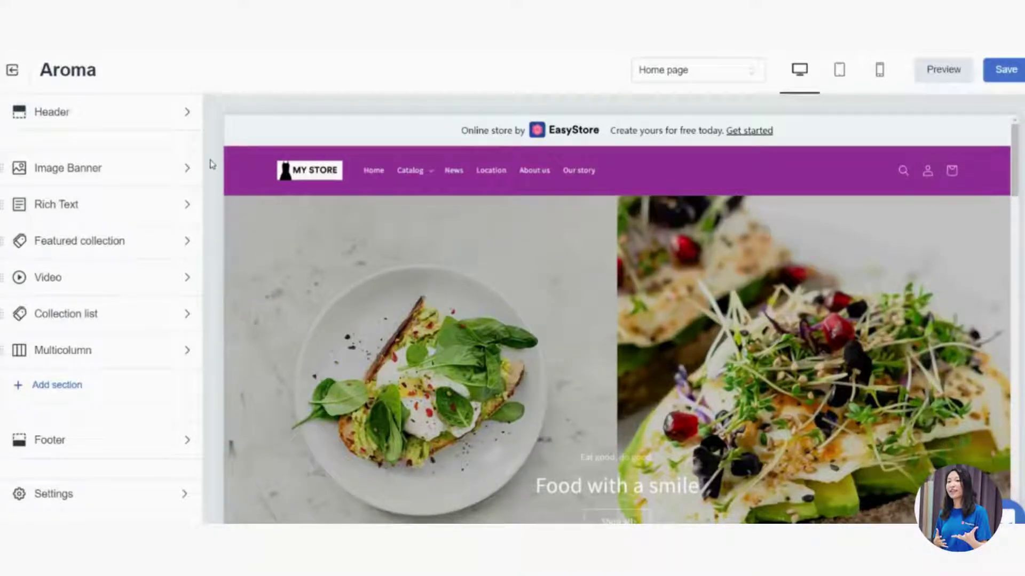
click(171, 171)
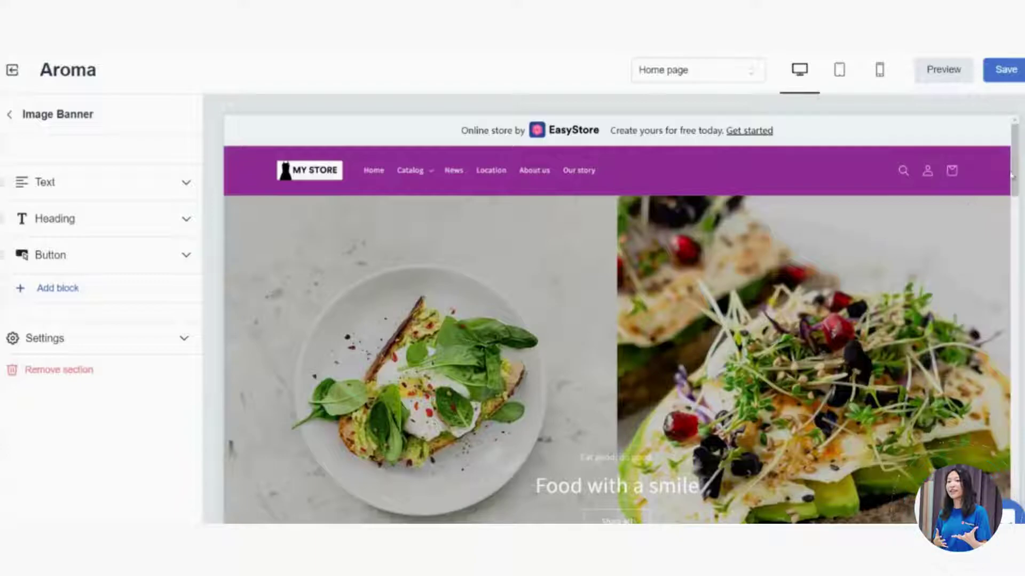
scroll(1006, 191, down, 2)
scroll(1006, 190, up, 1)
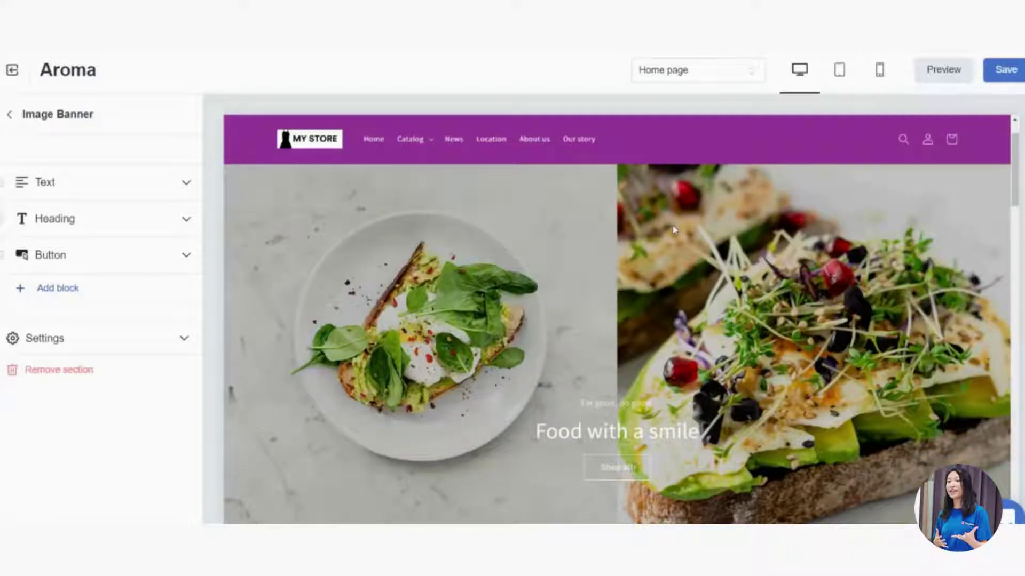
click(19, 129)
click(85, 172)
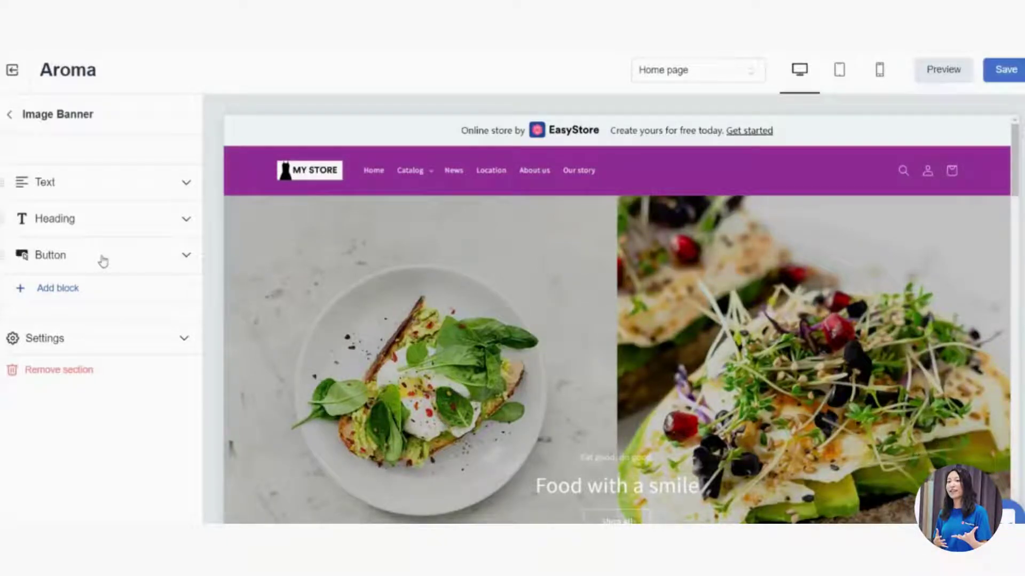
Replace the image banner's first background with the uploaded file 8. Image Banner - 1(a).jpg
click(103, 345)
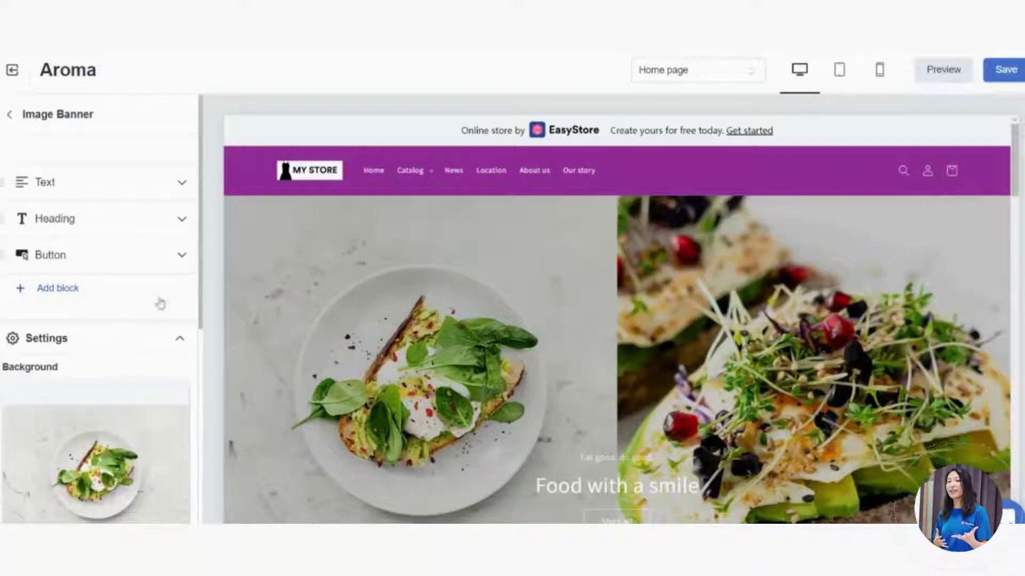
scroll(201, 266, down, 1)
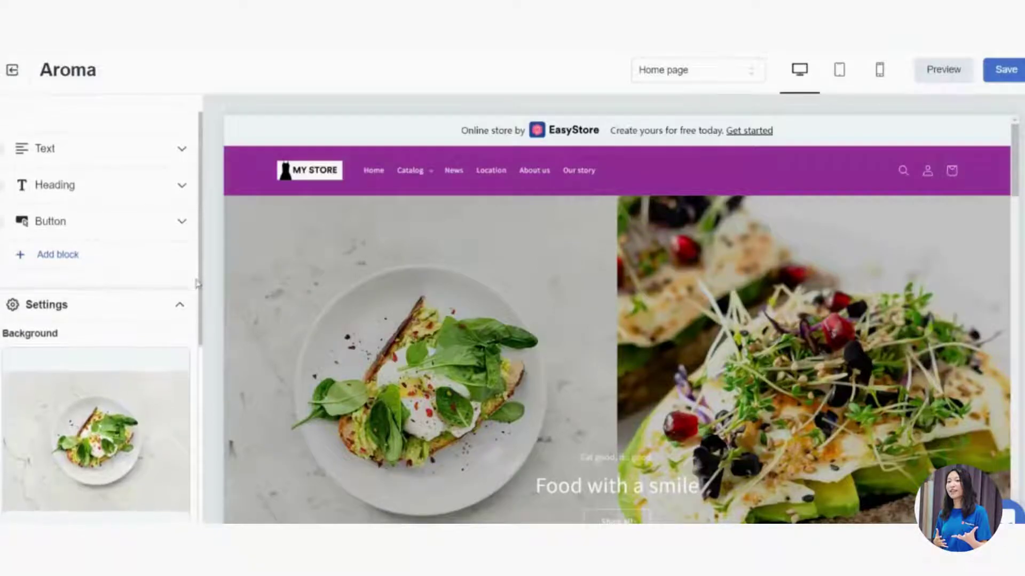
scroll(194, 299, down, 3)
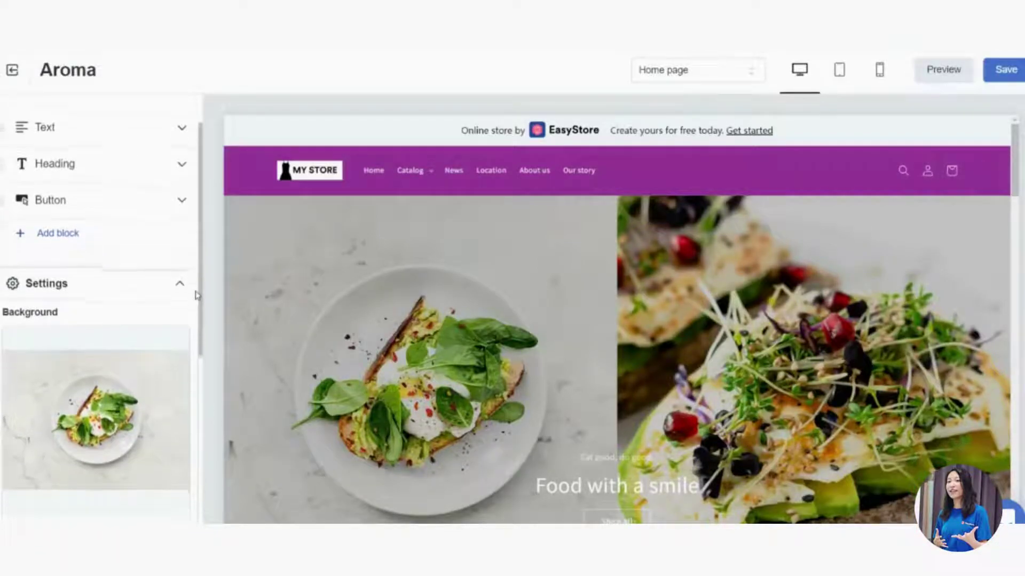
scroll(188, 361, down, 2)
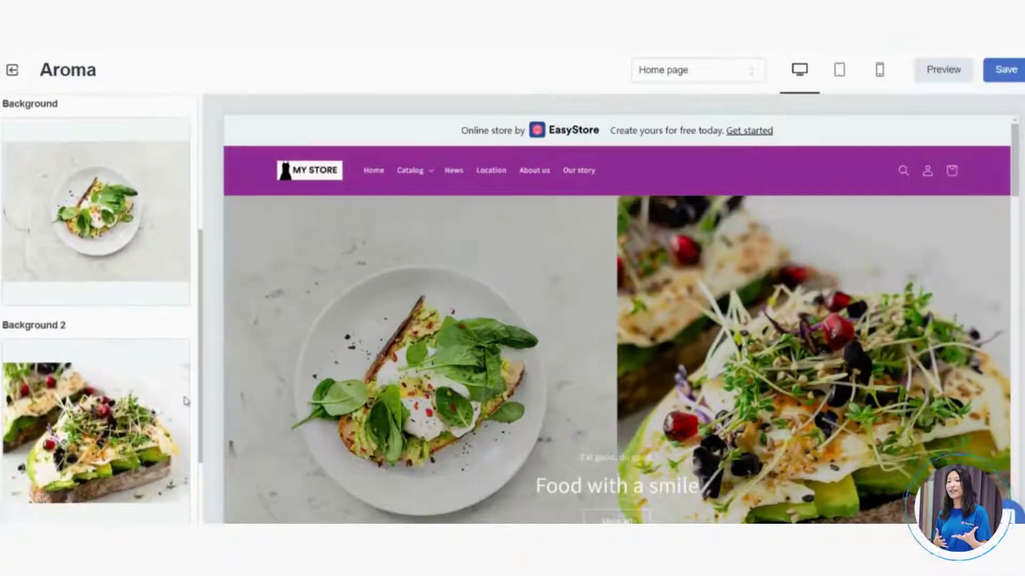
mouse_move(77, 241)
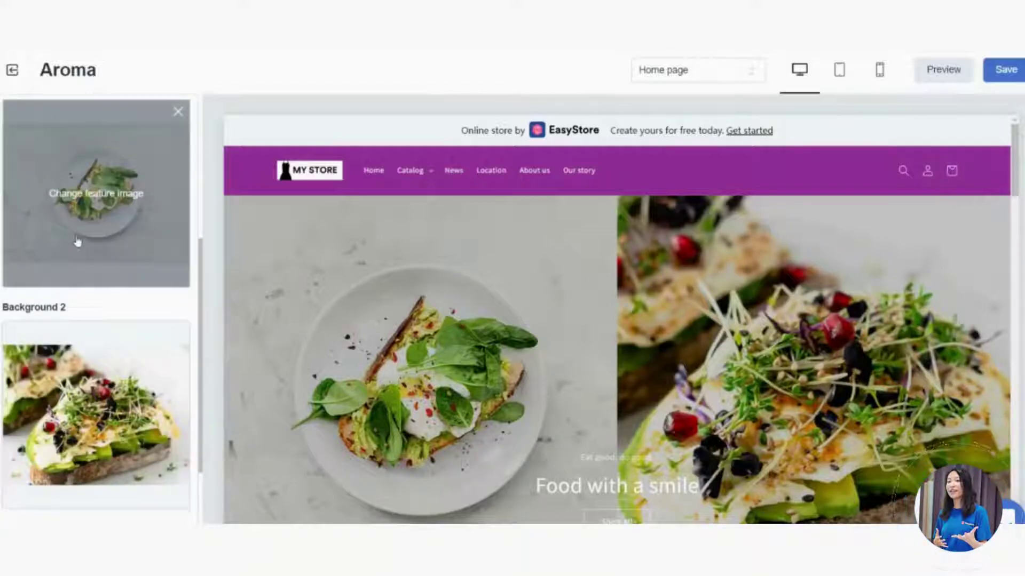
mouse_move(104, 390)
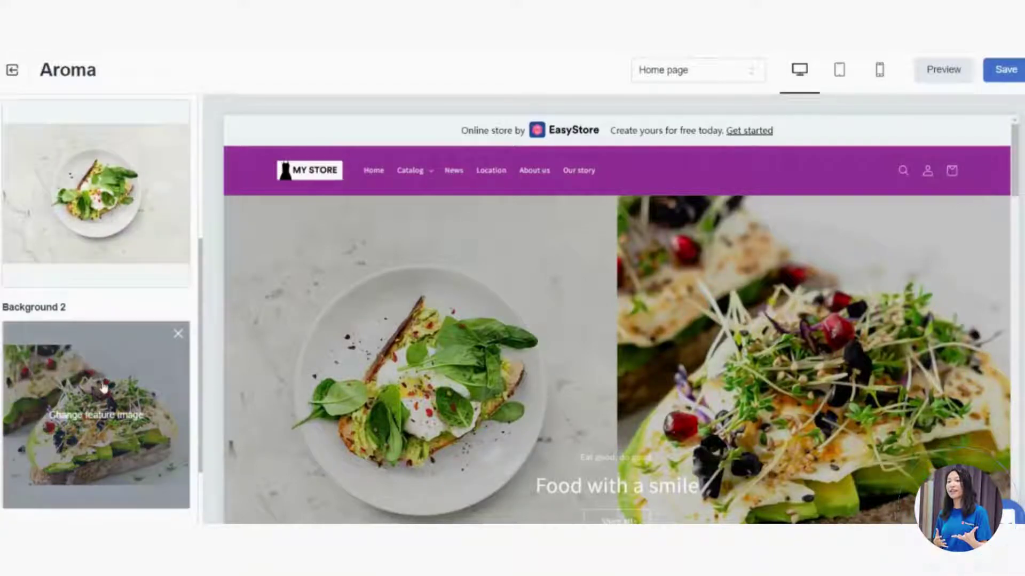
mouse_move(129, 249)
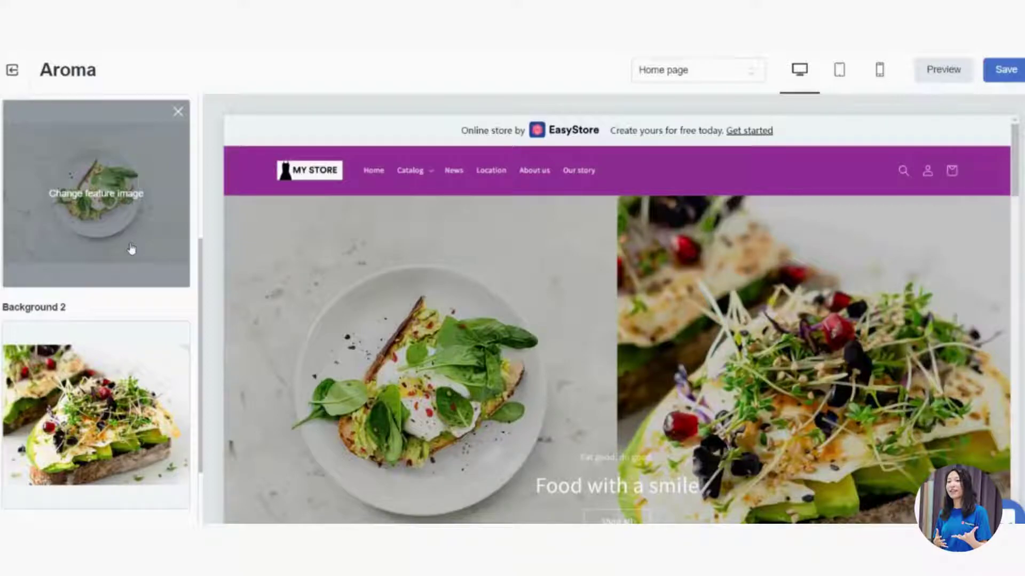
click(93, 204)
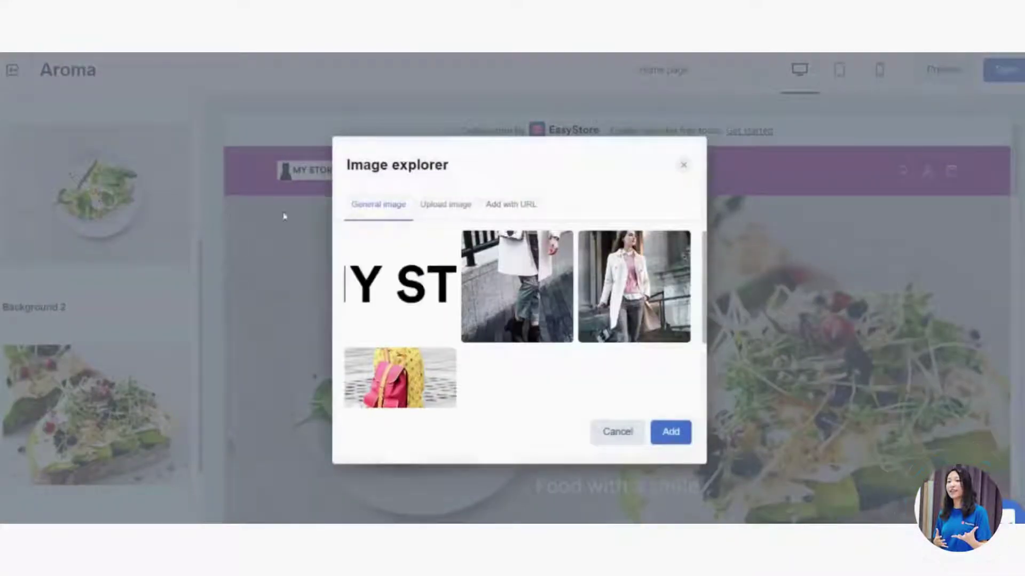
click(441, 218)
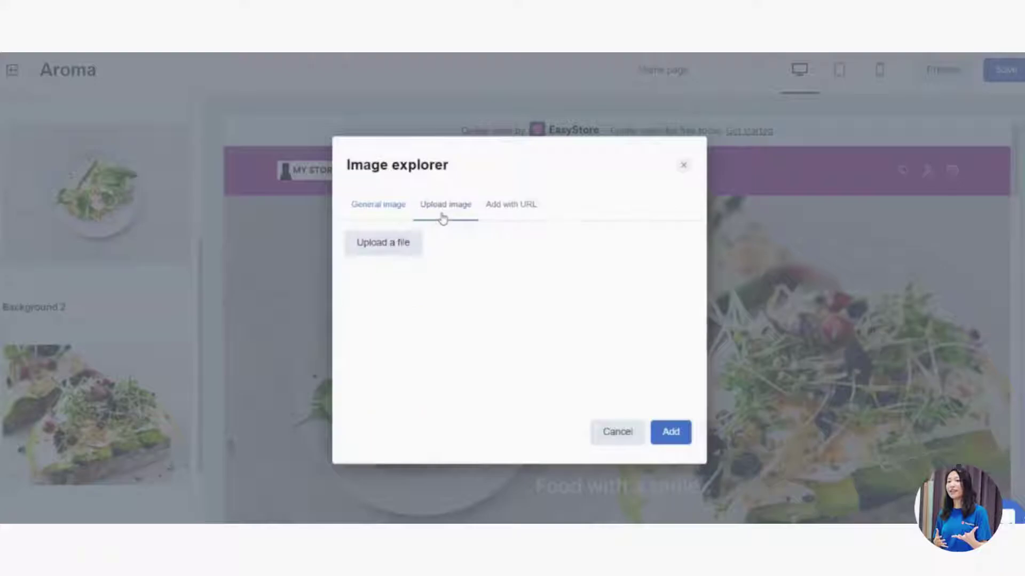
click(379, 249)
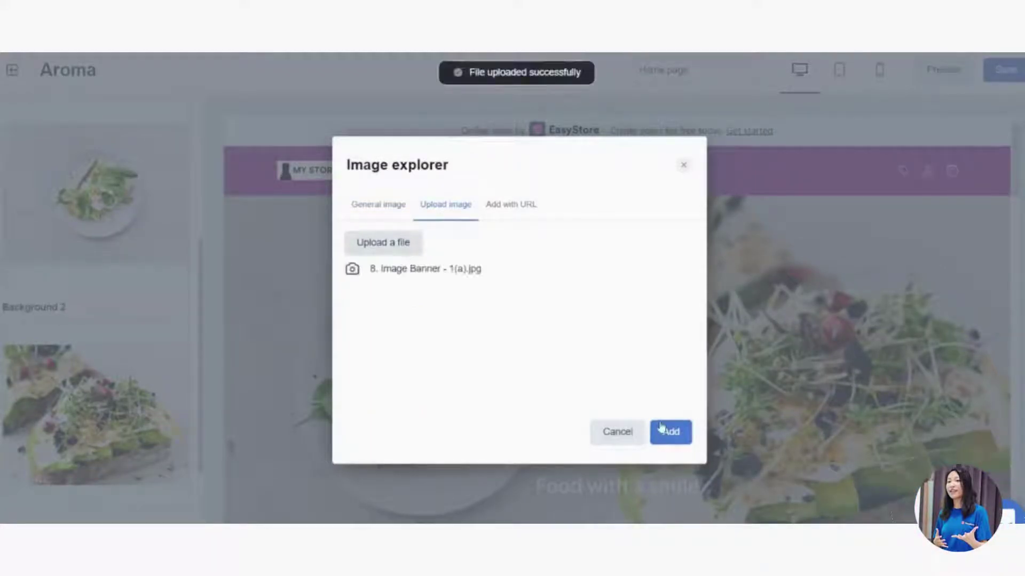
click(668, 430)
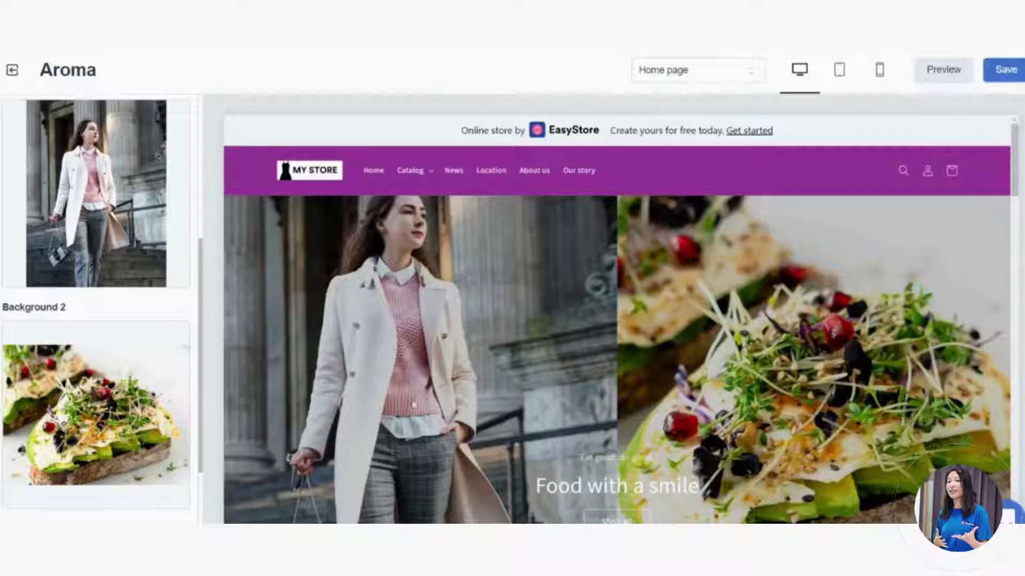
Replace the image banner's Background 2 with the uploaded file 8. Image Banner - 1(b).jpg
drag(1014, 160, 1014, 181)
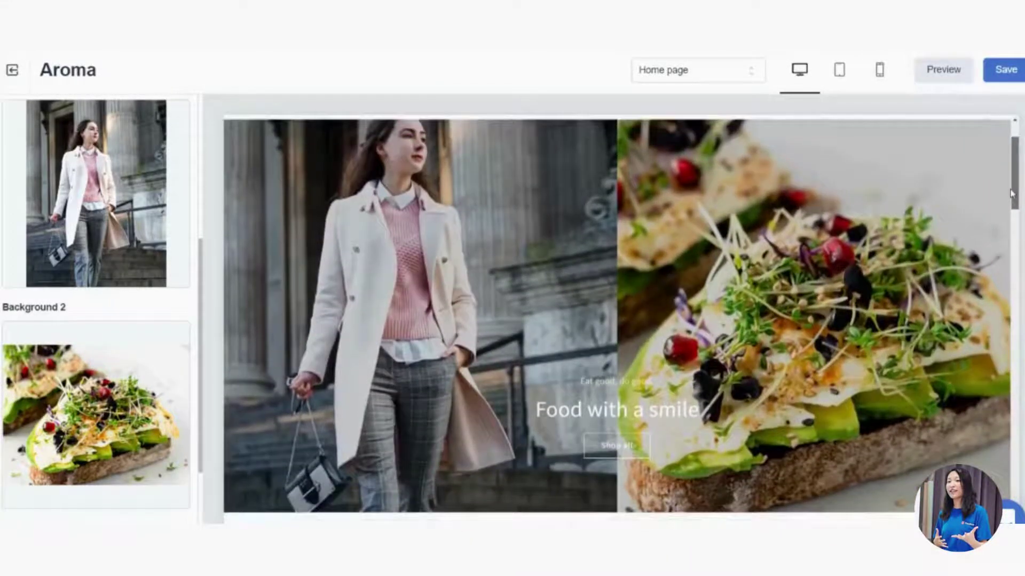
click(89, 406)
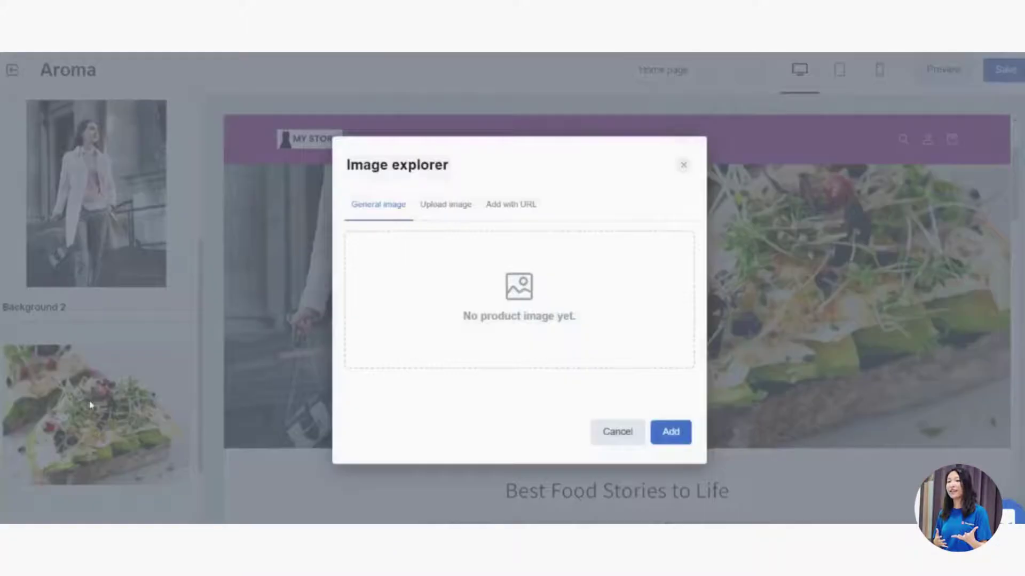
click(441, 213)
click(393, 247)
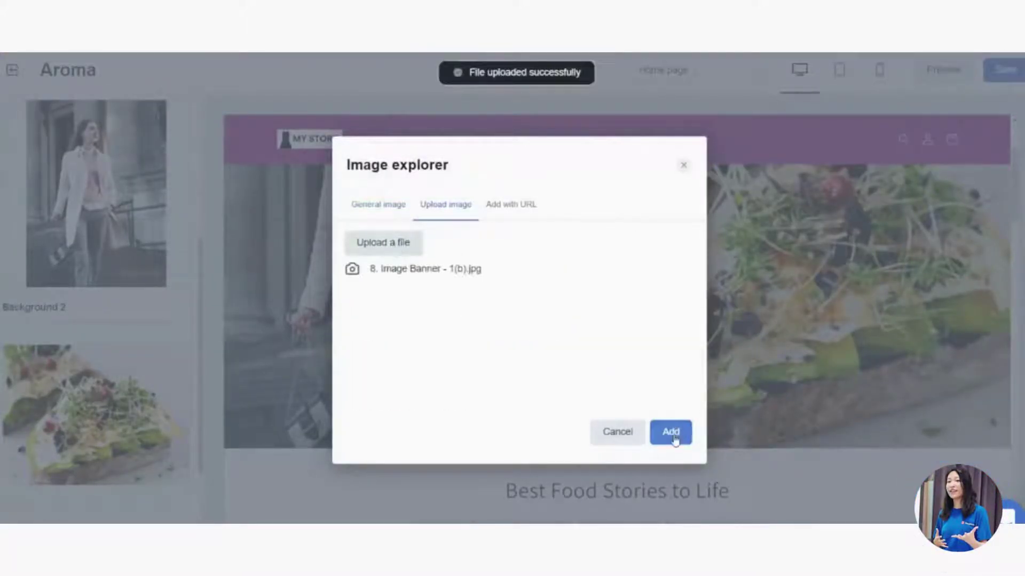
click(669, 433)
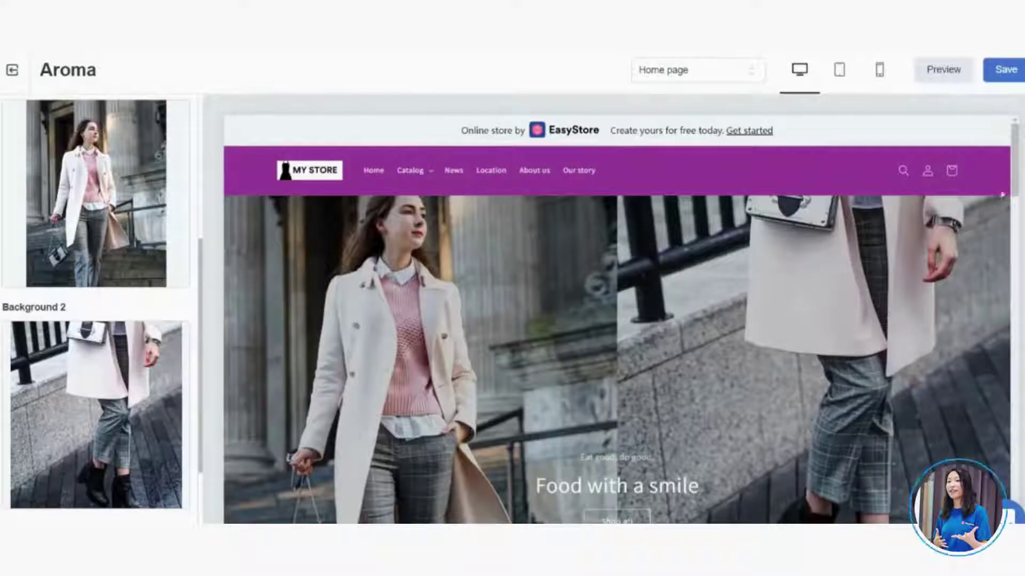
Examine both banner images and the overlaid text in the page preview, and collapse the banner's settings
mouse_move(1011, 182)
mouse_down()
mouse_move(1009, 207)
mouse_move(1022, 169)
mouse_up()
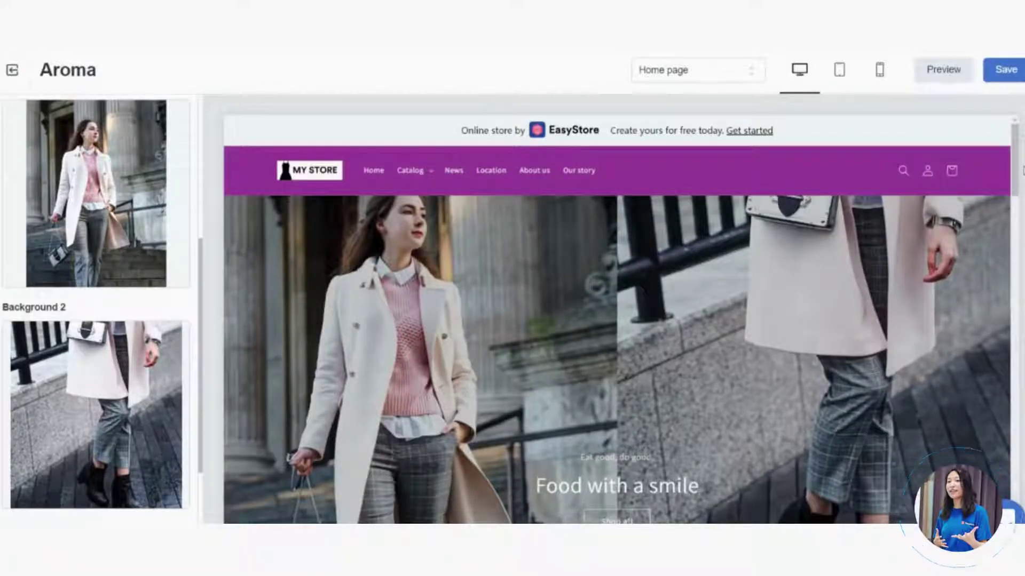
scroll(1007, 185, down, 2)
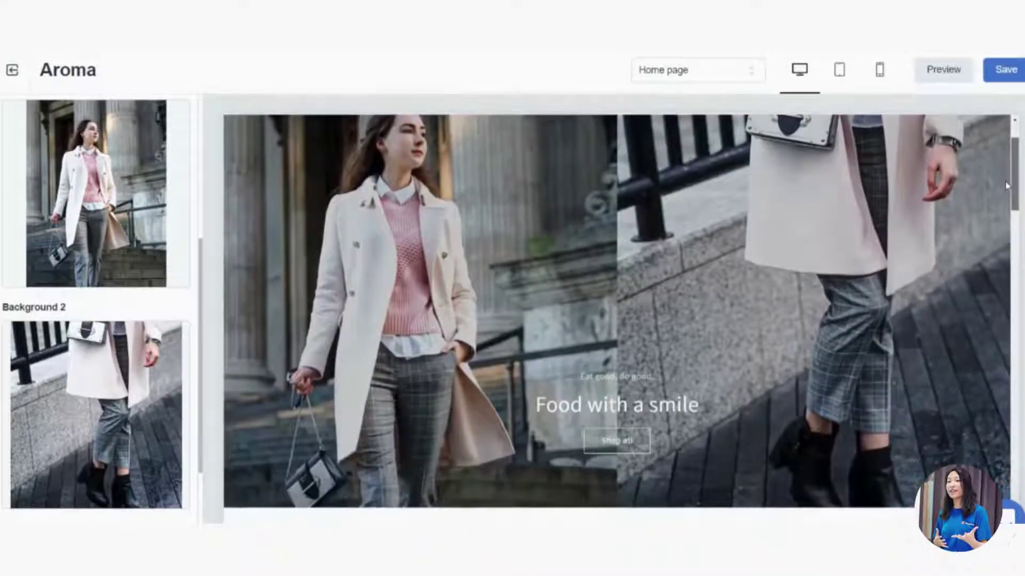
scroll(1011, 179, up, 2)
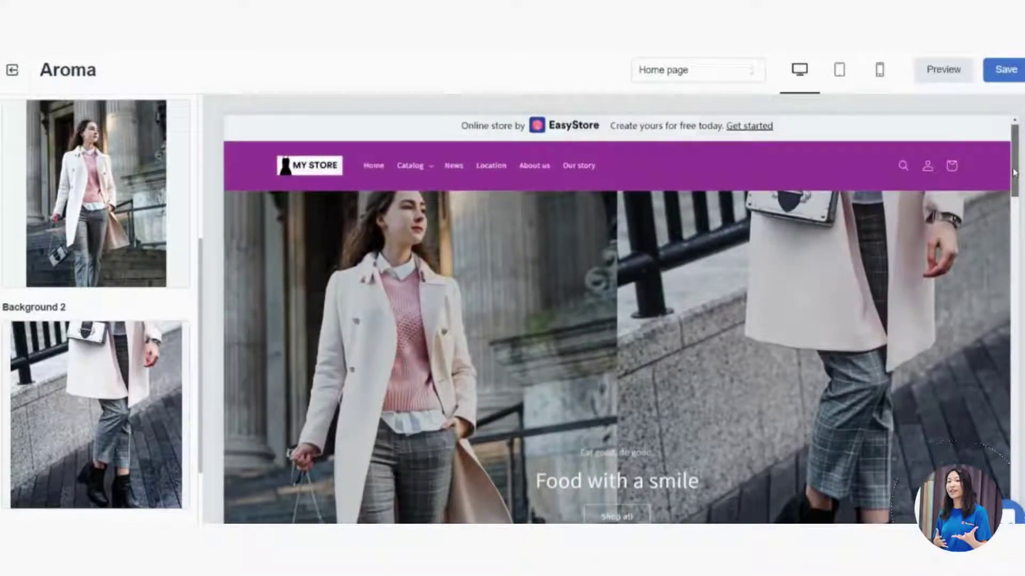
scroll(1013, 172, down, 1)
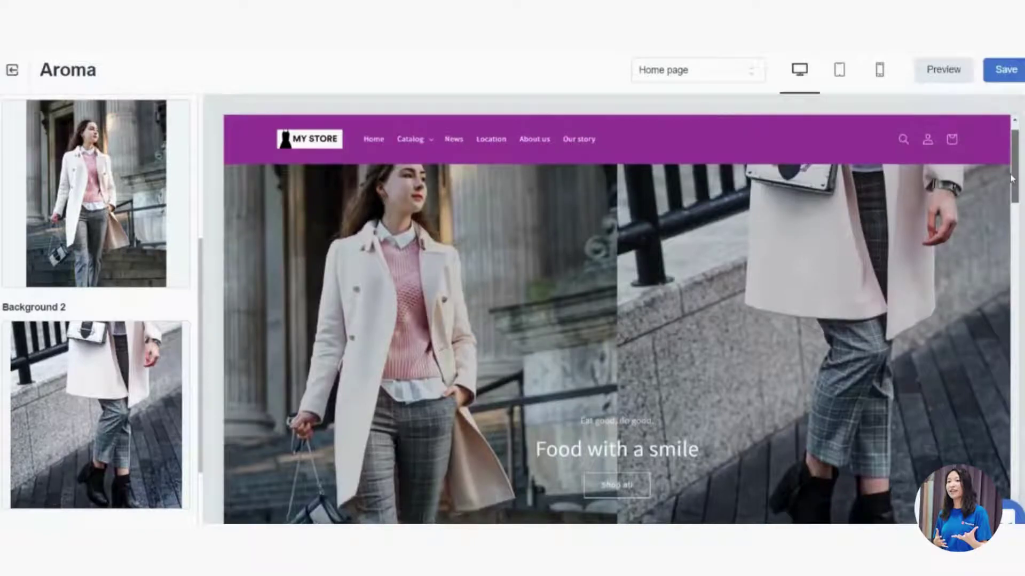
scroll(1011, 180, down, 1)
scroll(1009, 182, up, 2)
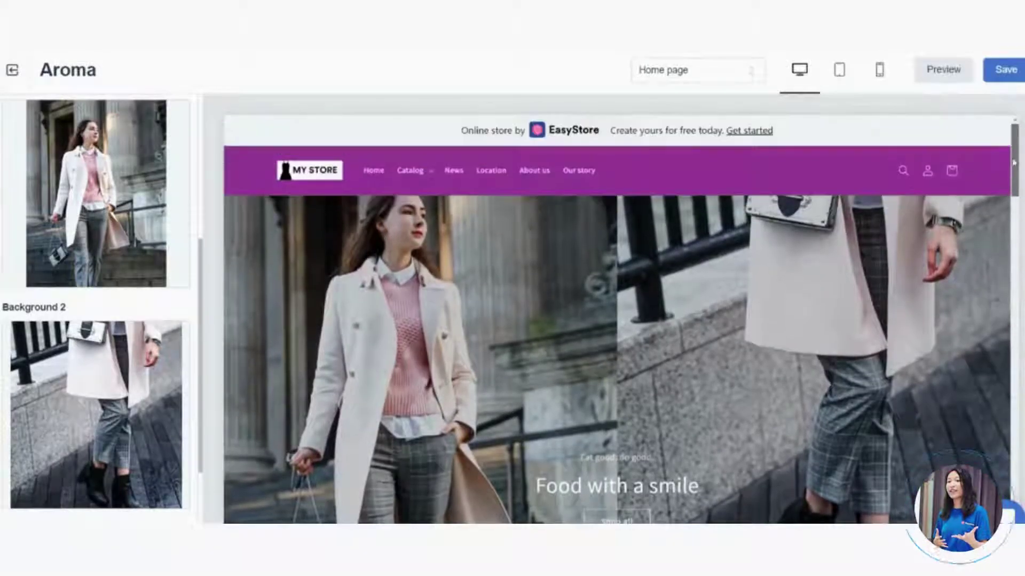
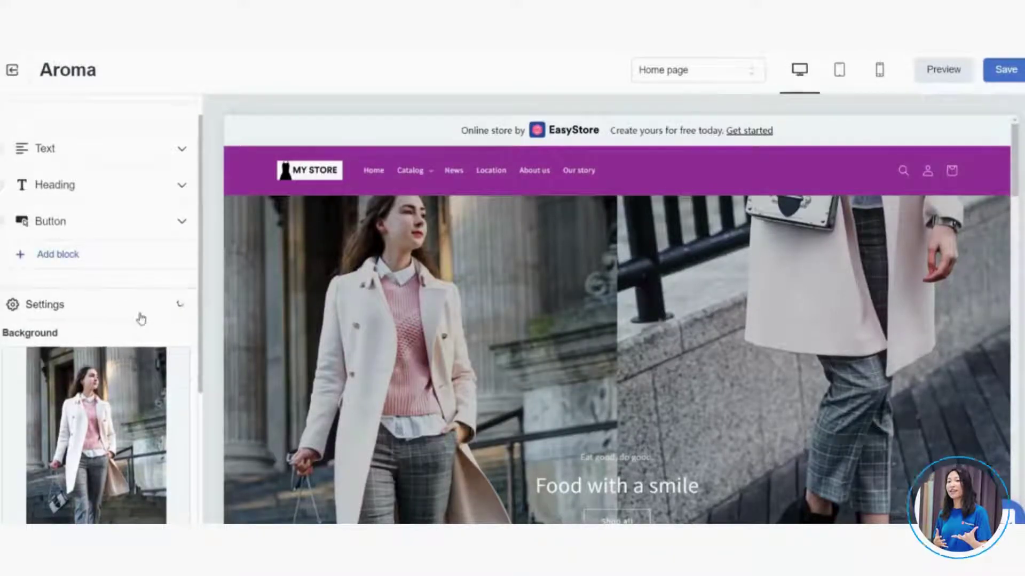
click(140, 317)
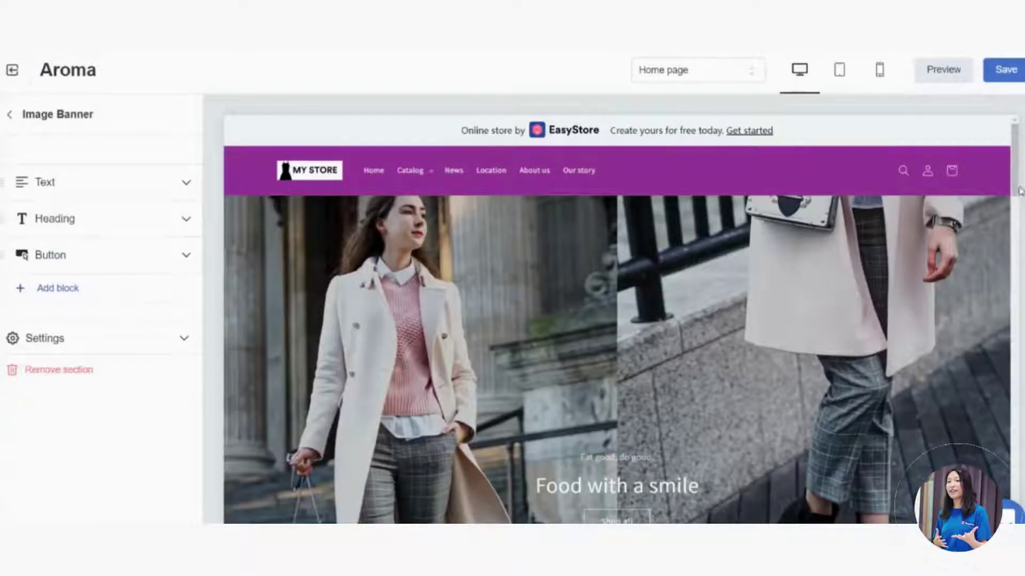
drag(1013, 193, 1013, 209)
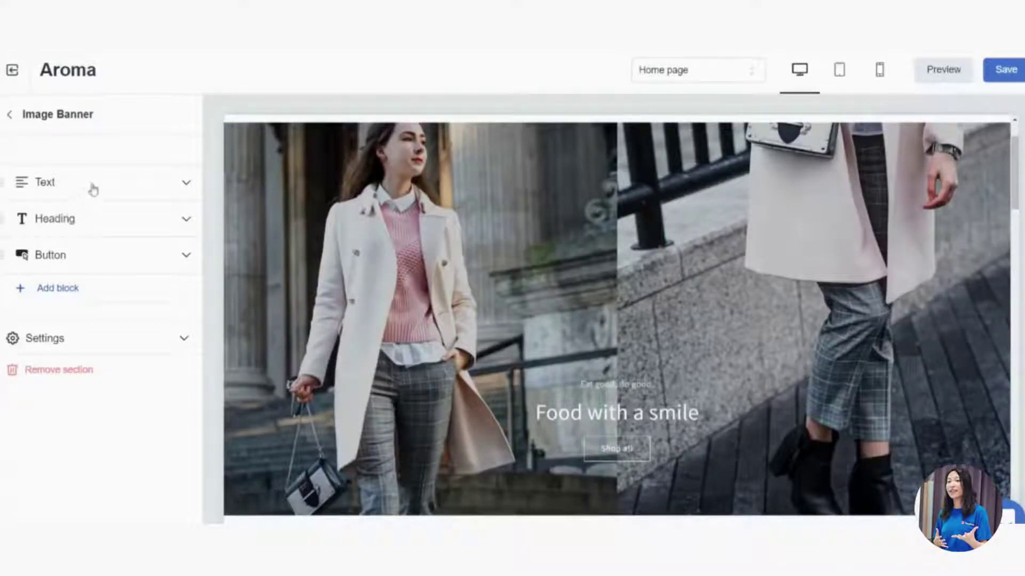
Change the image banner's heading title to "Fashion with a smile"
click(92, 230)
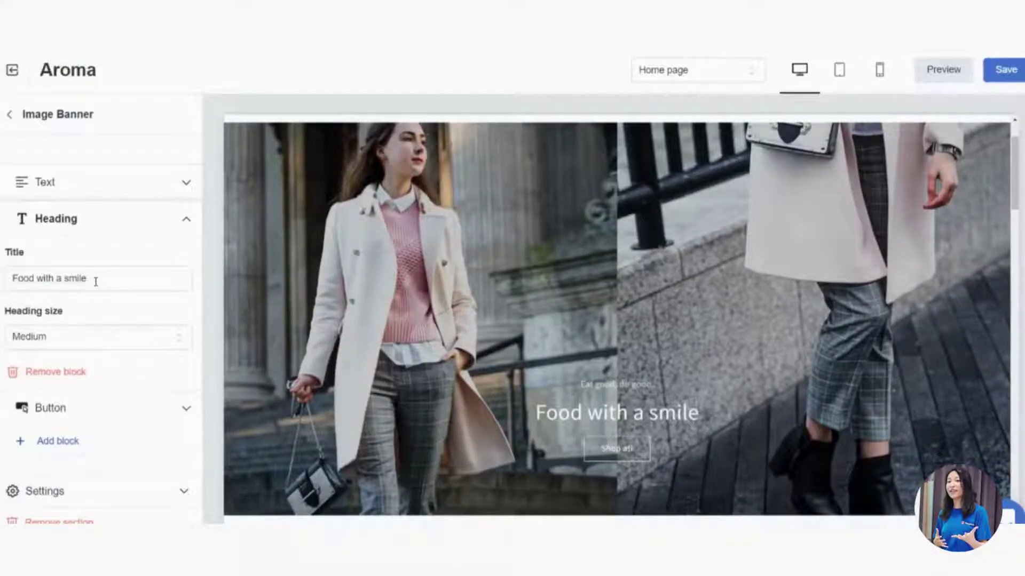
click(108, 278)
key(Left)
key(Left)
key(Left)
key(Left)
key(Left)
key(Left)
key(Left)
key(Left)
key(Left)
key(Left)
key(Left)
key(Left)
key(Left)
key(BackSpace)
key(BackSpace)
key(BackSpace)
text(ashion)
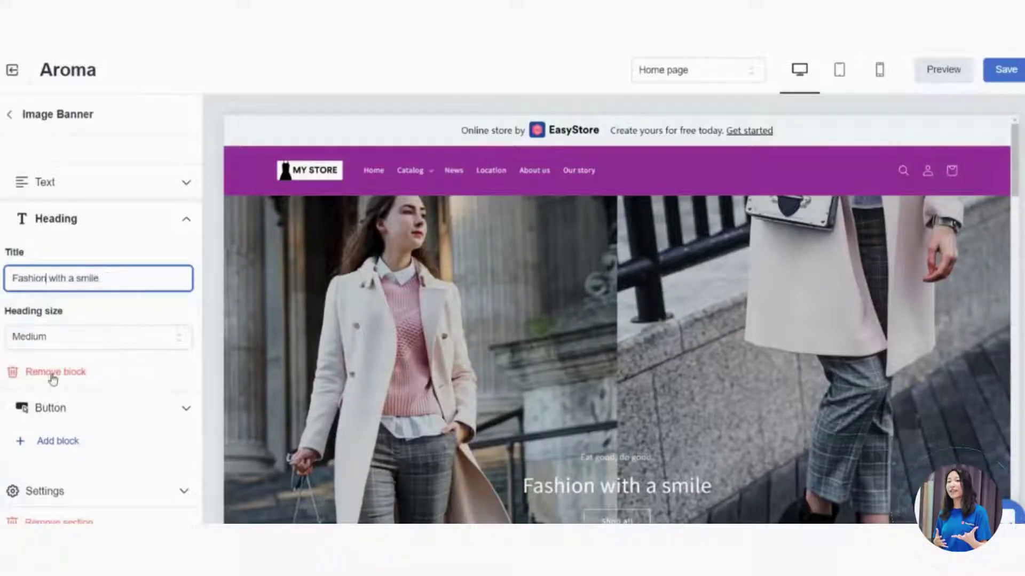
Try the Large size on the banner's heading, set it back to Medium, and collapse the heading block
click(107, 341)
click(84, 396)
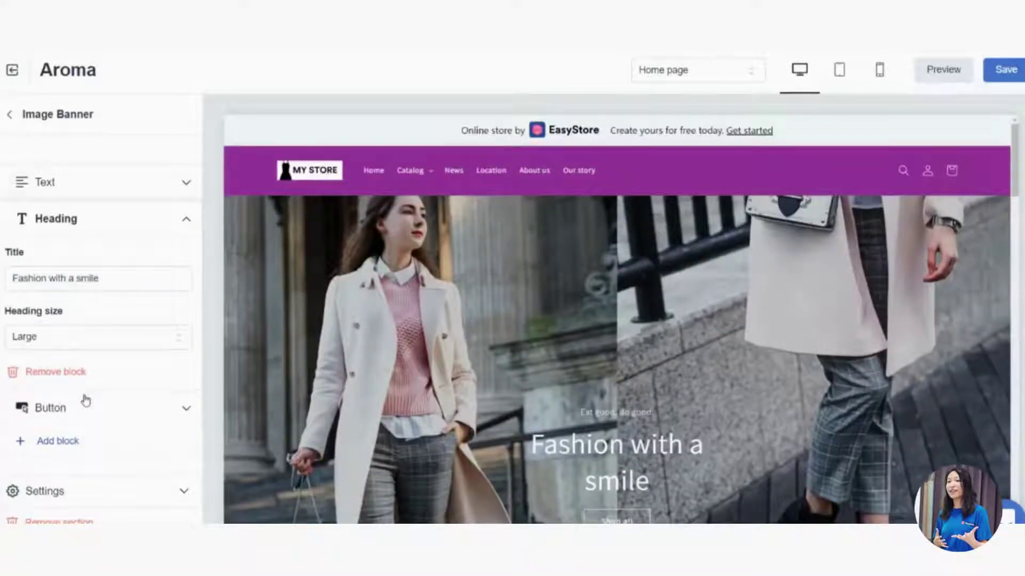
click(113, 348)
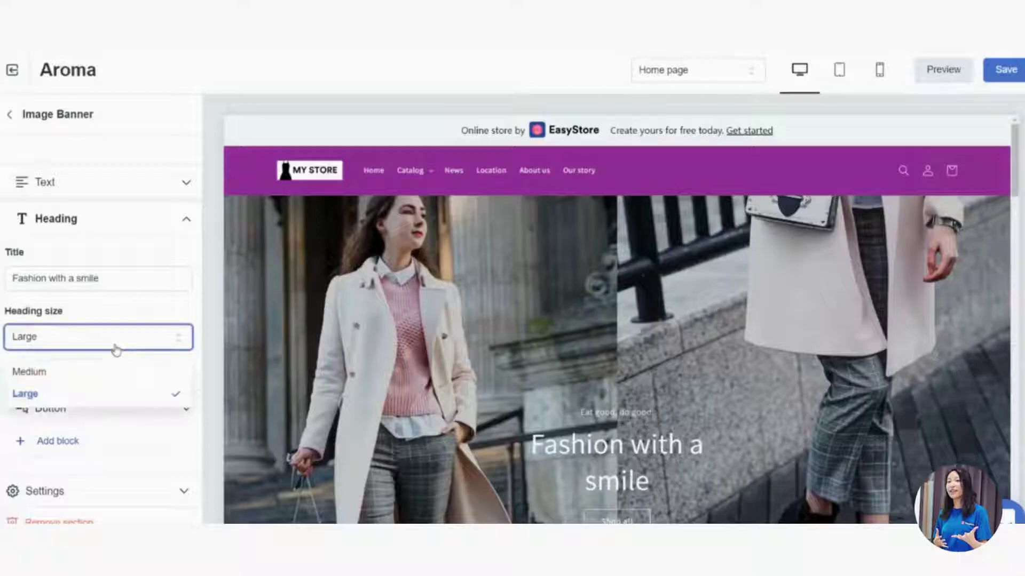
click(96, 377)
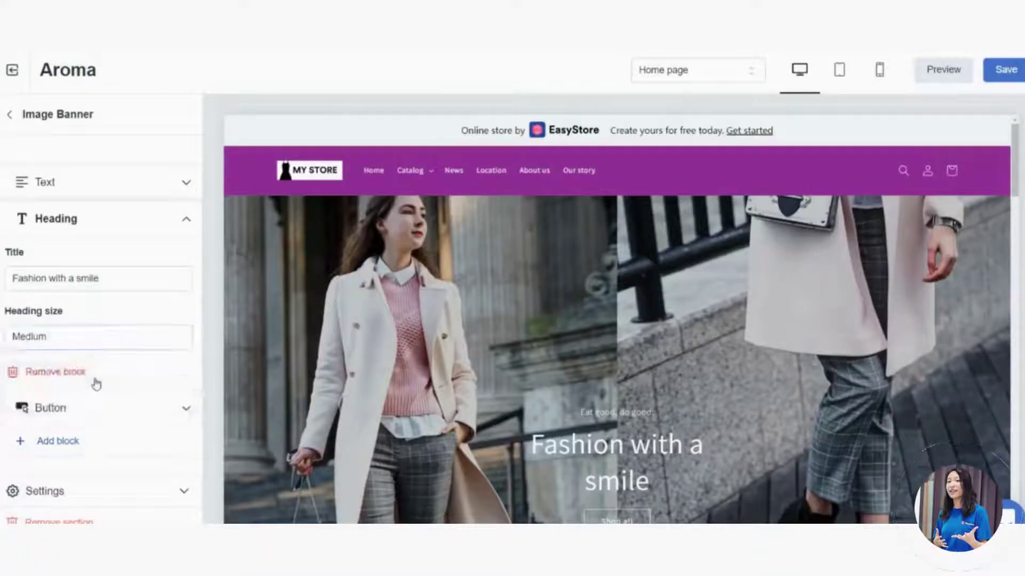
click(170, 229)
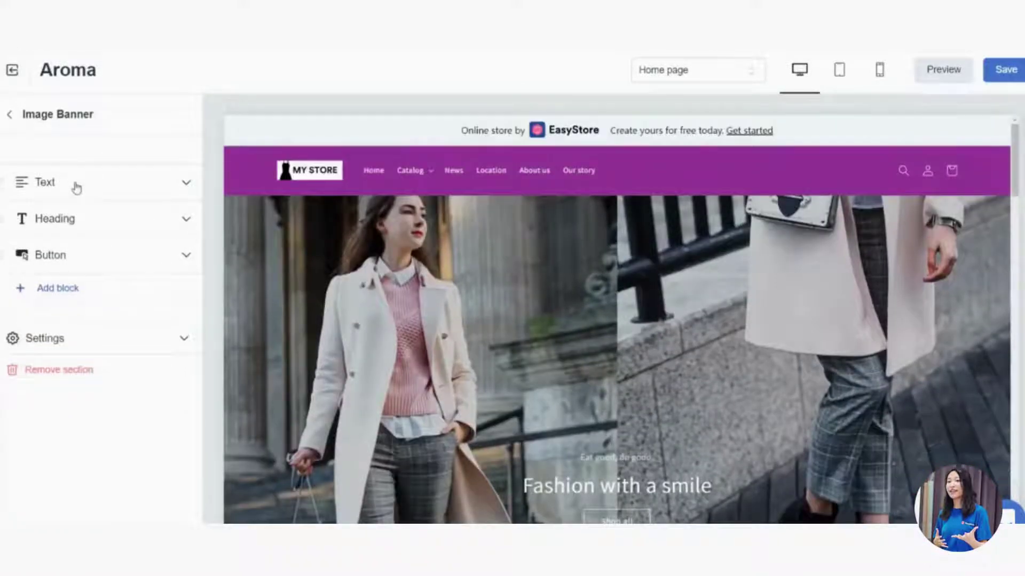
Remove the Text block containing "Eat good, do good." from the image banner
click(76, 185)
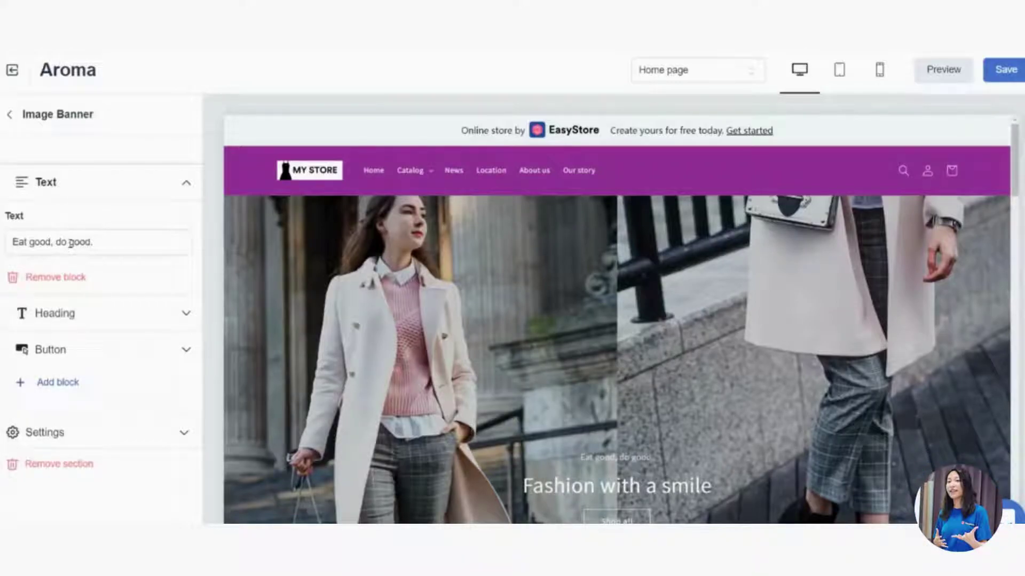
click(109, 246)
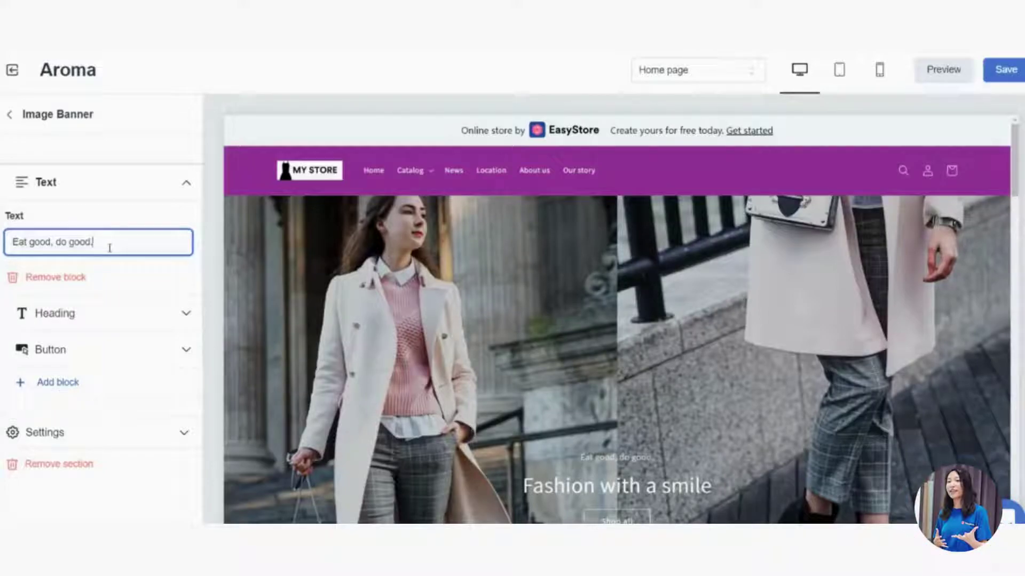
click(56, 278)
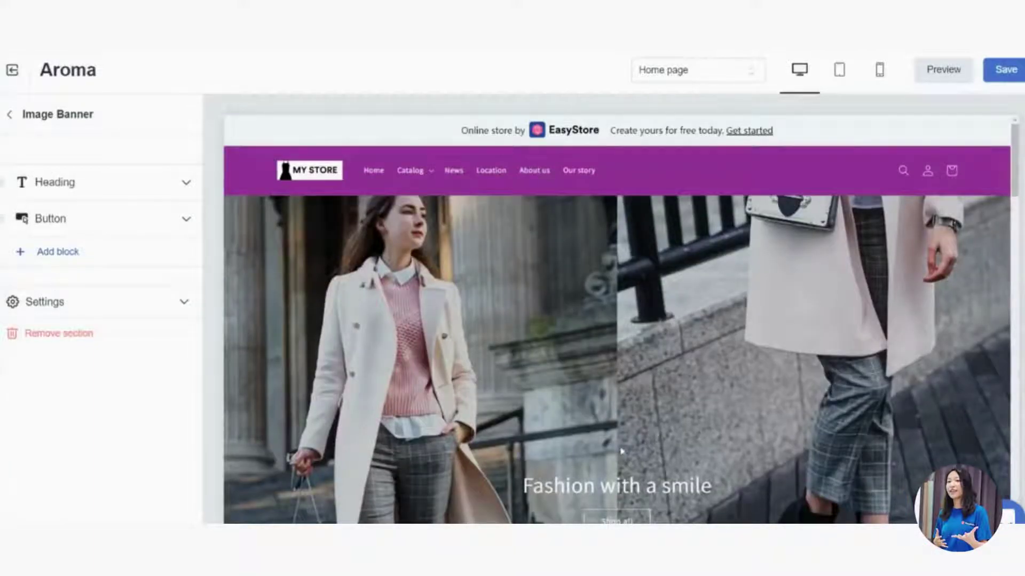
mouse_move(1013, 186)
mouse_down()
mouse_move(1014, 201)
mouse_move(1018, 192)
mouse_up()
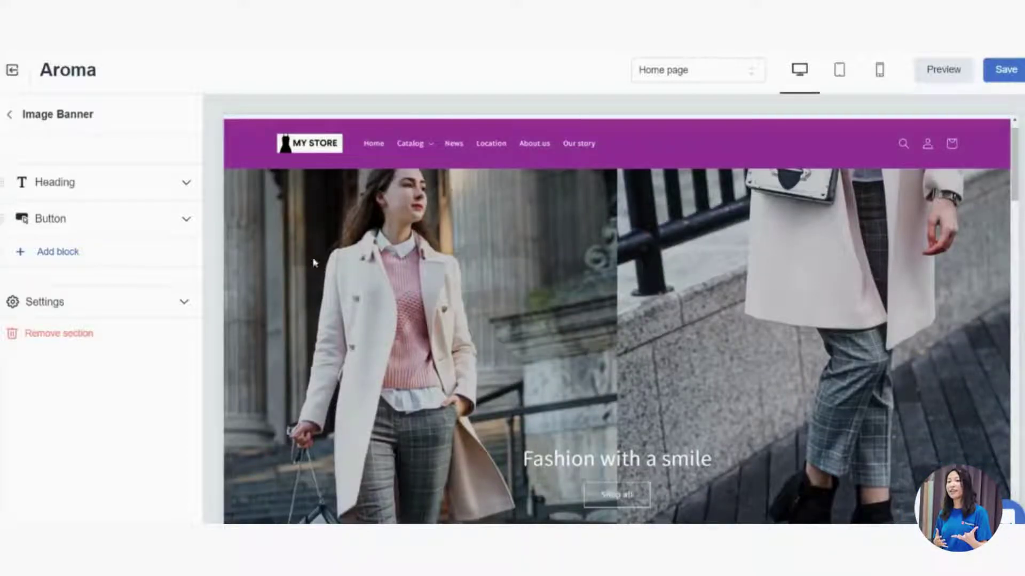
click(63, 256)
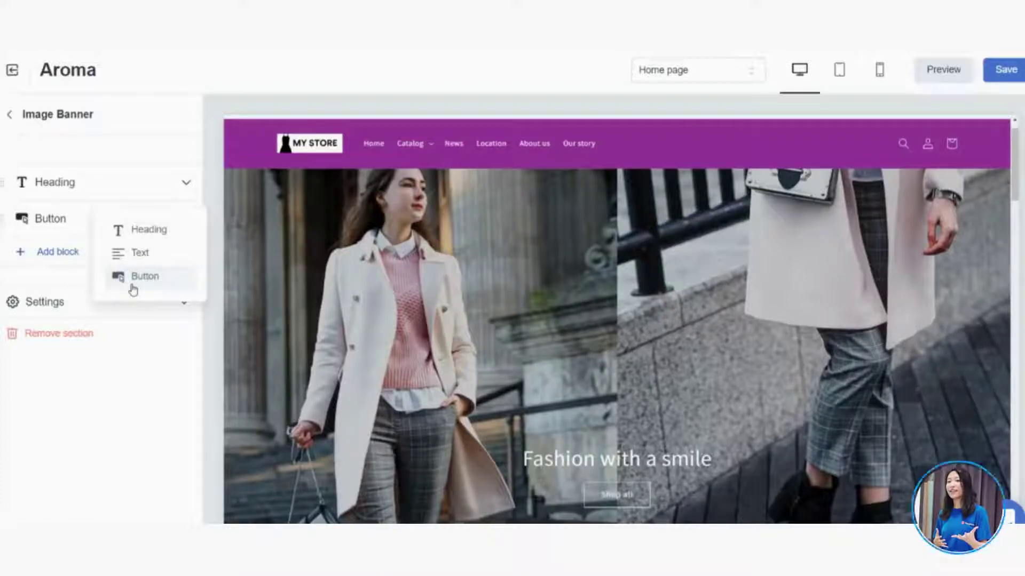
click(75, 280)
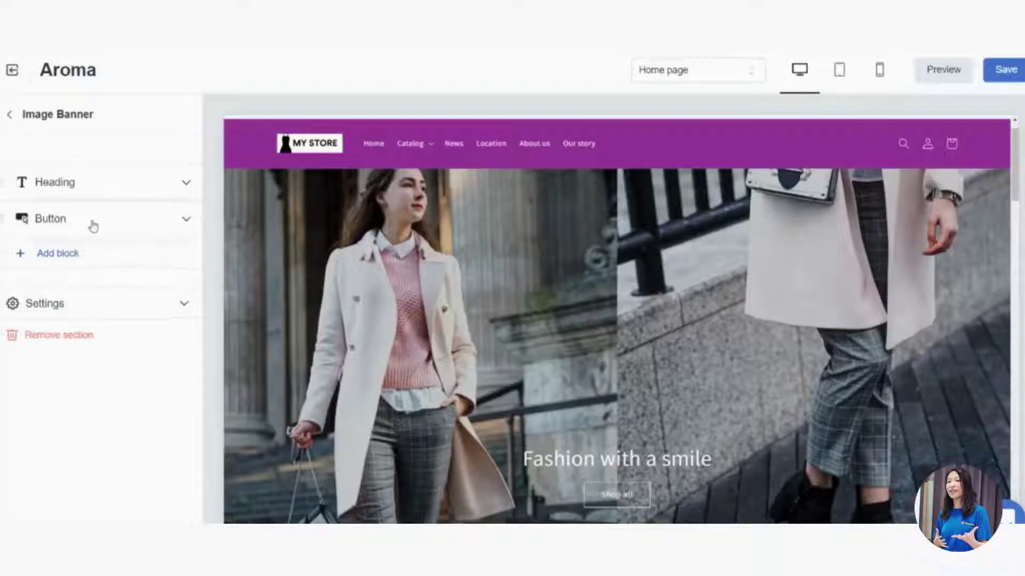
Change the label of the image banner's button to "Shop Now"
click(92, 224)
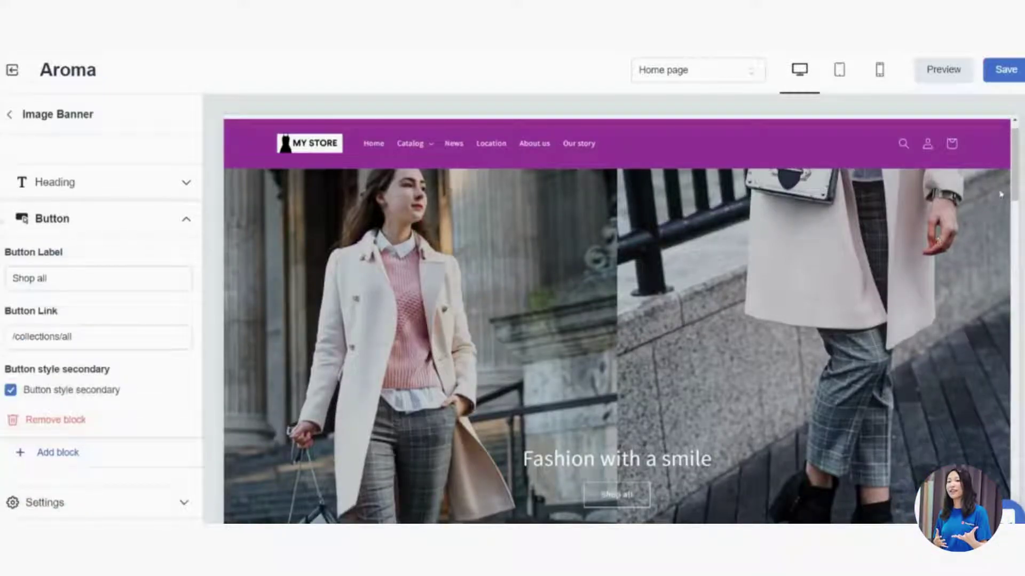
scroll(1009, 196, down, 1)
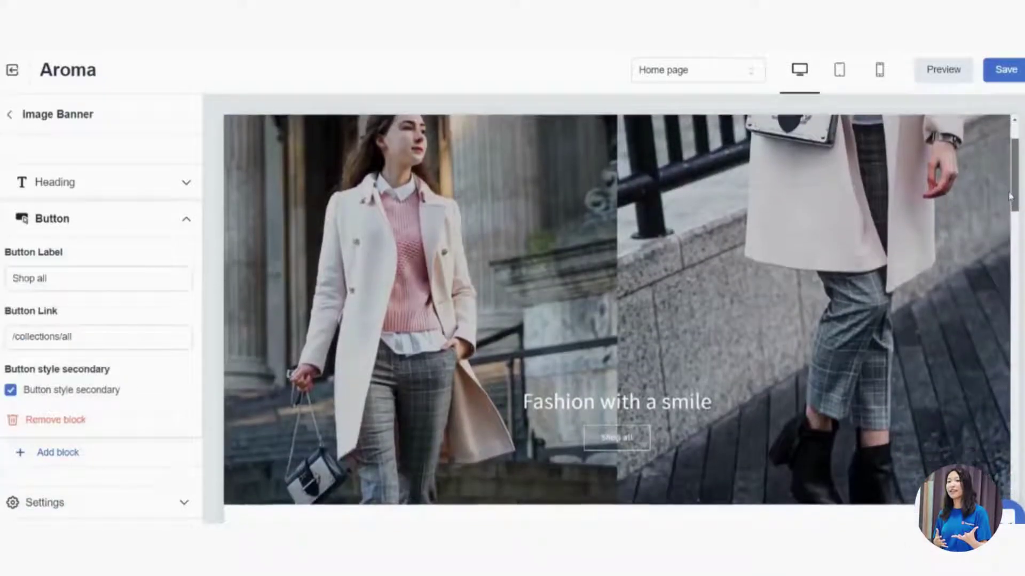
scroll(1008, 195, up, 1)
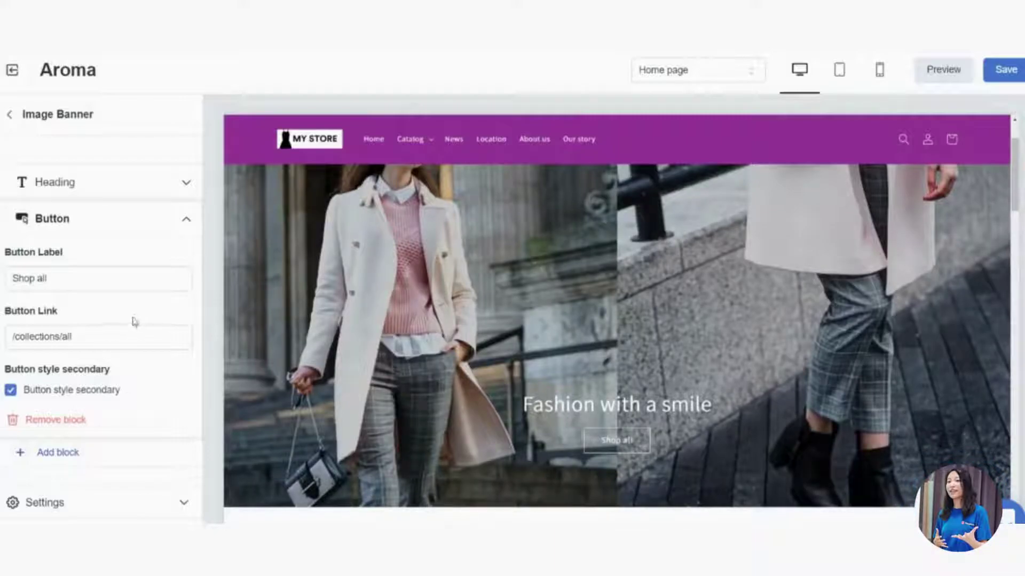
click(72, 276)
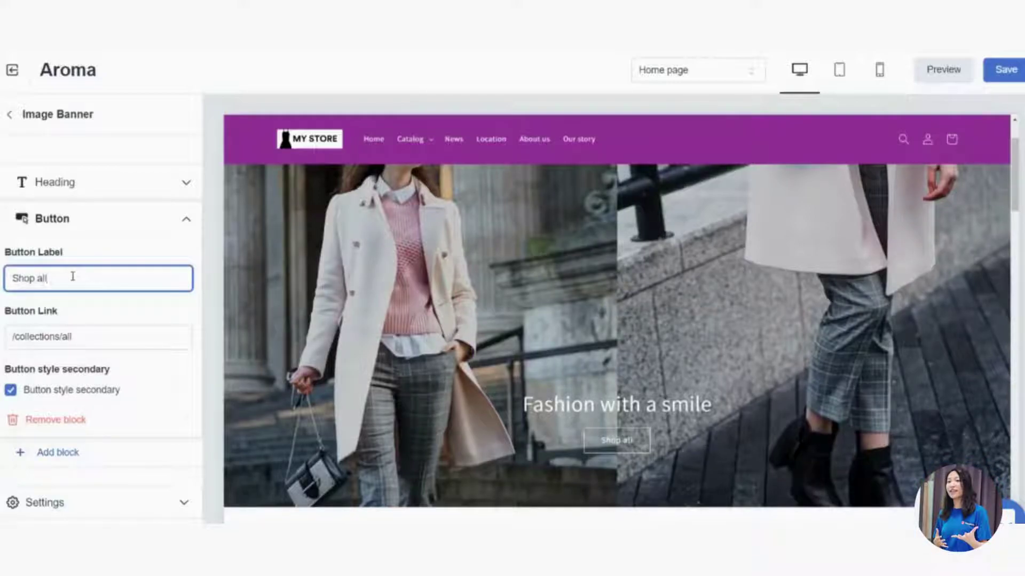
text(Now)
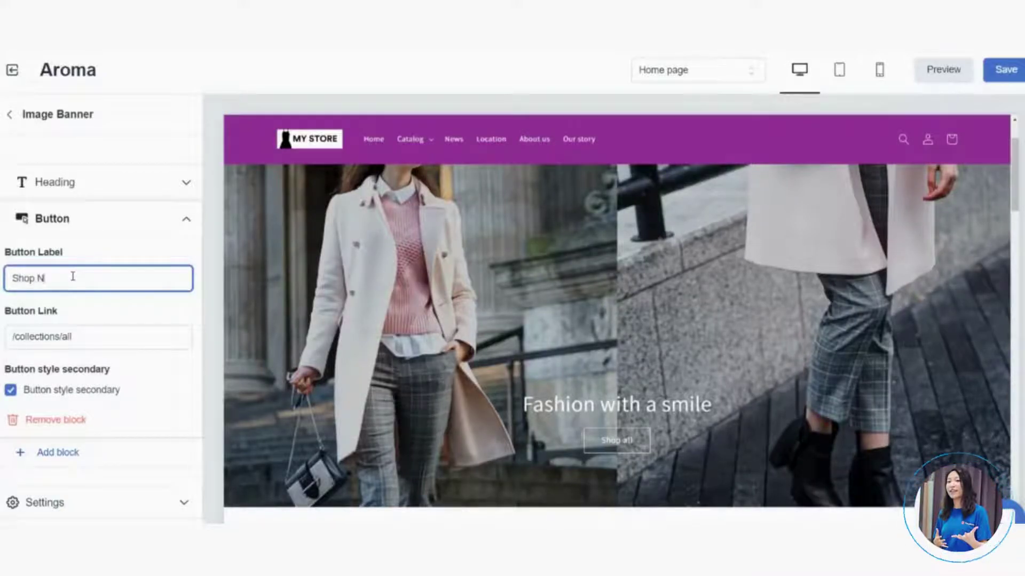
Turn off the secondary style for the banner's Shop Now button and collapse the button's settings
click(114, 338)
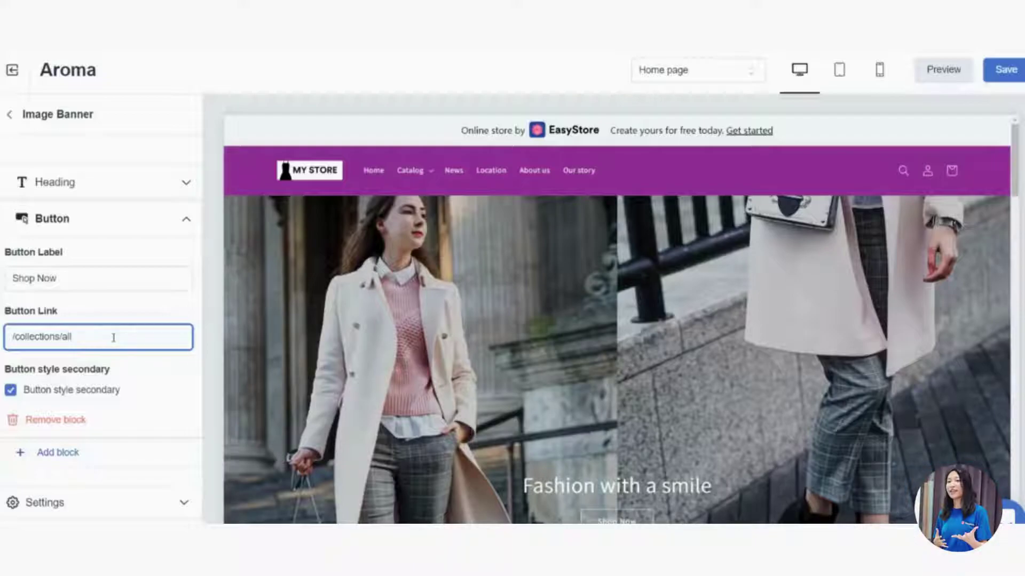
click(190, 230)
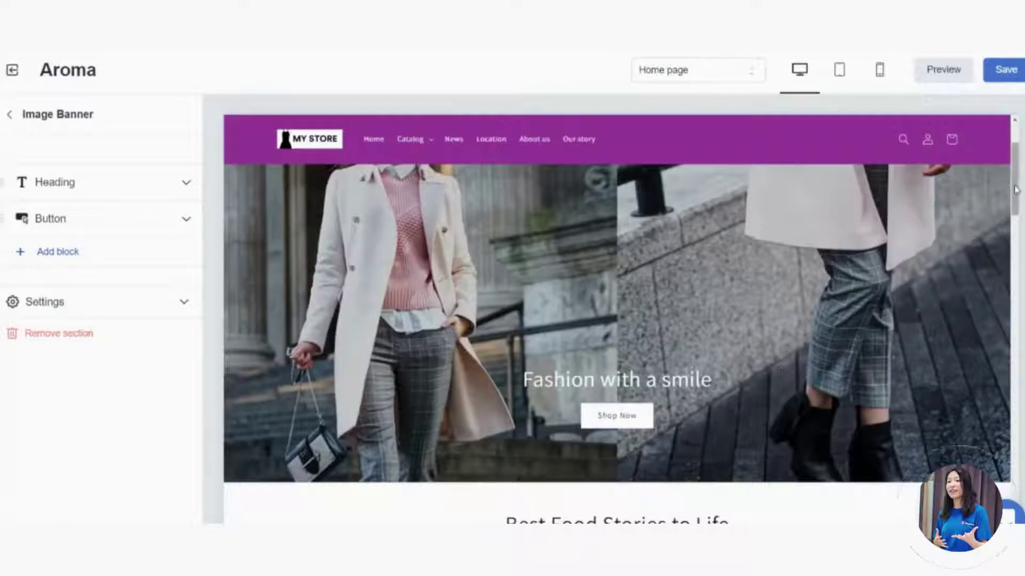
scroll(1014, 172, up, 3)
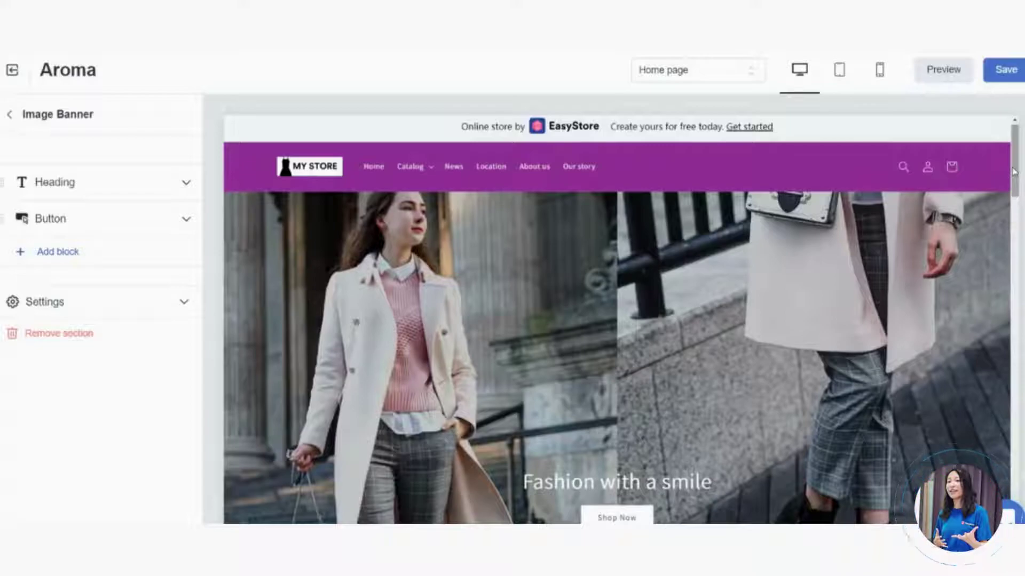
Leave the image banner and change the Rich Text section's heading to "Best Fashion Stories to Life"
click(10, 116)
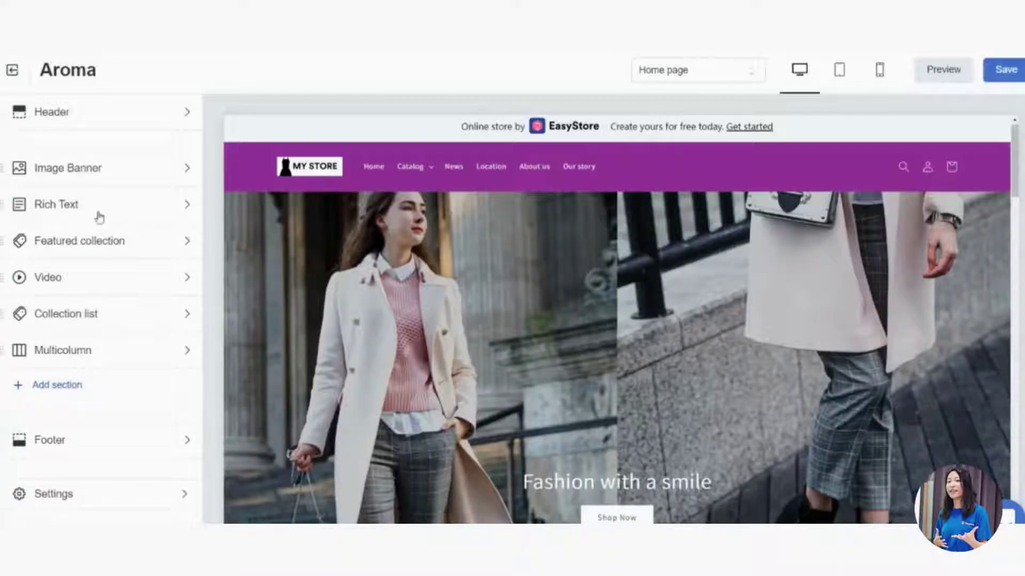
click(117, 216)
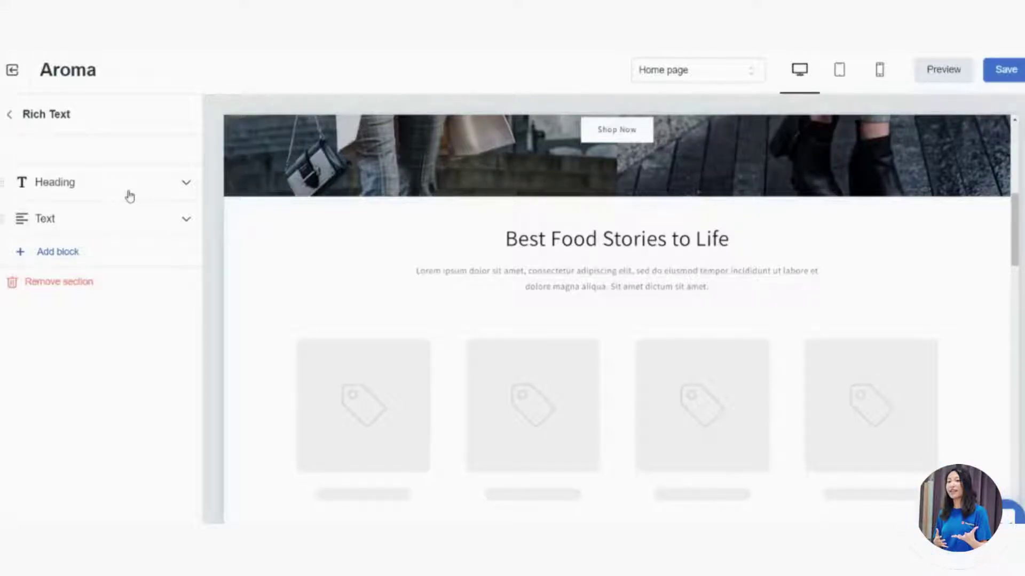
click(114, 193)
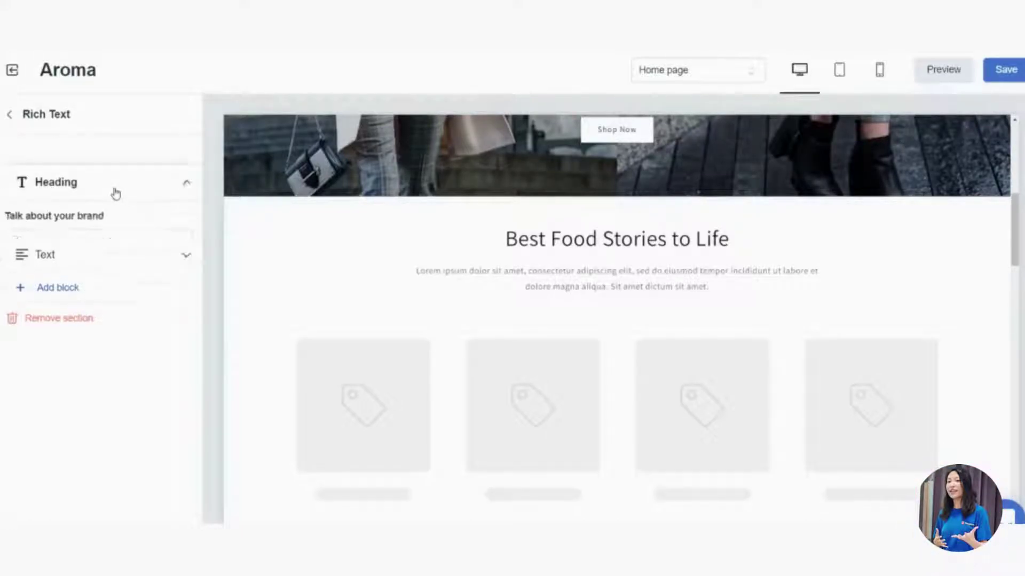
click(137, 241)
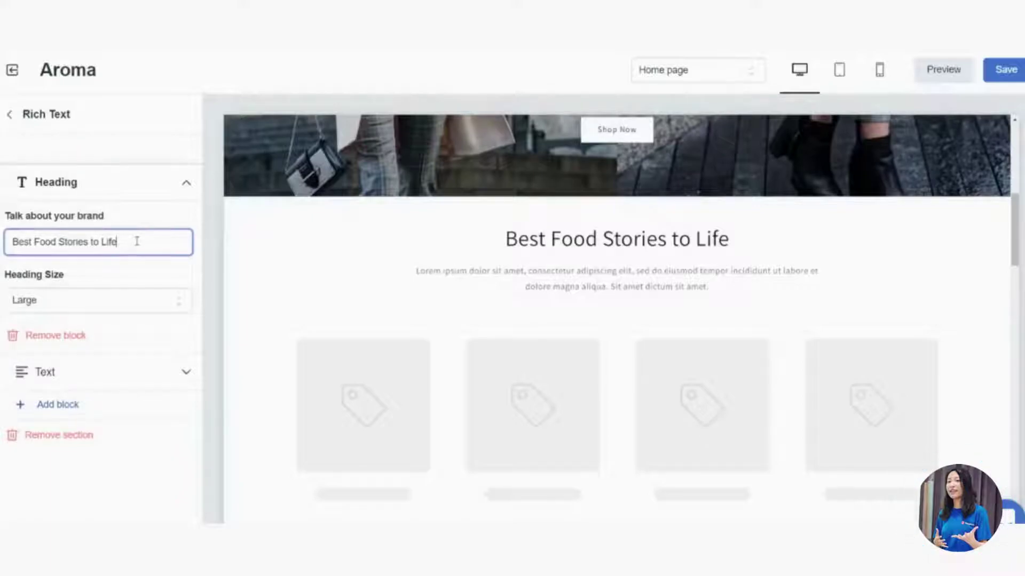
key(BackSpace)
key(BackSpace)
key(BackSpace)
text(ashion)
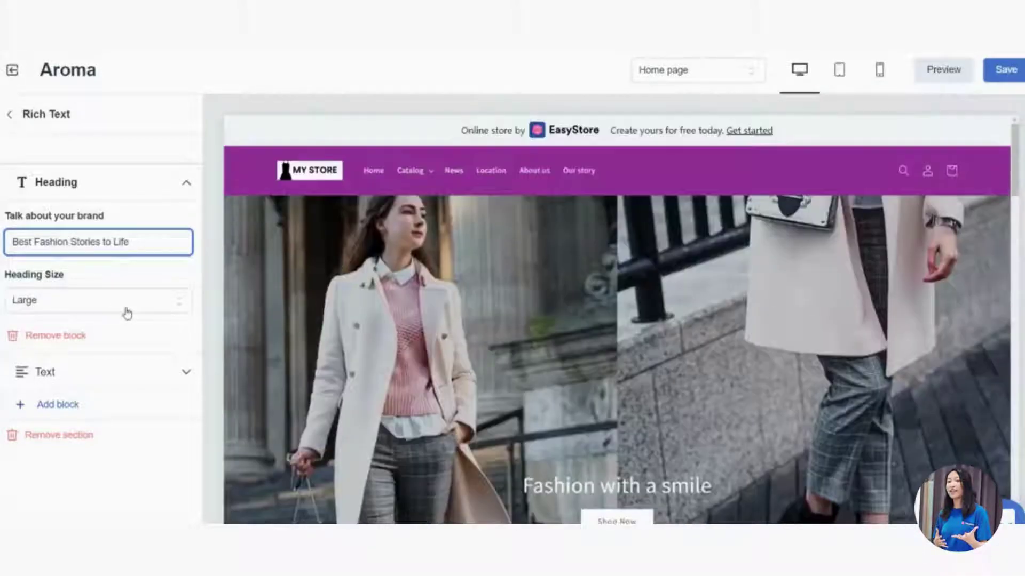
Set the Rich Text heading's size to Extra Large, and review the section's Text block
click(126, 312)
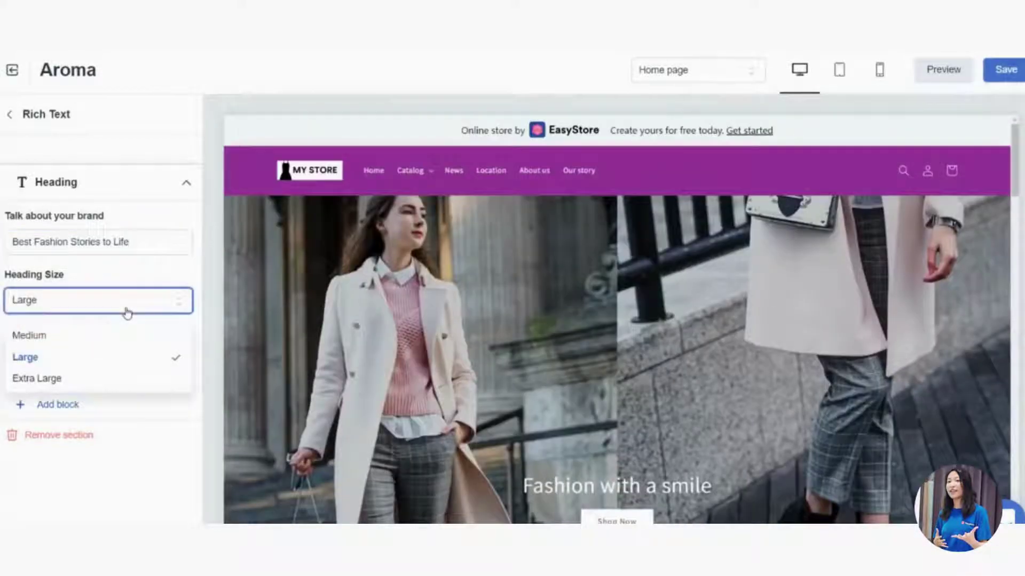
click(85, 377)
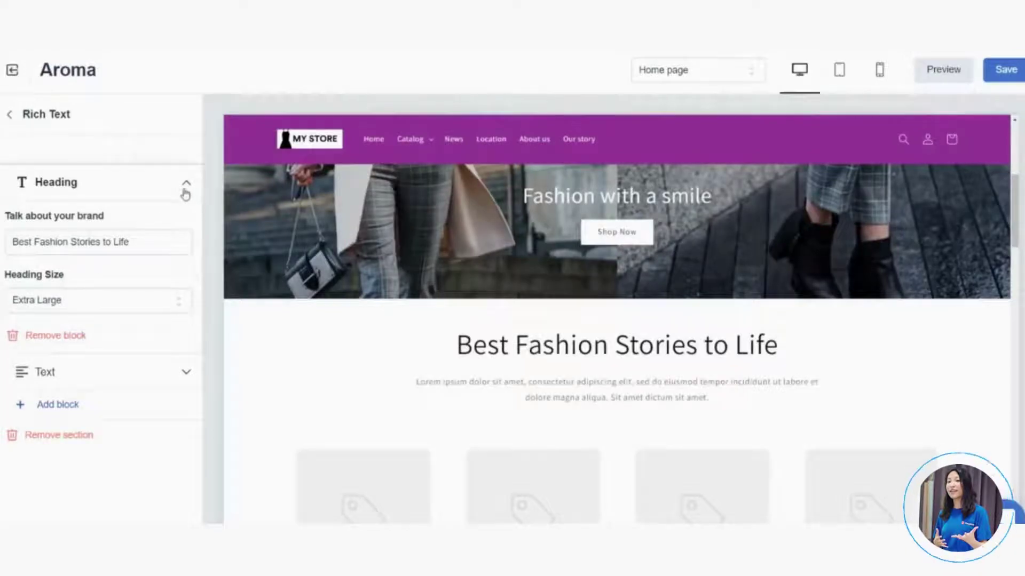
click(186, 187)
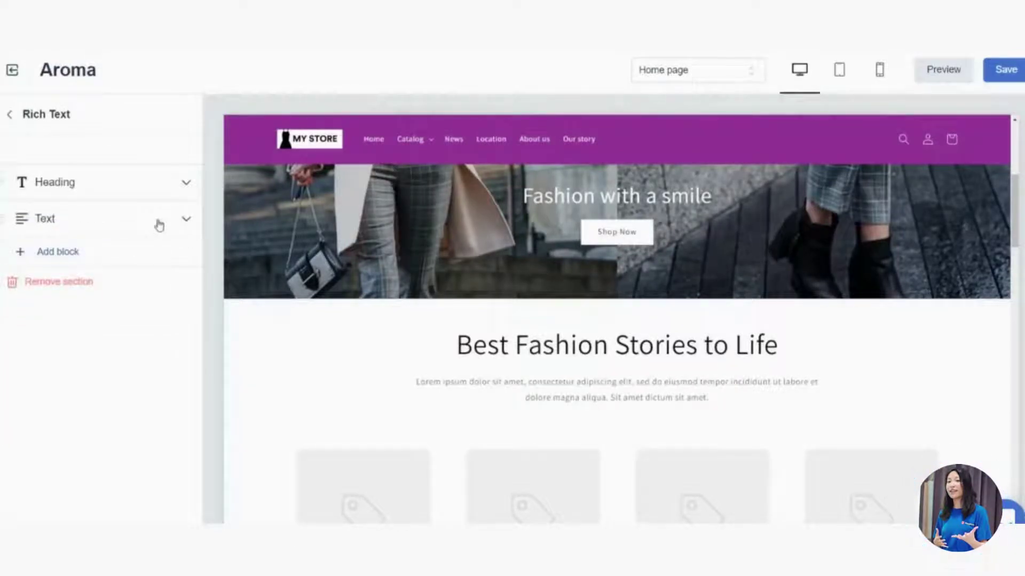
click(158, 223)
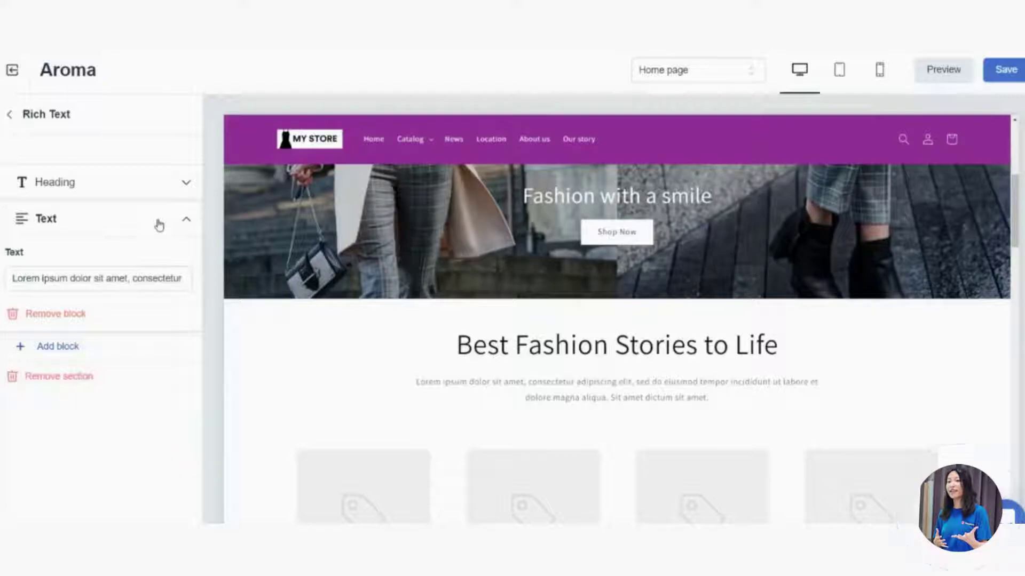
click(183, 222)
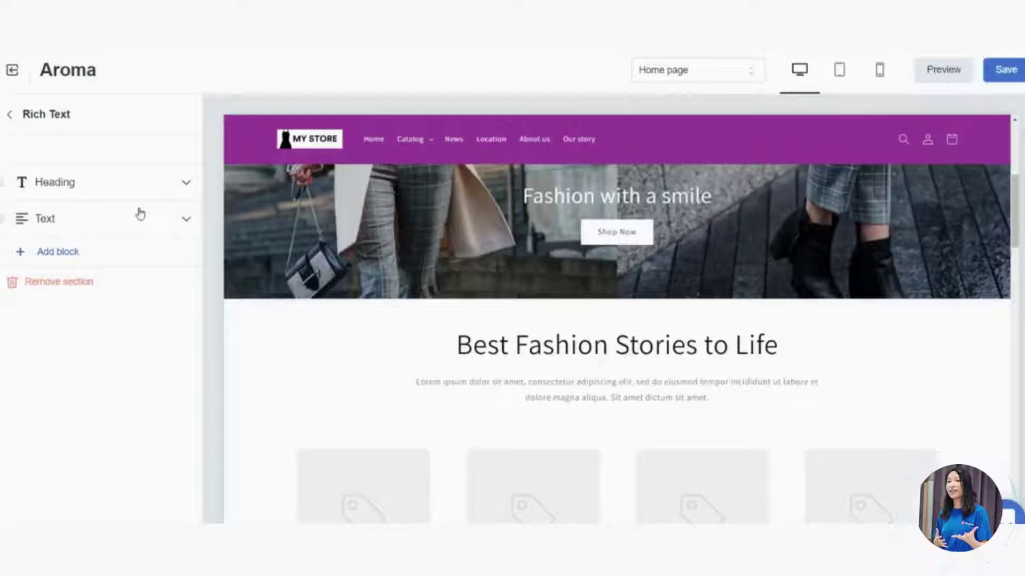
Open the Featured collection section, enter the heading "New Best Seller Products", and check it in the page preview
click(31, 130)
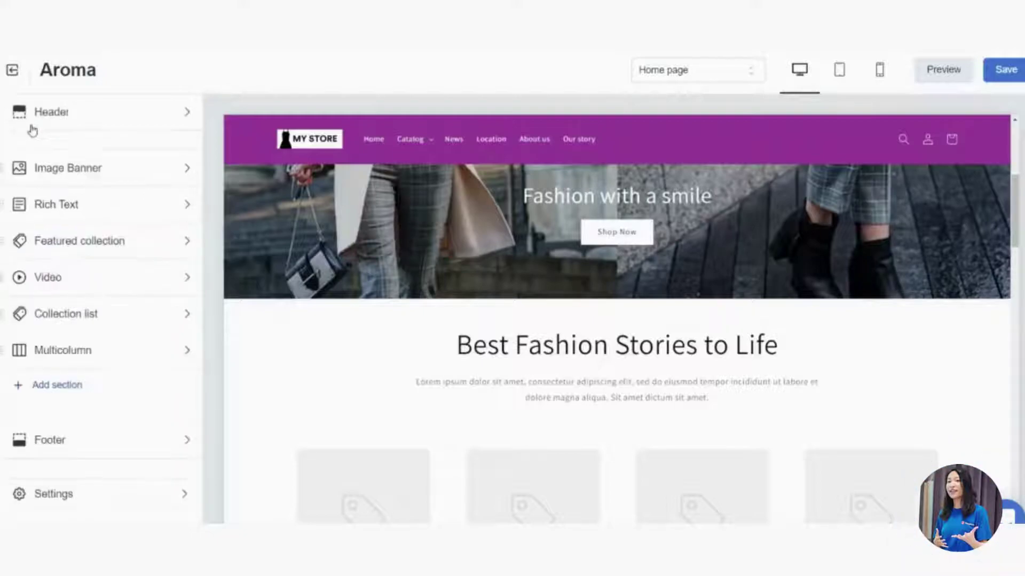
click(101, 251)
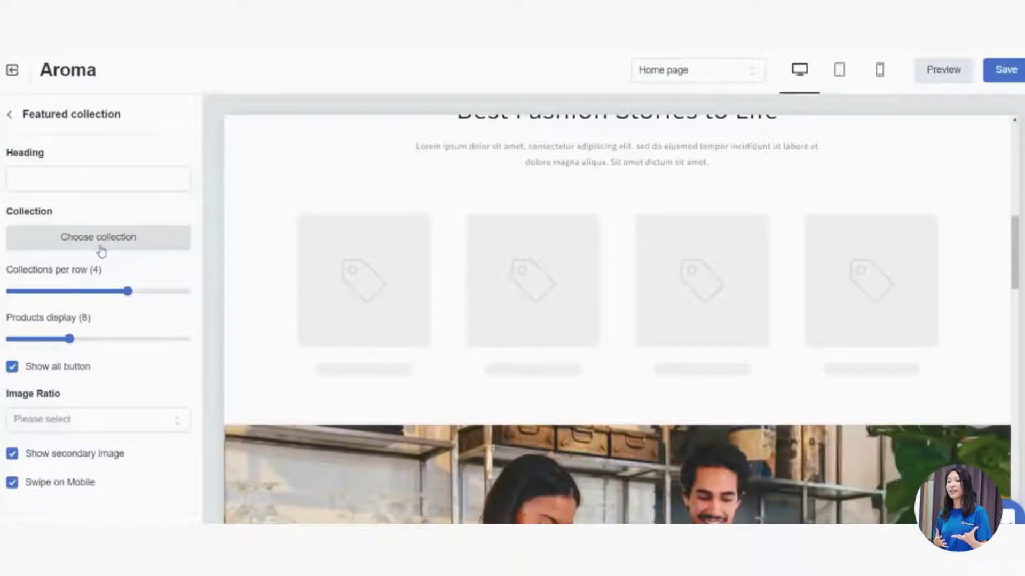
click(45, 181)
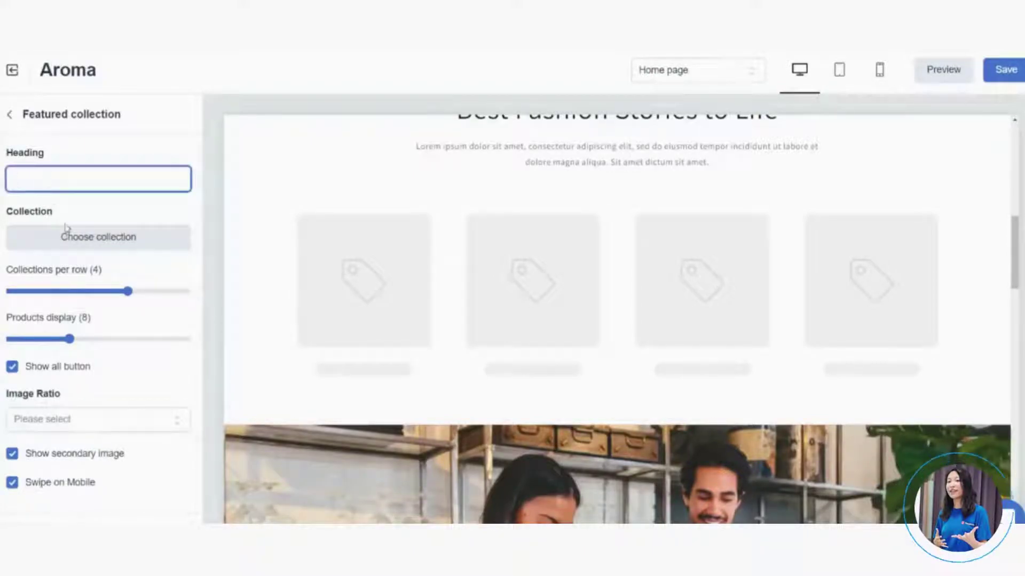
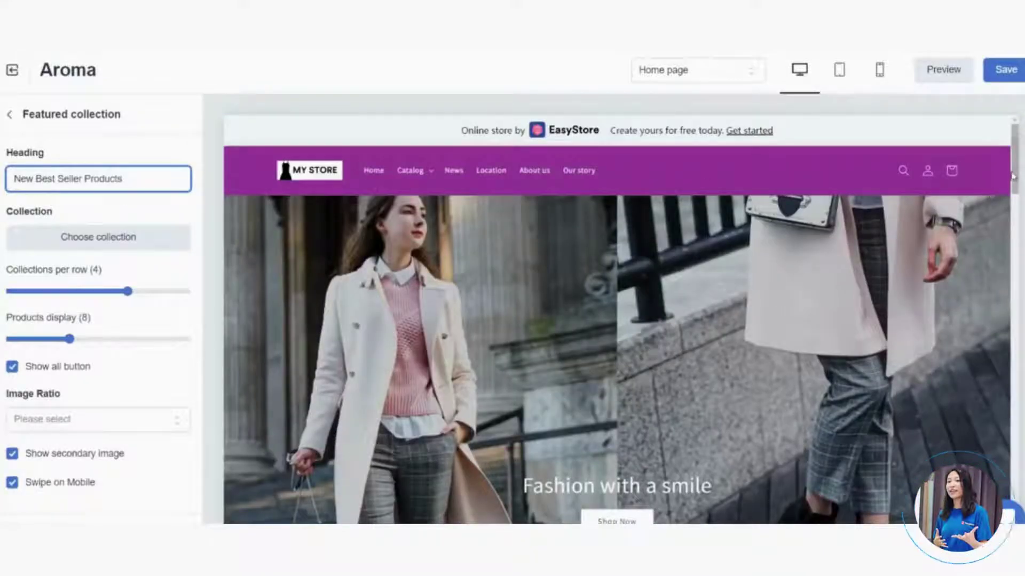
drag(1011, 176, 1006, 266)
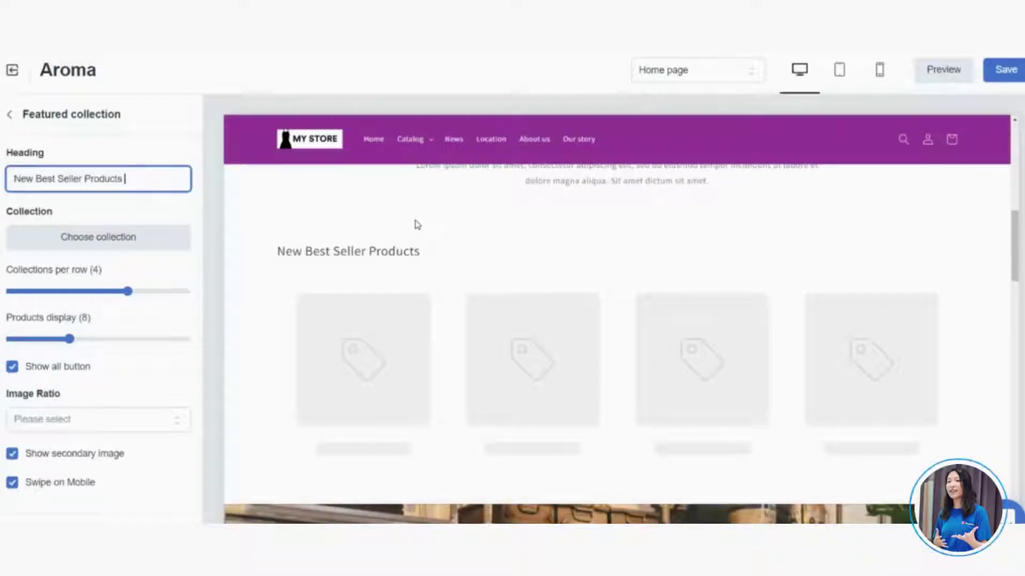
Assign the New arrival collection to the Featured collection section and check its products in the page preview
click(94, 245)
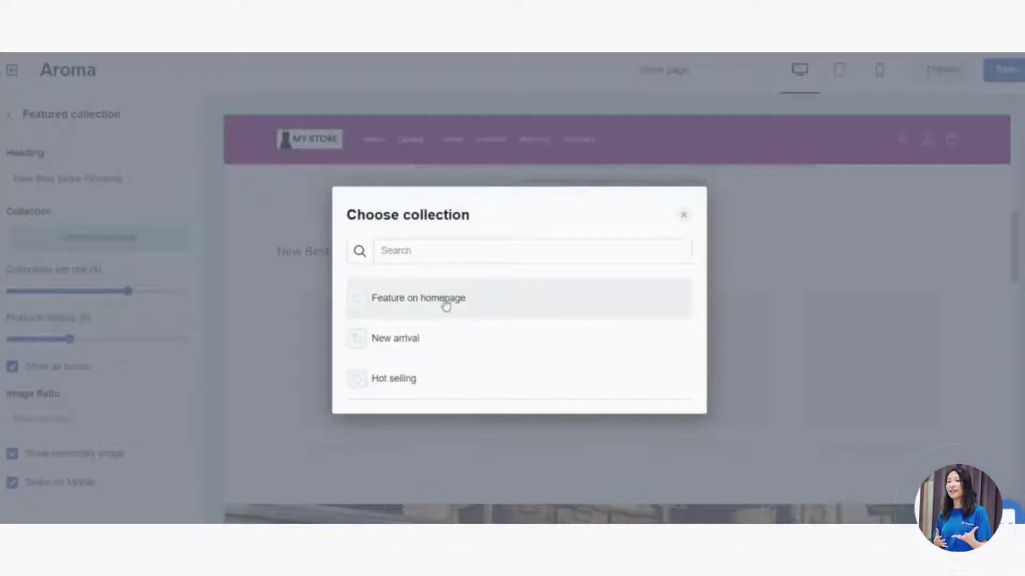
click(401, 345)
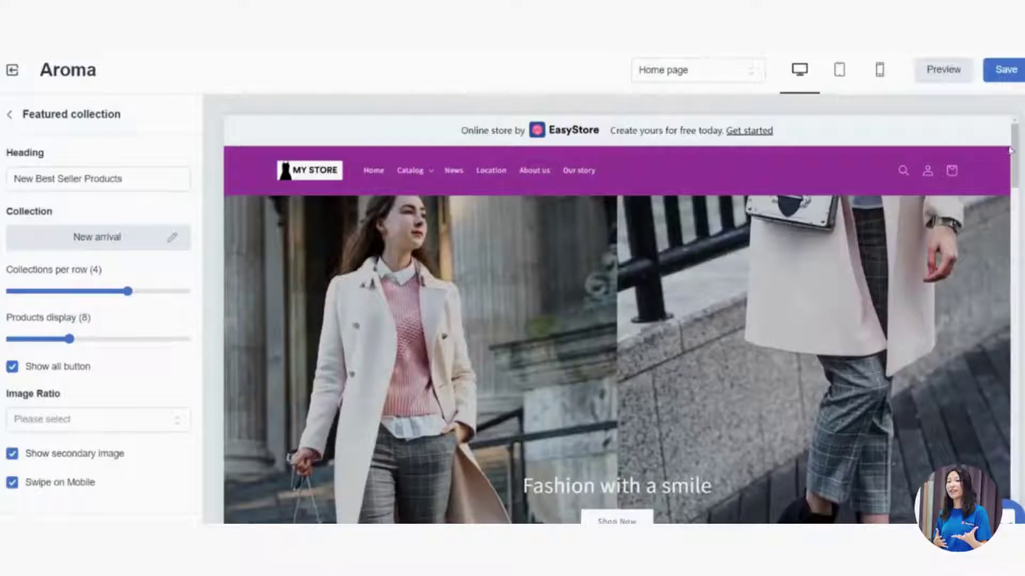
drag(1010, 151, 999, 248)
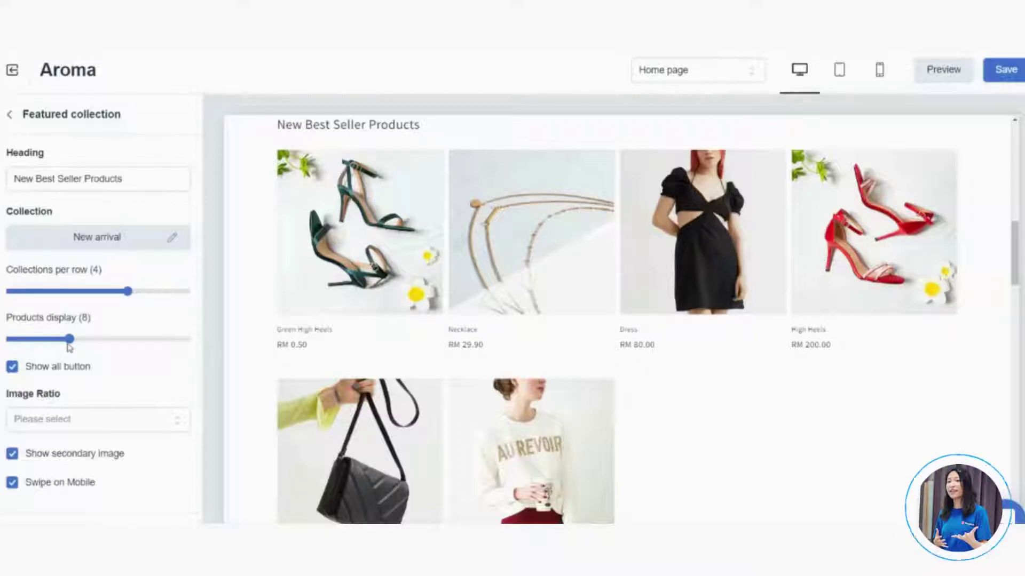
Set the Featured collection to 3 collections per row and check the product grid in the page preview
click(78, 292)
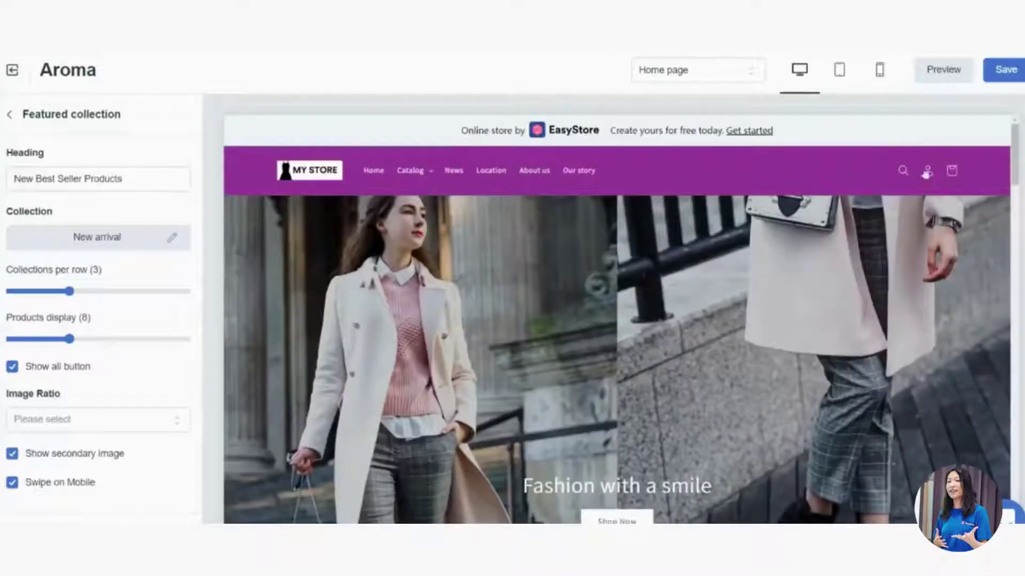
drag(1014, 155, 1017, 252)
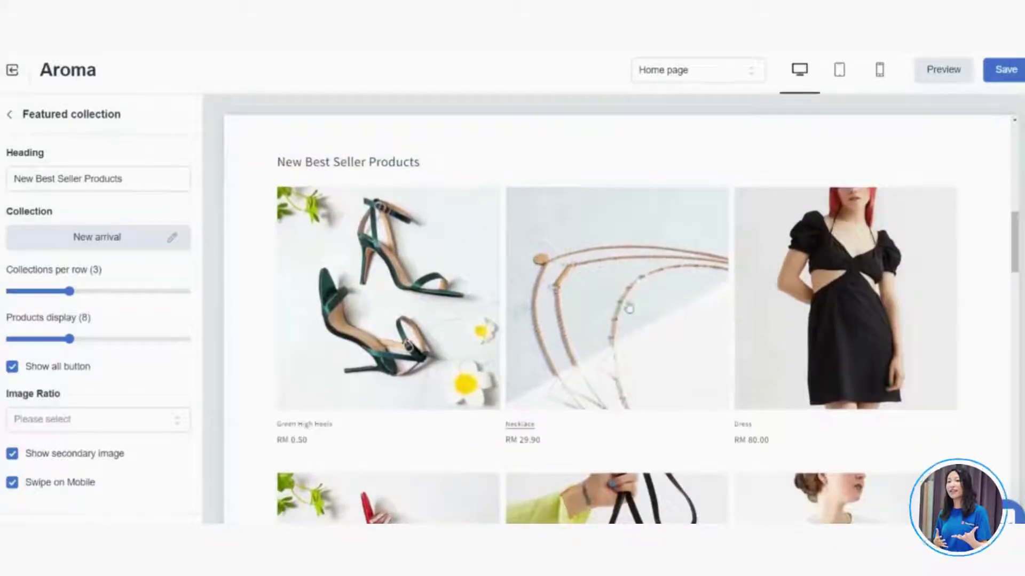
mouse_move(1013, 248)
mouse_down()
mouse_move(1015, 309)
mouse_move(1015, 247)
mouse_up()
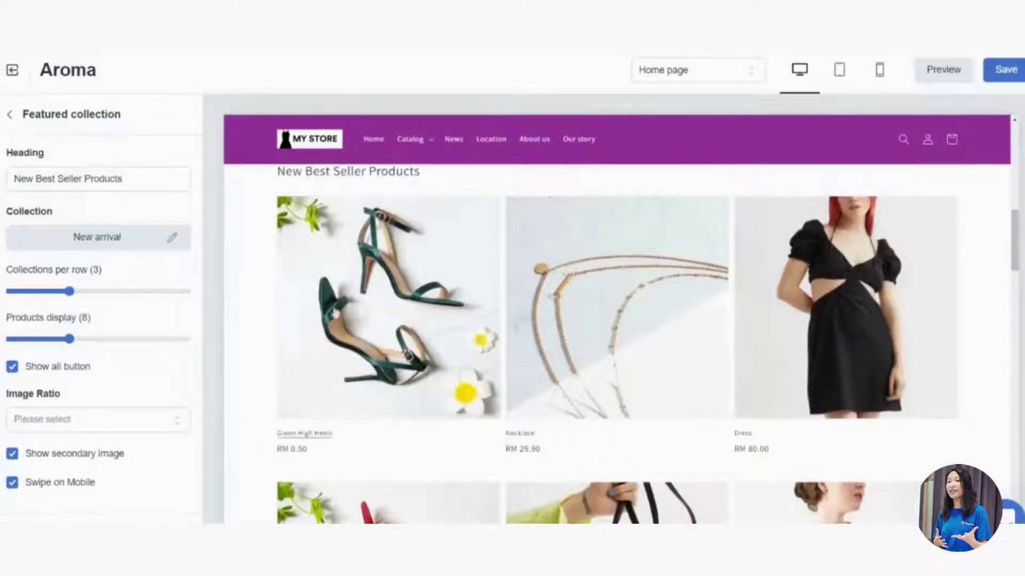
Set the Featured collection's image ratio to Circle and check the product images in the page preview
click(149, 423)
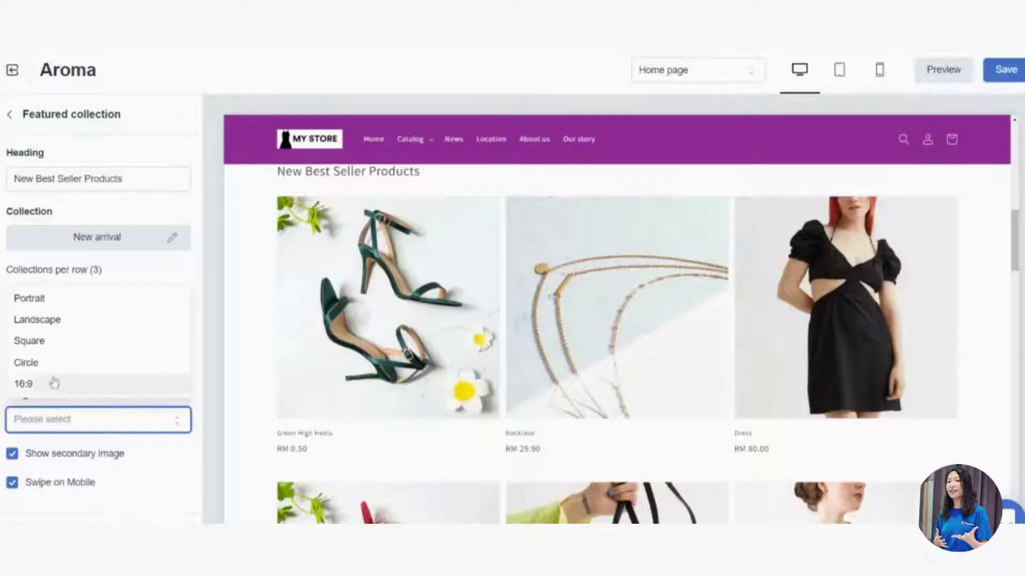
click(26, 363)
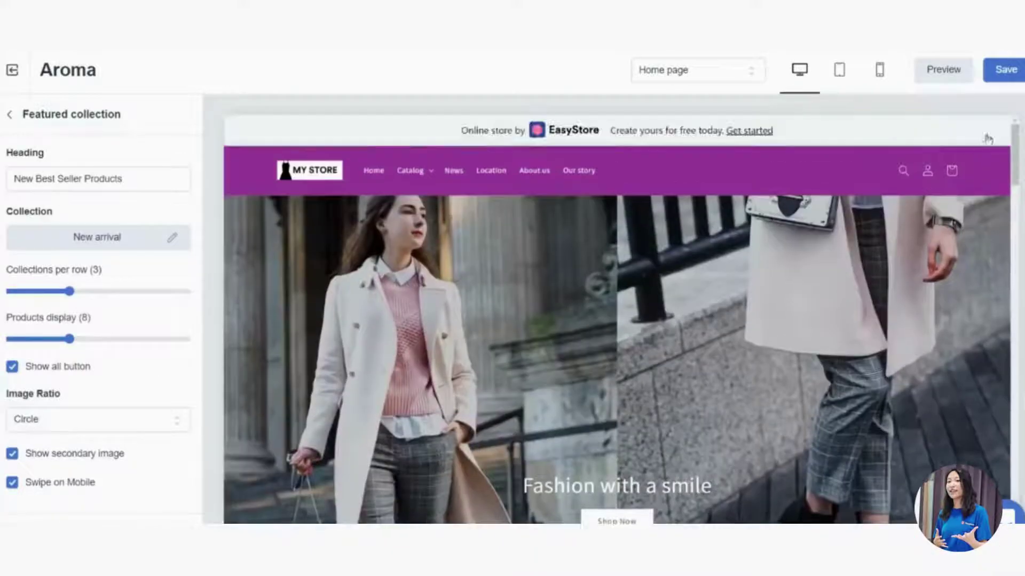
drag(1016, 139, 1004, 221)
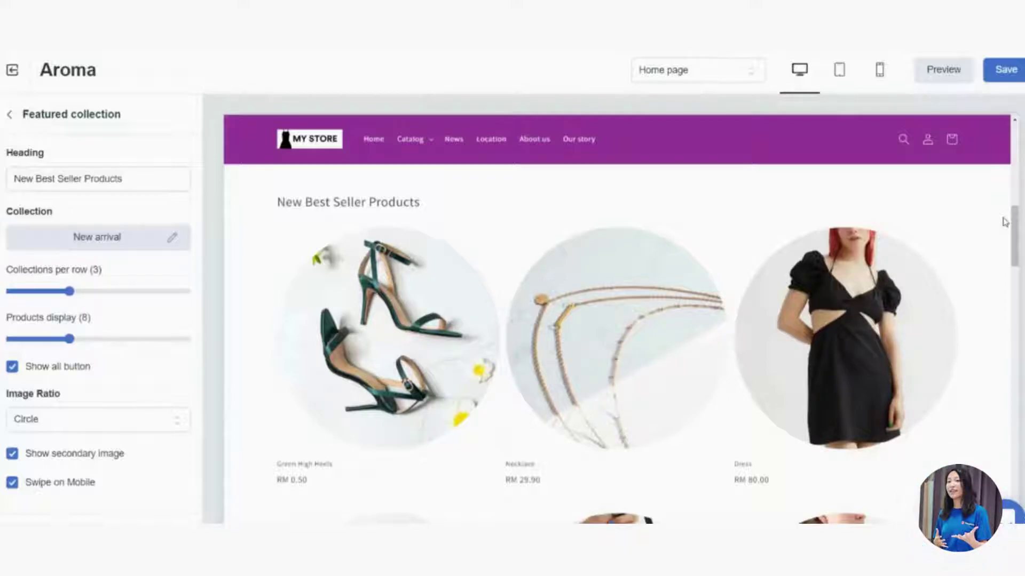
scroll(1005, 222, down, 5)
Leave the Featured collection section, review the page preview, and open the Video section
click(30, 116)
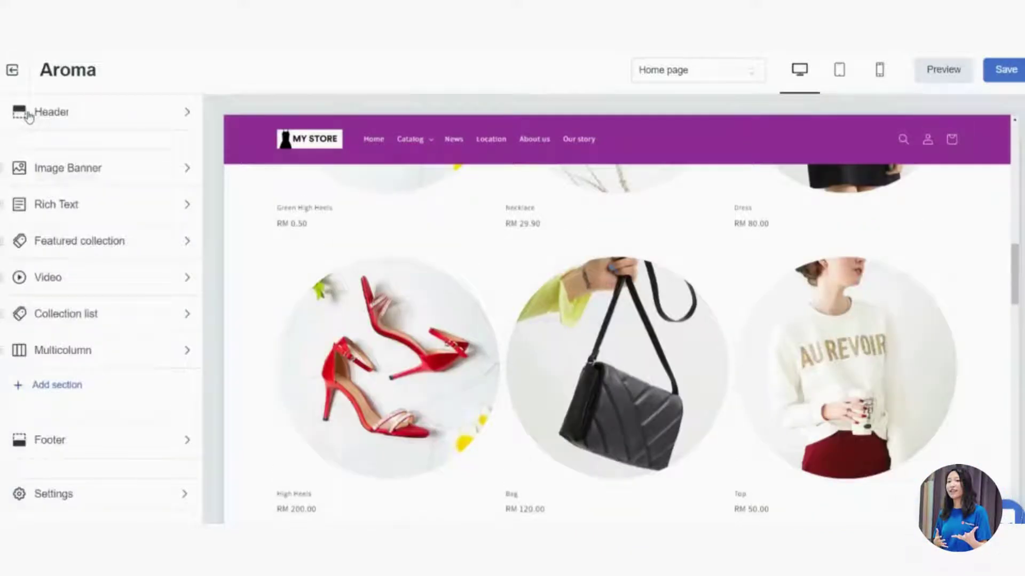
drag(1018, 286, 1019, 220)
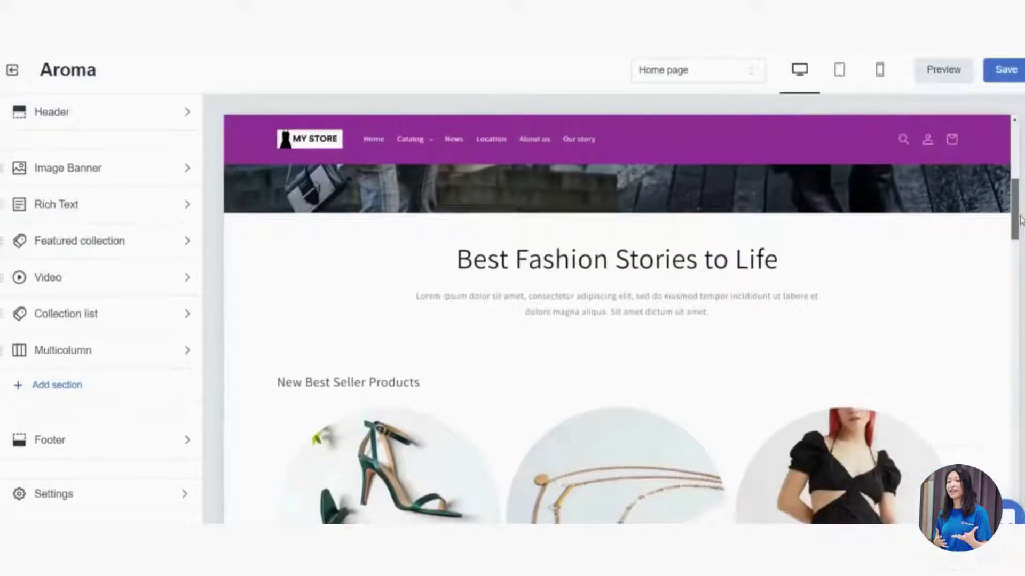
drag(1019, 220, 800, 267)
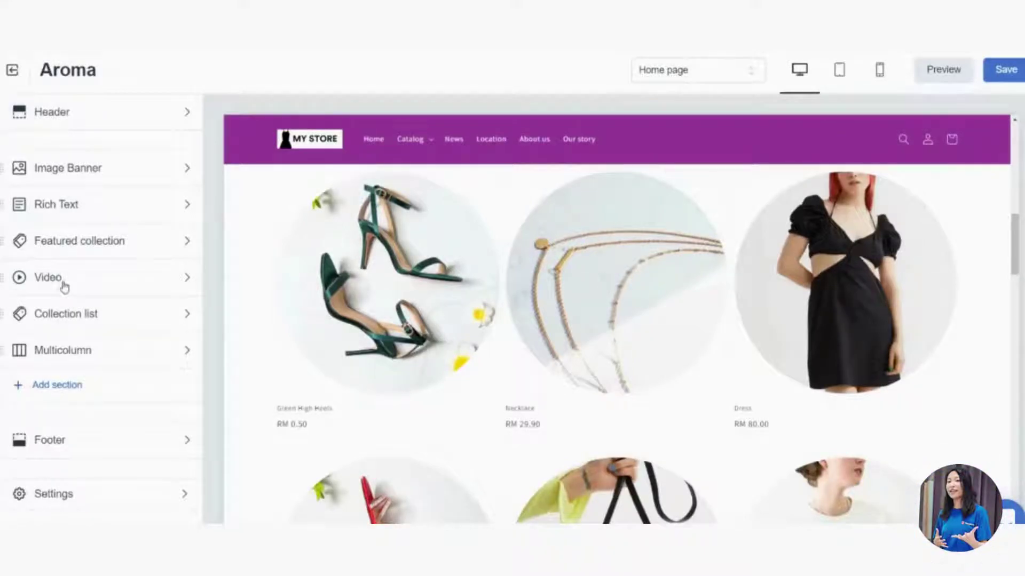
click(48, 277)
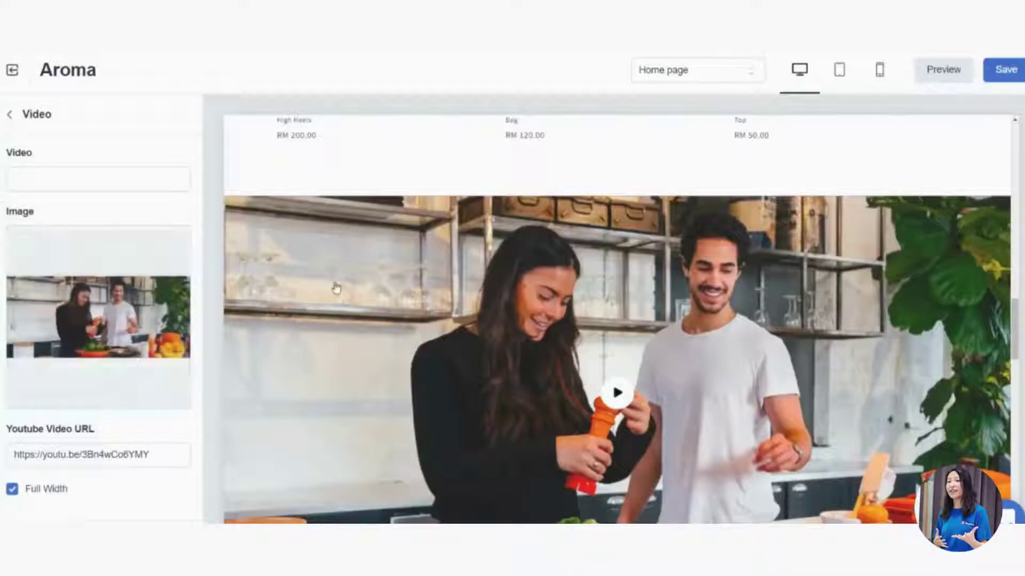
drag(1014, 327, 1014, 335)
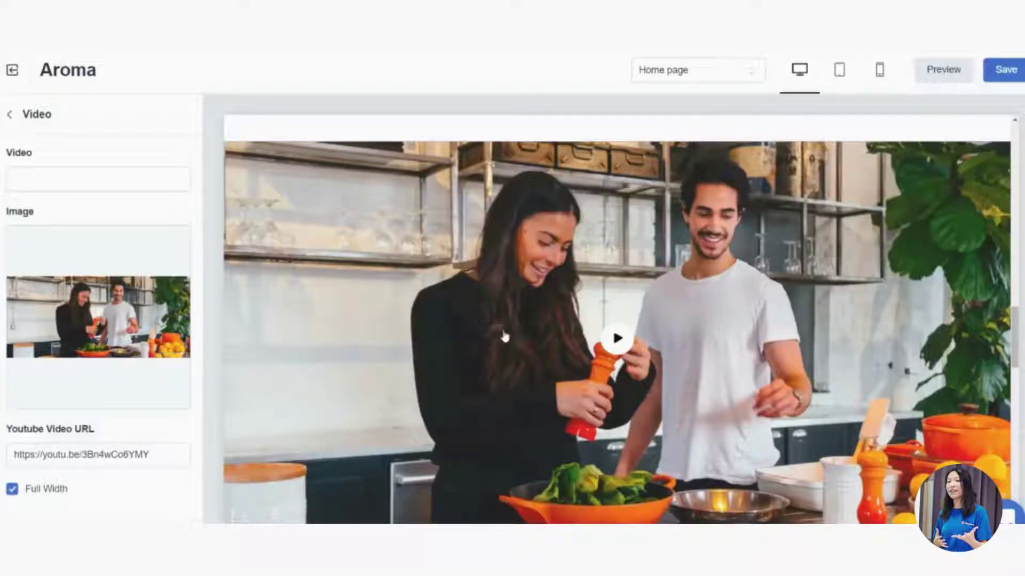
Enter "The making of ...." as the Video section's heading and check it in the page preview
click(103, 181)
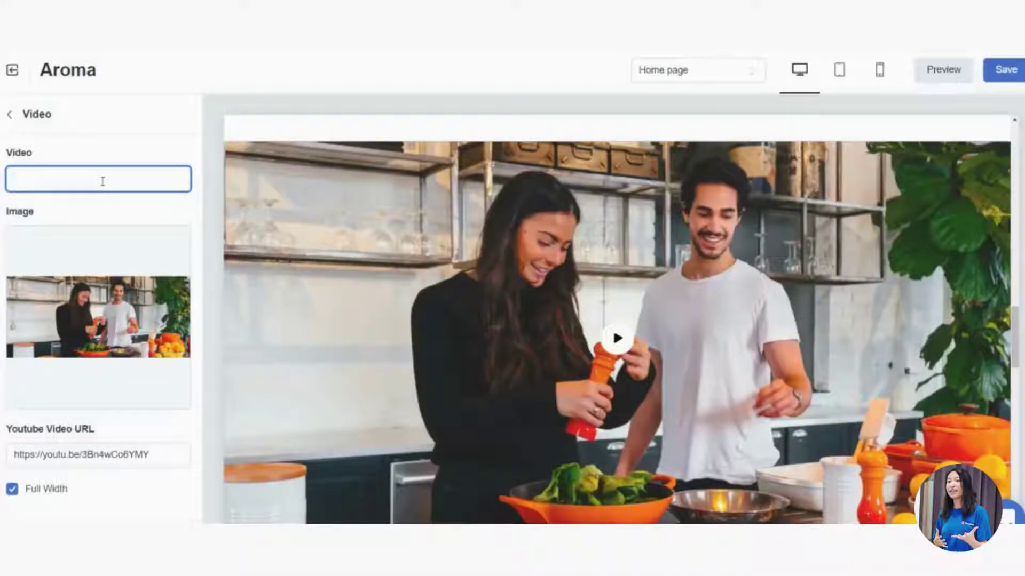
text(making of ....)
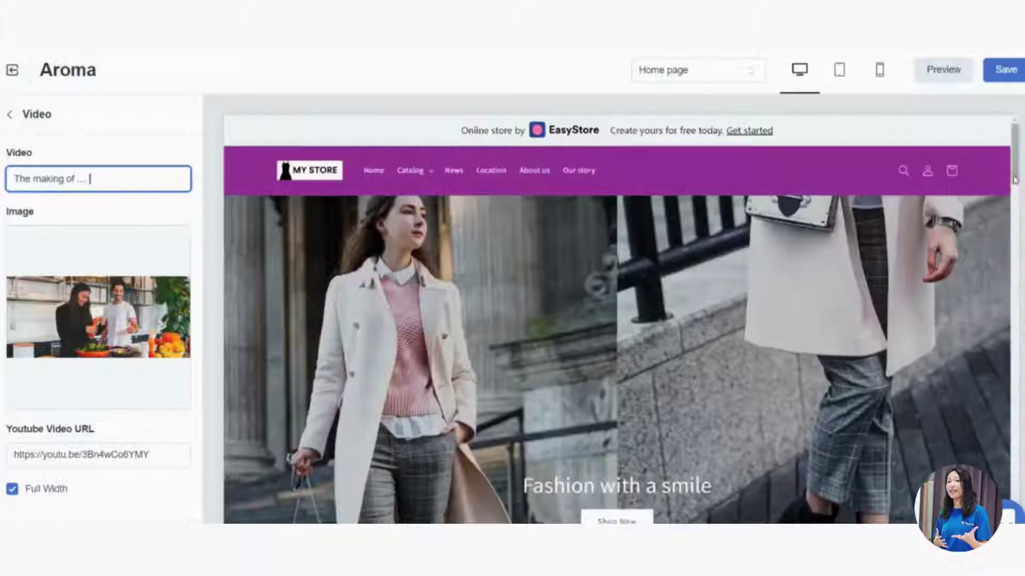
drag(1014, 182, 1008, 355)
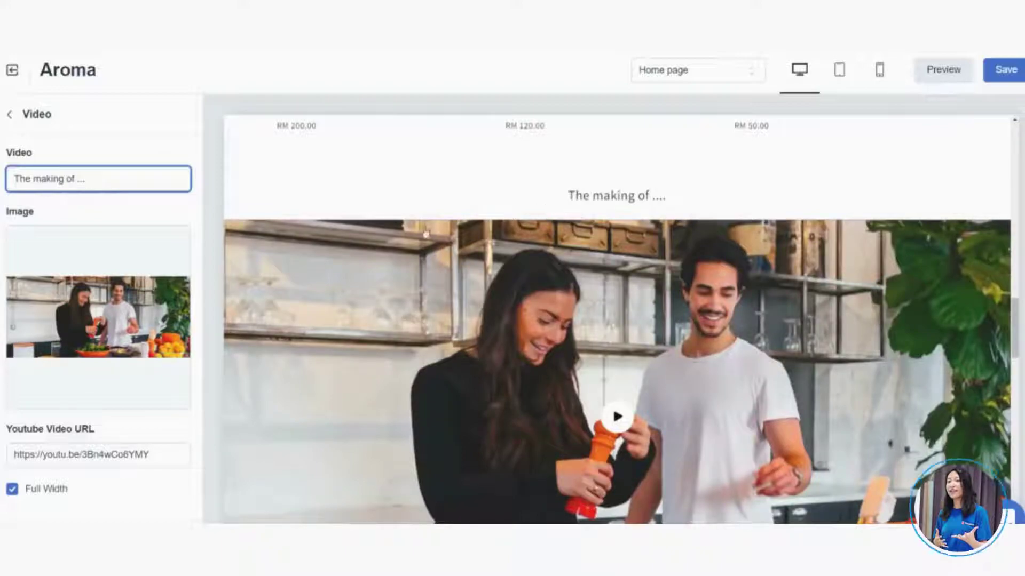
Replace the Video section's feature image with the uploaded file 9. Video.jpg and check it in the page preview
mouse_move(153, 293)
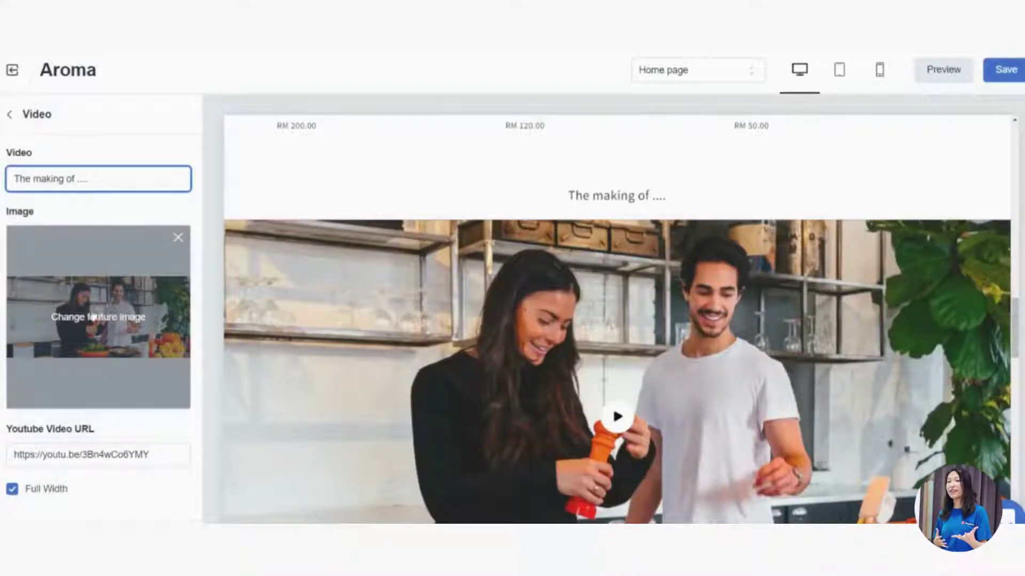
click(93, 317)
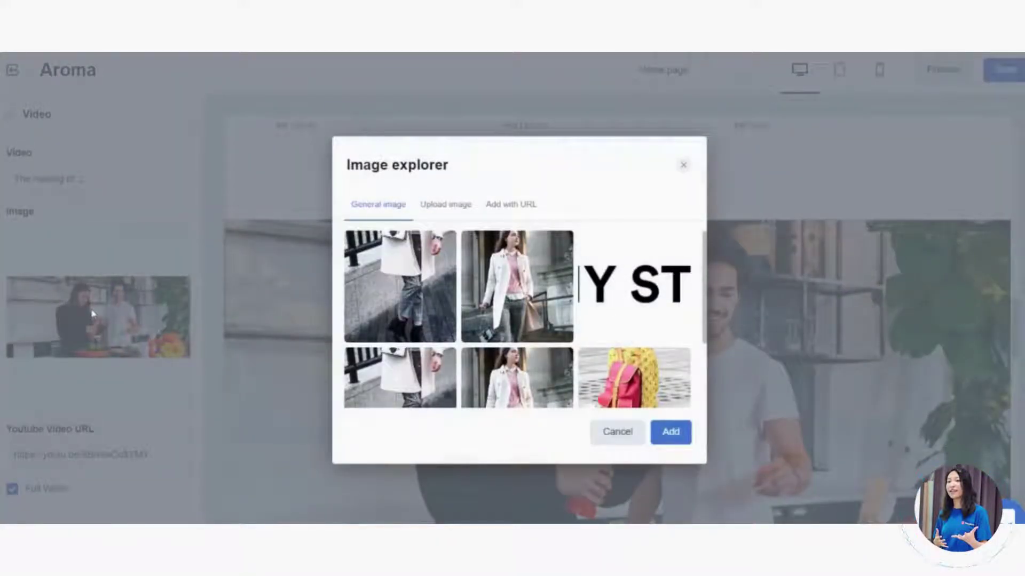
click(684, 166)
mouse_move(94, 331)
click(102, 327)
click(435, 214)
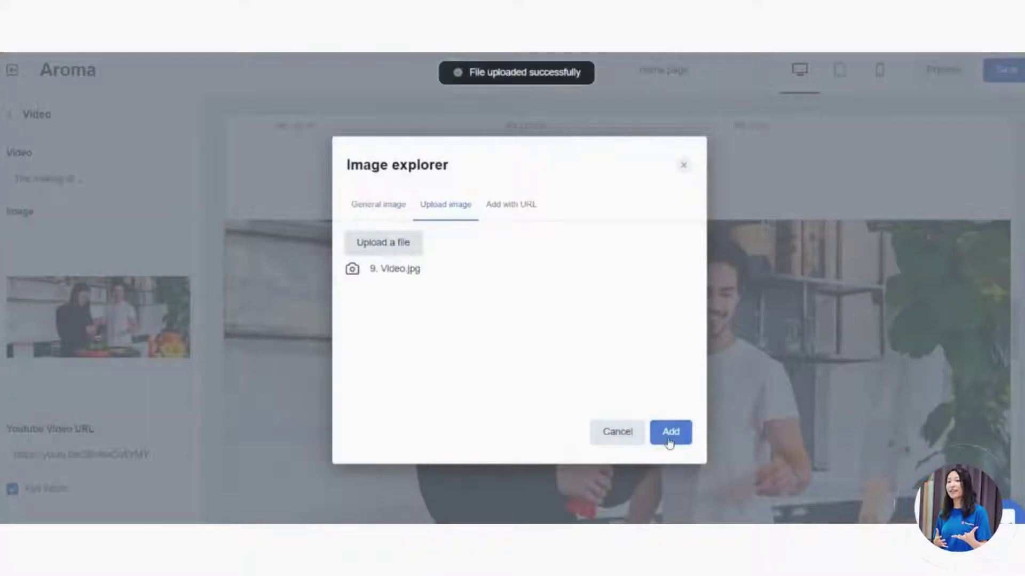
click(668, 433)
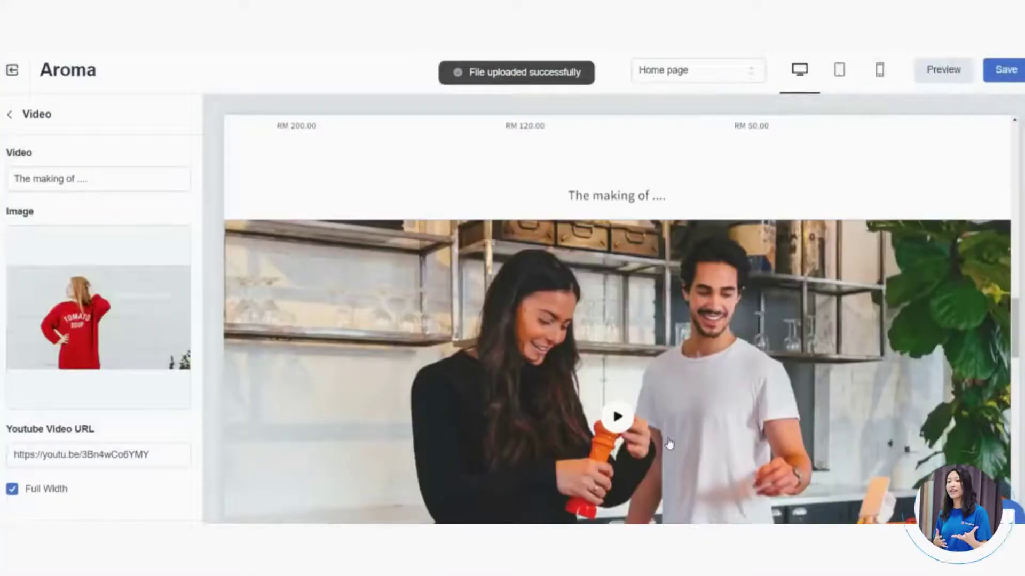
drag(1014, 325, 1006, 356)
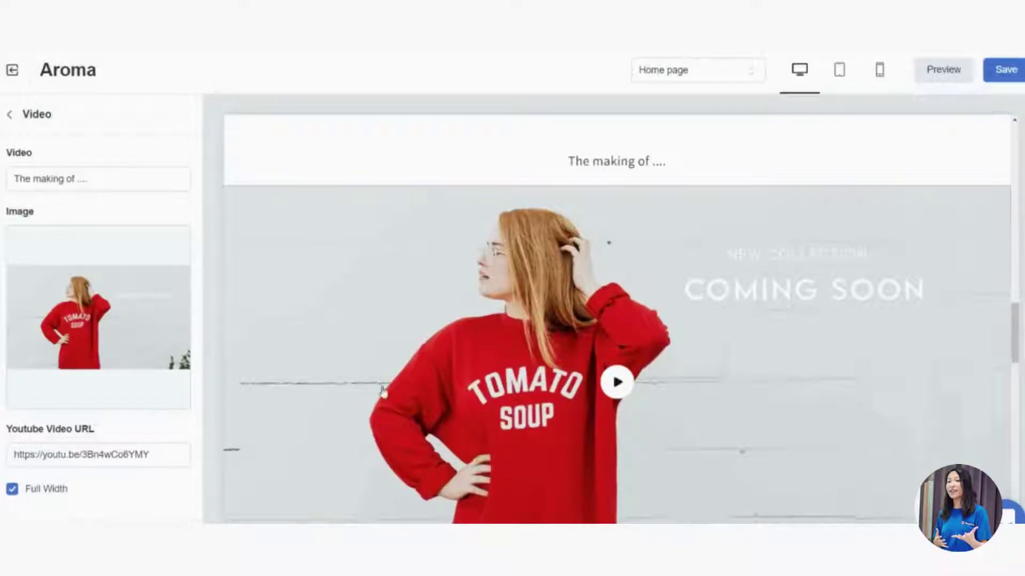
Review the Video section's YouTube URL field, and test the video by playing and pausing it in the page preview
click(134, 454)
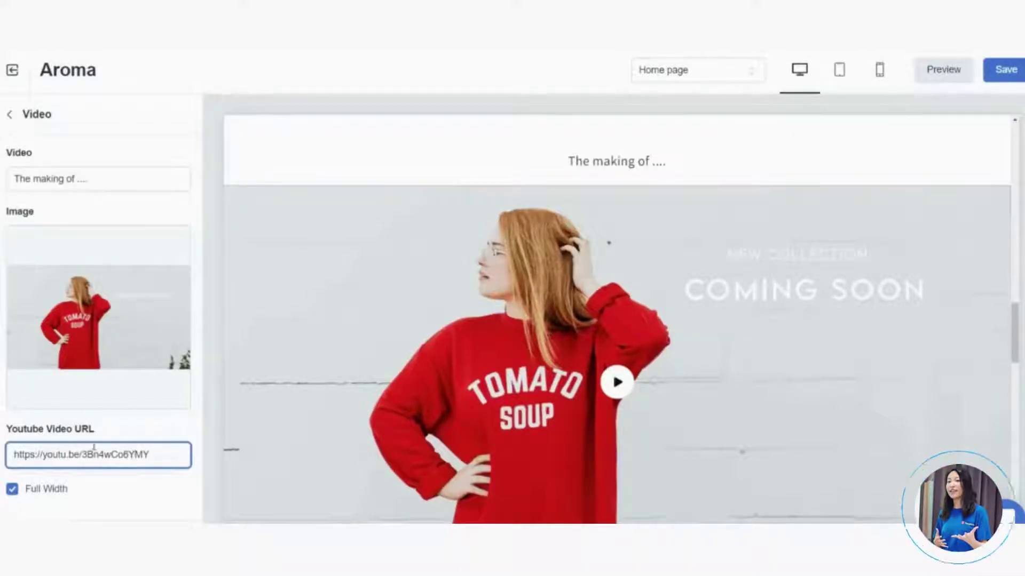
click(603, 386)
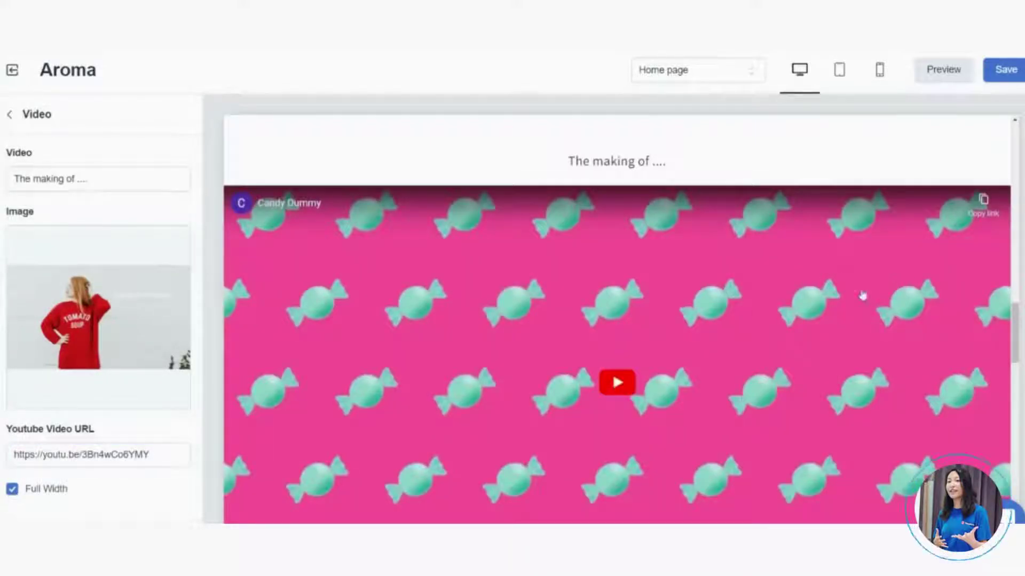
scroll(1014, 342, down, 1)
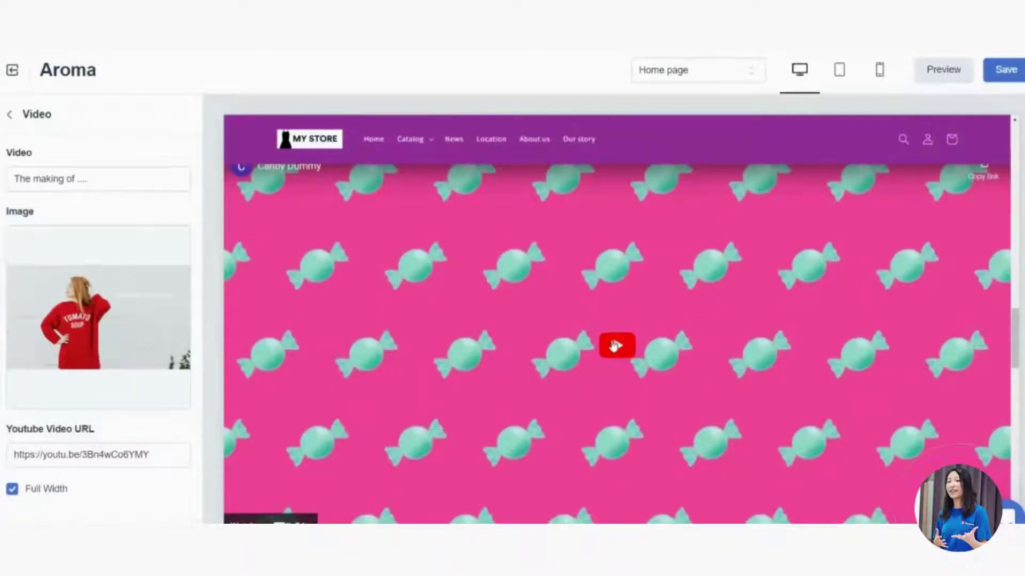
click(614, 346)
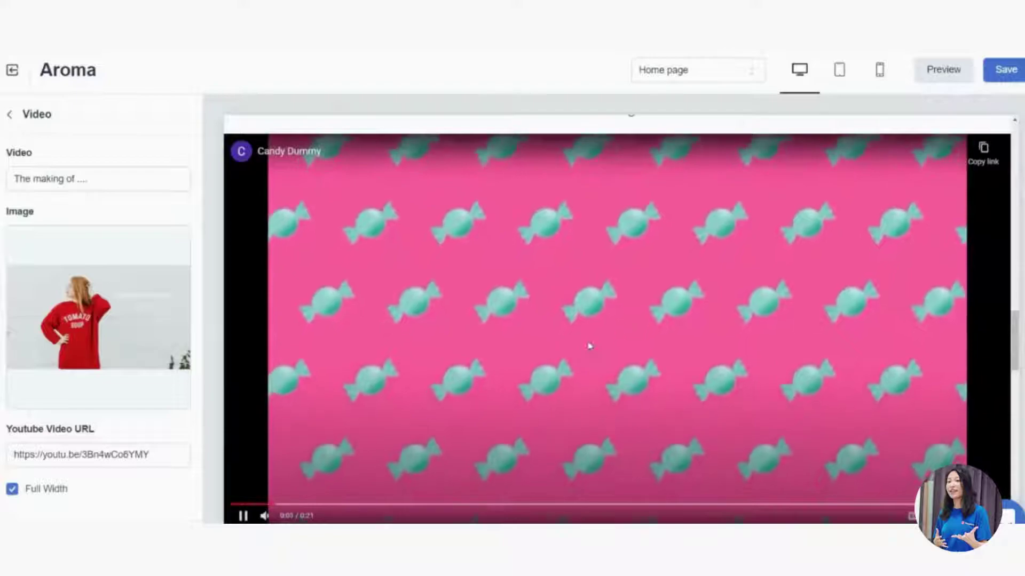
click(589, 346)
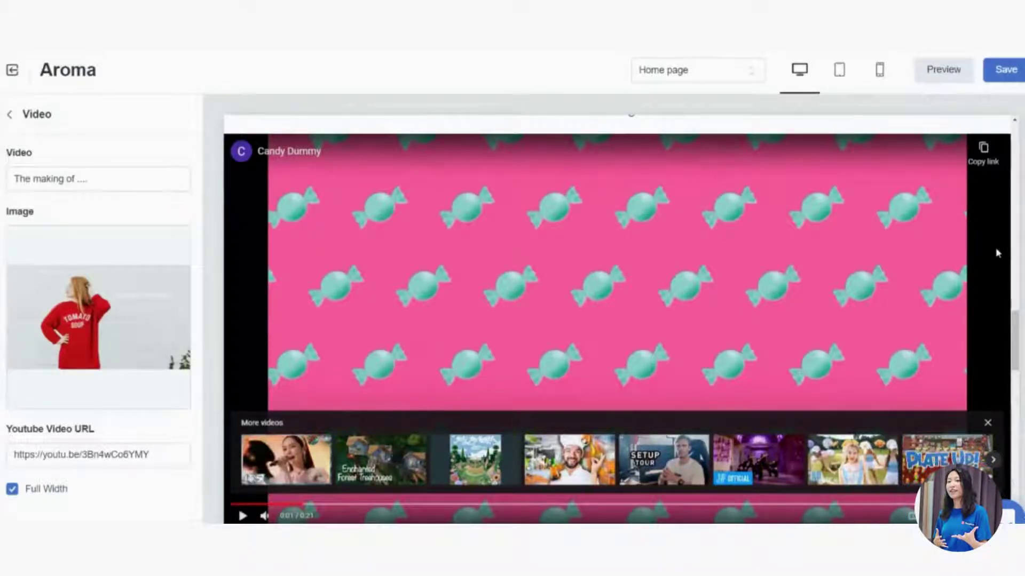
mouse_move(1017, 330)
mouse_down()
mouse_move(1017, 316)
mouse_move(1017, 348)
mouse_move(1020, 332)
mouse_up()
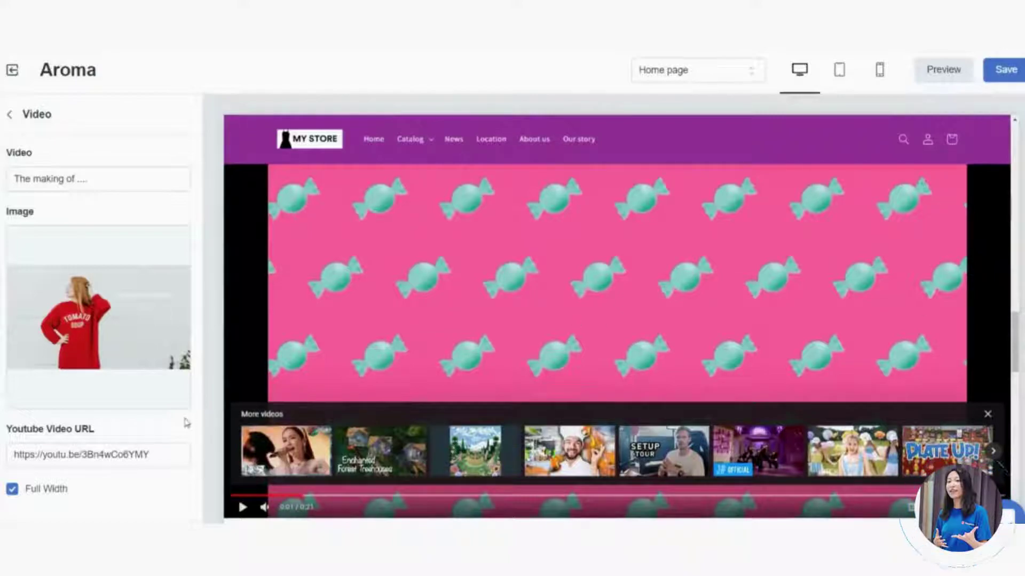
Try the Video section without Full Width in the page preview, and turn the option back on
click(12, 493)
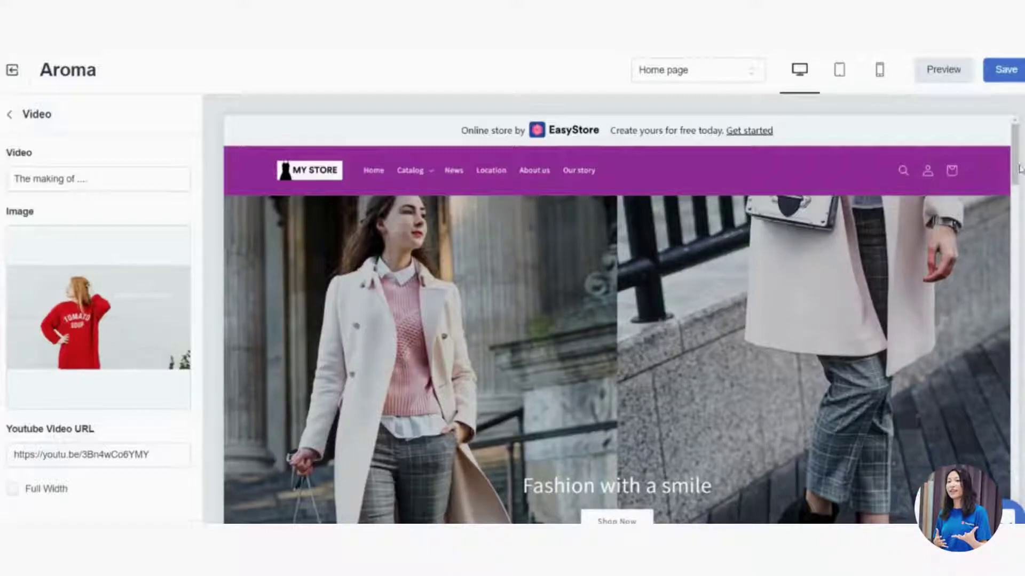
drag(1016, 169, 999, 381)
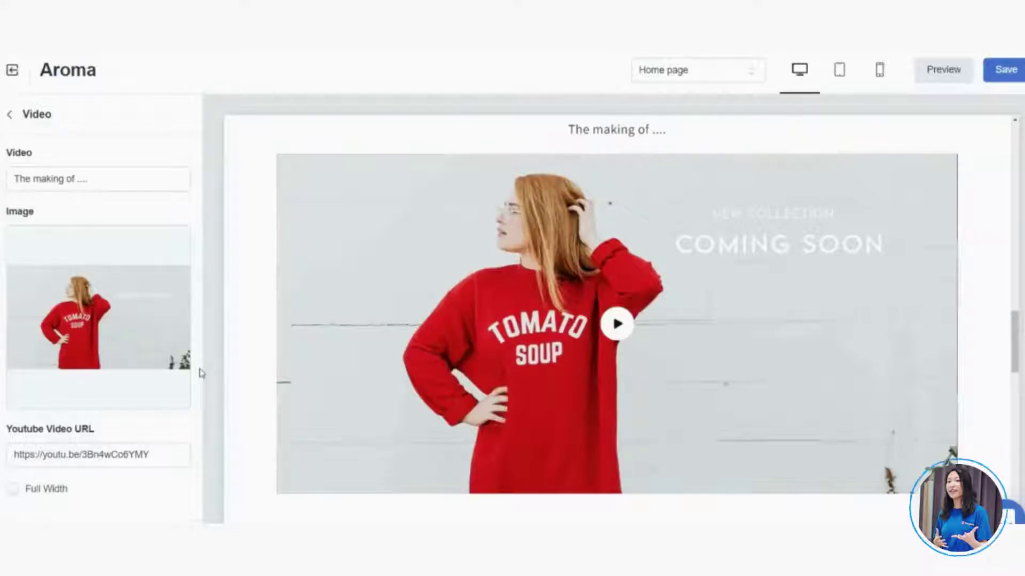
click(12, 489)
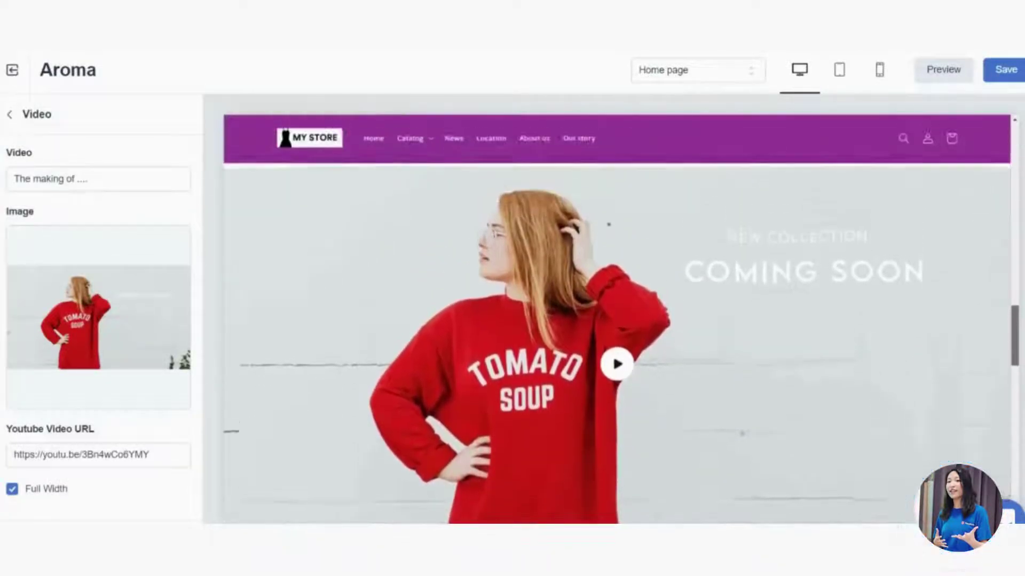
mouse_move(53, 291)
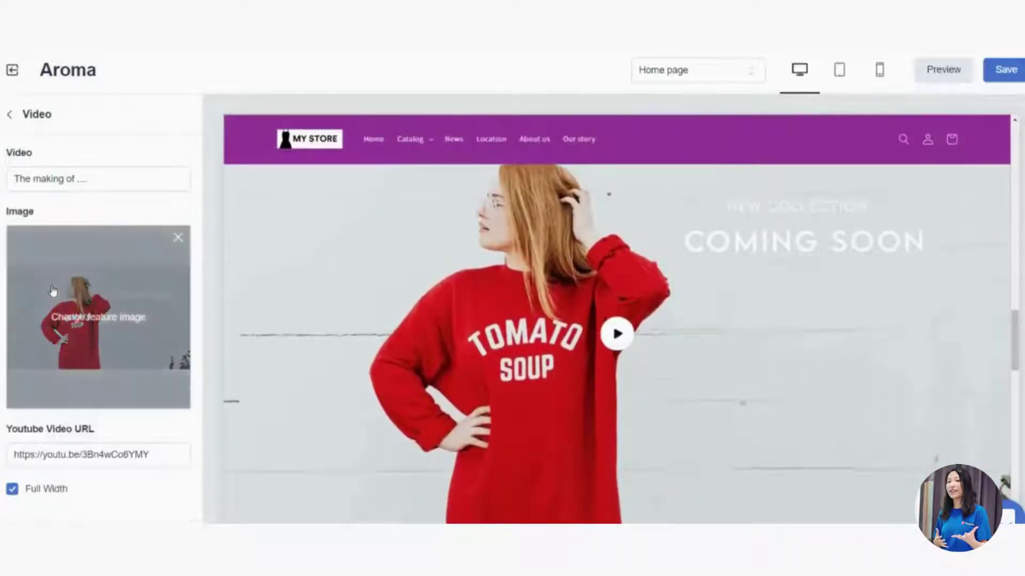
Assign the Hot selling collection to the first block of the Collection list section and check it in the page preview
click(11, 116)
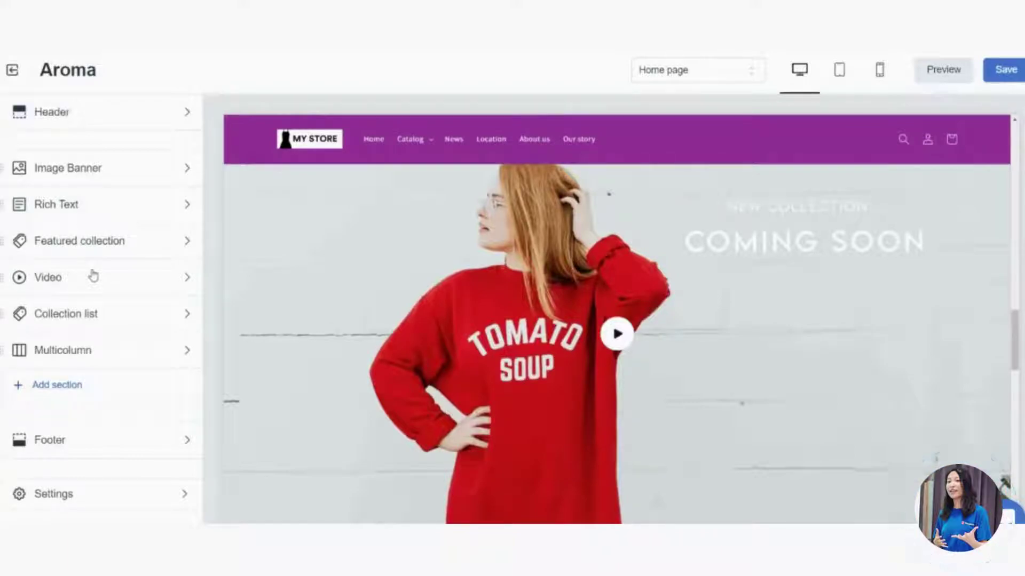
click(90, 320)
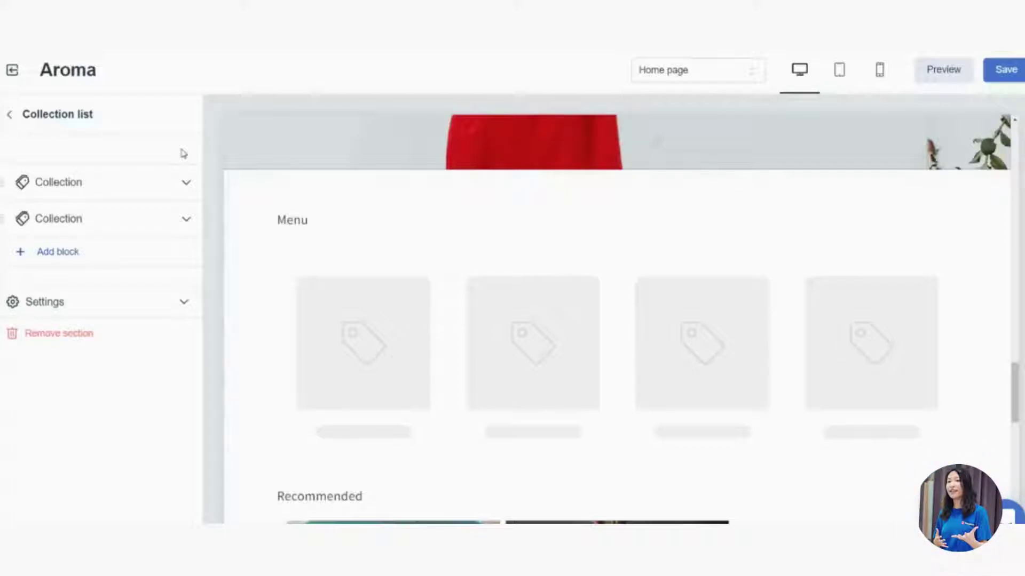
click(103, 186)
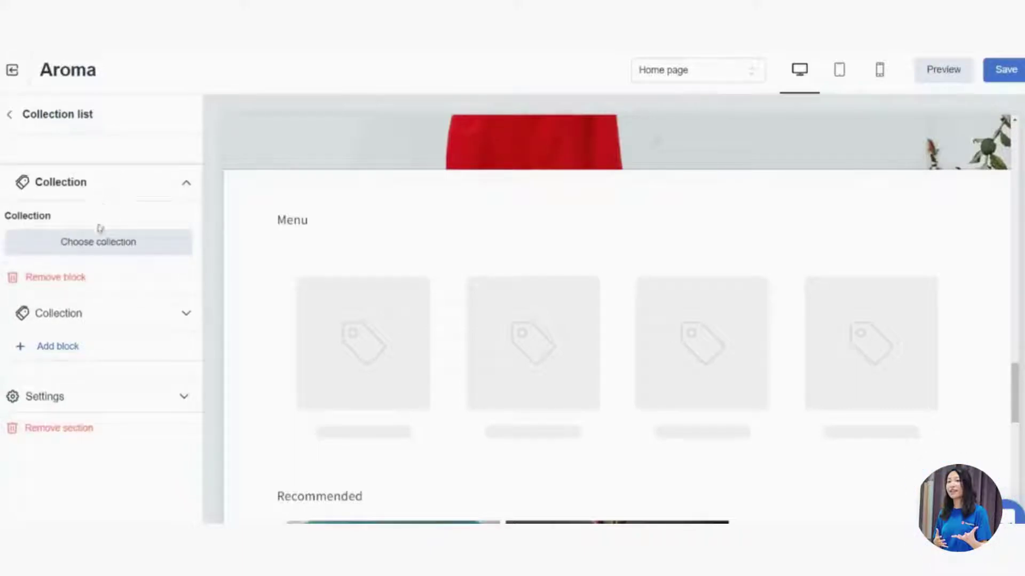
click(103, 245)
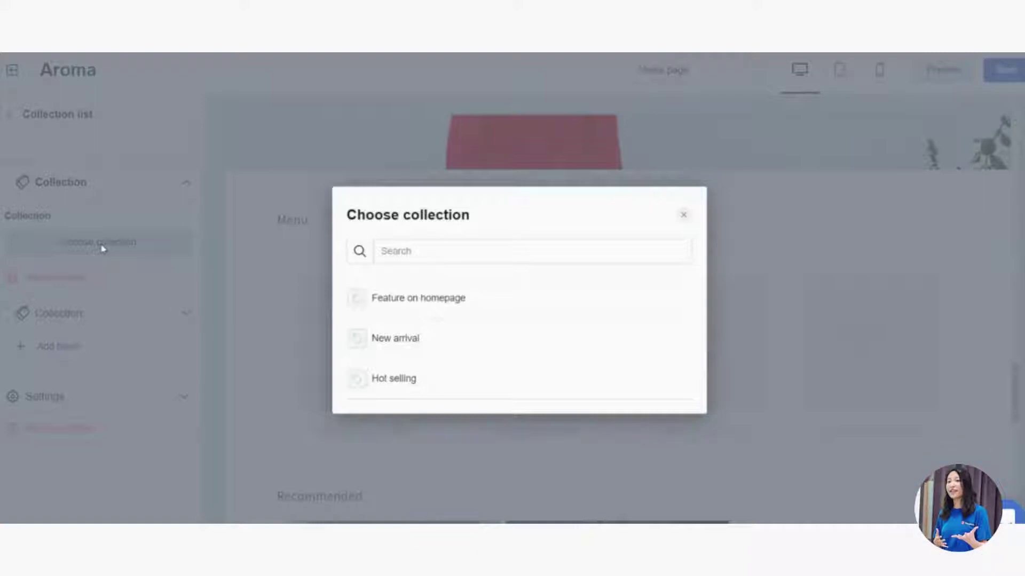
click(361, 390)
scroll(1001, 344, down, 10)
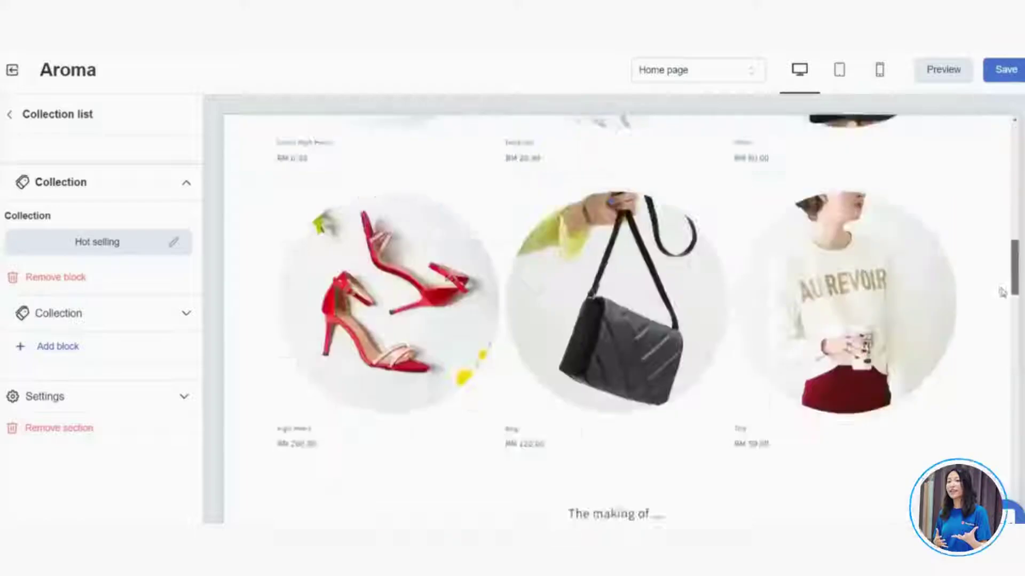
scroll(1001, 344, down, 10)
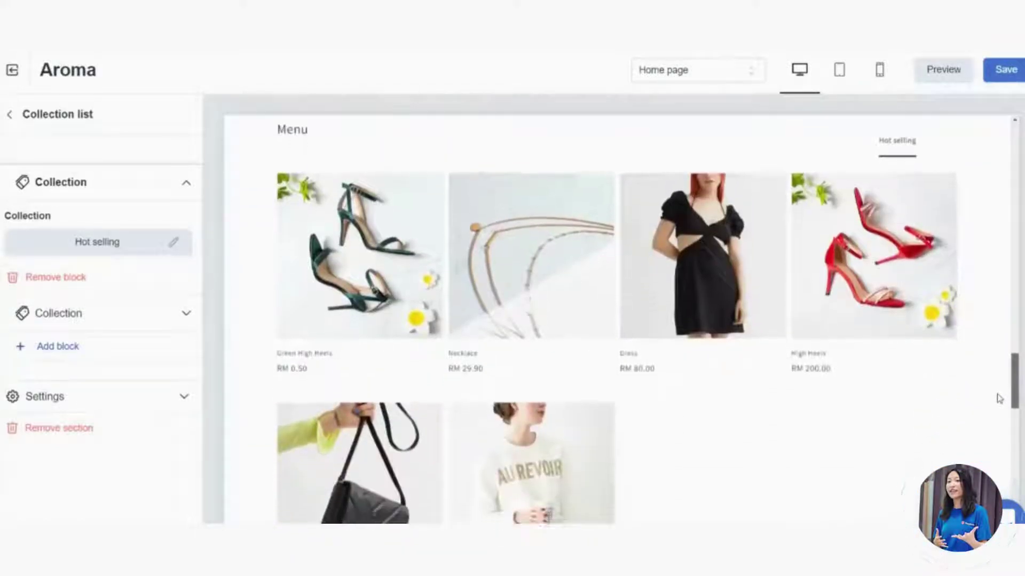
scroll(998, 398, down, 1)
scroll(997, 399, up, 1)
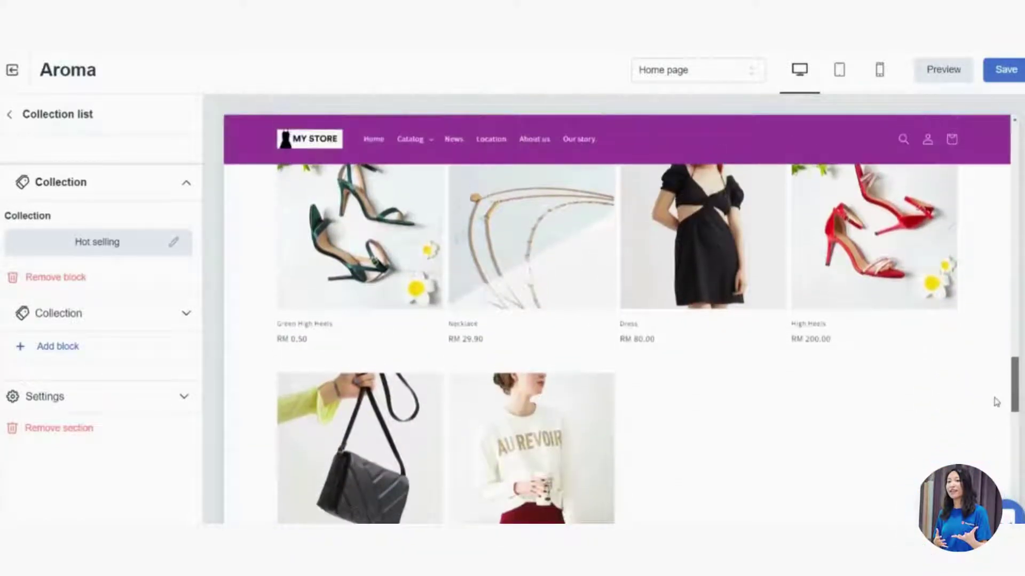
scroll(996, 398, up, 1)
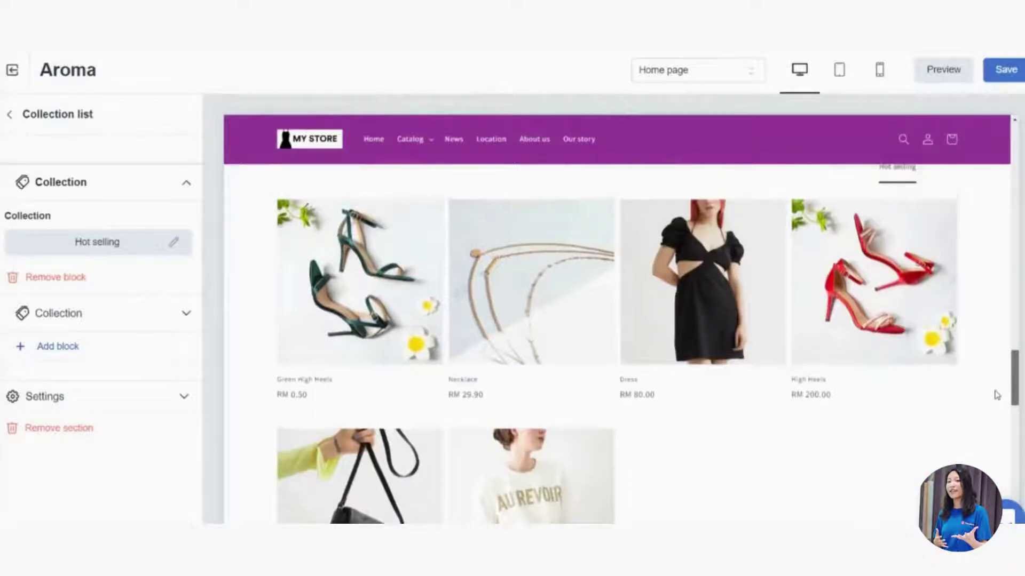
scroll(997, 394, up, 1)
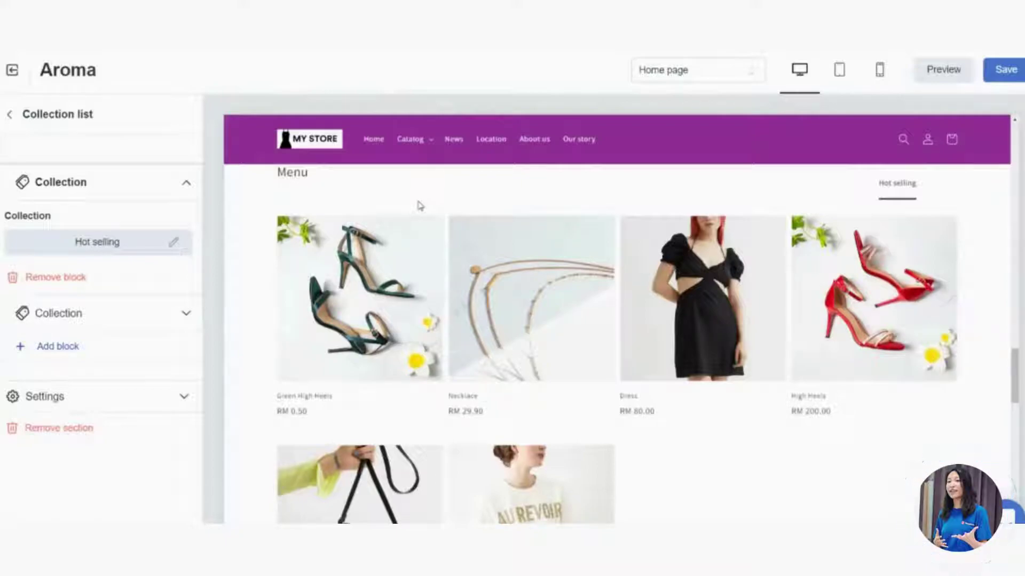
Assign the New arrival collection to the Collection list section's second block and check it in the page preview
click(127, 183)
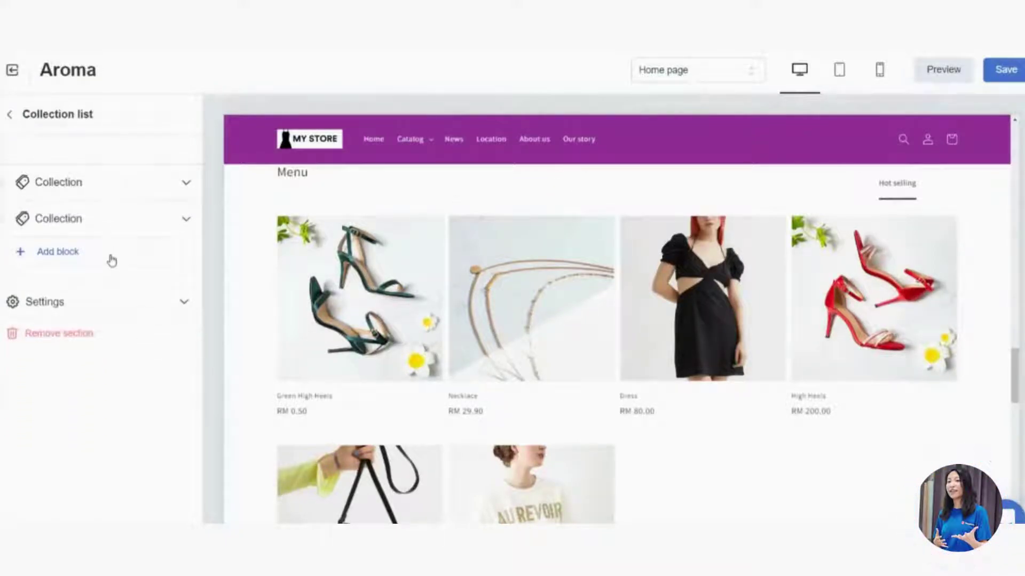
click(135, 228)
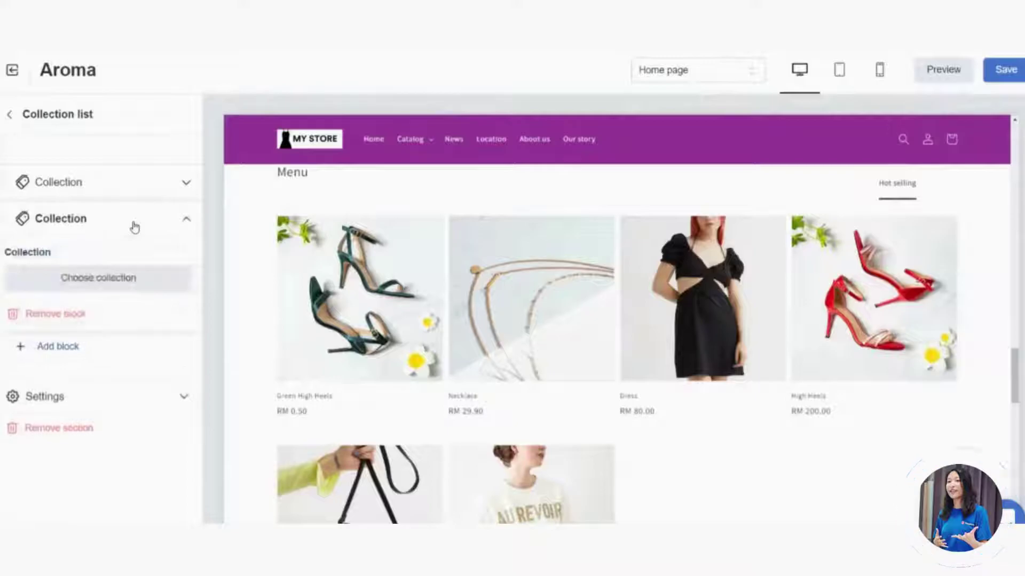
click(135, 292)
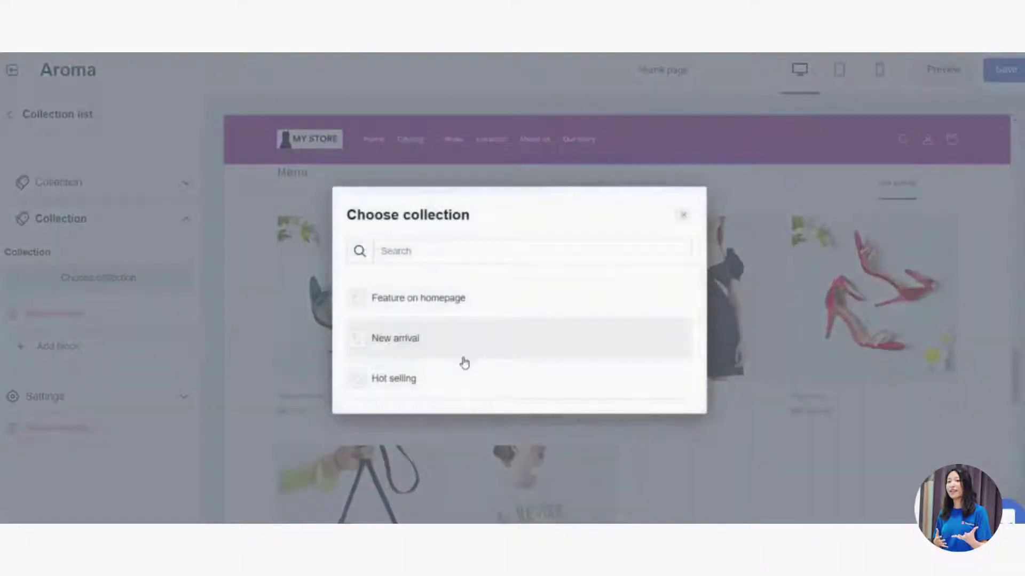
click(400, 345)
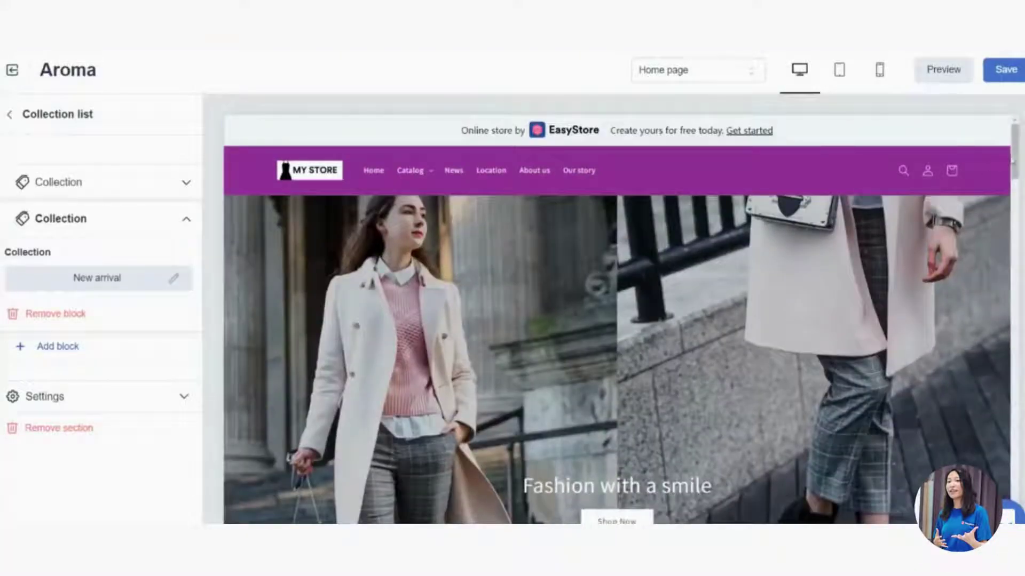
scroll(987, 327, down, 15)
scroll(988, 328, down, 10)
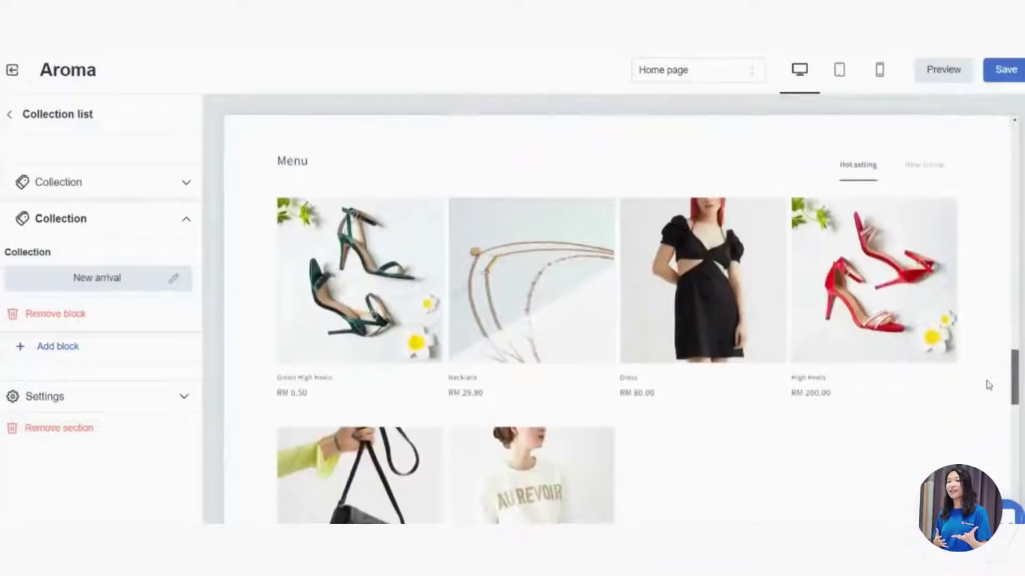
scroll(990, 386, down, 1)
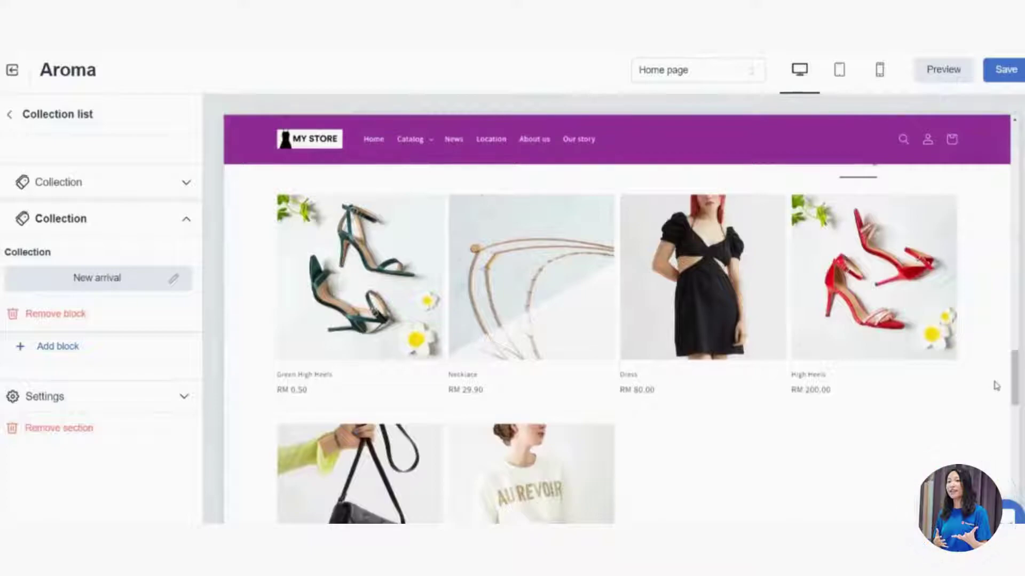
scroll(1012, 378, up, 1)
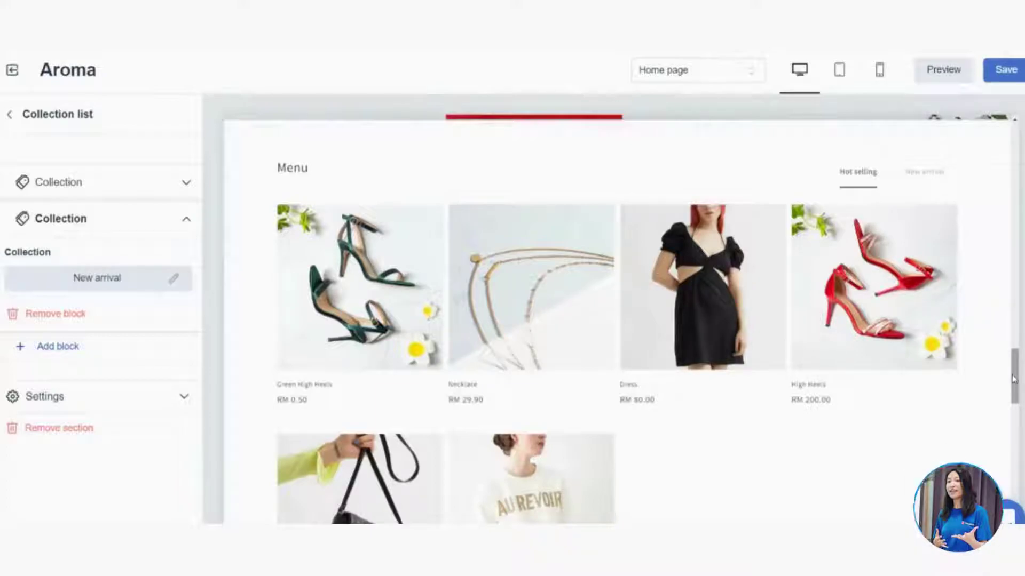
Test the collection list in the page preview by switching between the Hot selling and New arrival products
click(926, 174)
click(874, 178)
click(931, 175)
click(853, 182)
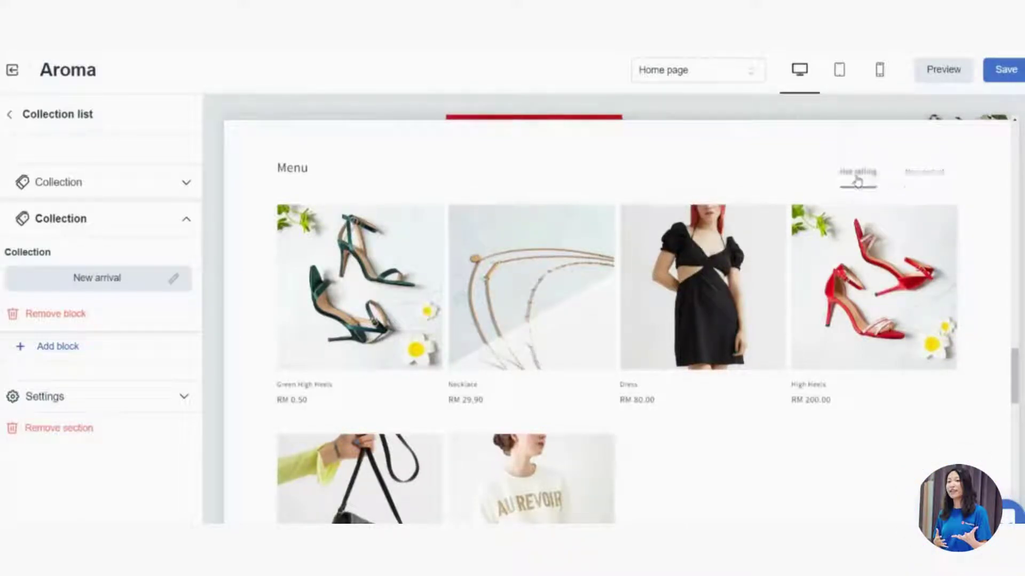
click(922, 183)
click(869, 183)
Add a third Collection block to the Collection list section and return to that section in the page preview
click(63, 349)
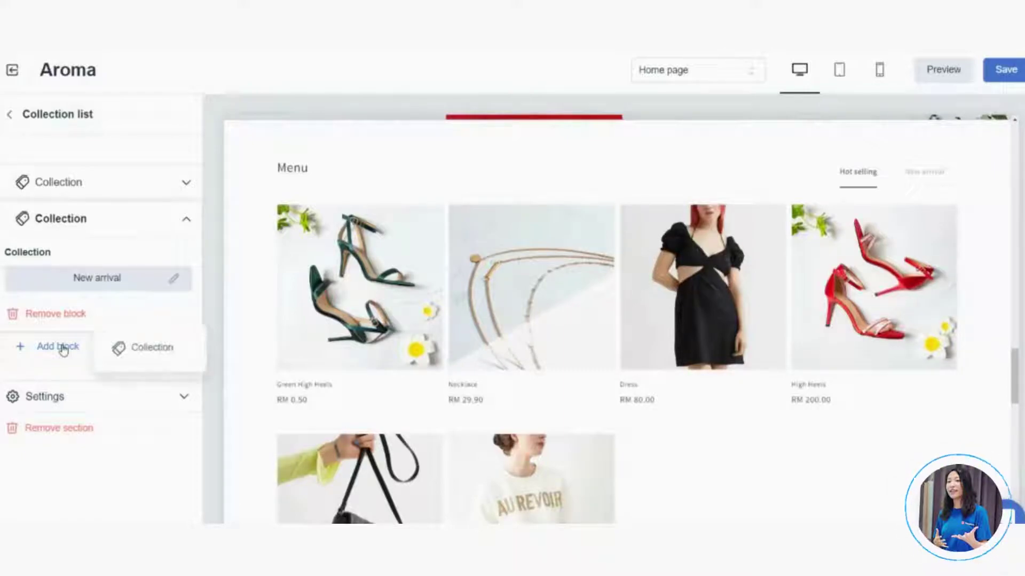
click(137, 354)
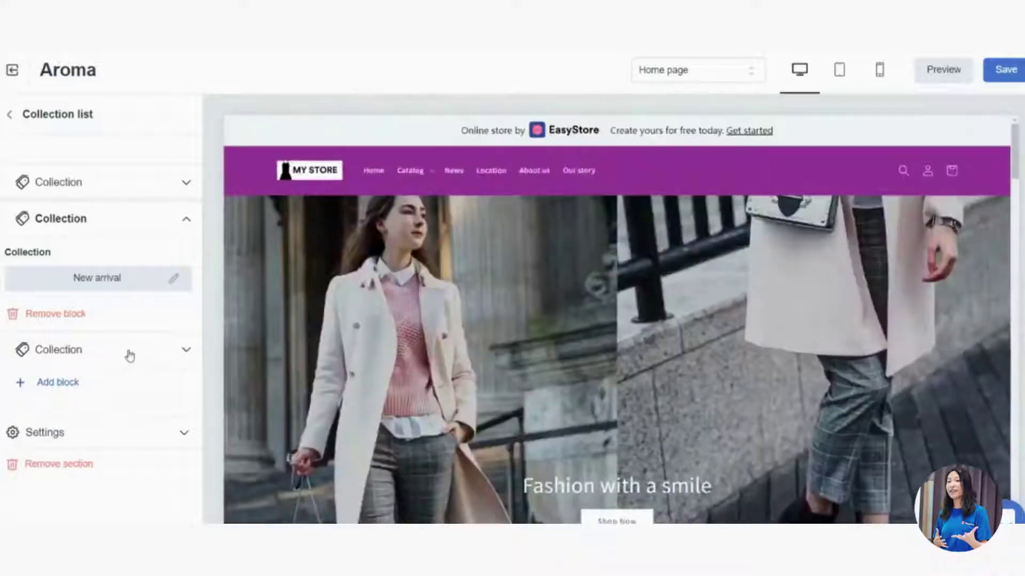
drag(1014, 159, 1015, 373)
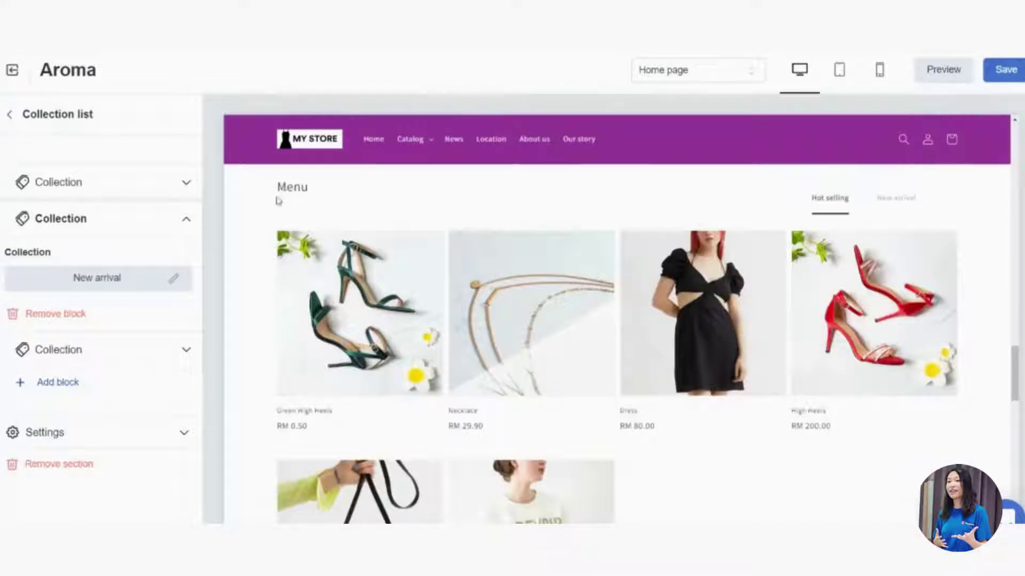
Replace the Collection list section's "Menu" heading with "Our Products" and check it in the page preview
drag(282, 192, 308, 192)
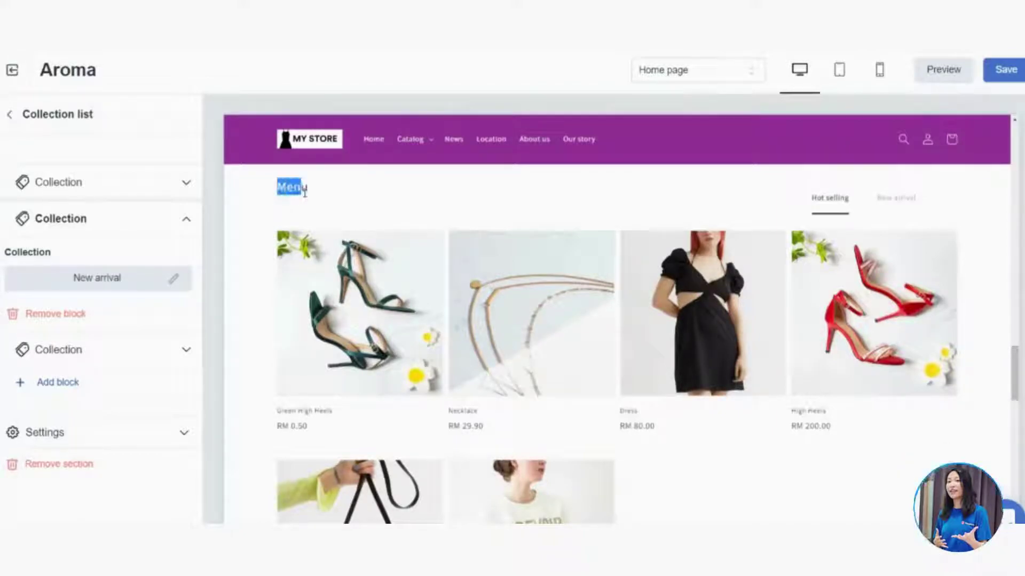
click(312, 196)
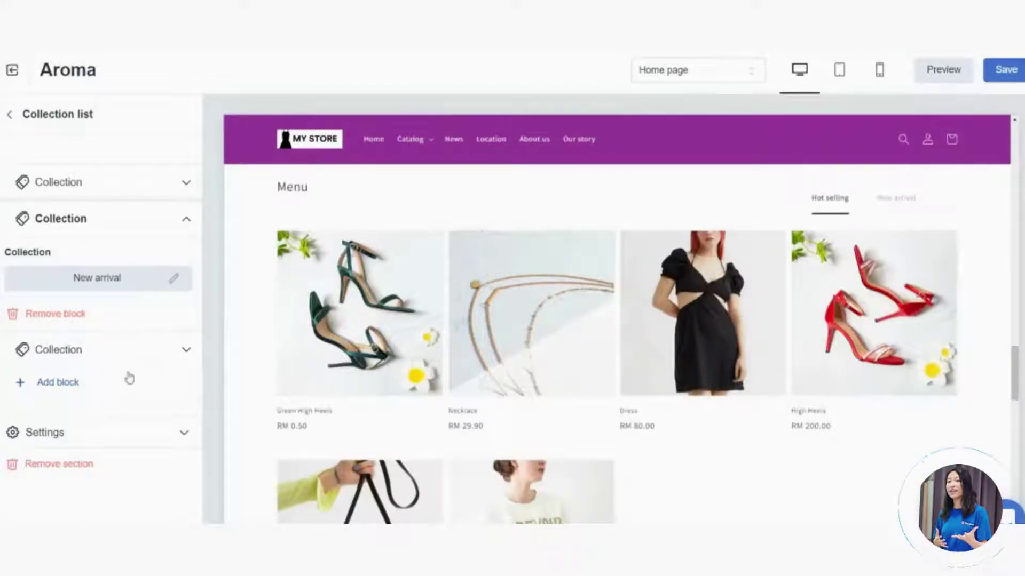
click(134, 433)
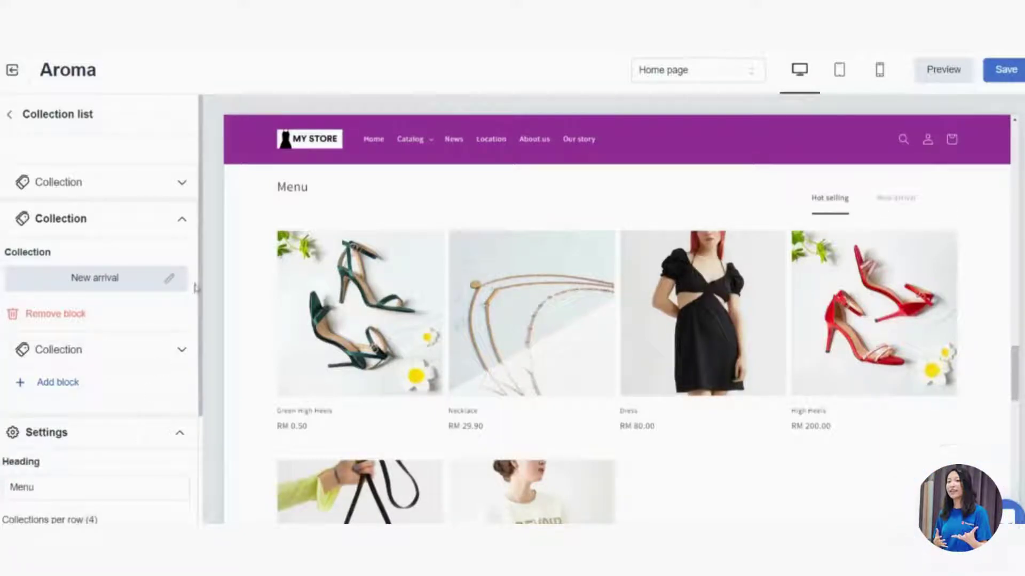
drag(200, 285, 199, 440)
click(55, 294)
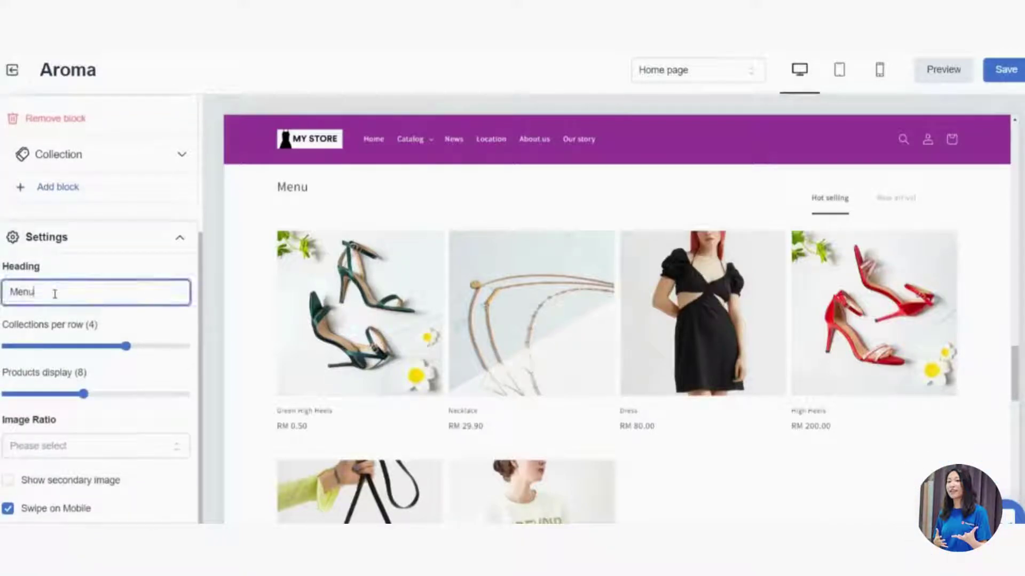
key(BackSpace)
text(Our Products)
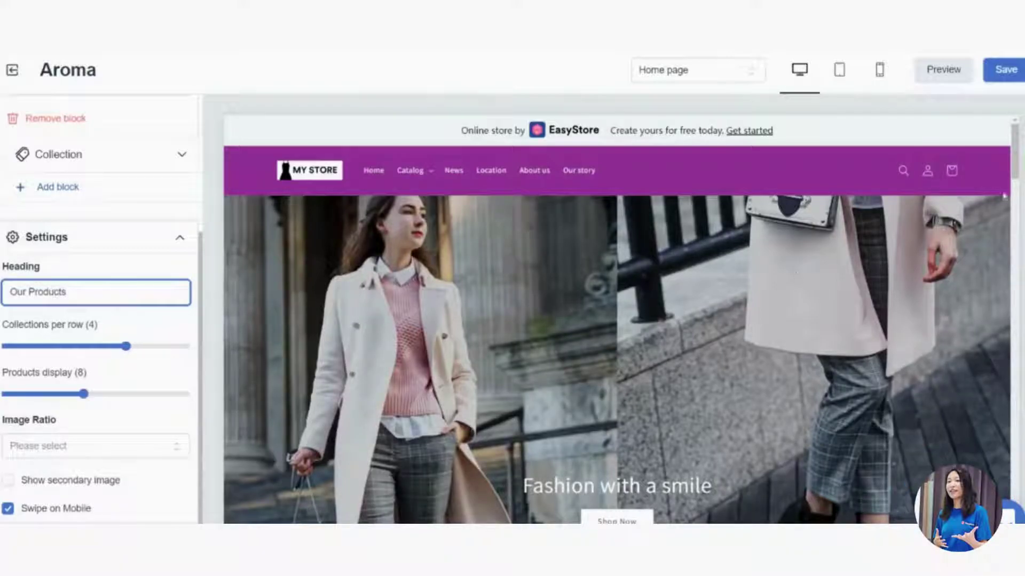
drag(1016, 163, 1004, 391)
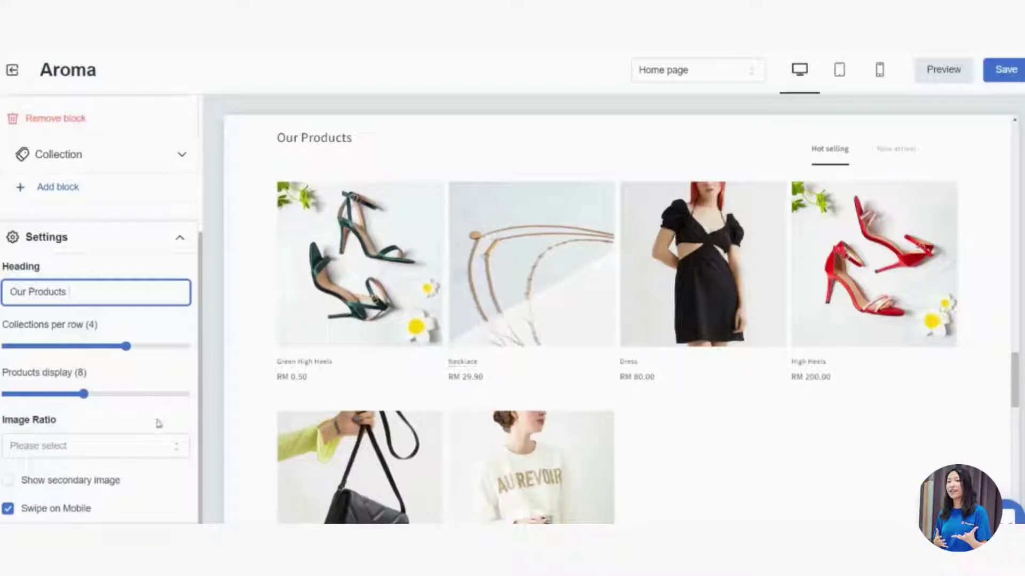
Set the Collection list section's image ratio to Circle and check the product images in the page preview
click(144, 445)
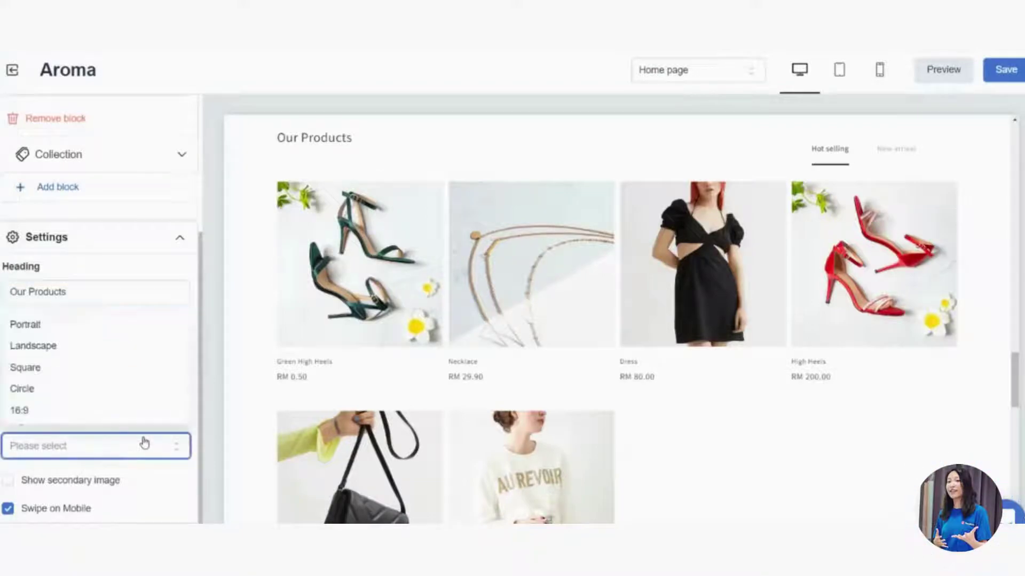
click(60, 401)
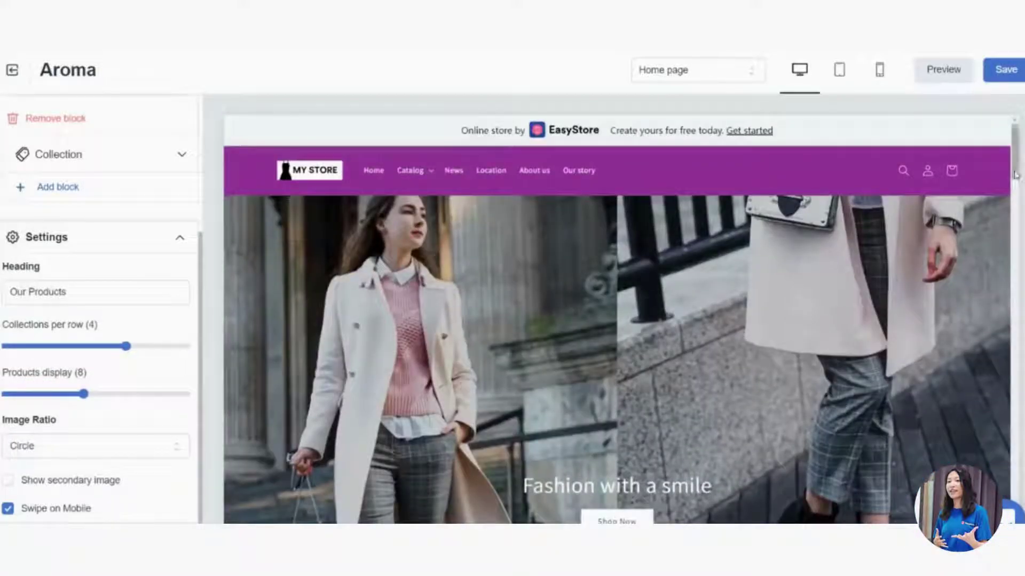
drag(1013, 178, 1002, 403)
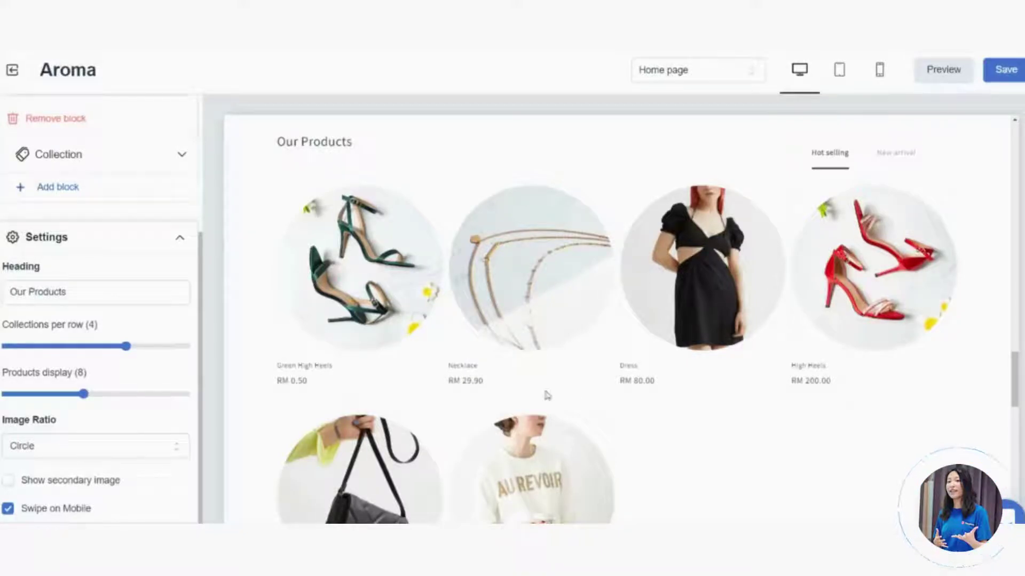
Look into the third Collection block's options, and collapse the expanded collection blocks
click(129, 170)
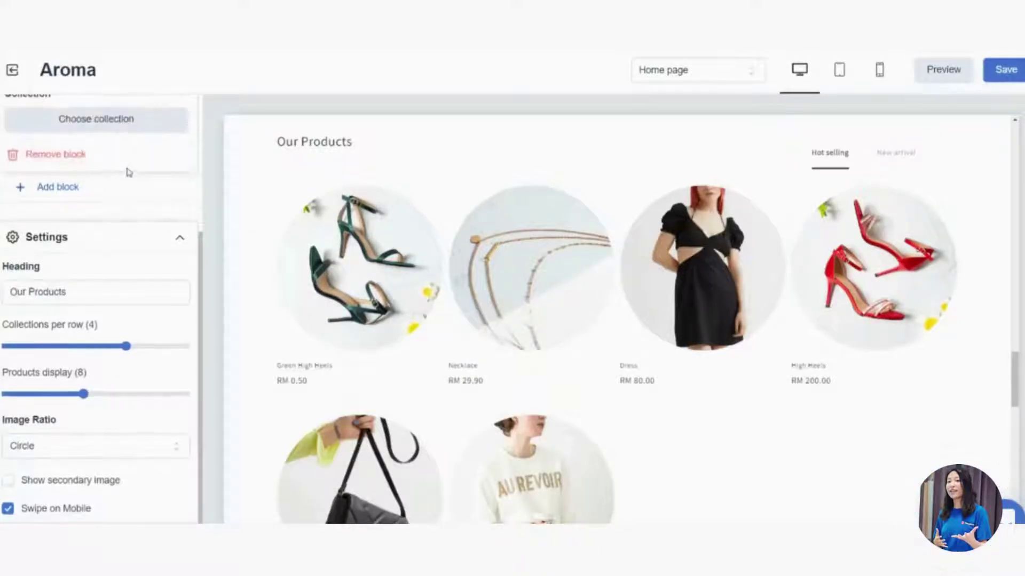
drag(200, 420, 256, 237)
click(152, 271)
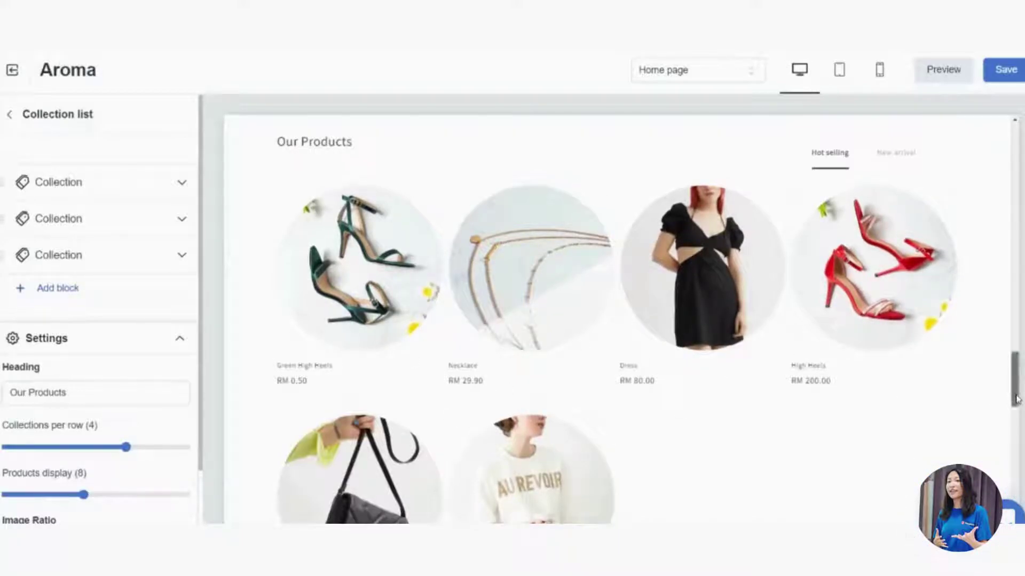
Review the home page preview from the header and image banner down to the Our Products collection list
drag(1014, 379, 1013, 116)
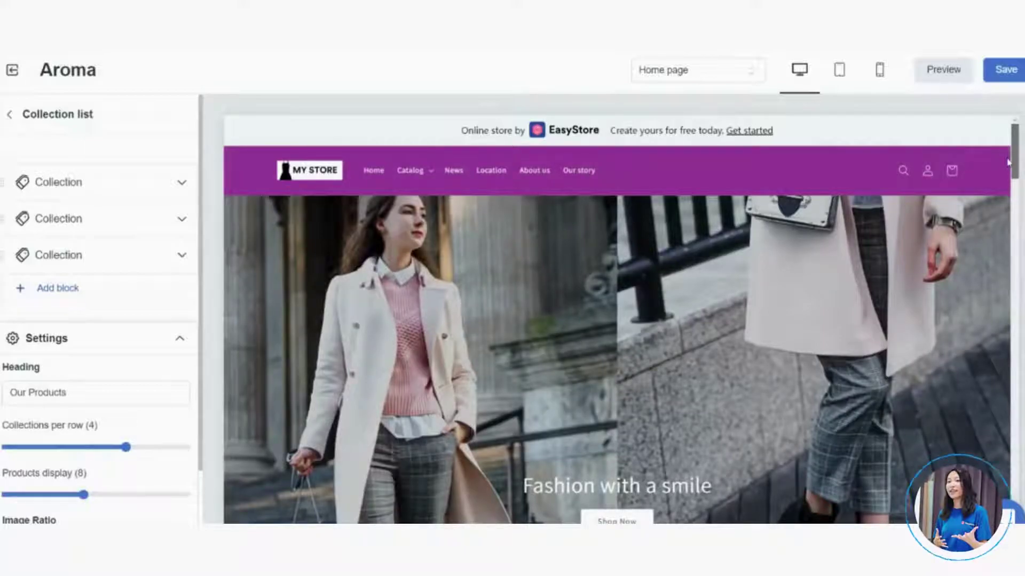
scroll(1011, 163, down, 1)
scroll(1014, 167, up, 1)
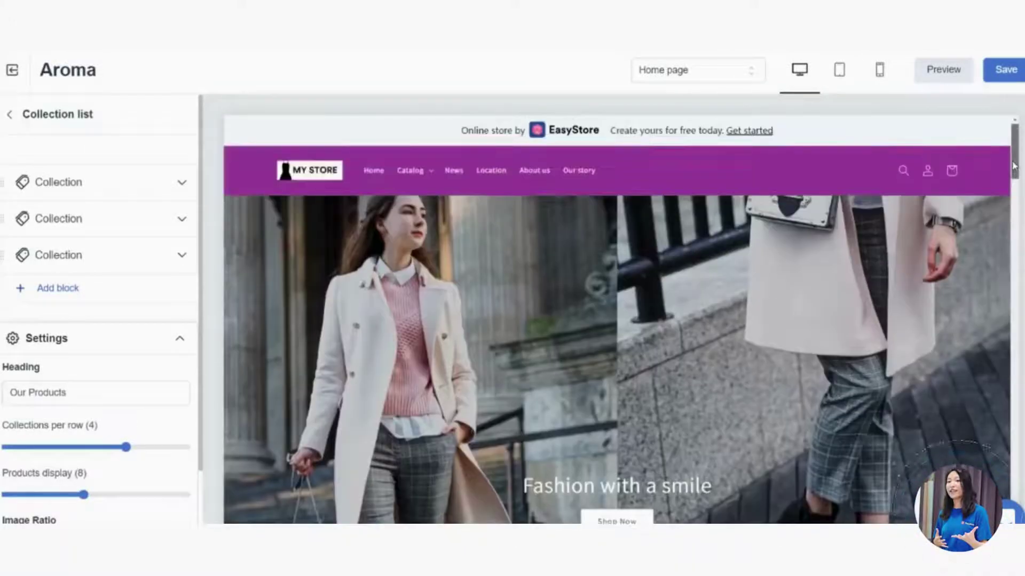
scroll(1014, 167, down, 1)
scroll(1013, 164, up, 1)
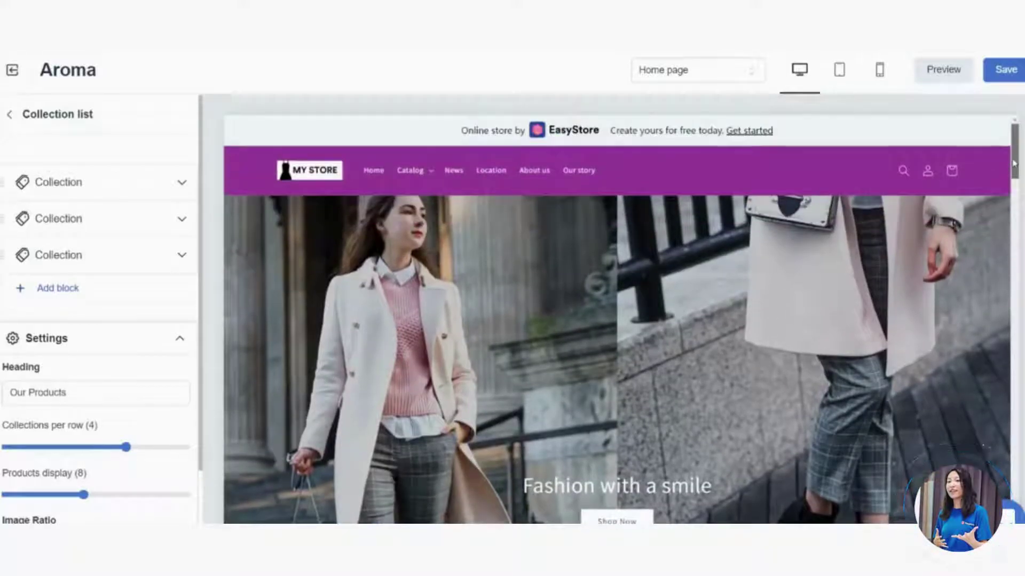
scroll(1012, 171, down, 1)
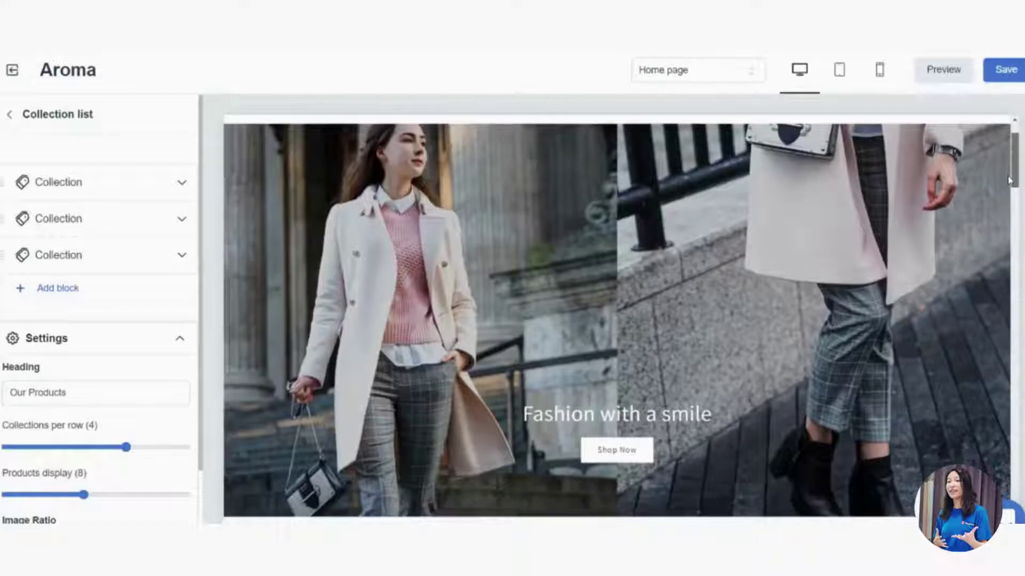
scroll(1010, 171, up, 1)
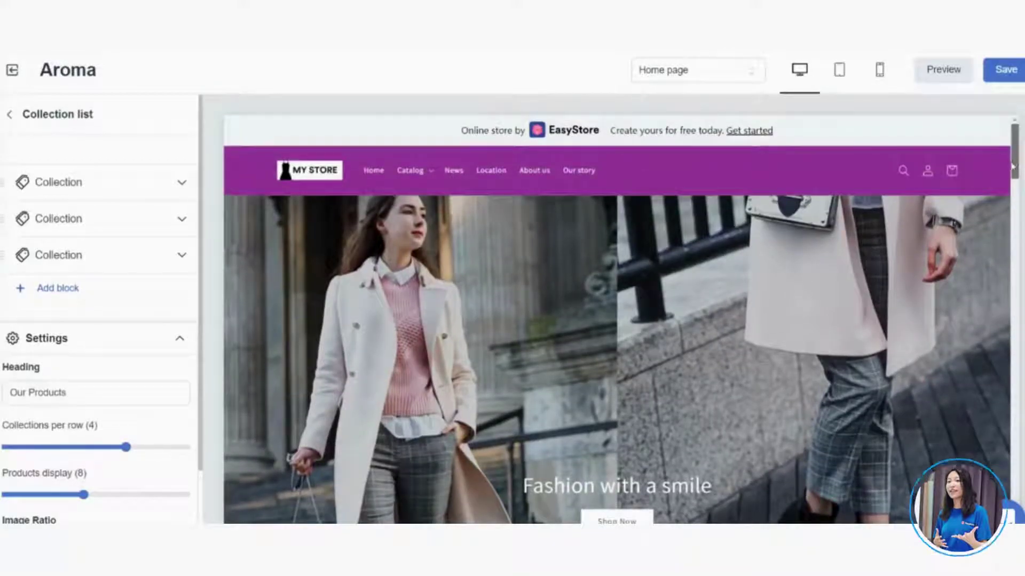
drag(1011, 170, 1008, 404)
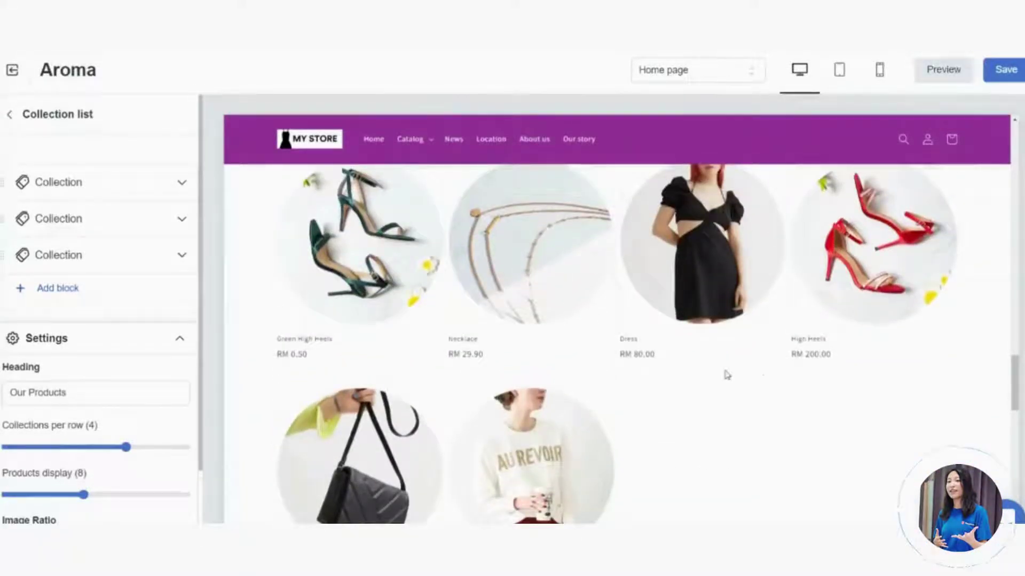
Leave the Collection list section, open the Multicolumn section and bring its Recommended columns into view in the page preview
click(56, 115)
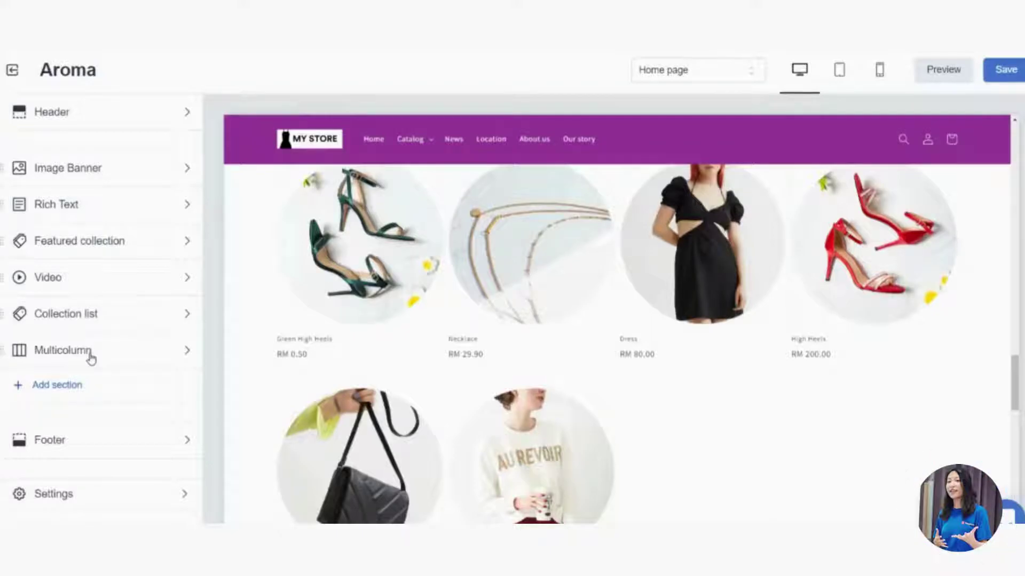
click(62, 350)
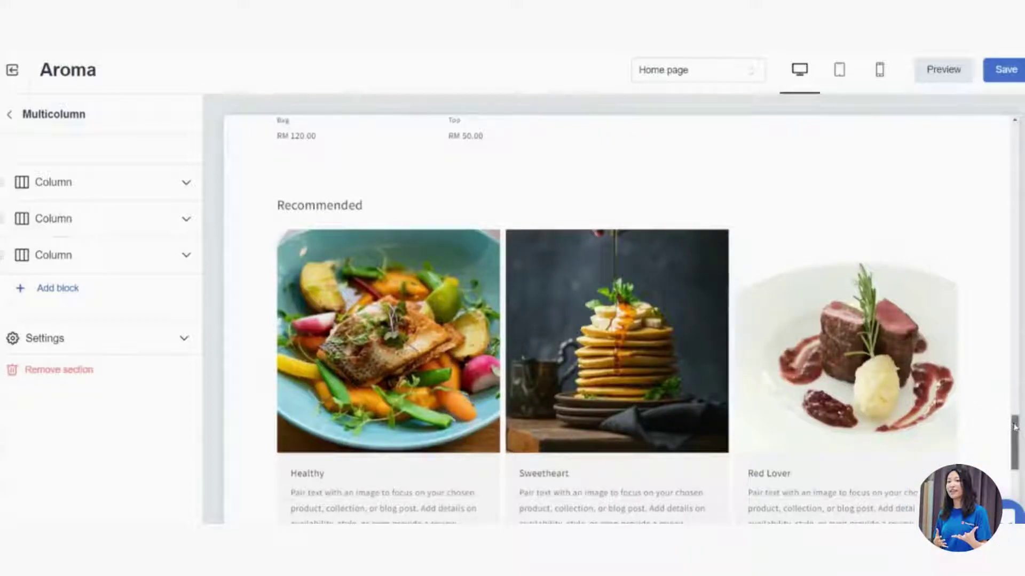
drag(1013, 427, 1011, 434)
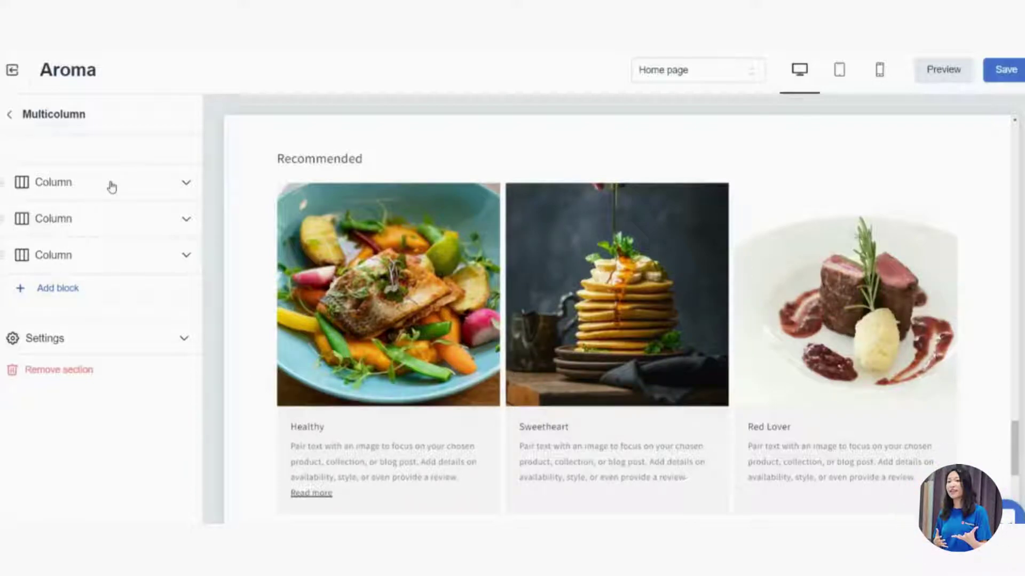
Look into the block types the Multicolumn section offers and the third column's options, and collapse that column
click(68, 289)
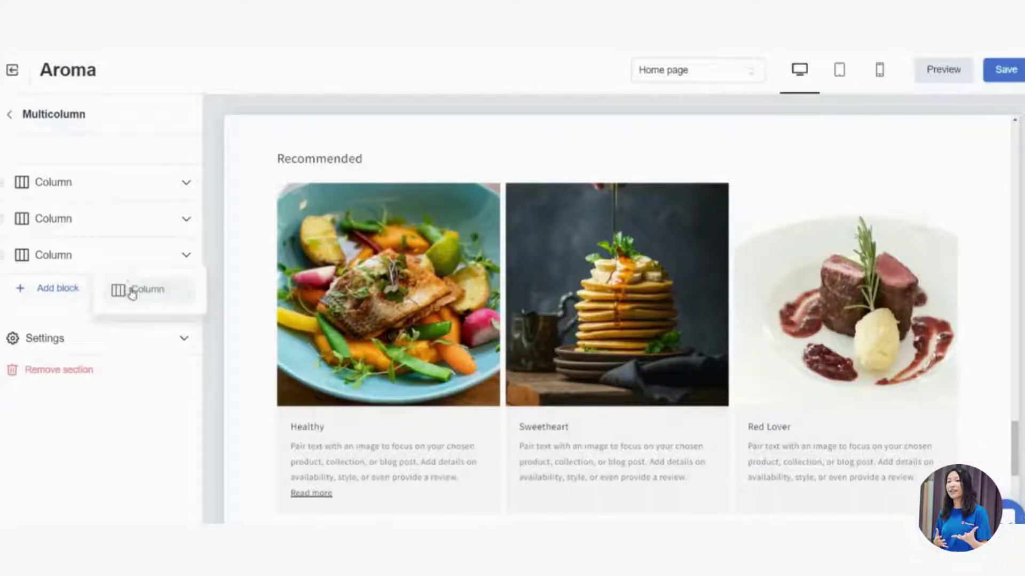
click(71, 305)
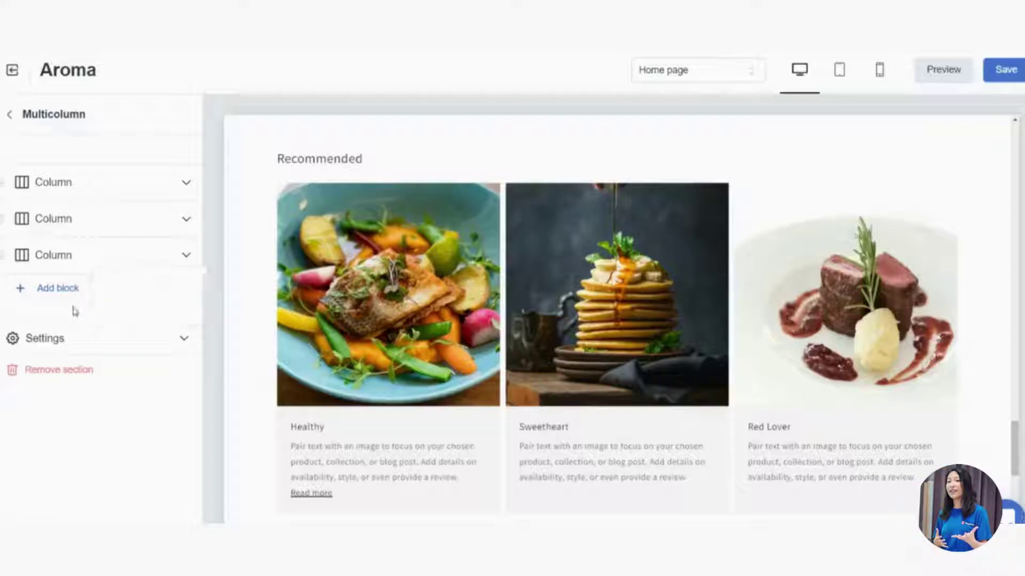
click(151, 265)
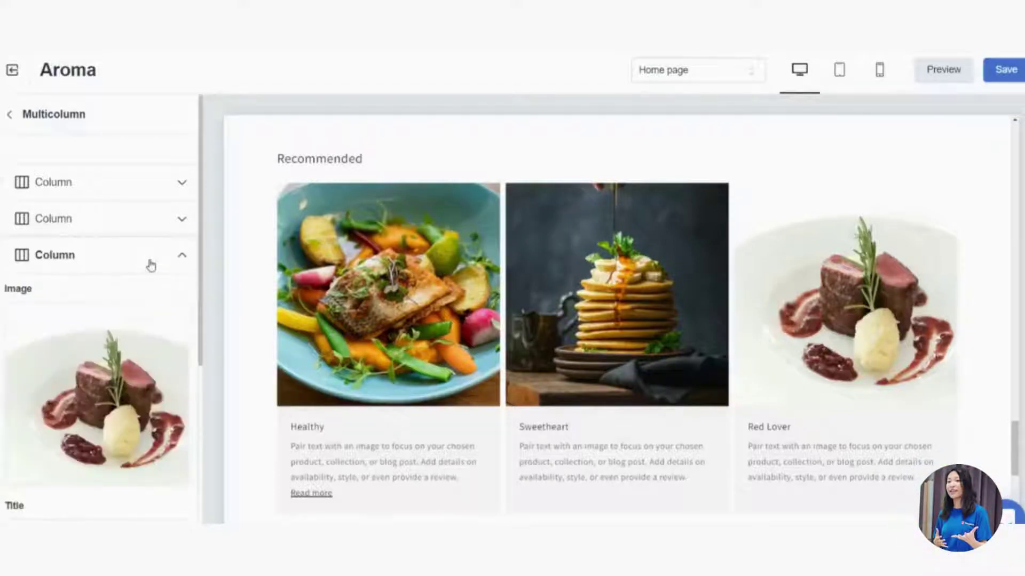
drag(201, 254, 201, 434)
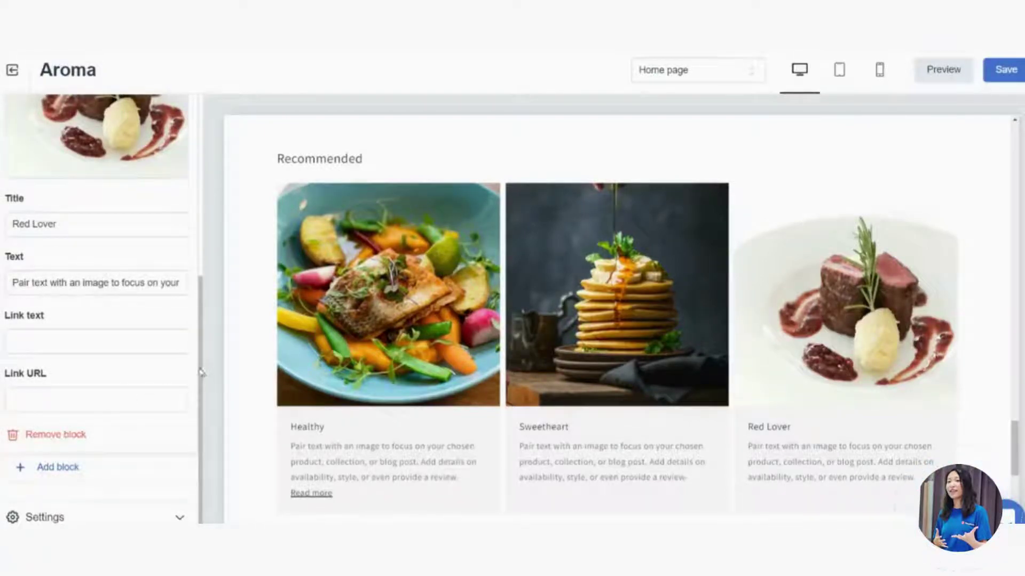
drag(201, 370, 235, 171)
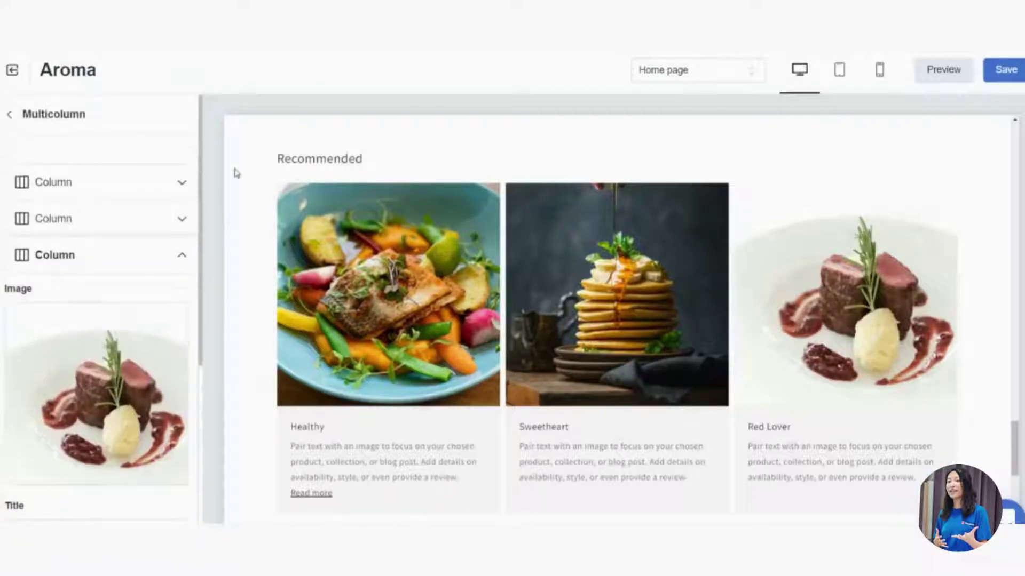
click(142, 250)
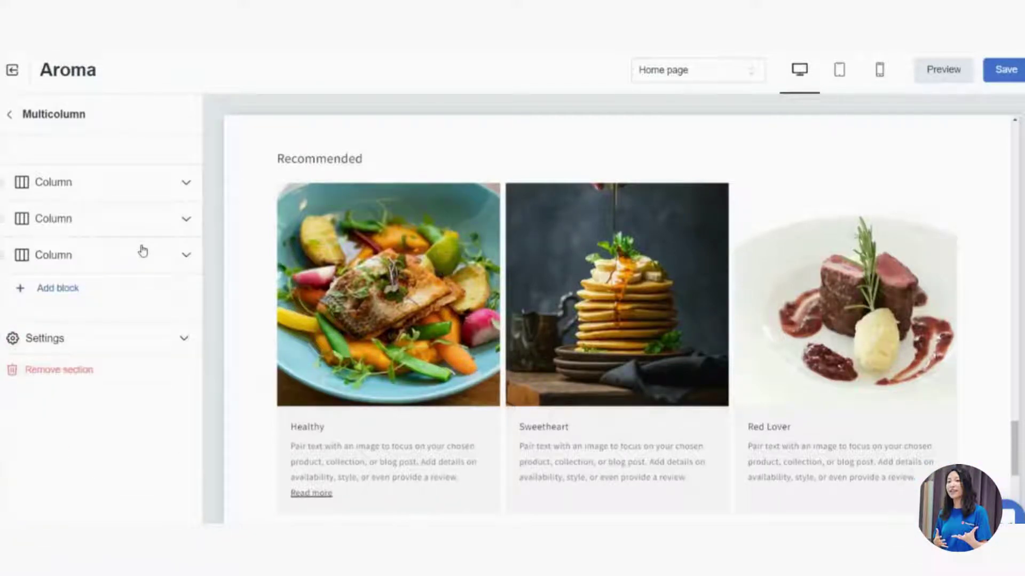
Replace the first column's image with the uploaded file 10. Multicolumn-1.jpg and check it in the page preview
click(59, 184)
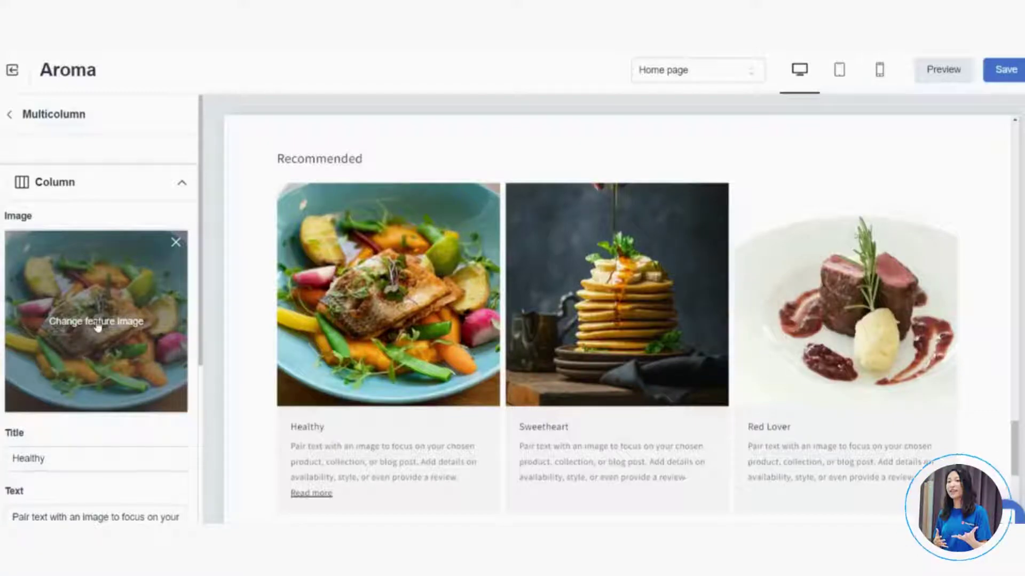
click(91, 326)
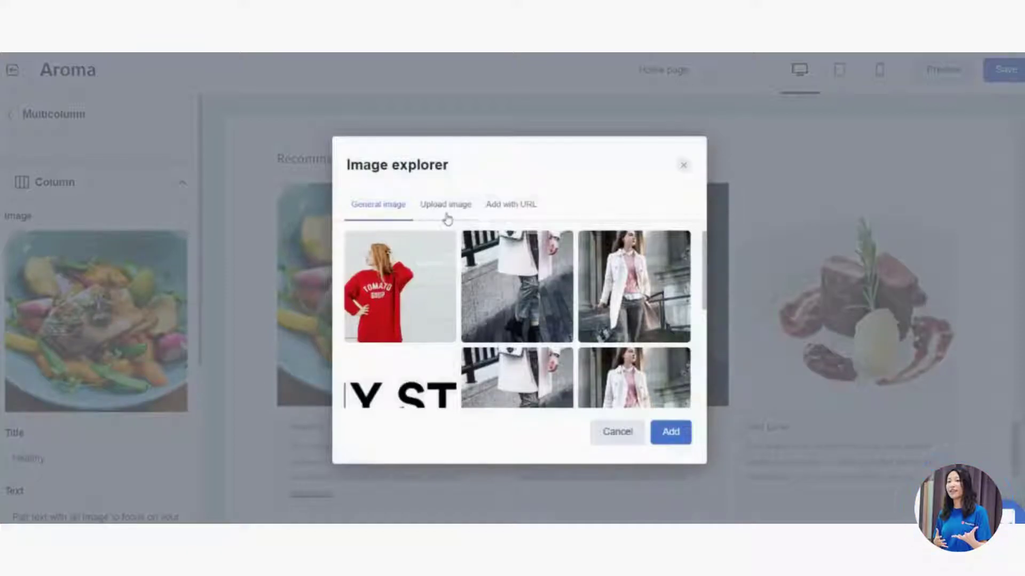
click(446, 214)
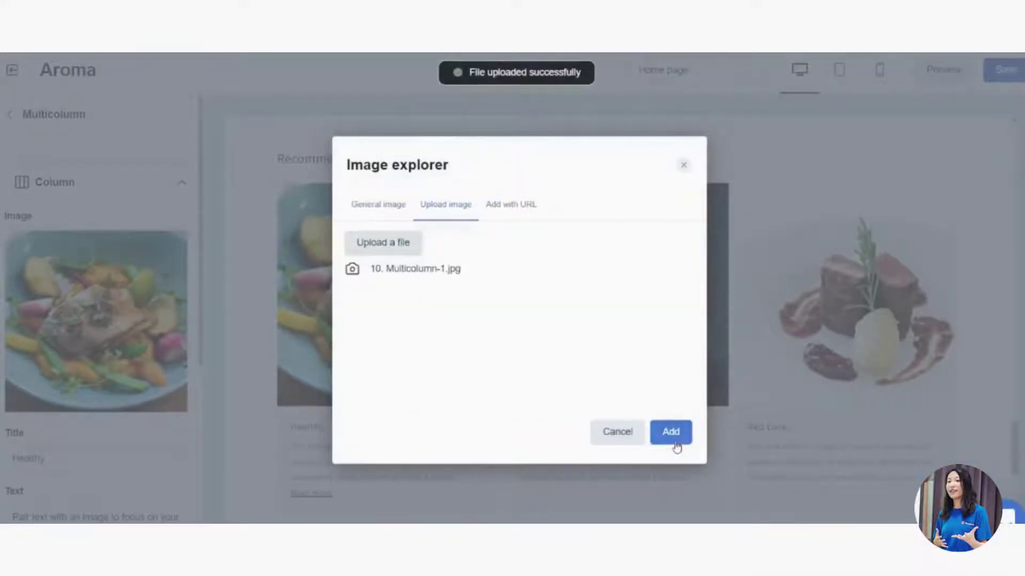
click(673, 441)
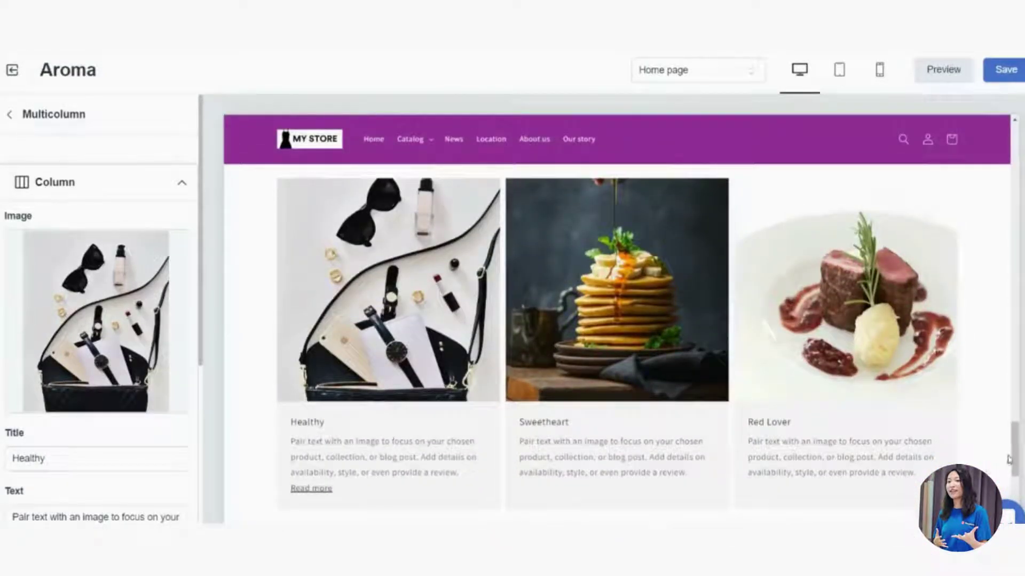
scroll(1008, 459, down, 2)
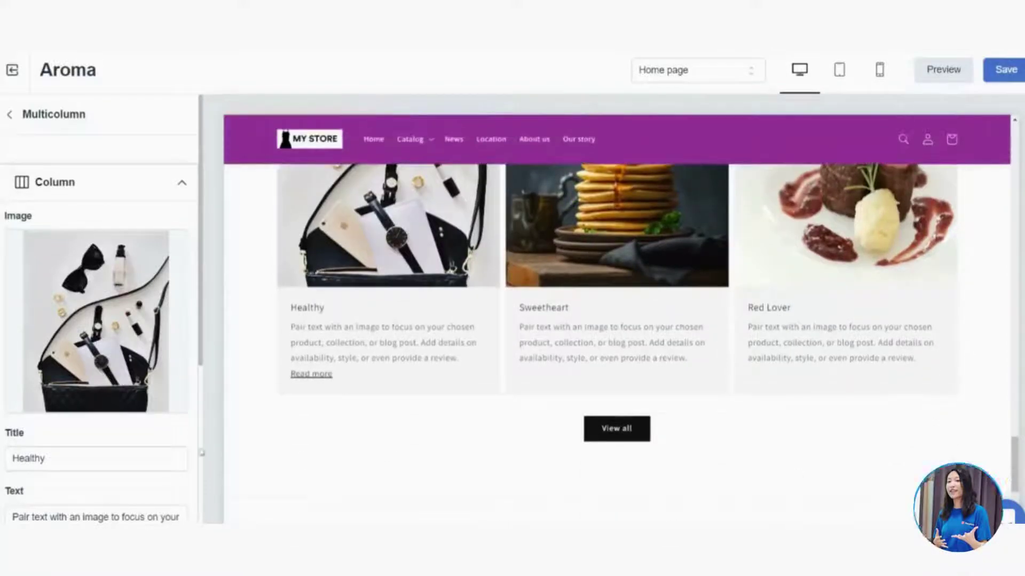
Replace the first column's "Healthy" title with "Office Wear" and check it in the page preview
scroll(202, 354, down, 3)
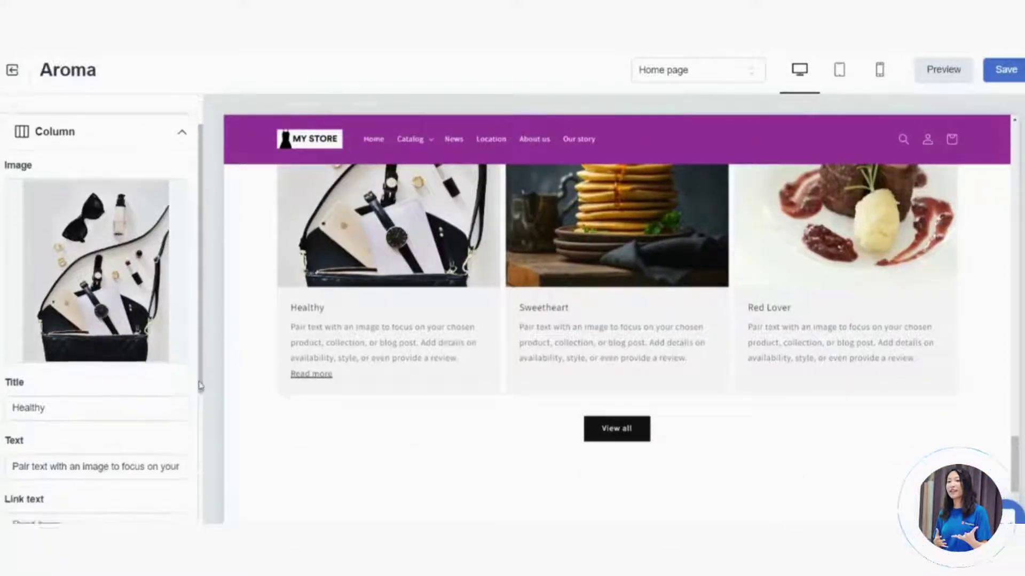
click(56, 287)
key(BackSpace)
key(BackSpace)
key(BackSpace)
key(BackSpace)
key(BackSpace)
key(BackSpace)
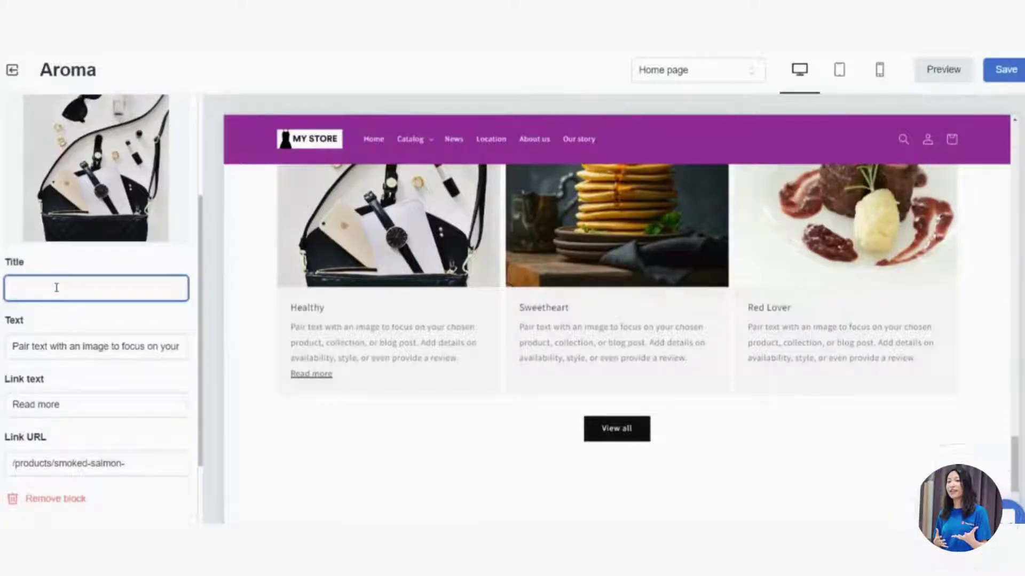
text(Office Wear)
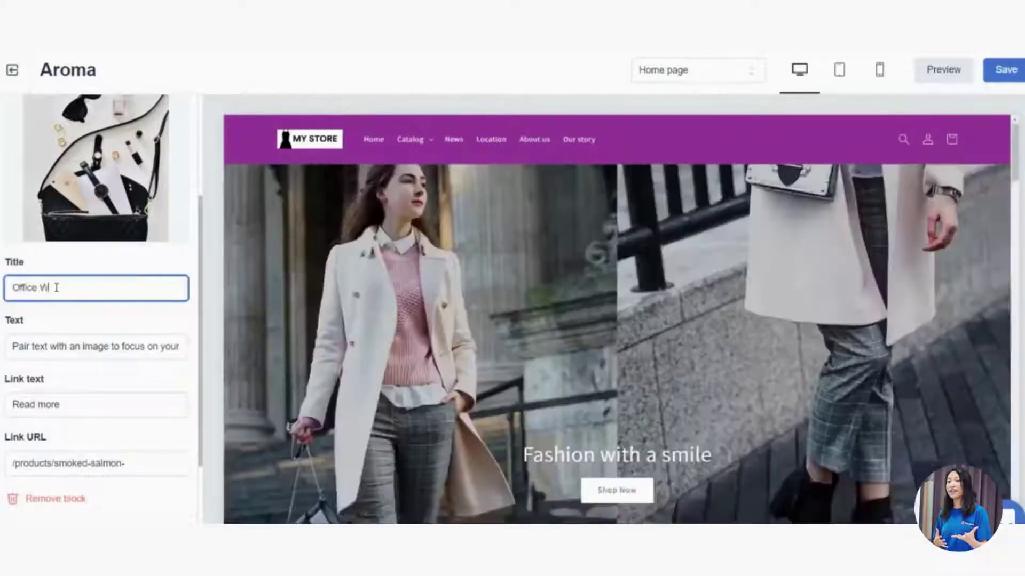
click(75, 346)
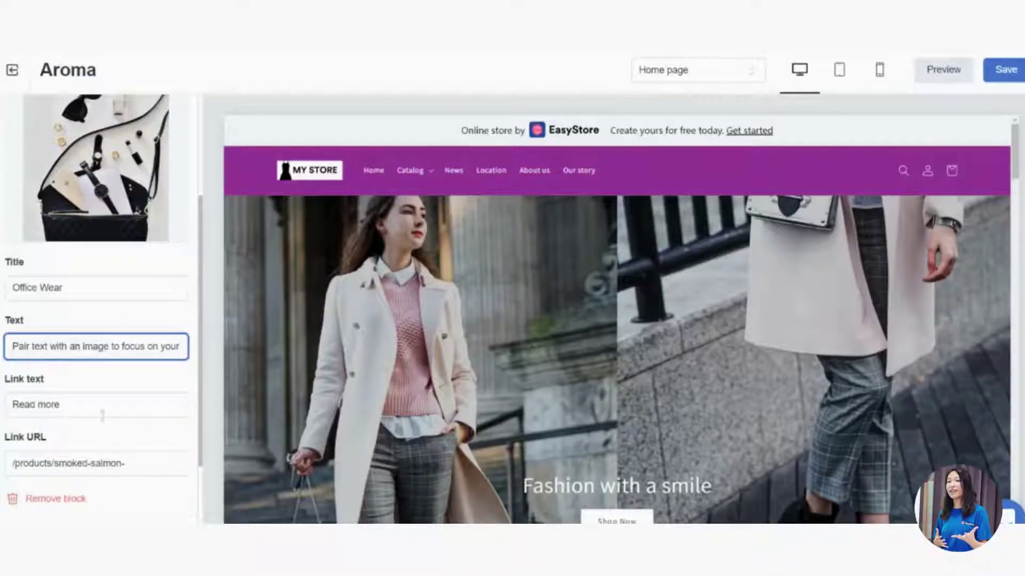
drag(1016, 161, 1014, 469)
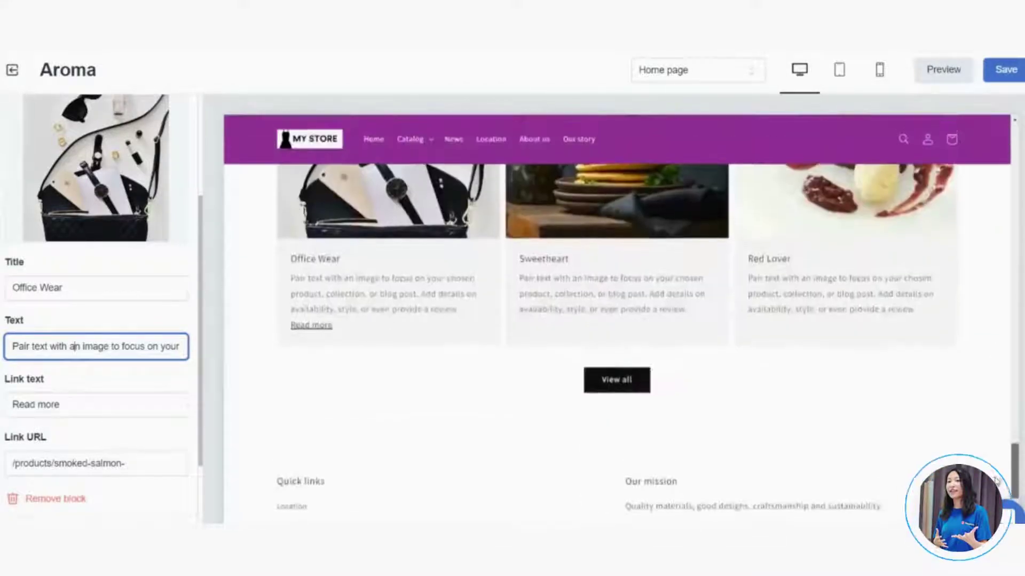
scroll(856, 436, up, 1)
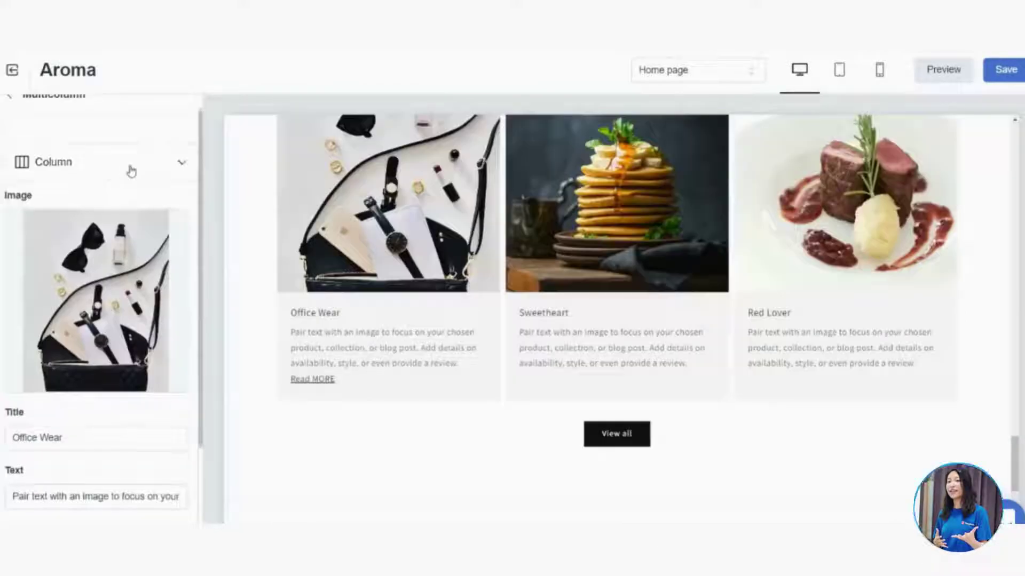
Replace the second column's image with the uploaded file 10. Multicolumn-2.jpg and check it in the page preview
click(131, 170)
click(110, 227)
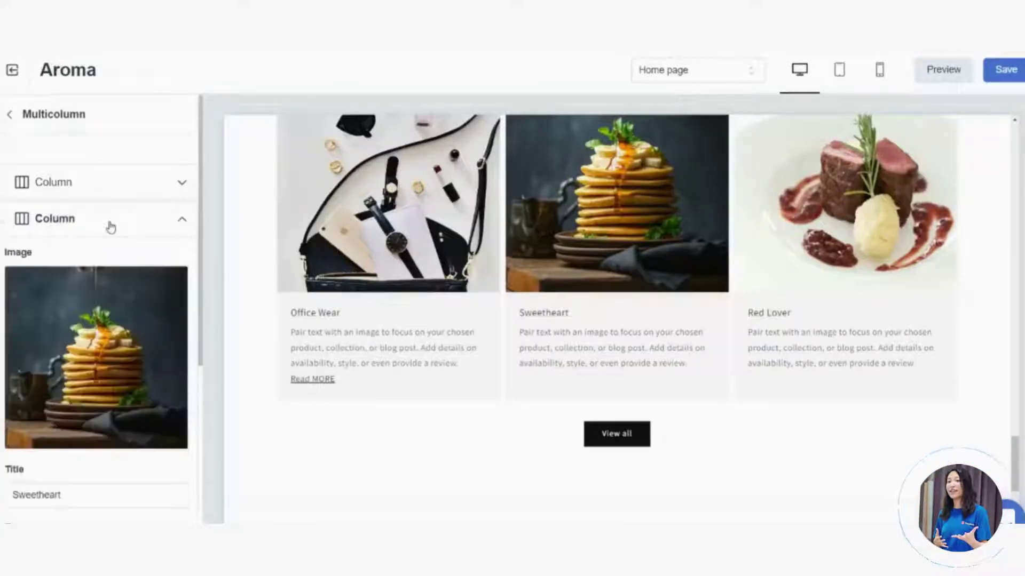
click(99, 363)
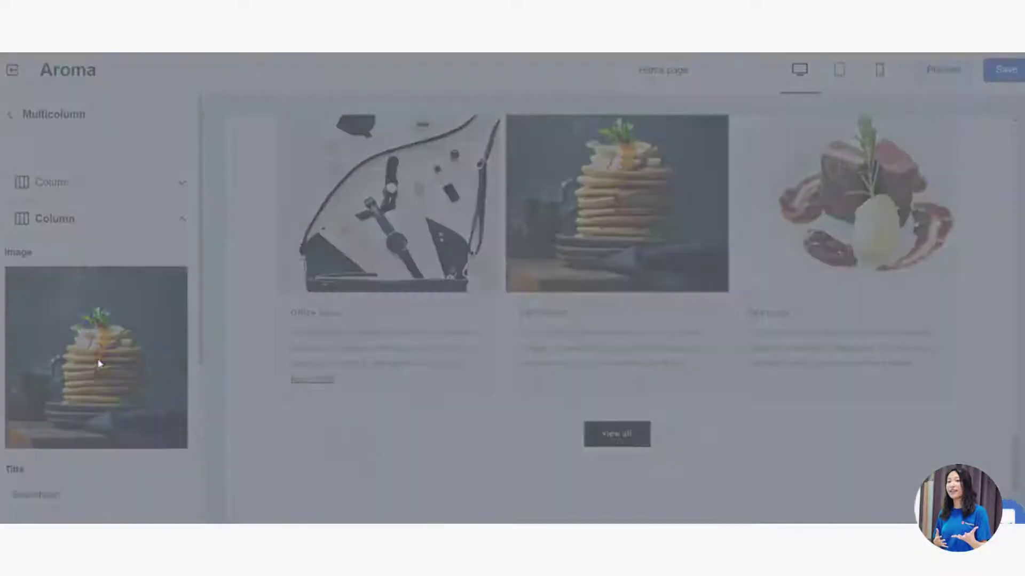
click(444, 208)
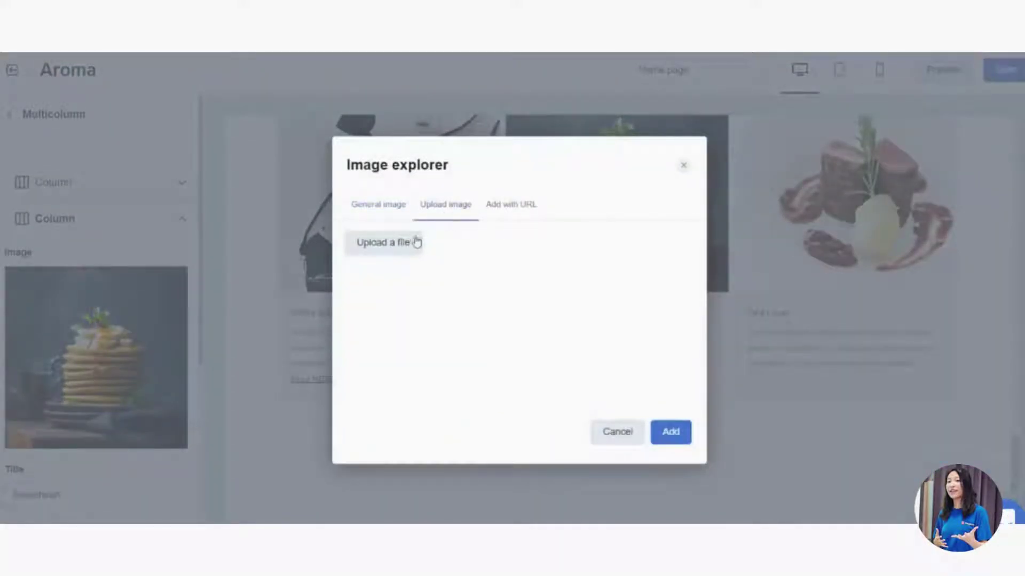
click(383, 243)
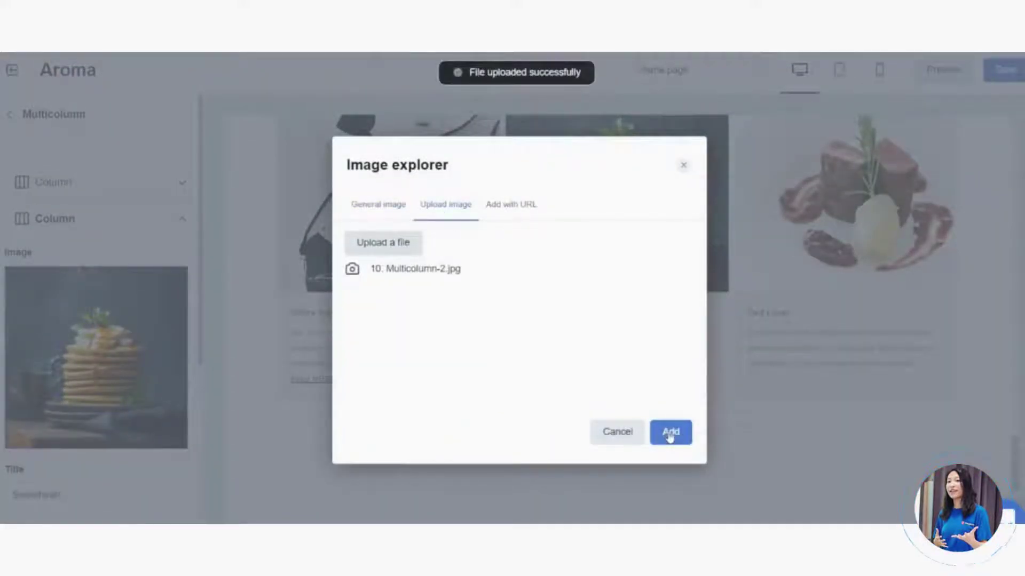
click(669, 431)
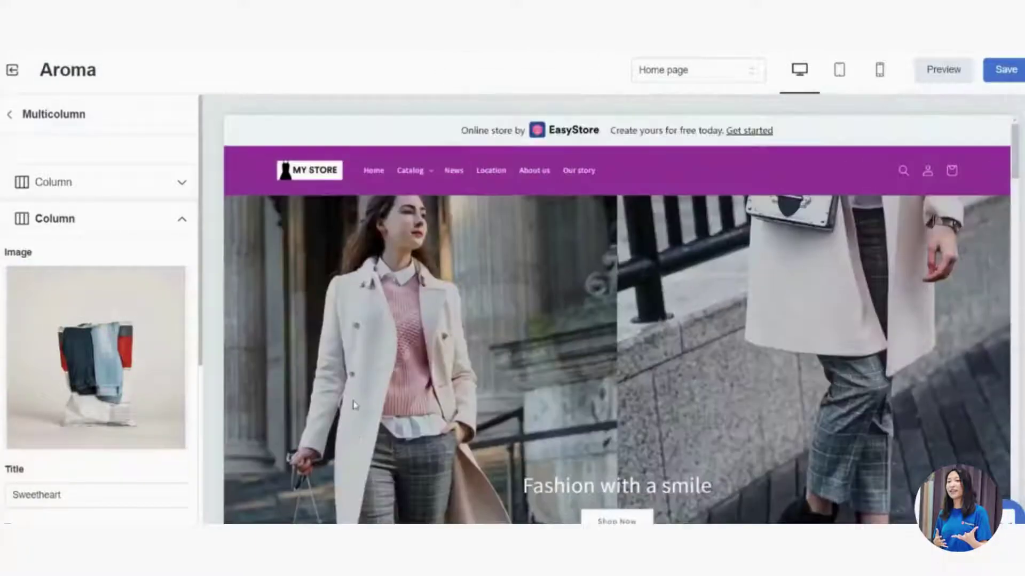
drag(1005, 172, 1013, 461)
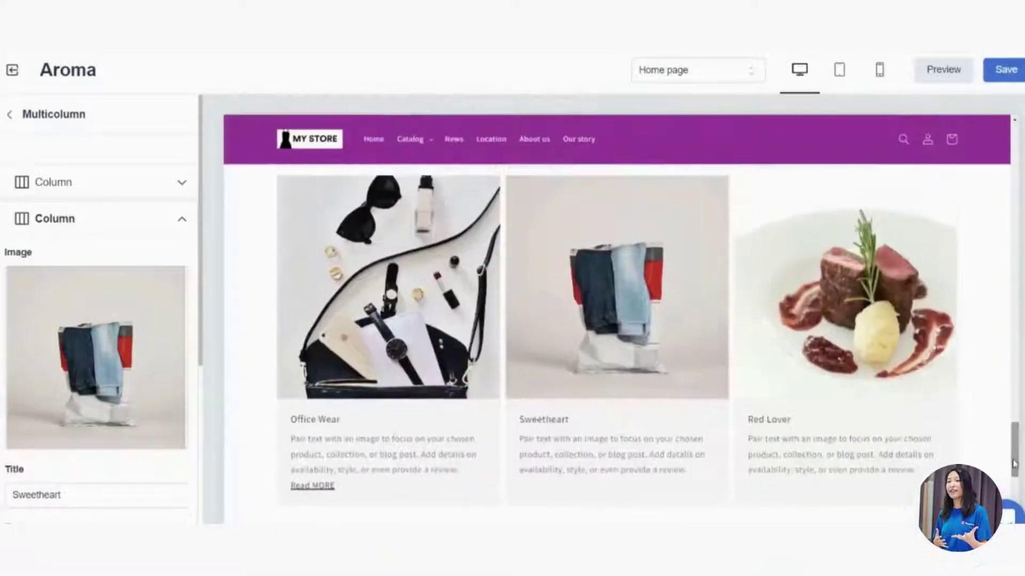
Replace the second column's "Sweetheart" title with "Casual Wear"
drag(203, 271, 203, 387)
click(70, 298)
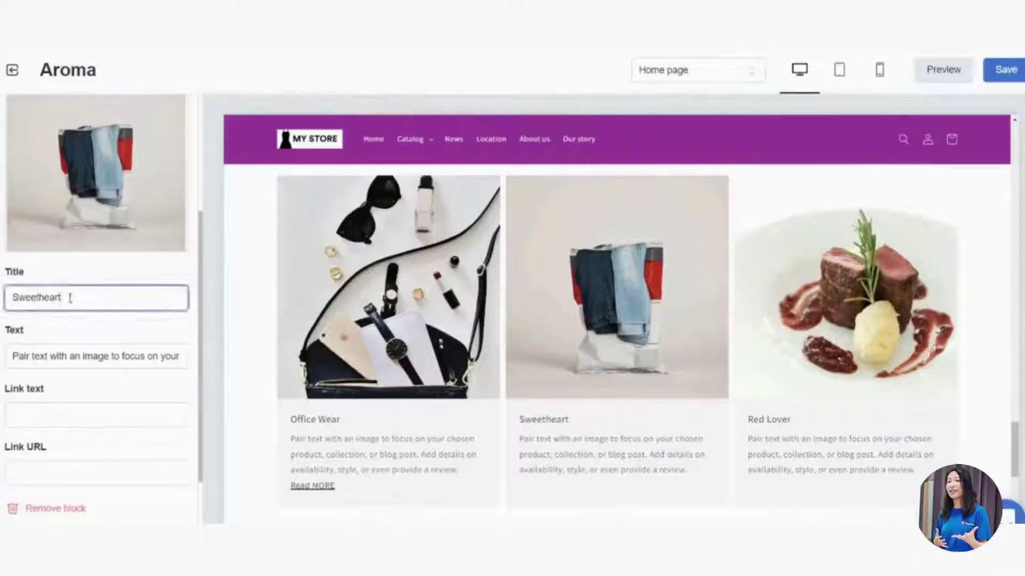
key(BackSpace)
text(Casual Wear)
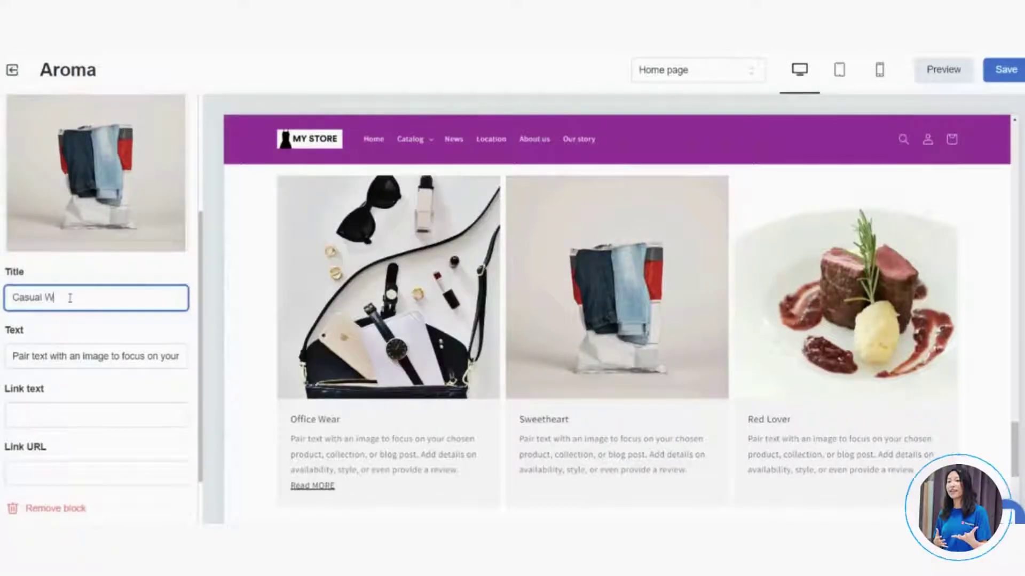
click(85, 422)
click(65, 479)
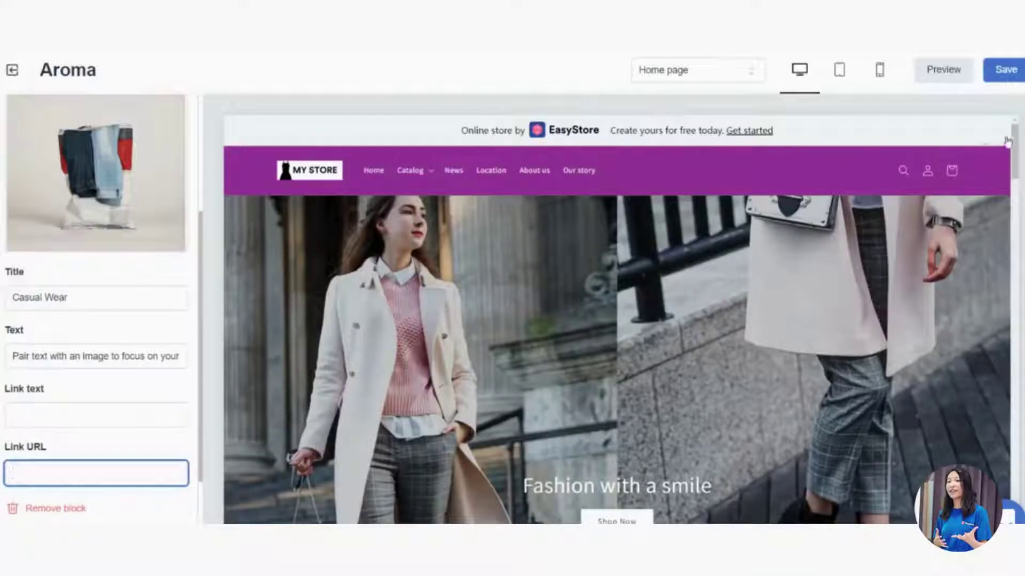
Check the second column in the page preview, look at its link text and link URL fields, and collapse the column's settings
drag(1013, 140, 1013, 458)
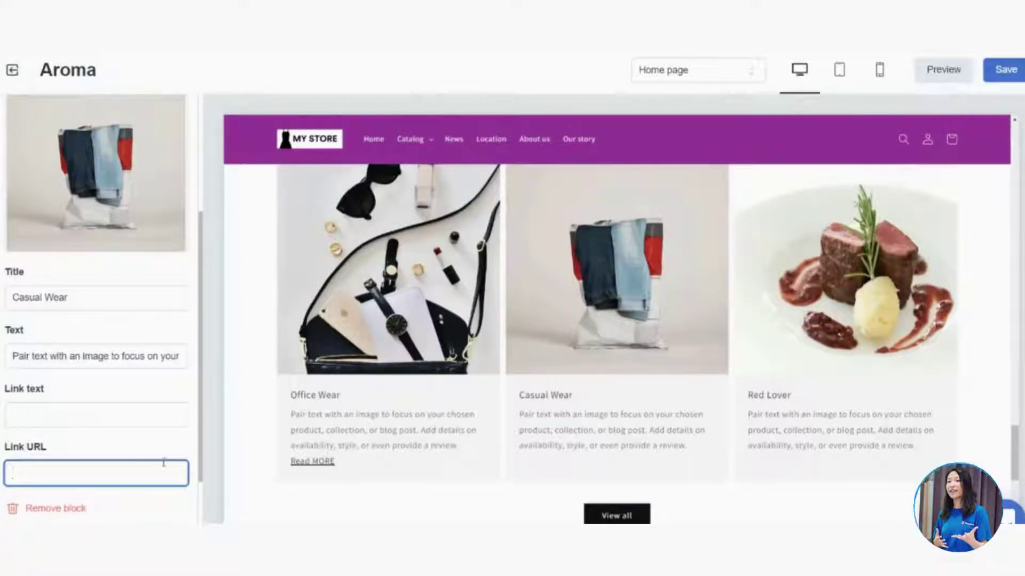
click(114, 415)
click(119, 472)
scroll(201, 399, up, 5)
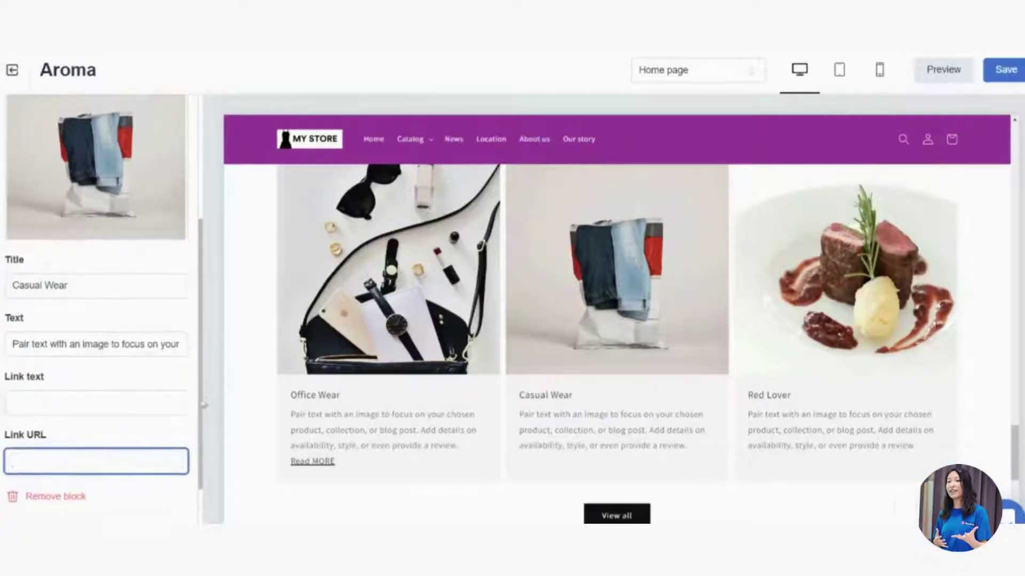
click(183, 208)
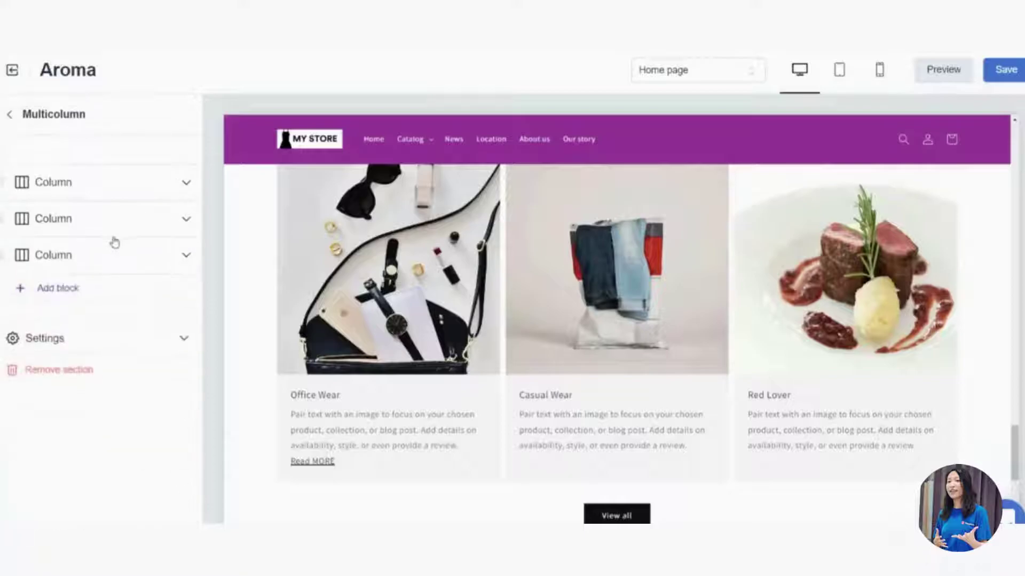
Replace the third column's image with the uploaded file 10. Multicolumn-3.jpg and check it in the page preview
click(109, 256)
click(80, 395)
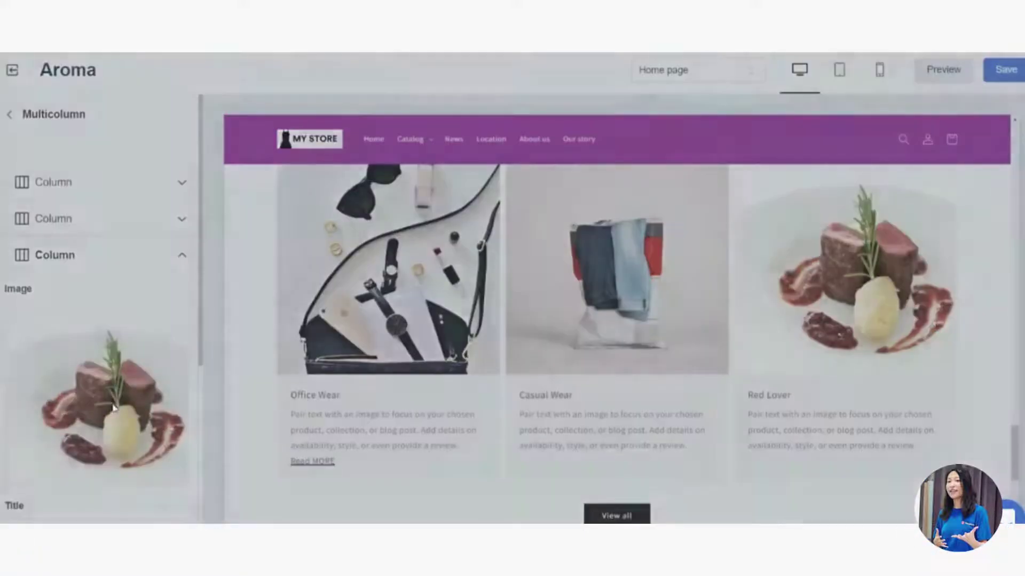
click(442, 216)
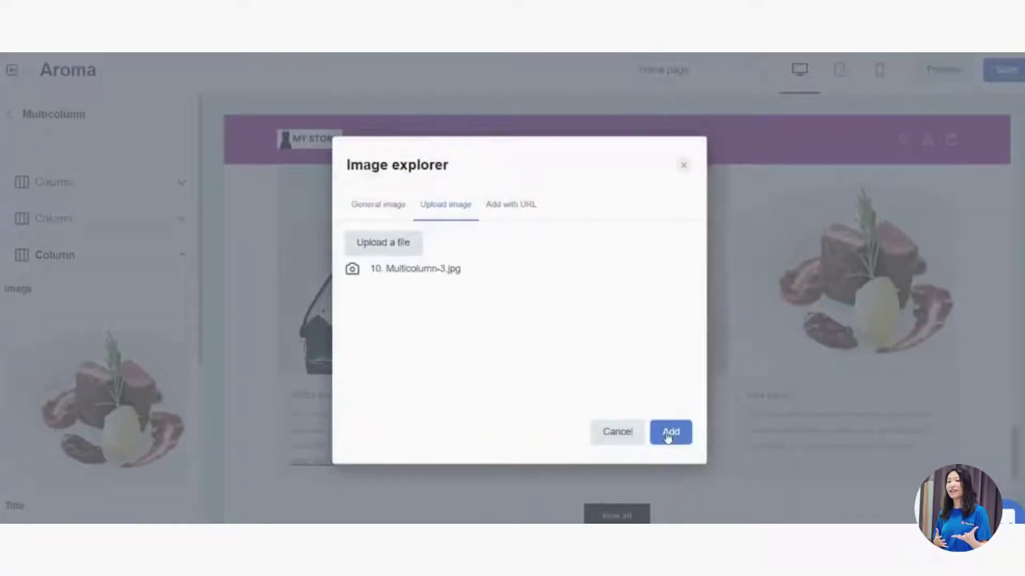
click(667, 434)
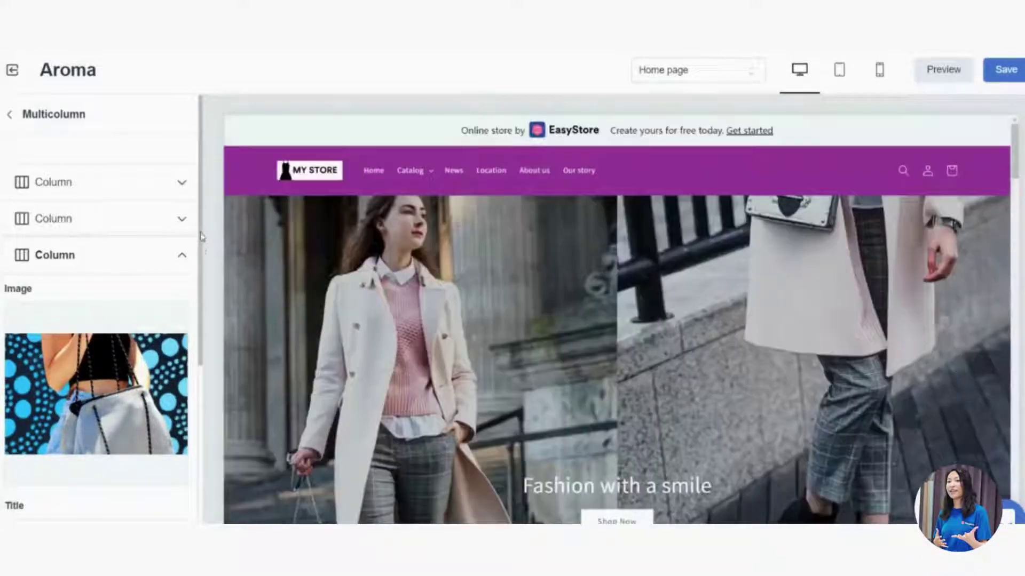
mouse_move(201, 233)
mouse_down()
mouse_move(199, 268)
mouse_move(198, 249)
mouse_up()
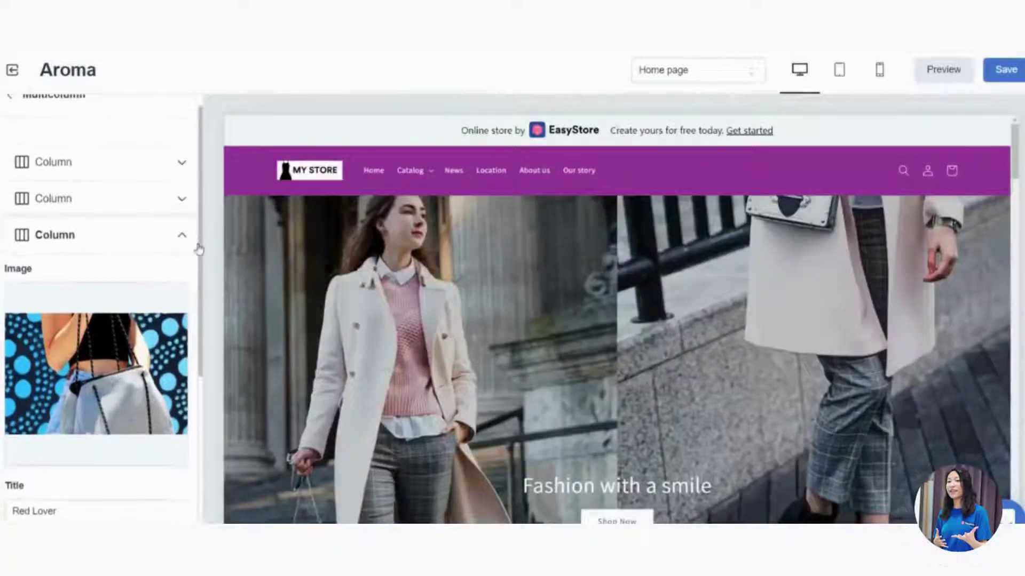
click(165, 239)
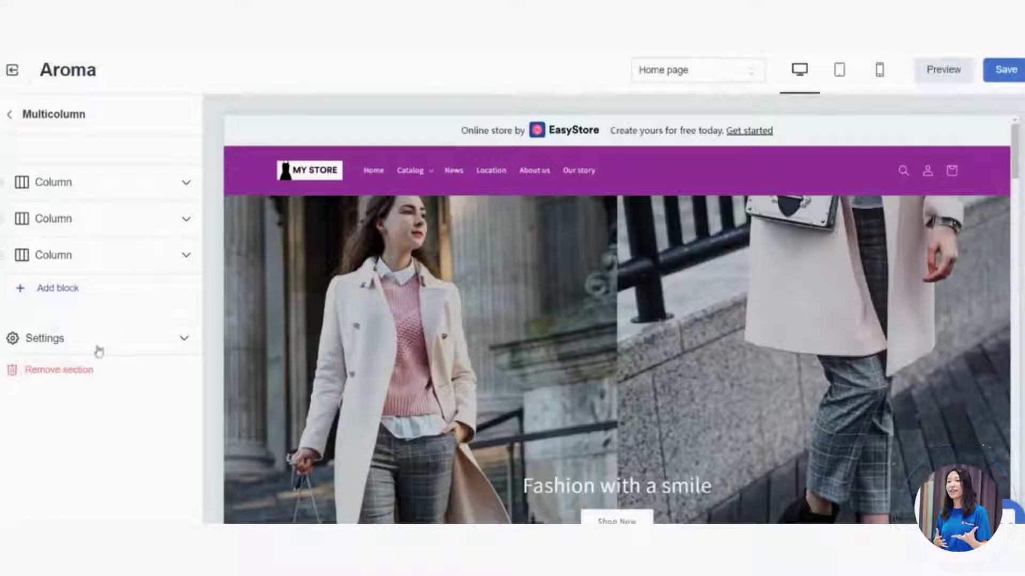
drag(1016, 167, 998, 459)
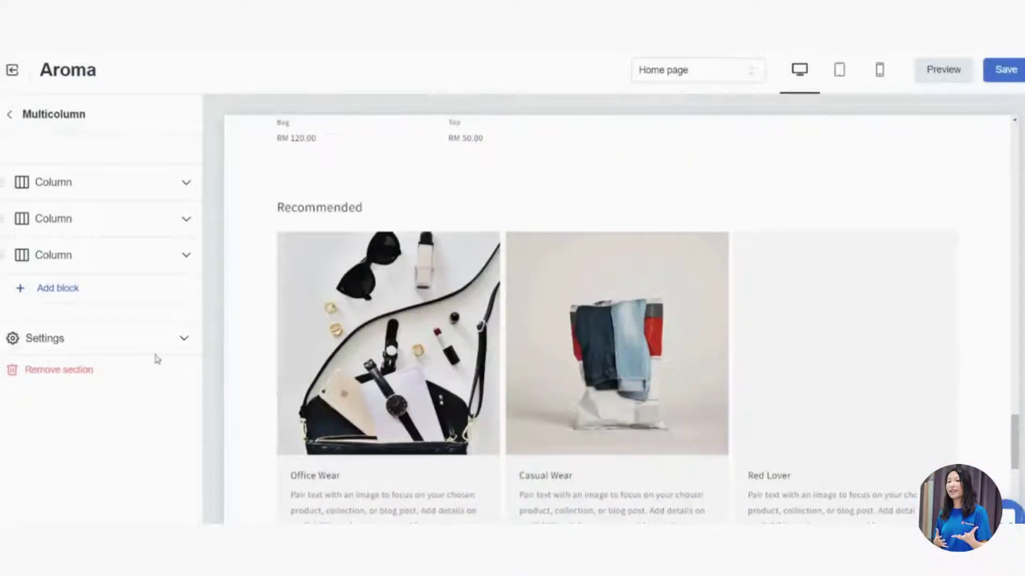
Replace the multicolumn section's "Recommended" title with "What to wear ?" and check it in the page preview
click(170, 352)
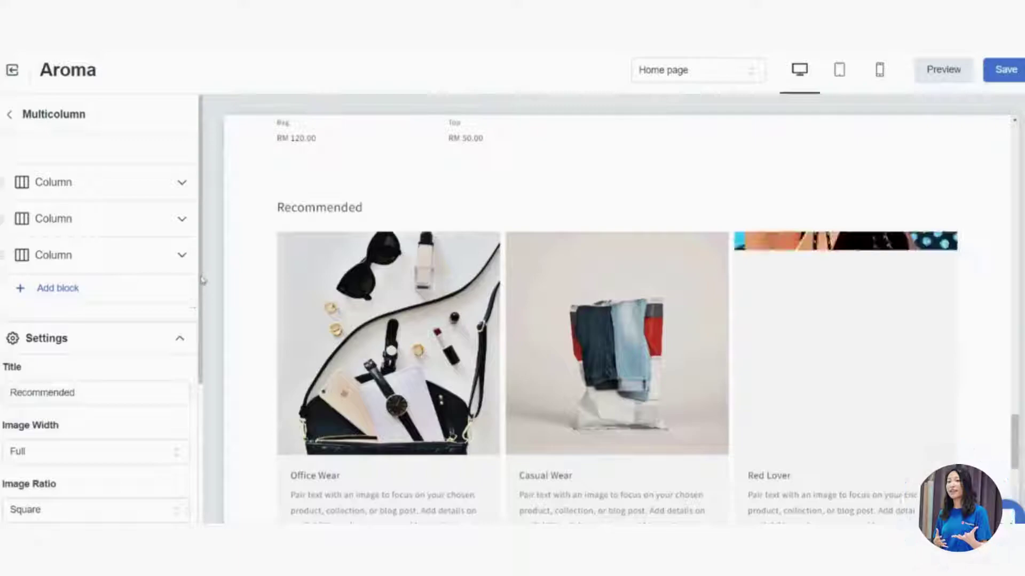
drag(201, 284, 193, 402)
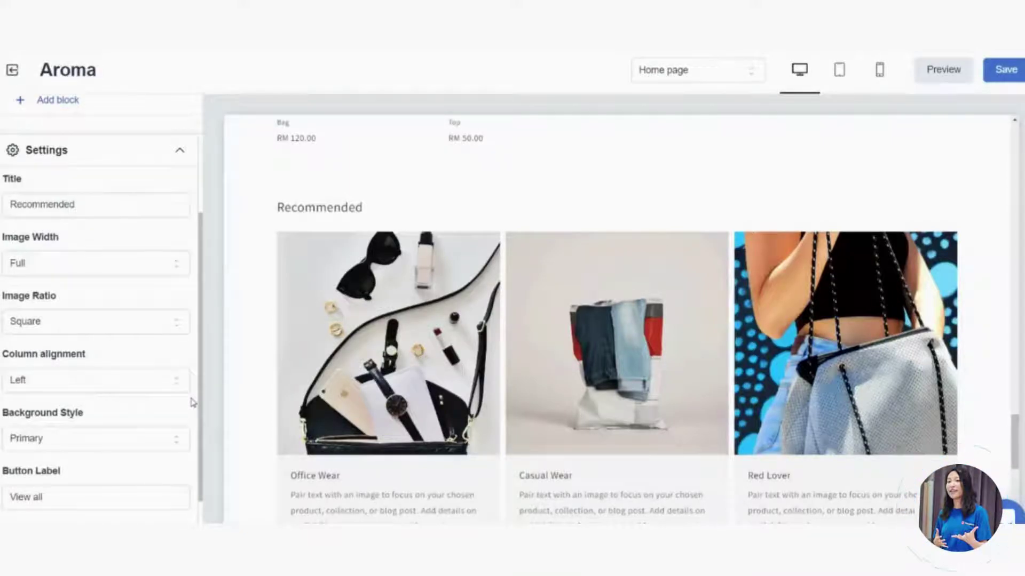
drag(384, 219, 277, 214)
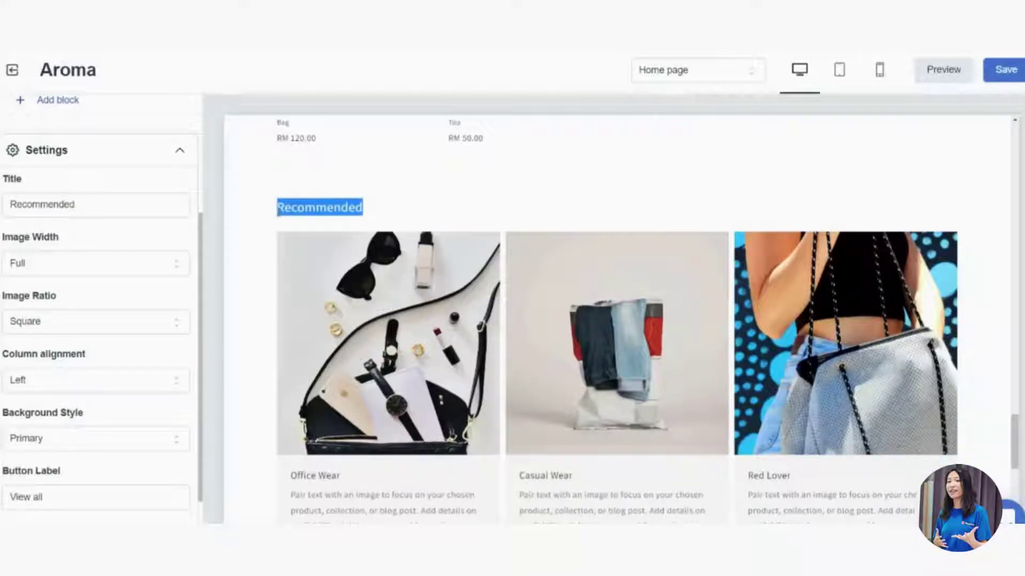
click(95, 211)
key(BackSpace)
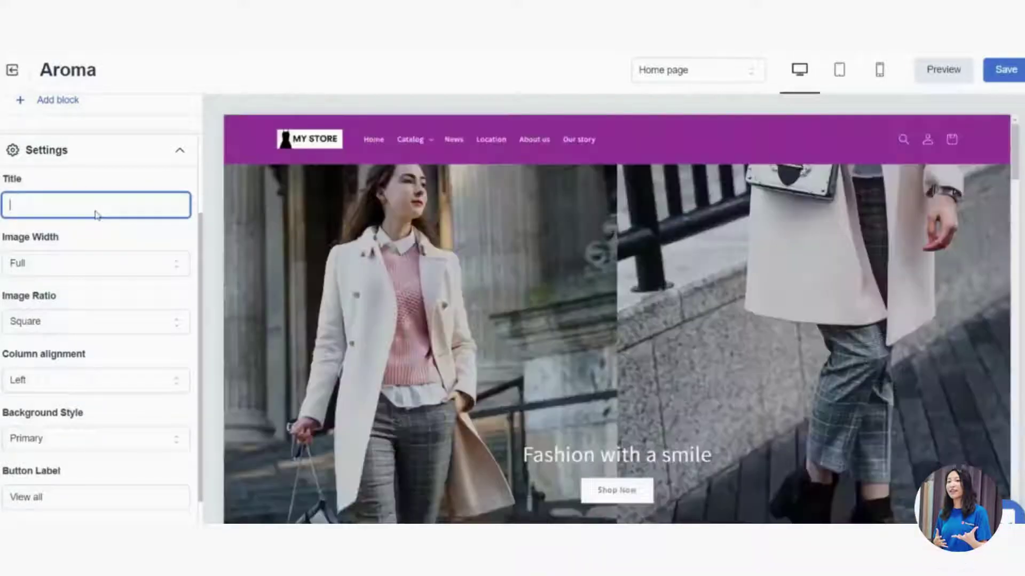
text(What to wear ?)
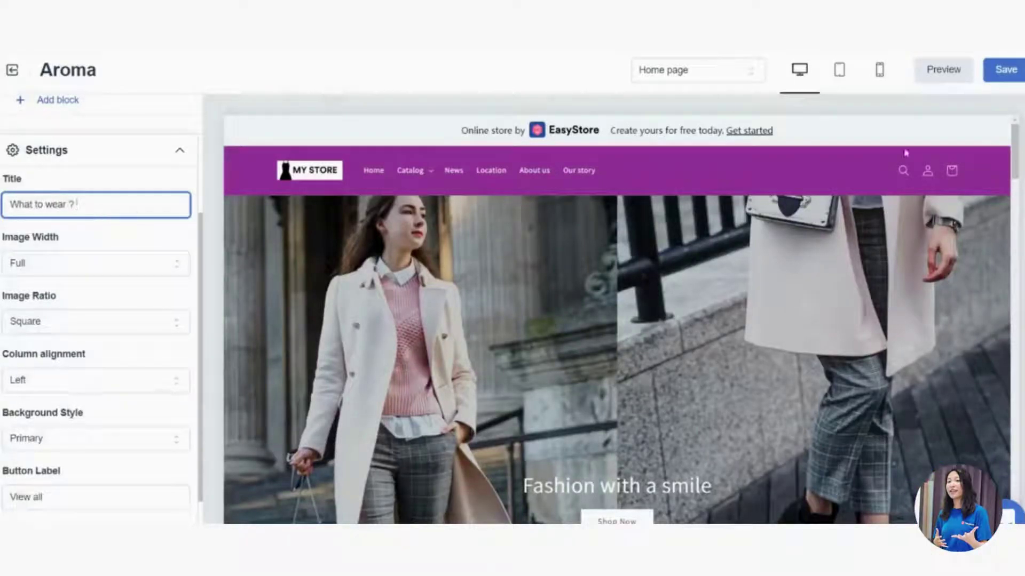
drag(1014, 160, 1020, 275)
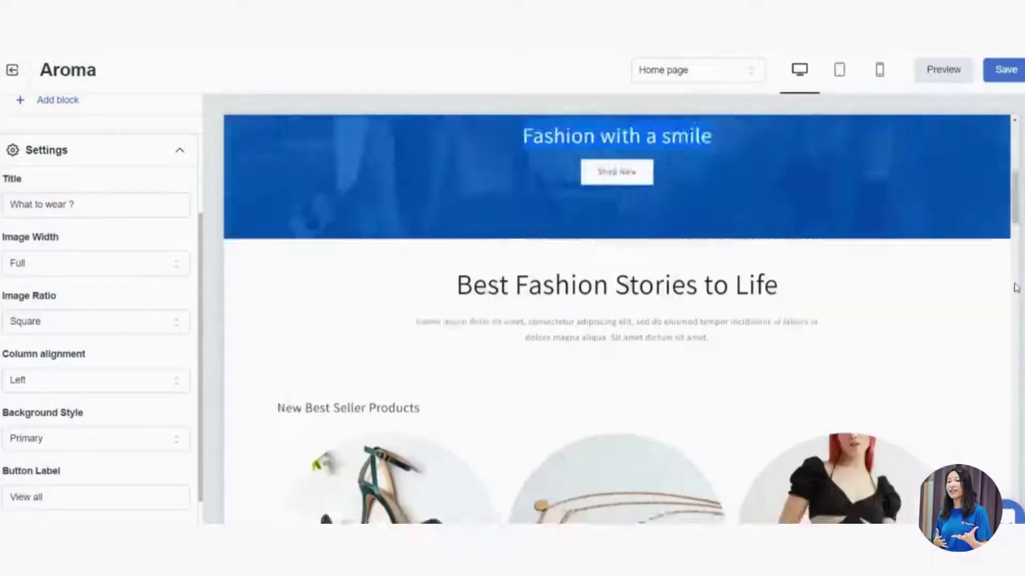
scroll(1014, 283, down, 8)
drag(1016, 235, 1017, 472)
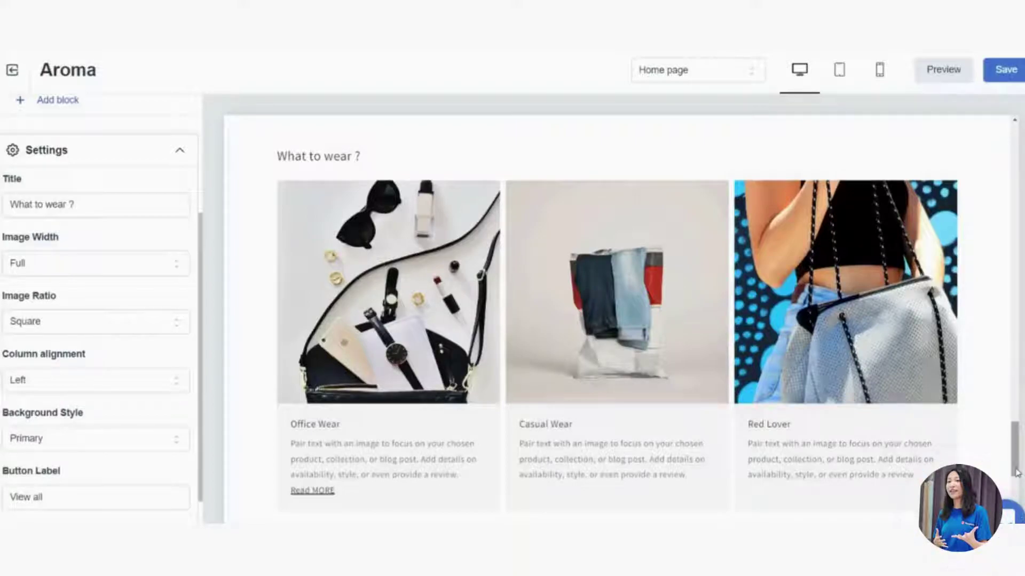
Replace the third column's "Red Lover" title with "Party Wear" and check it in the page preview
click(188, 159)
click(103, 254)
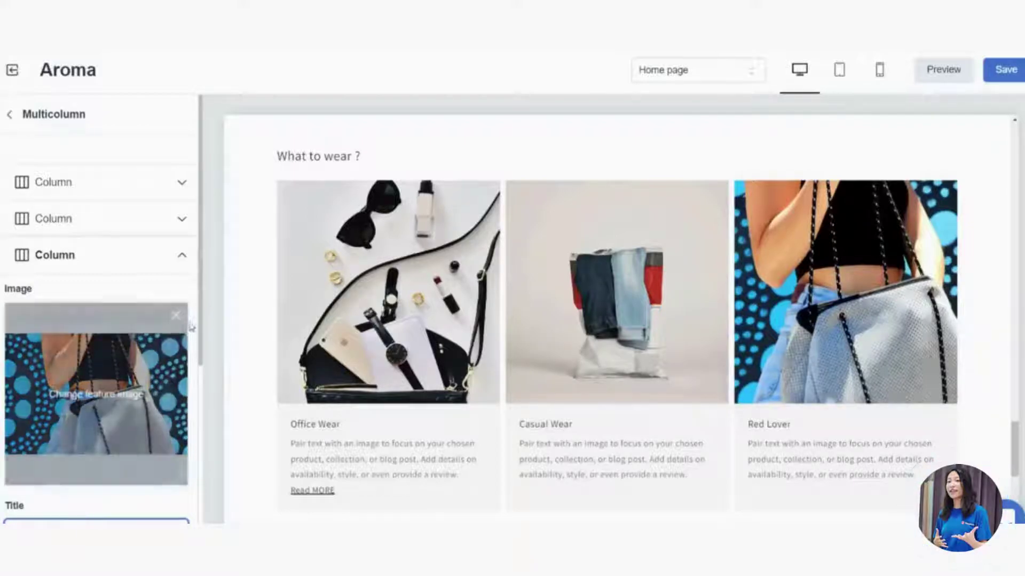
click(143, 262)
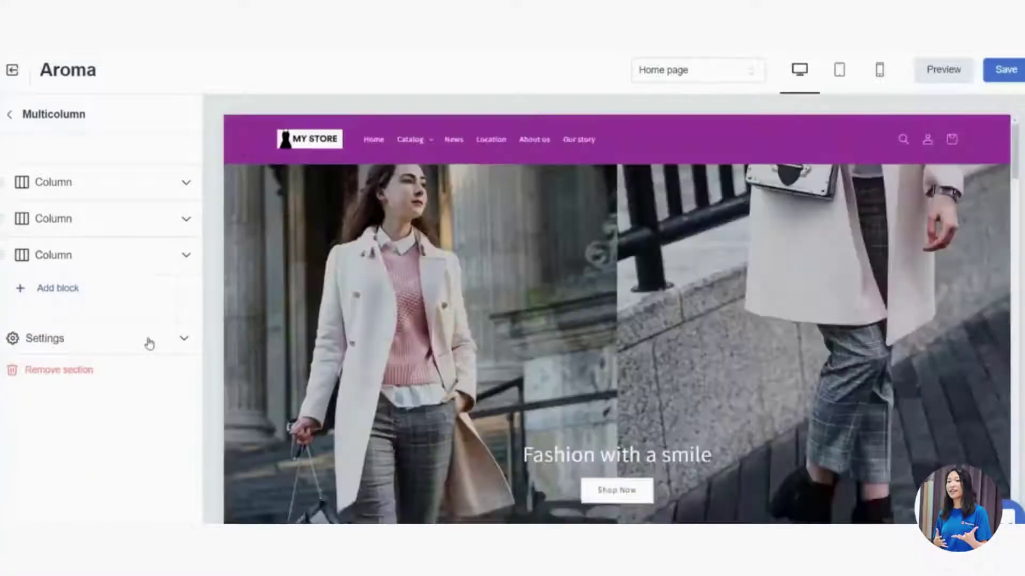
click(146, 343)
drag(1020, 156, 1007, 390)
scroll(1002, 470, up, 3)
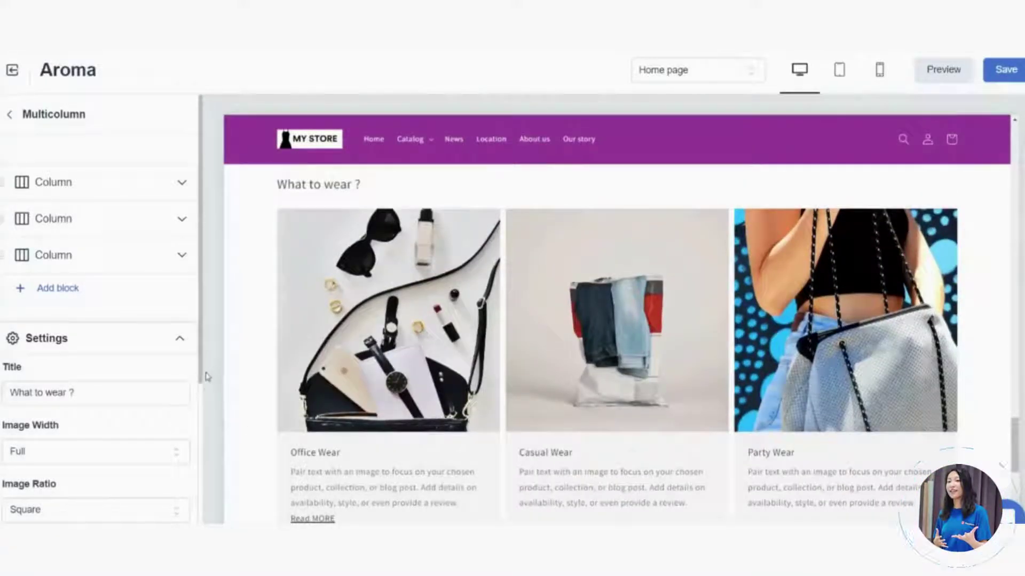
Review the multicolumn section's image width, image ratio options, column alignment, background style and button label settings
scroll(196, 425, down, 2)
scroll(196, 426, down, 2)
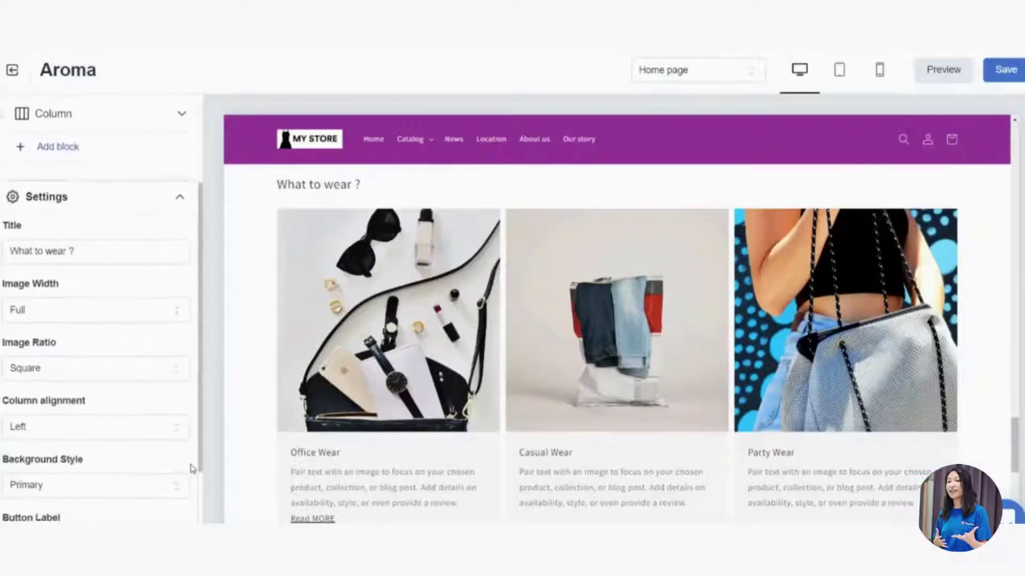
scroll(191, 475, up, 1)
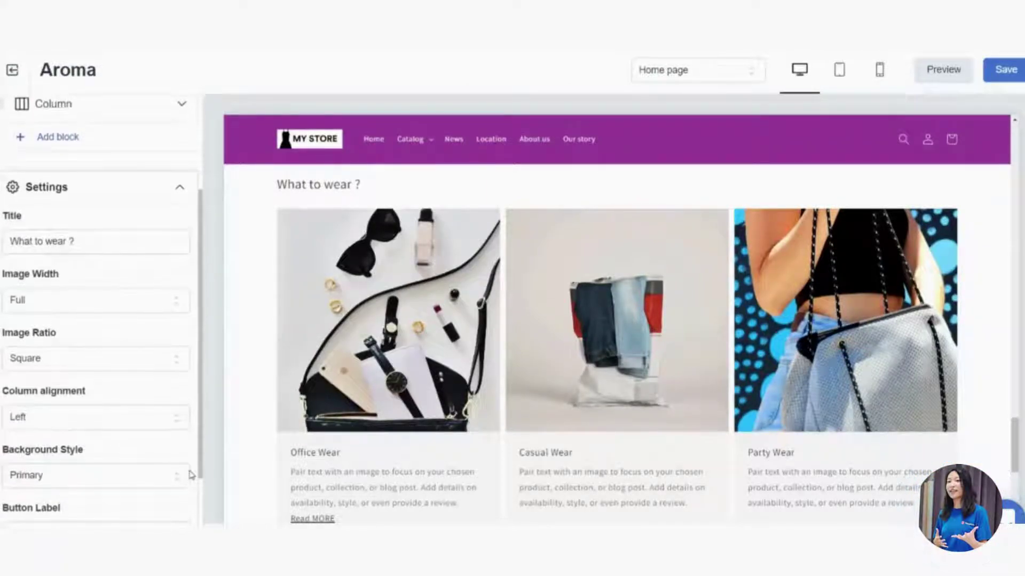
click(53, 360)
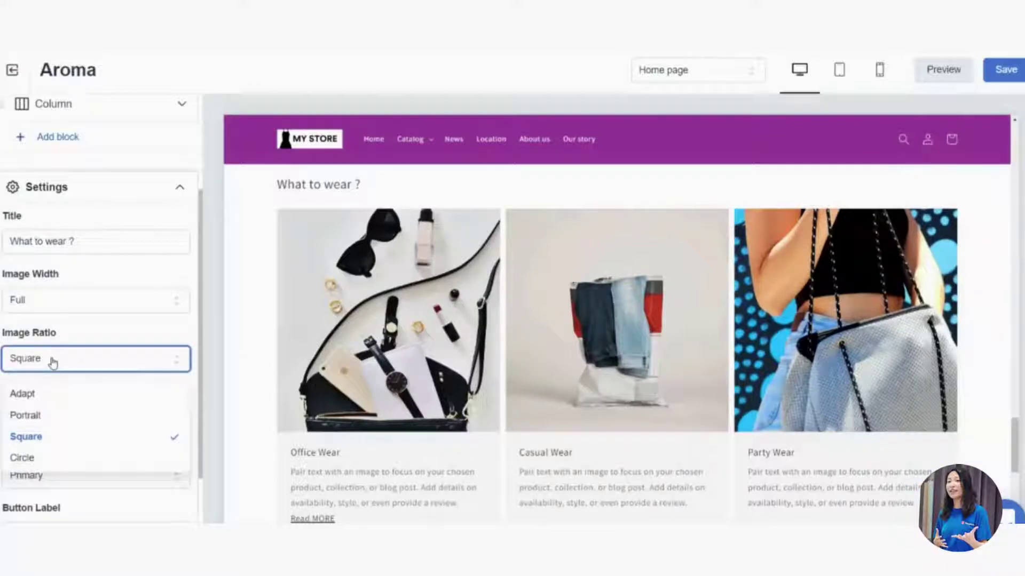
click(90, 362)
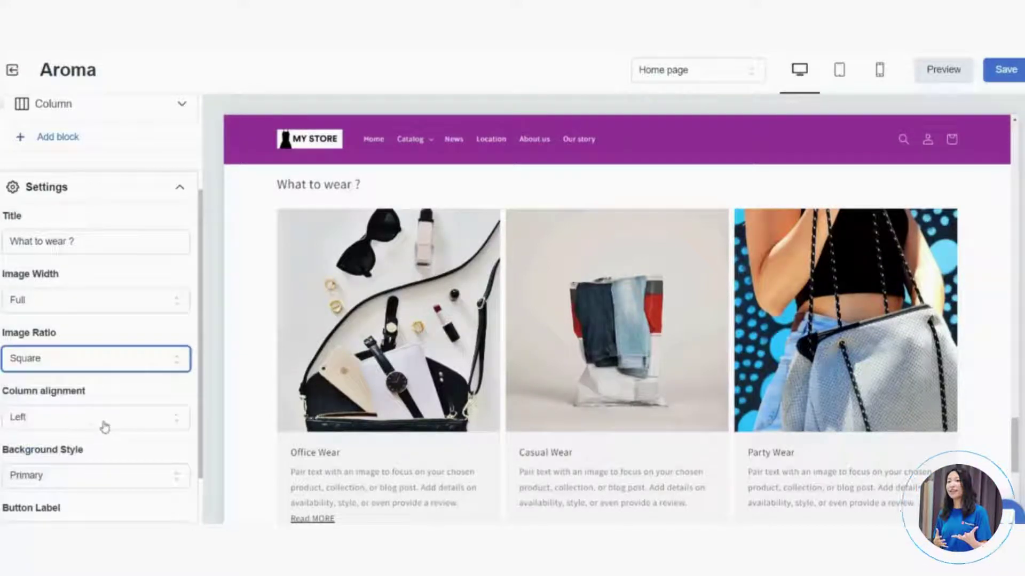
scroll(107, 331, down, 2)
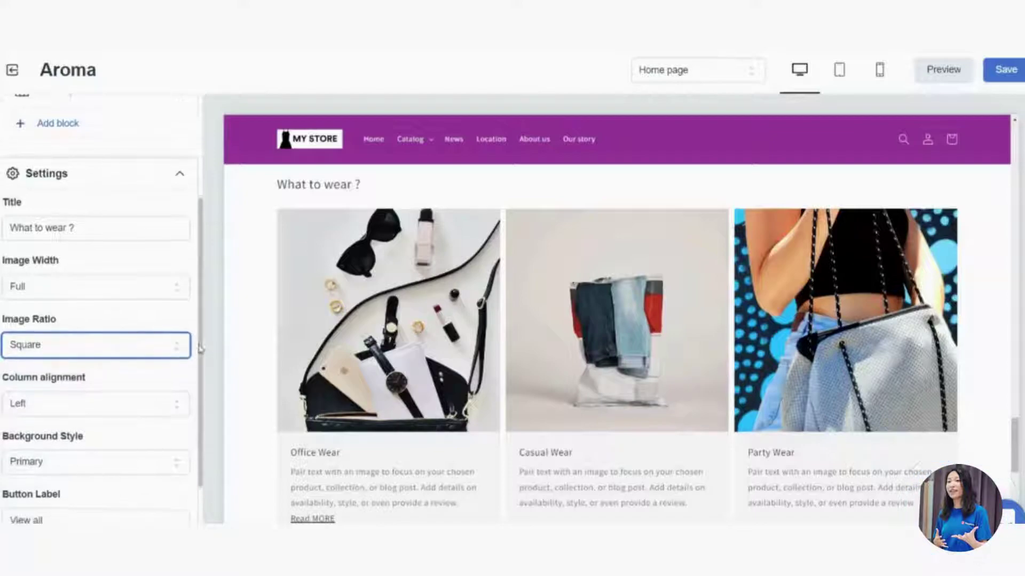
key(Tab)
key(Tab)
scroll(205, 344, up, 1)
drag(205, 345, 204, 228)
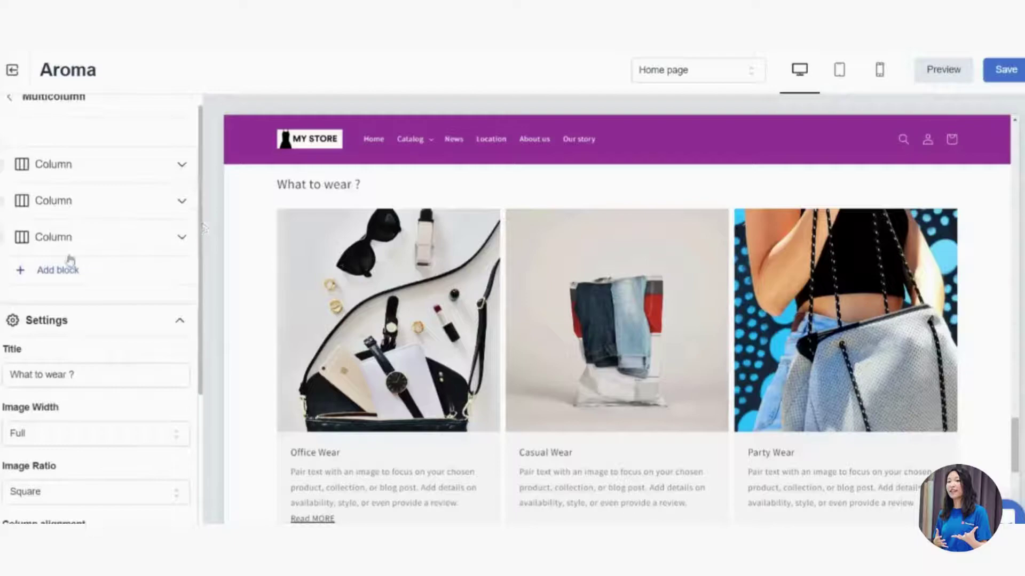
Return to the home page's section list and add a Slider section below the Multicolumn section
click(41, 107)
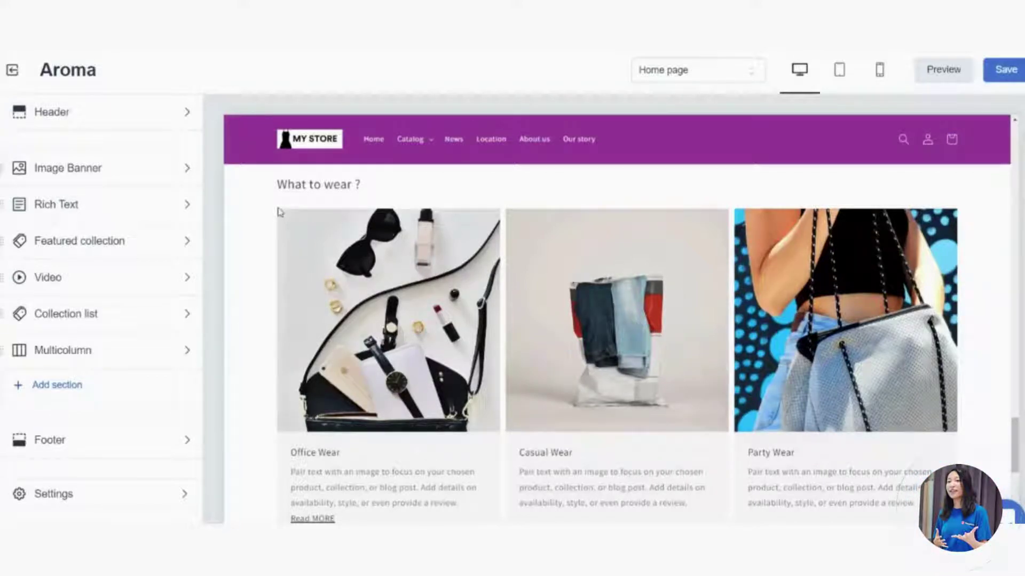
click(60, 386)
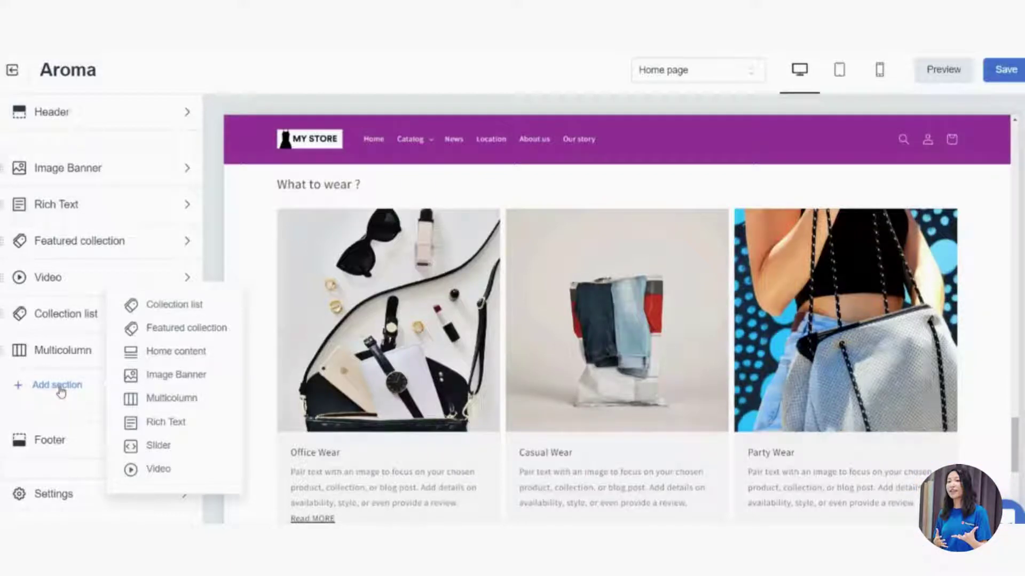
click(60, 391)
click(61, 391)
click(141, 446)
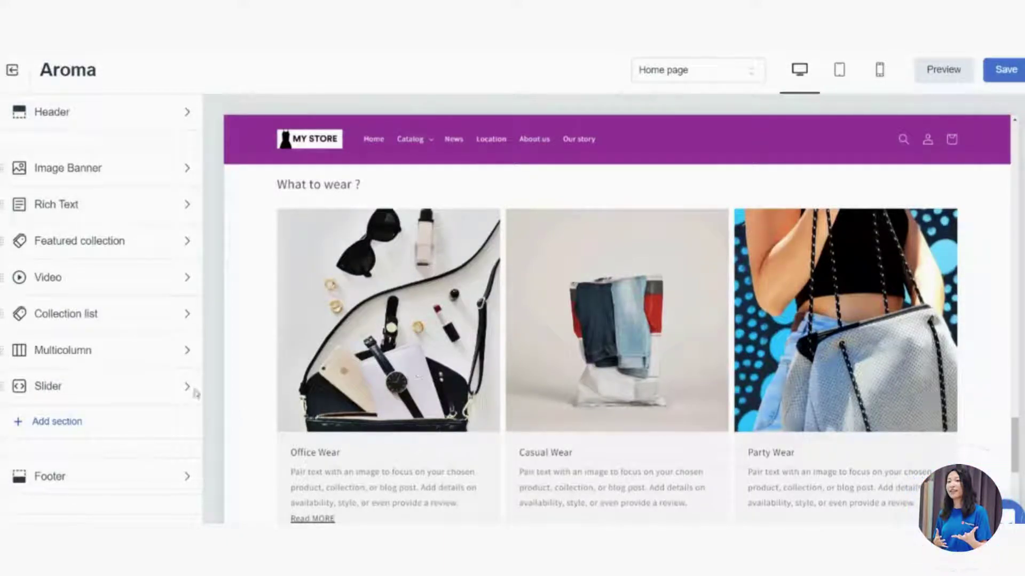
Open the new Slider section and switch between its empty slides in the page preview
click(130, 395)
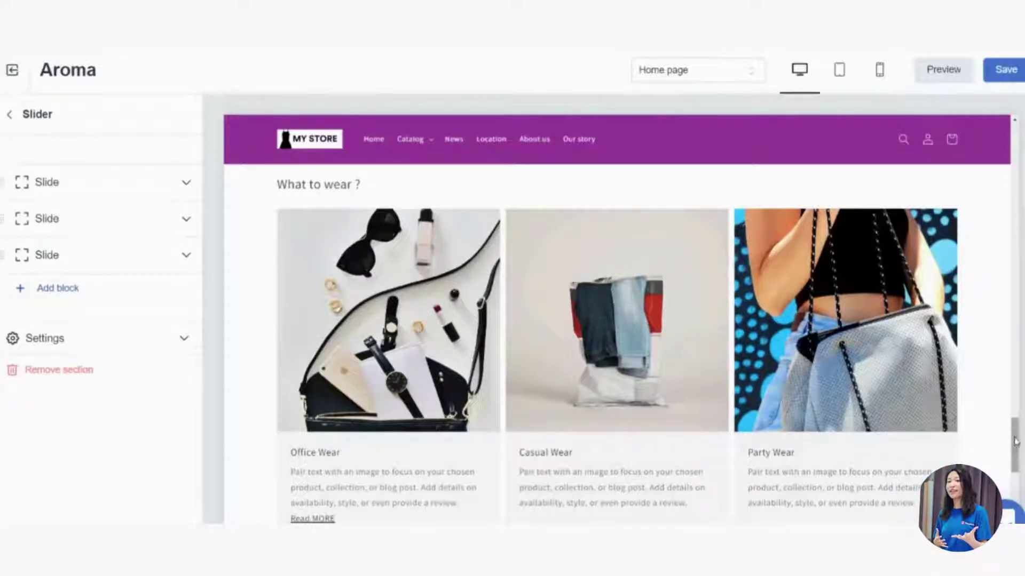
drag(1015, 441, 1015, 483)
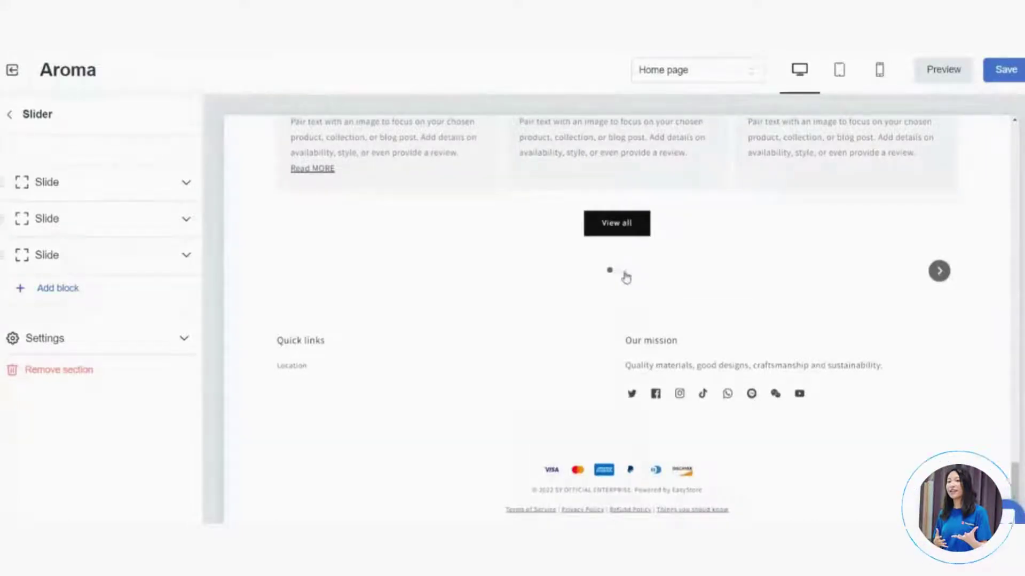
click(626, 276)
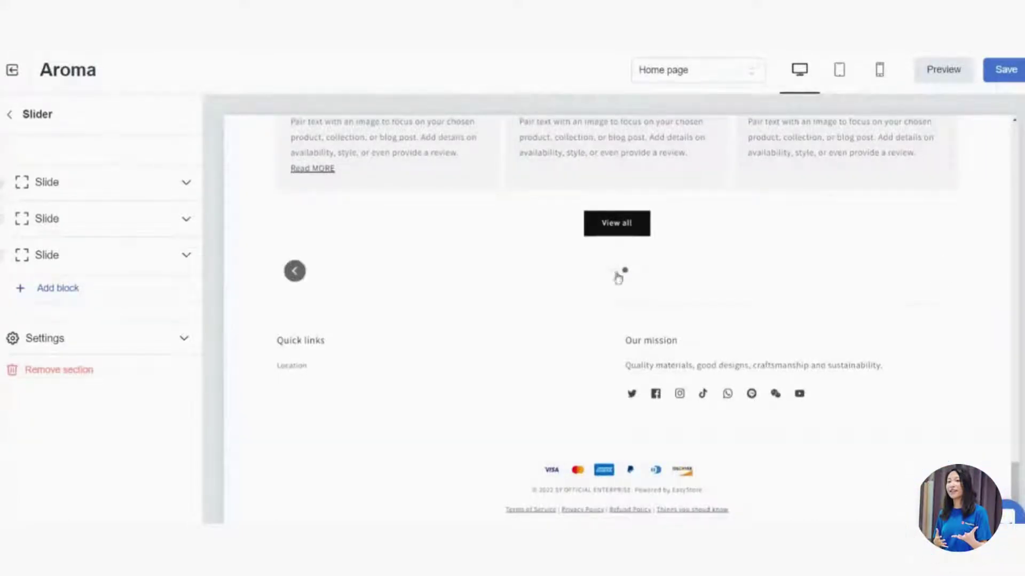
click(610, 272)
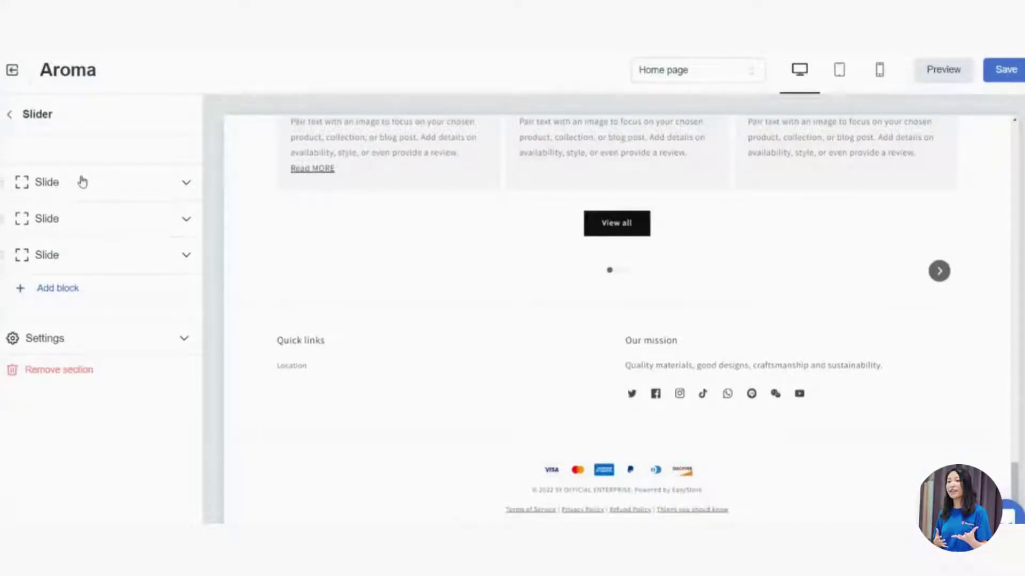
Upload "11. Top Slider-1.jpg" as the first slide's image in the Slider section
click(111, 194)
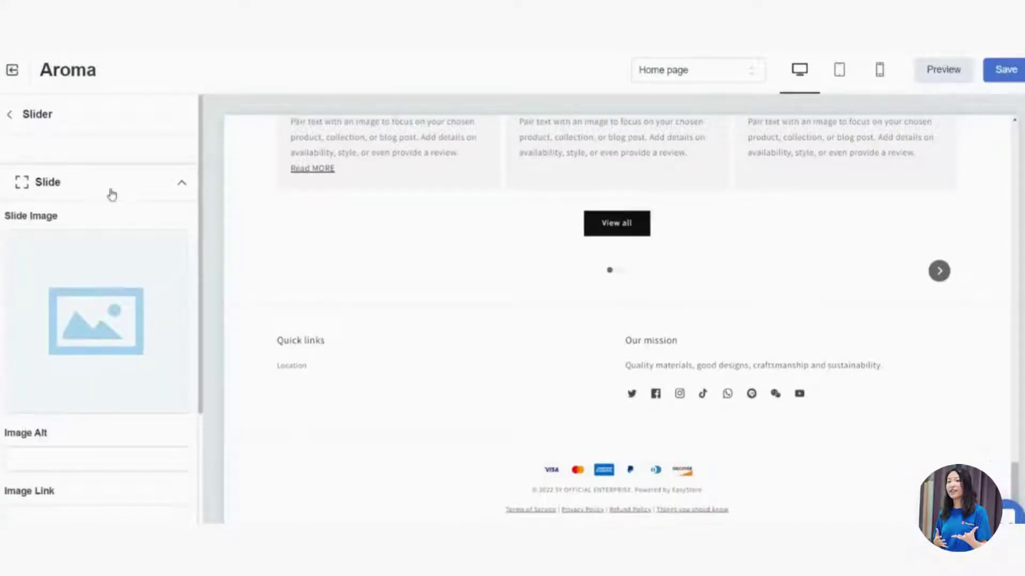
click(100, 326)
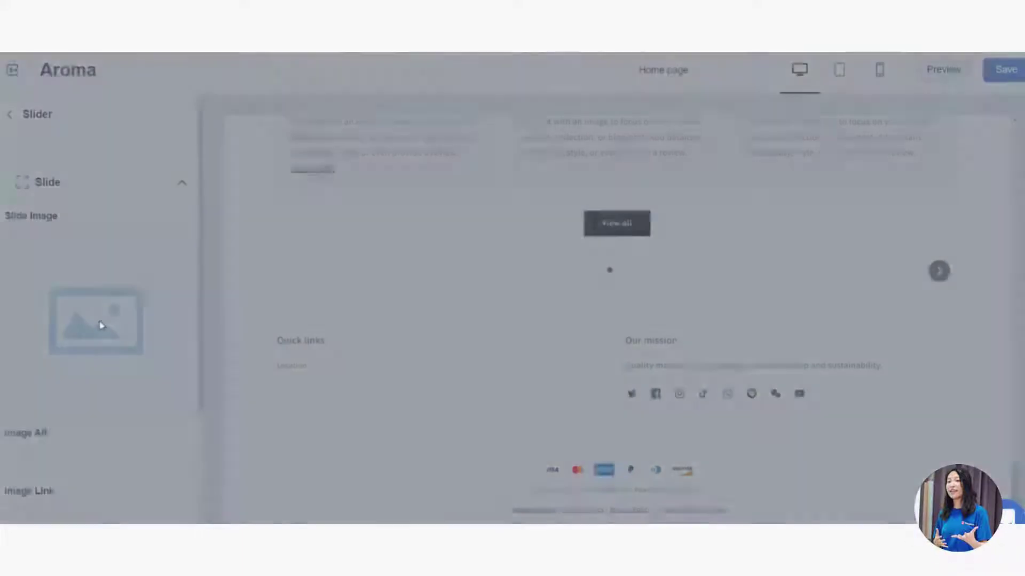
click(447, 205)
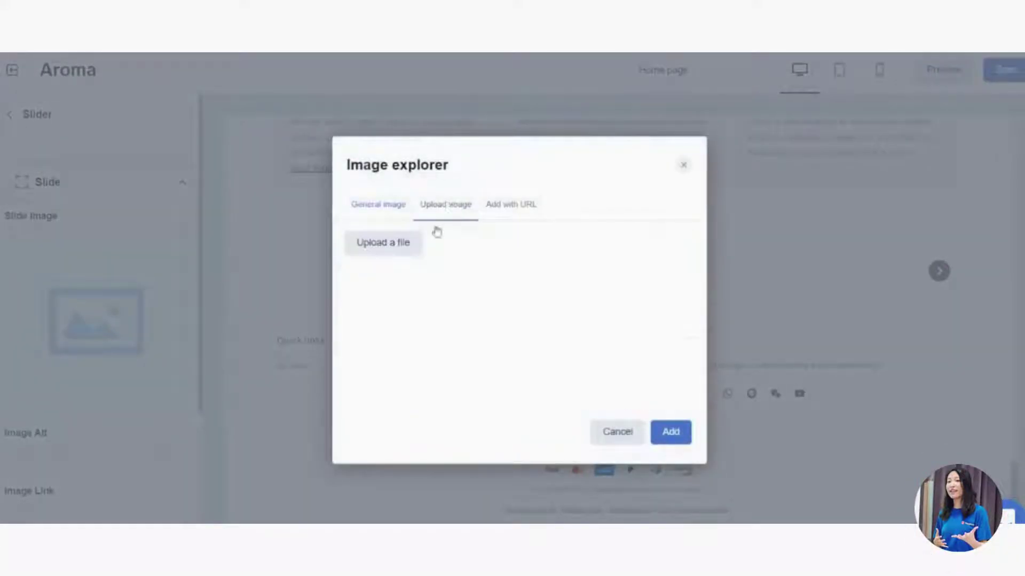
click(407, 246)
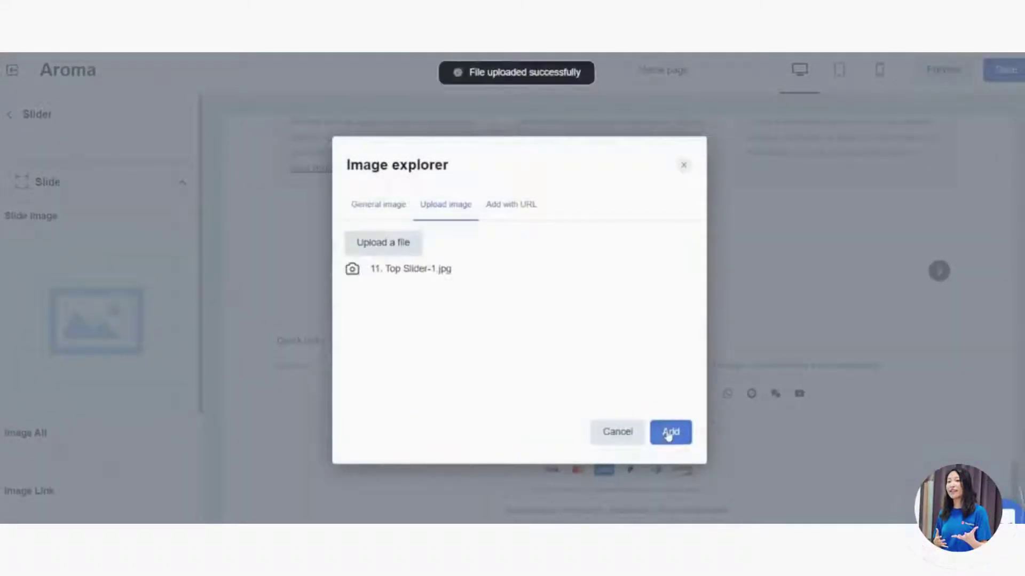
click(669, 432)
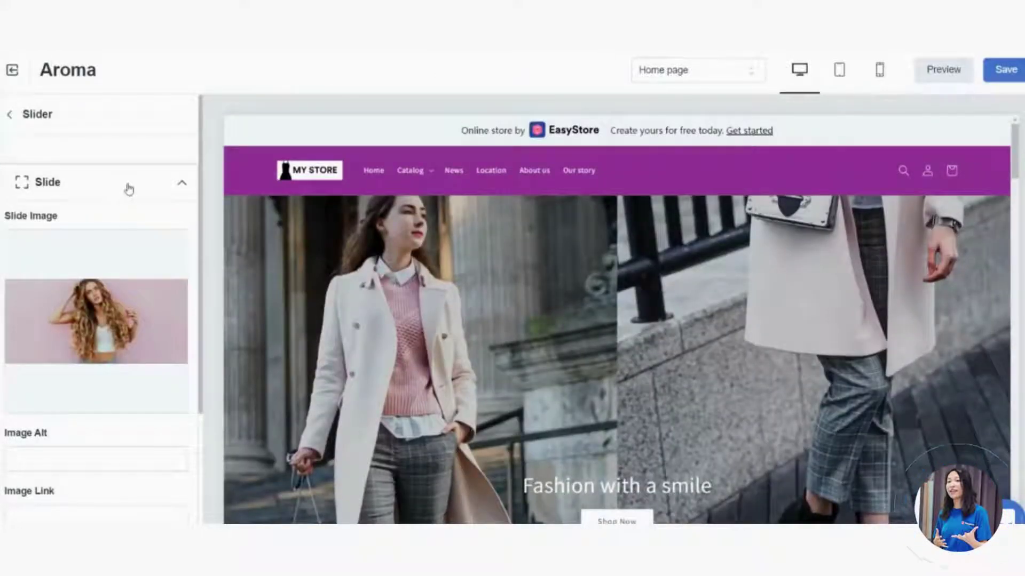
click(129, 189)
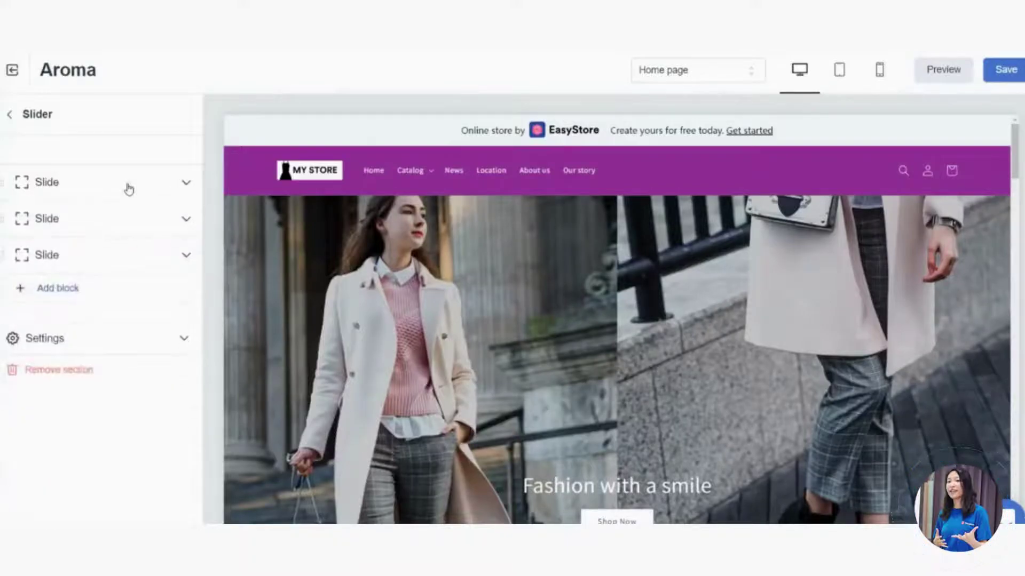
Upload the photo of the woman in sunglasses as the second slide's image
click(131, 229)
click(114, 351)
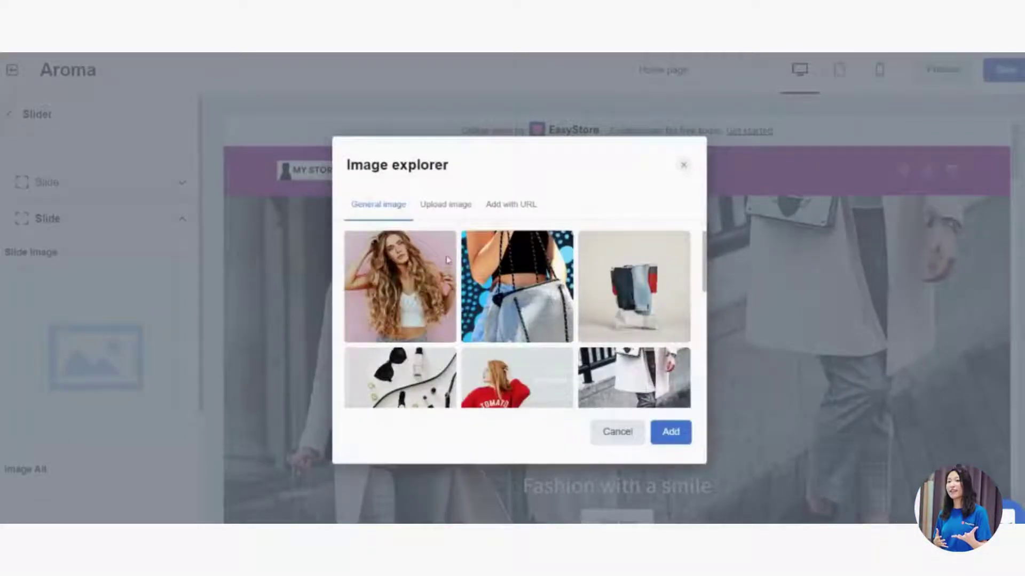
click(448, 214)
click(391, 247)
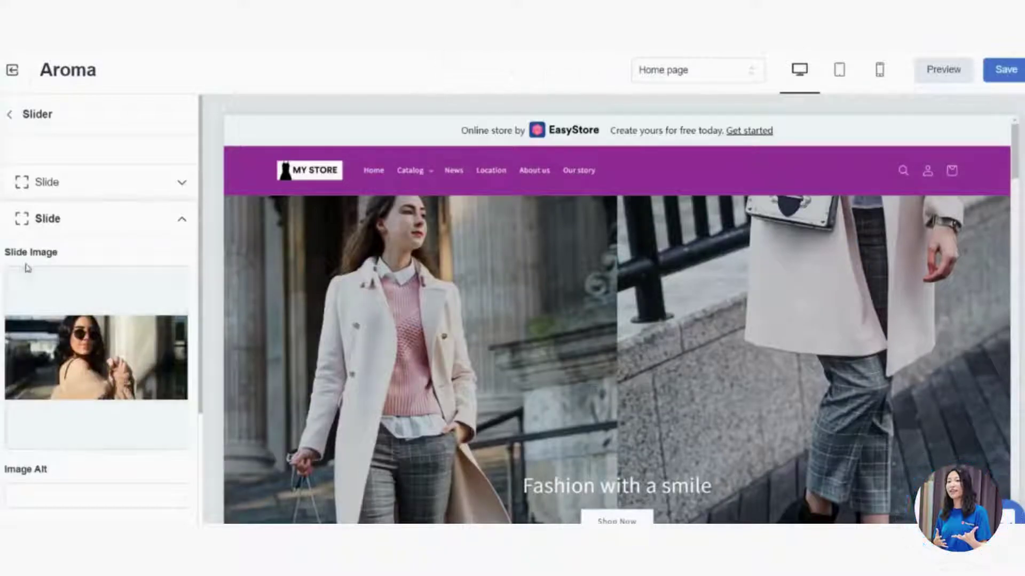
click(81, 230)
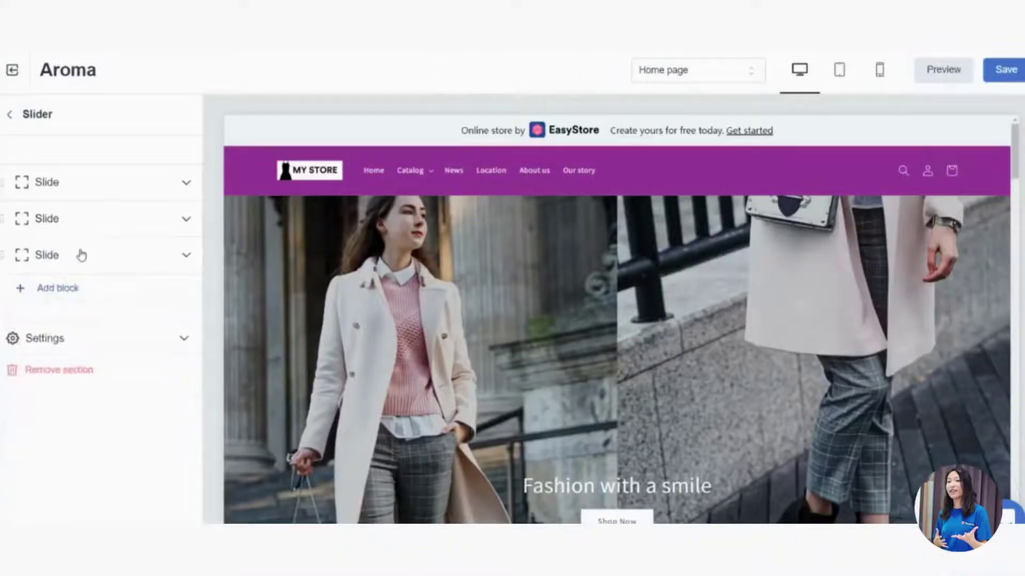
Remove the empty third slide block from the Slider section
click(80, 253)
drag(202, 239, 194, 398)
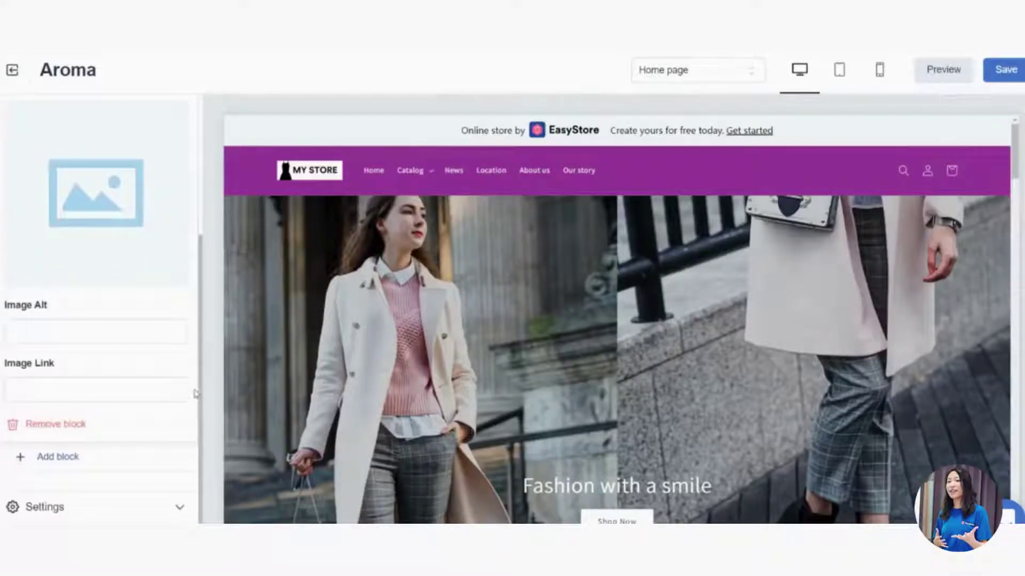
click(21, 426)
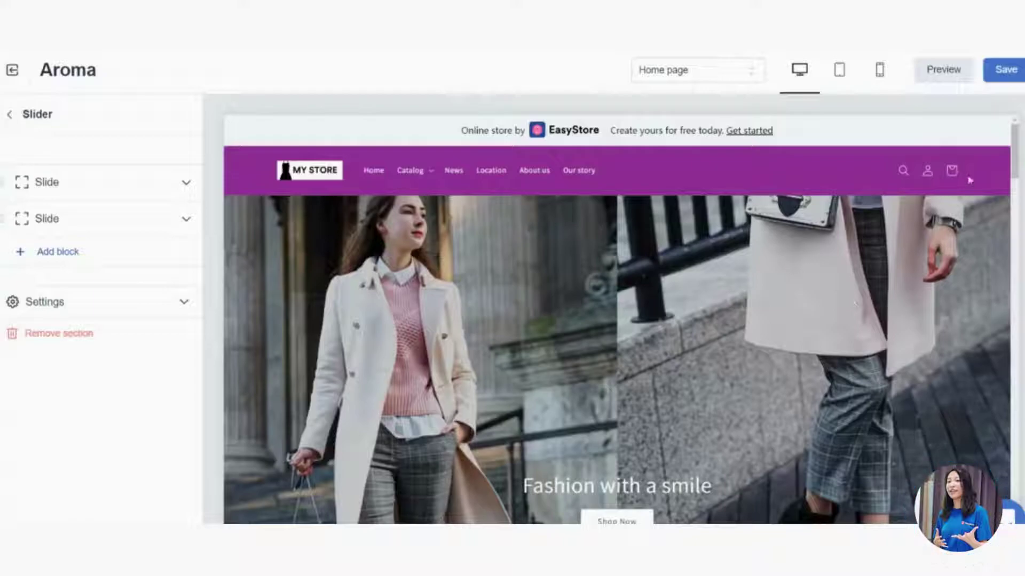
Find the slider in the page preview and flip back and forth between its two image slides
drag(1015, 149, 1015, 483)
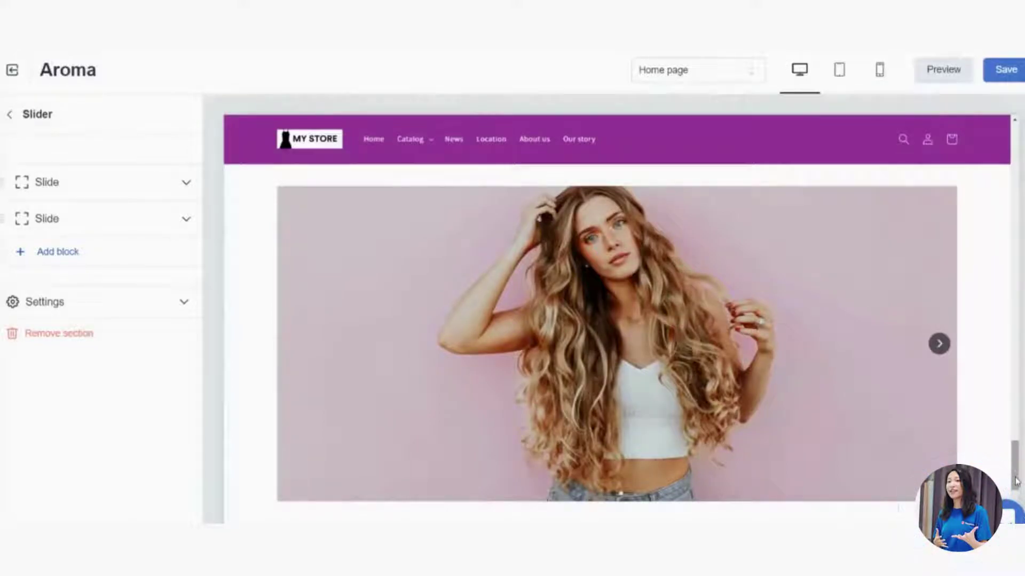
click(938, 344)
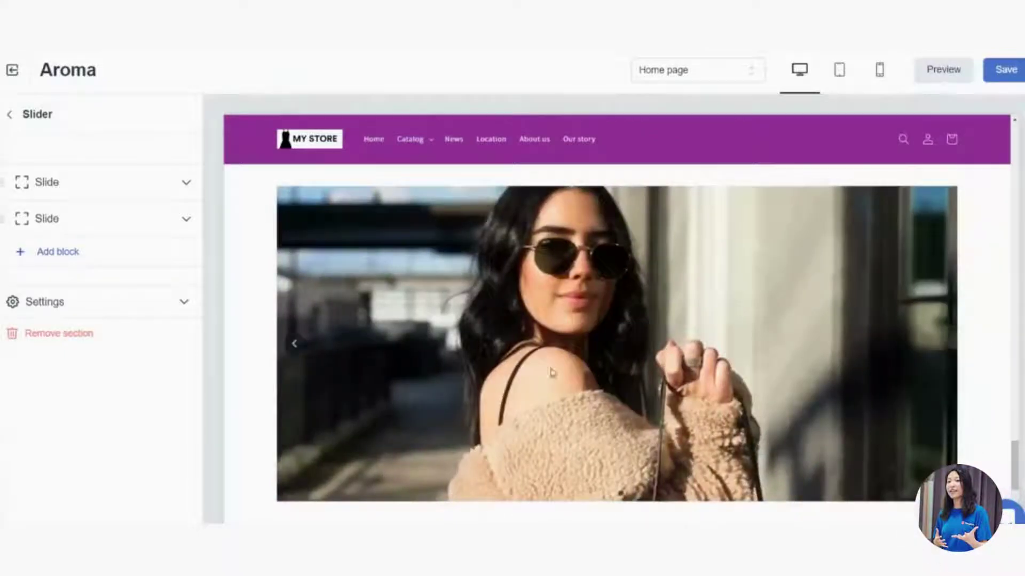
click(295, 350)
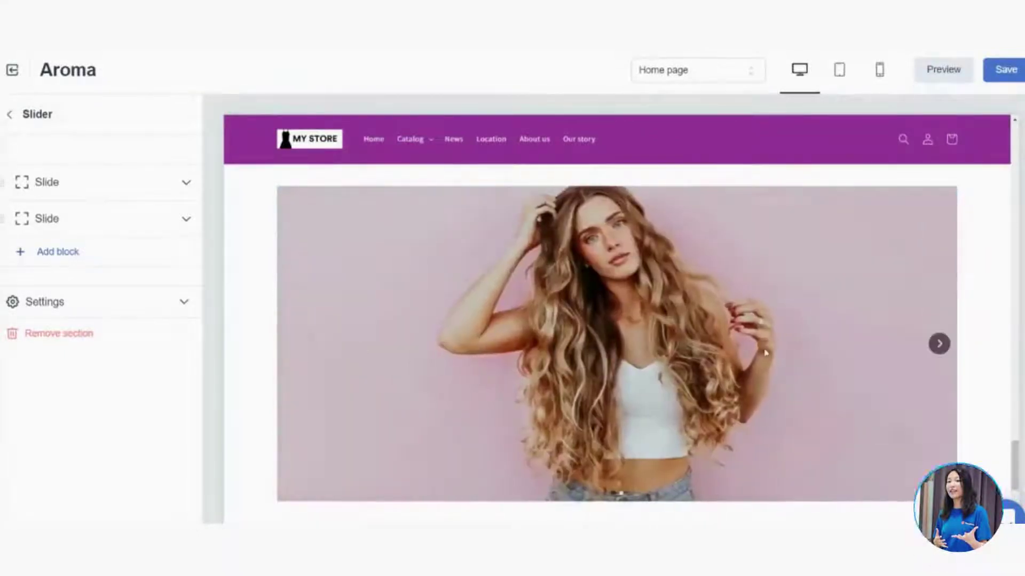
click(938, 351)
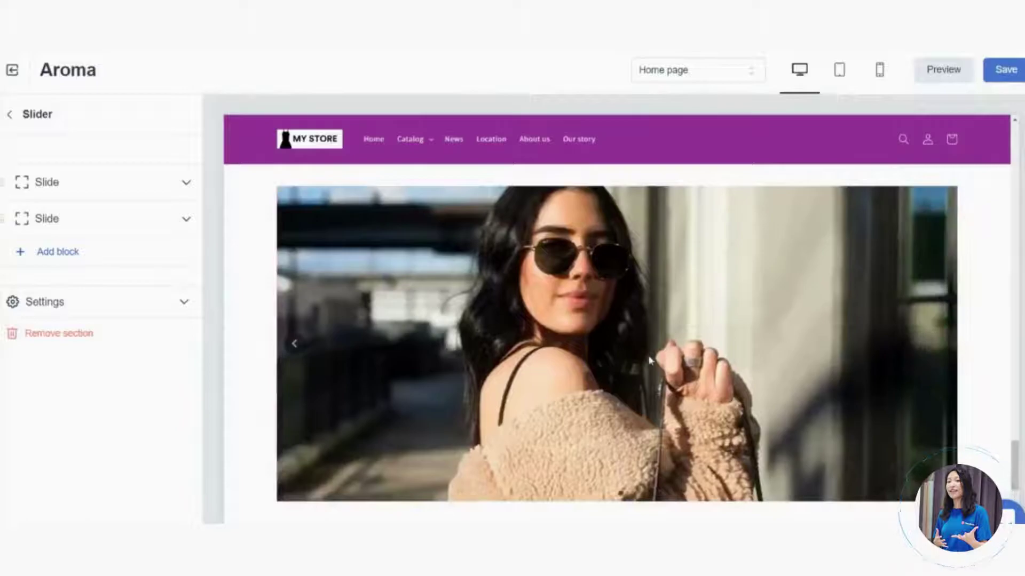
click(297, 346)
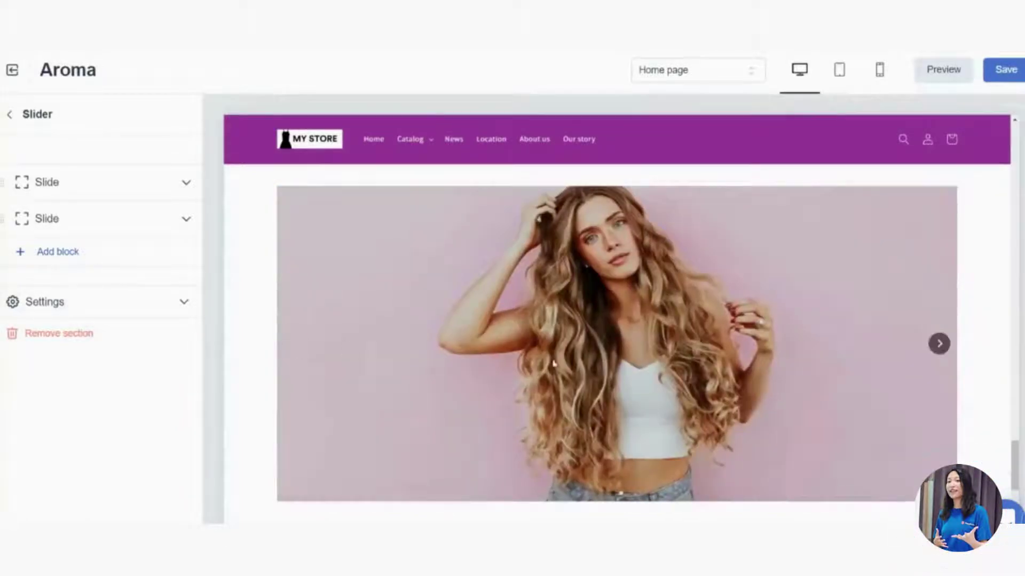
click(939, 344)
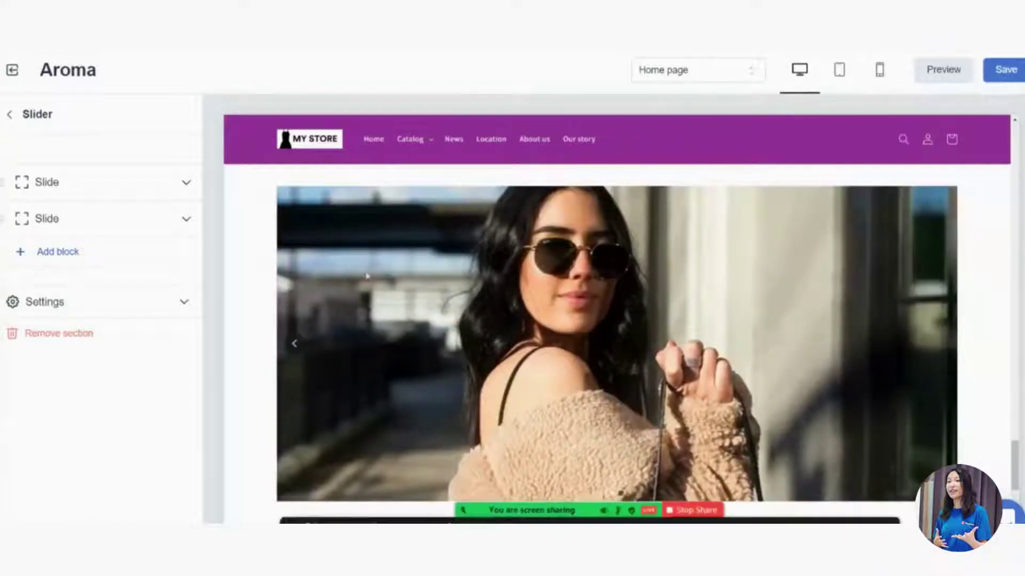
Set the Slider section's title to "Our Models" and enable Full Width
click(87, 314)
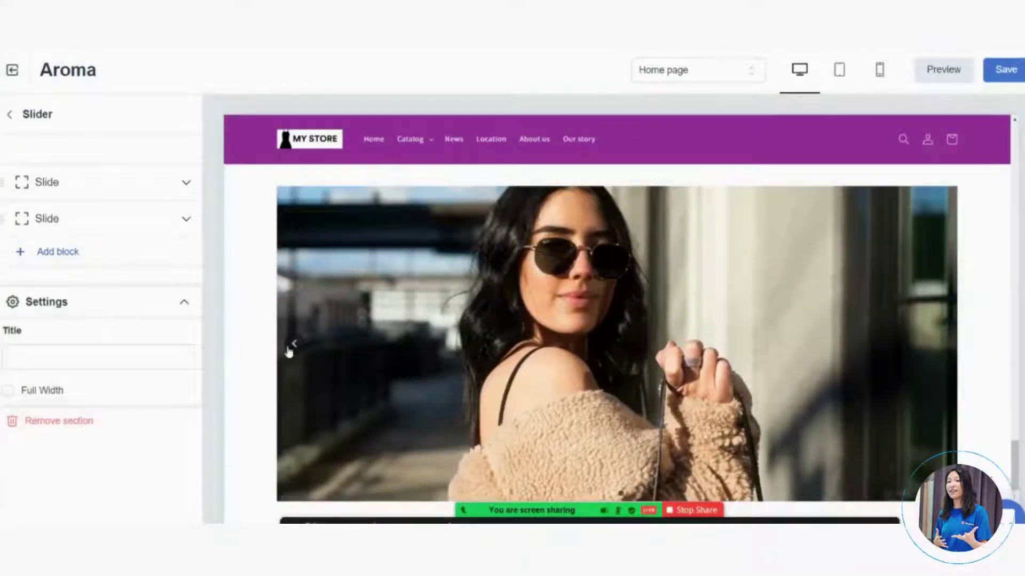
click(109, 359)
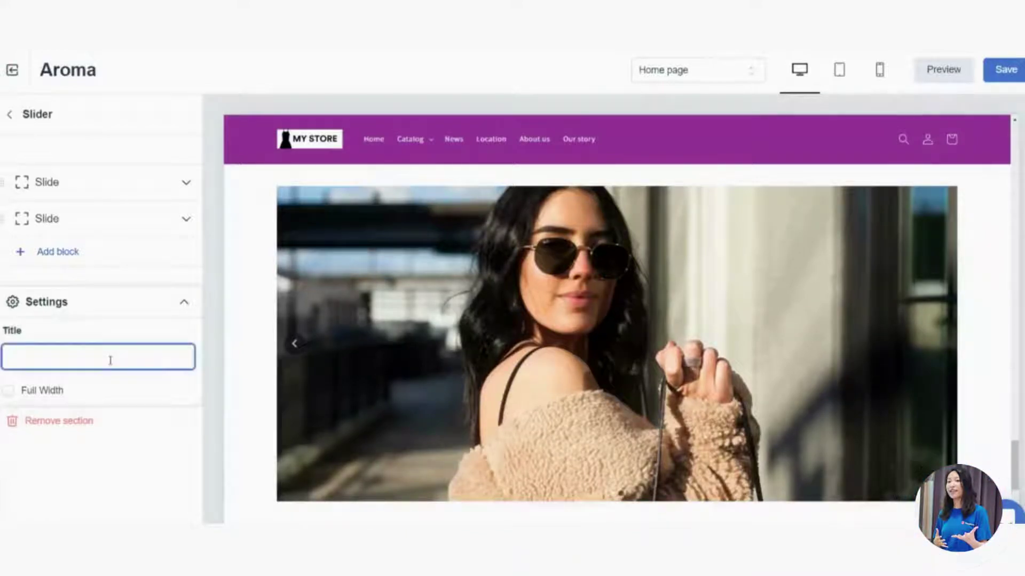
text(Our Models)
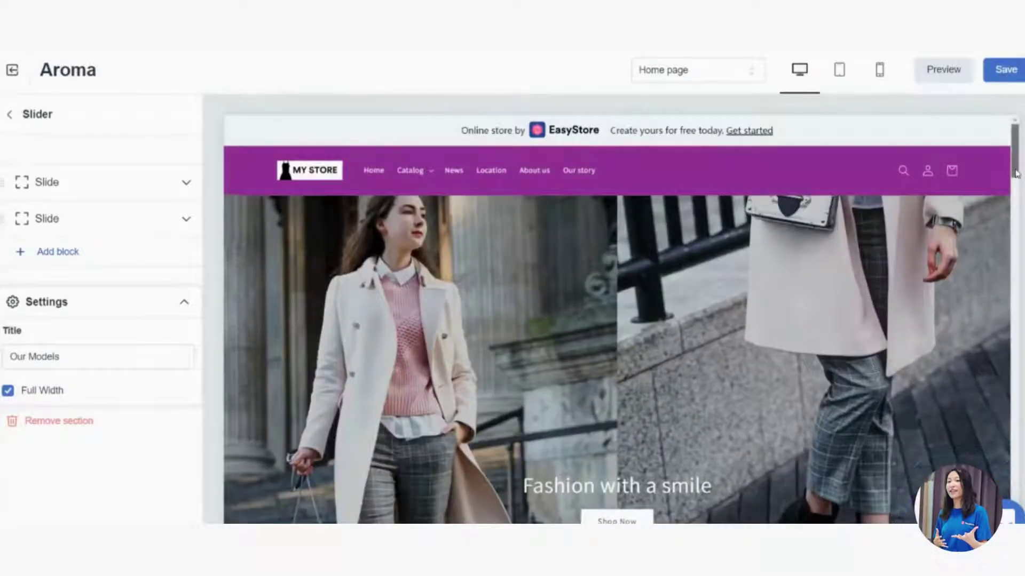
Check both slides of the full-width "Our Models" slider in the page preview and return to the section list
scroll(1000, 217, down, 20)
scroll(617, 319, down, 7)
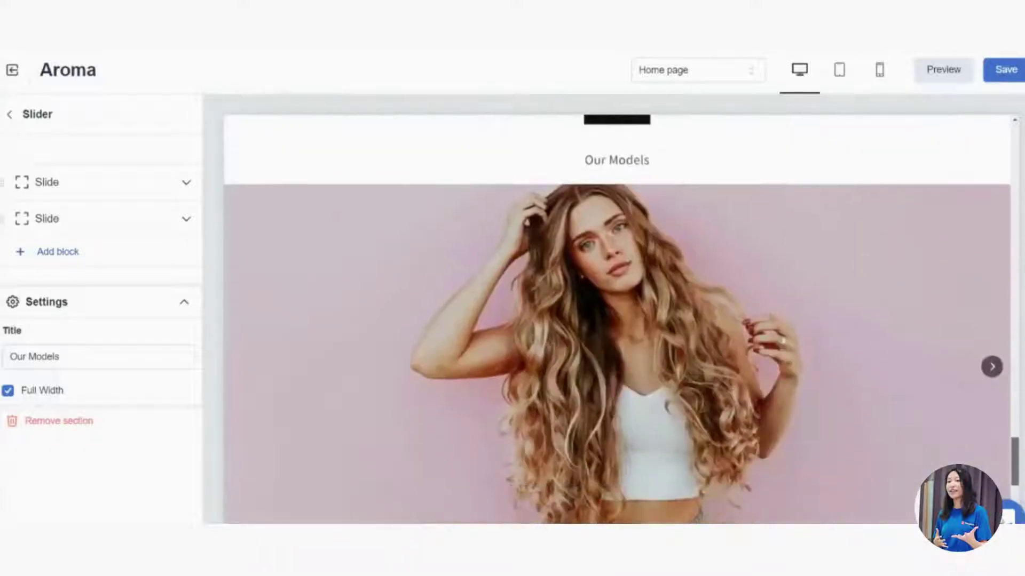
scroll(1016, 487, down, 1)
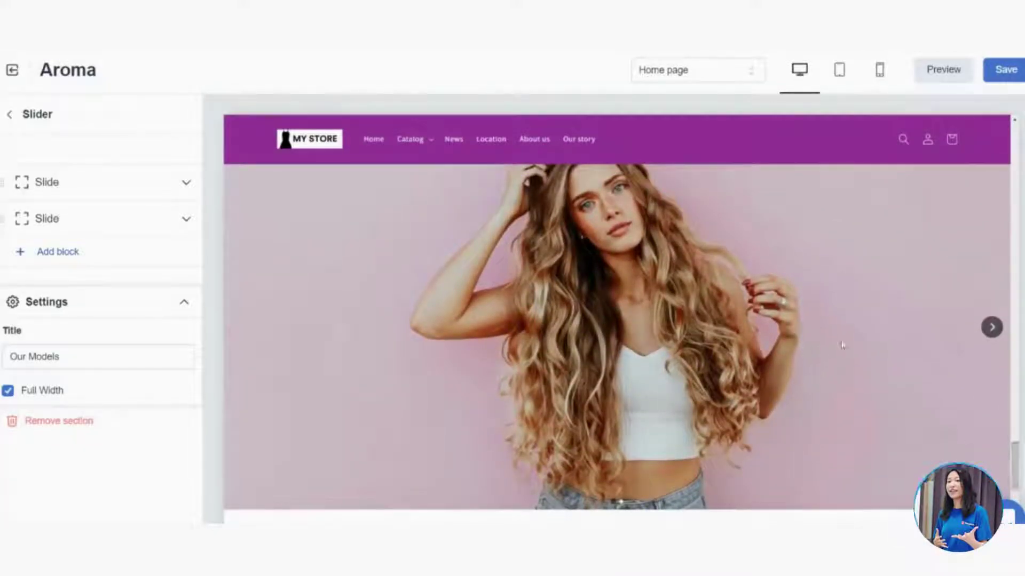
click(991, 327)
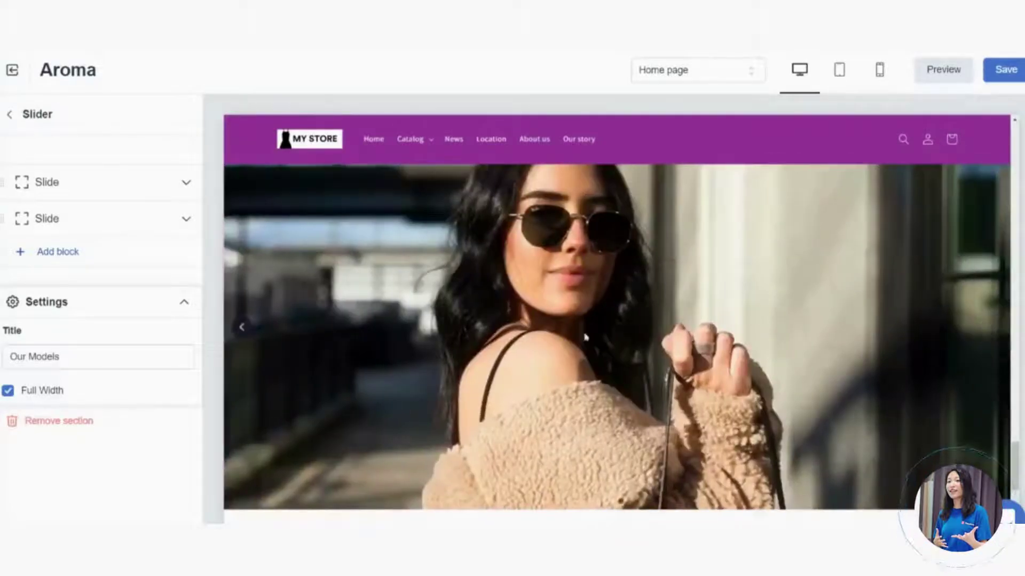
click(242, 334)
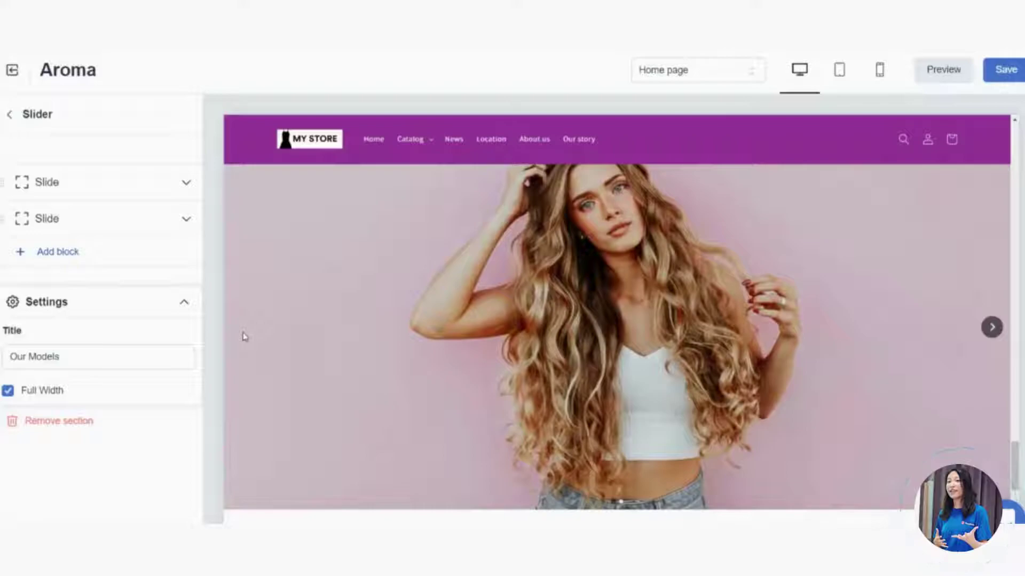
click(81, 314)
click(11, 115)
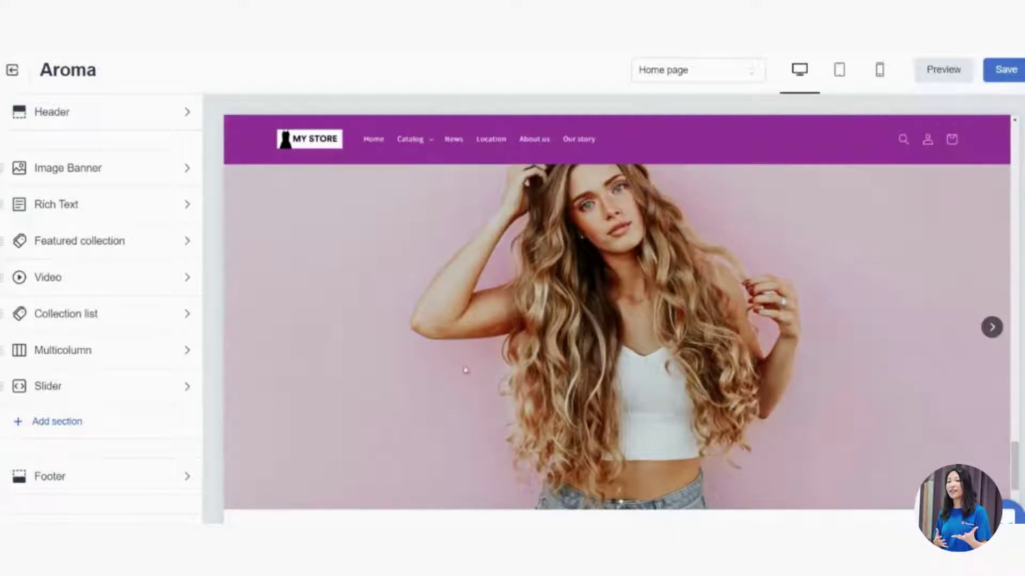
Look over the home page preview from the header and image banner down to the slider and footer
mouse_move(1015, 465)
mouse_down()
mouse_move(1014, 144)
mouse_move(977, 313)
mouse_move(979, 409)
mouse_move(1003, 480)
mouse_move(1010, 453)
mouse_move(1010, 465)
mouse_up()
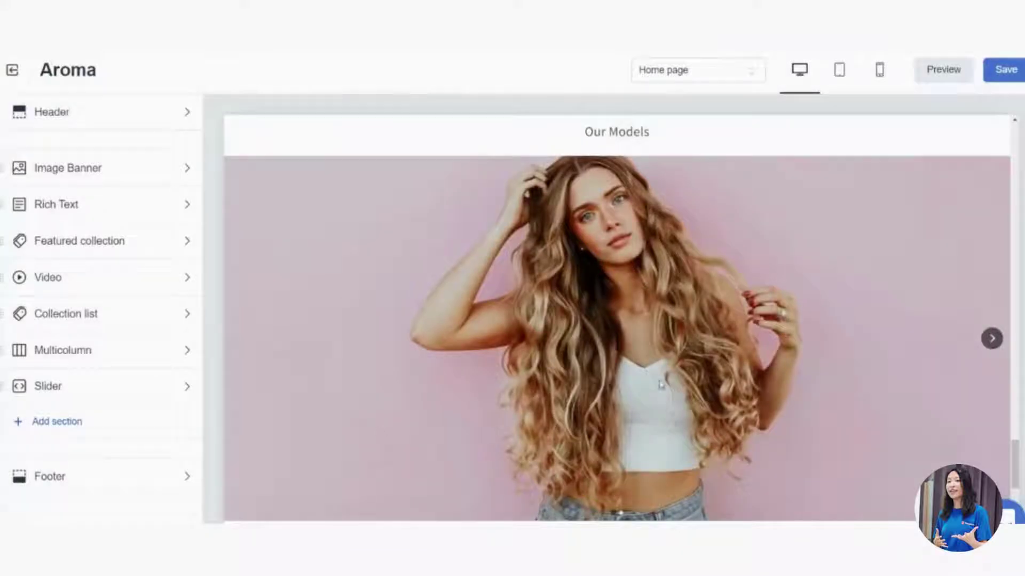
drag(1008, 453, 1021, 110)
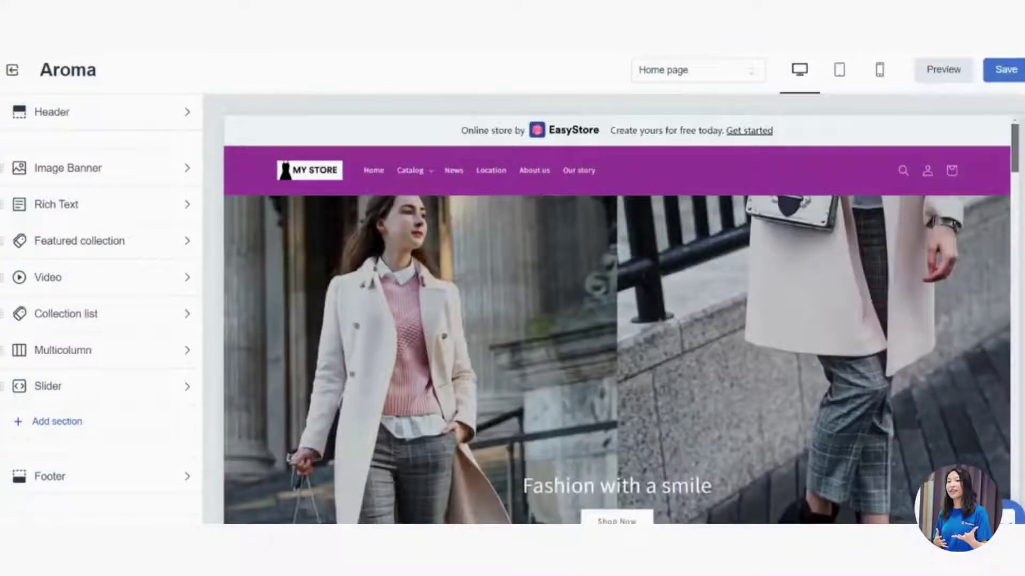
scroll(1002, 129, down, 5)
scroll(1003, 143, up, 4)
scroll(1006, 137, up, 1)
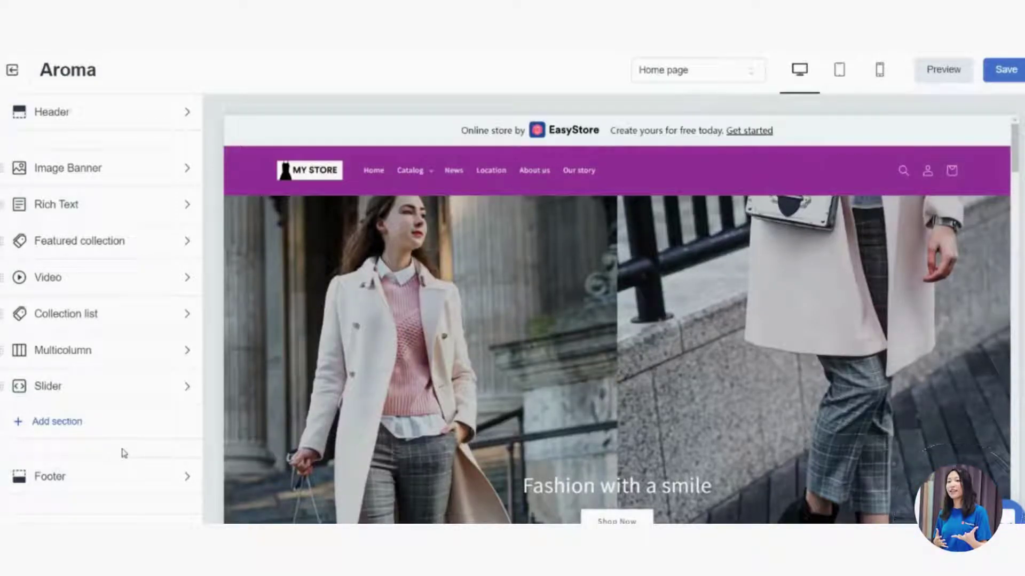
scroll(1011, 183, down, 1)
drag(1012, 183, 1014, 472)
scroll(618, 344, up, 1)
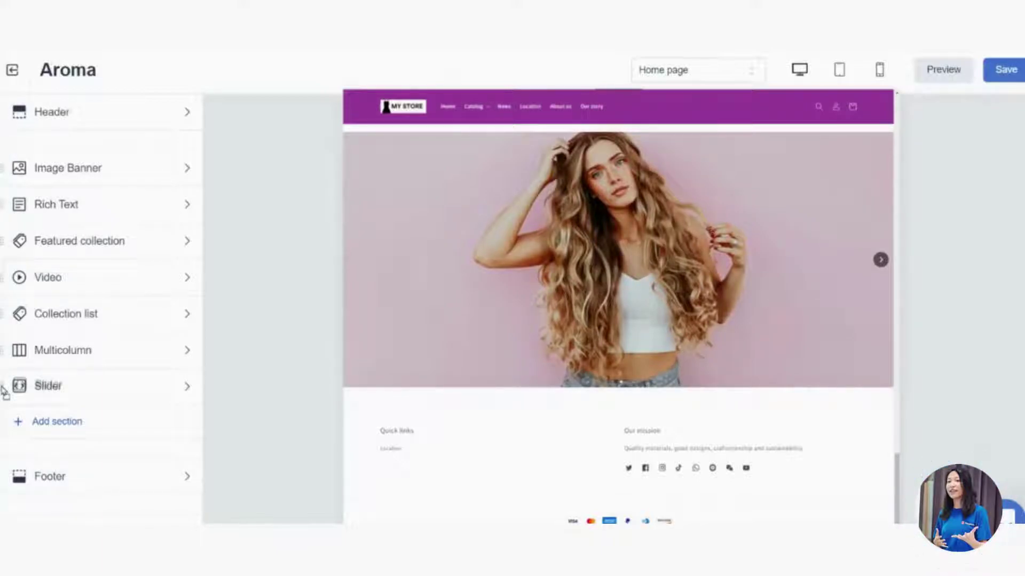
Reorder the home page sections, moving Slider above Image Banner and placing Image Banner below Rich Text
drag(5, 391, 3, 168)
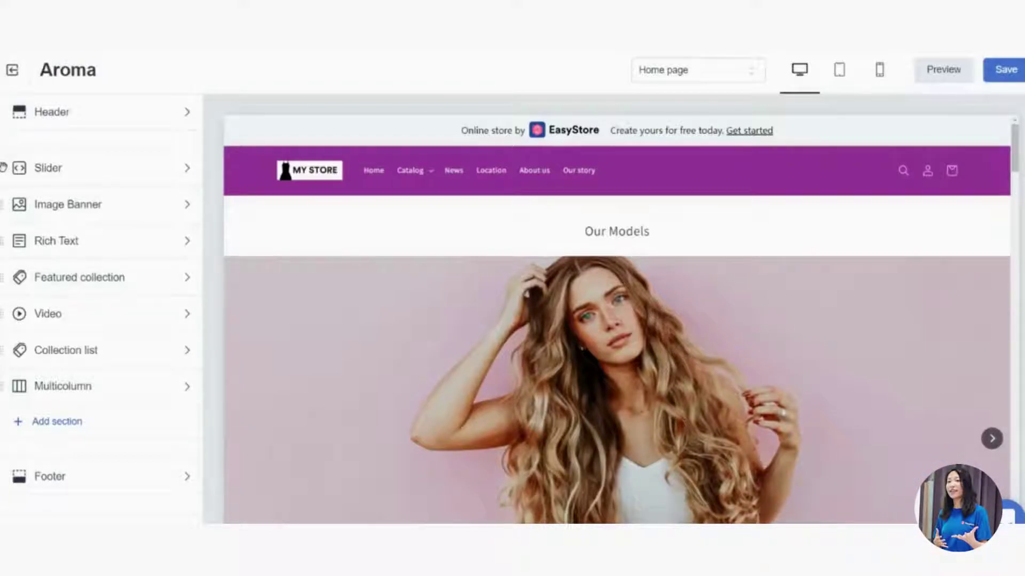
drag(5, 194, 5, 238)
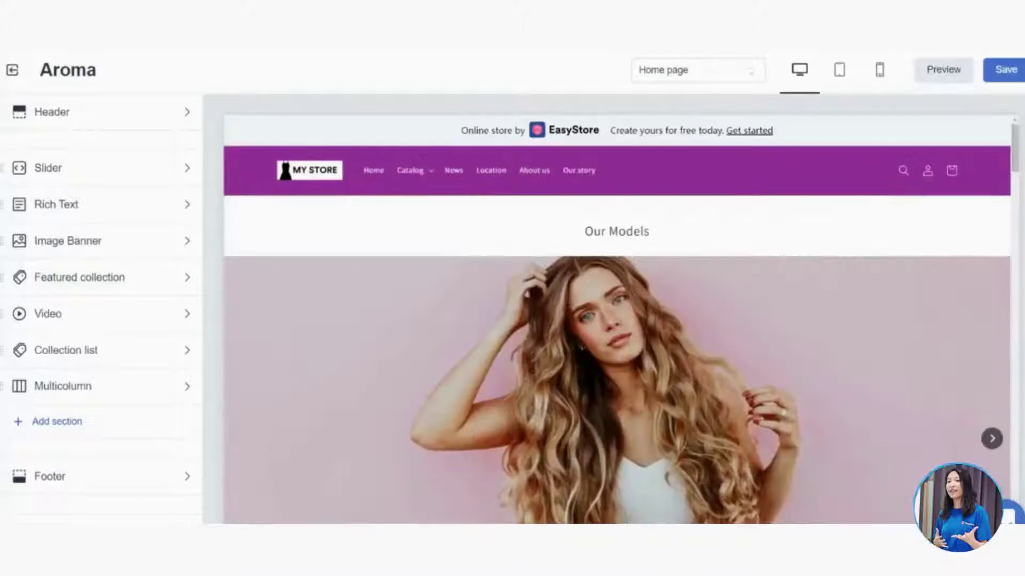
Review the reordered page down to its end, open the Footer section and examine its Quick links and Our mission columns
scroll(1004, 205, down, 6)
scroll(1002, 205, down, 10)
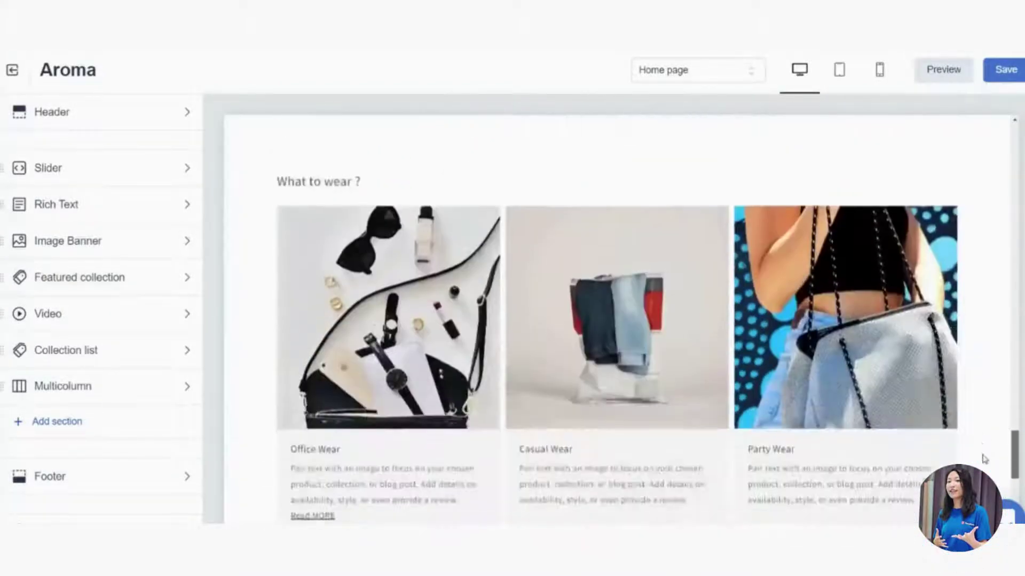
scroll(985, 457, down, 5)
scroll(1010, 506, up, 3)
scroll(1011, 506, down, 3)
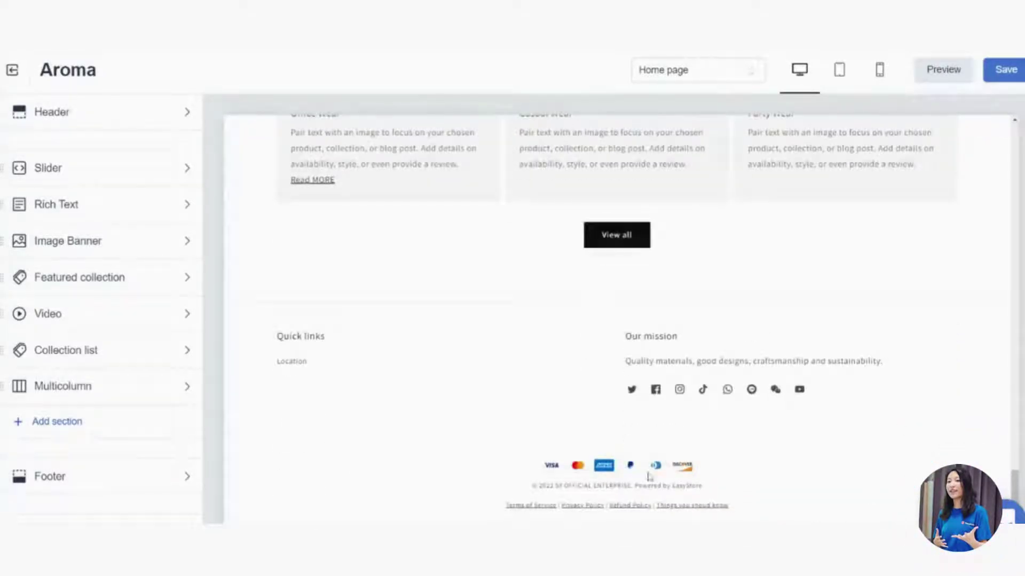
click(123, 480)
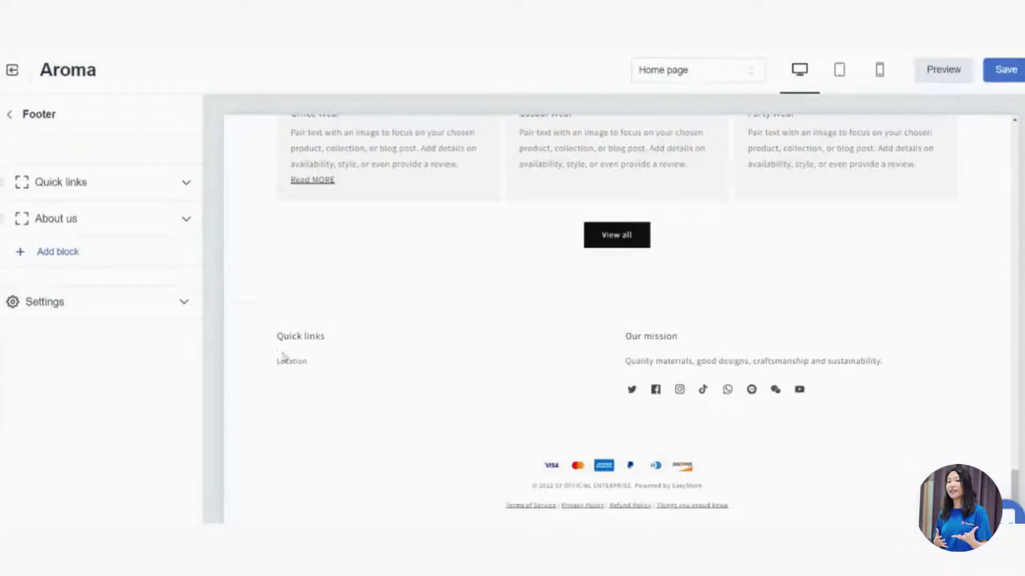
drag(631, 351, 586, 348)
click(572, 351)
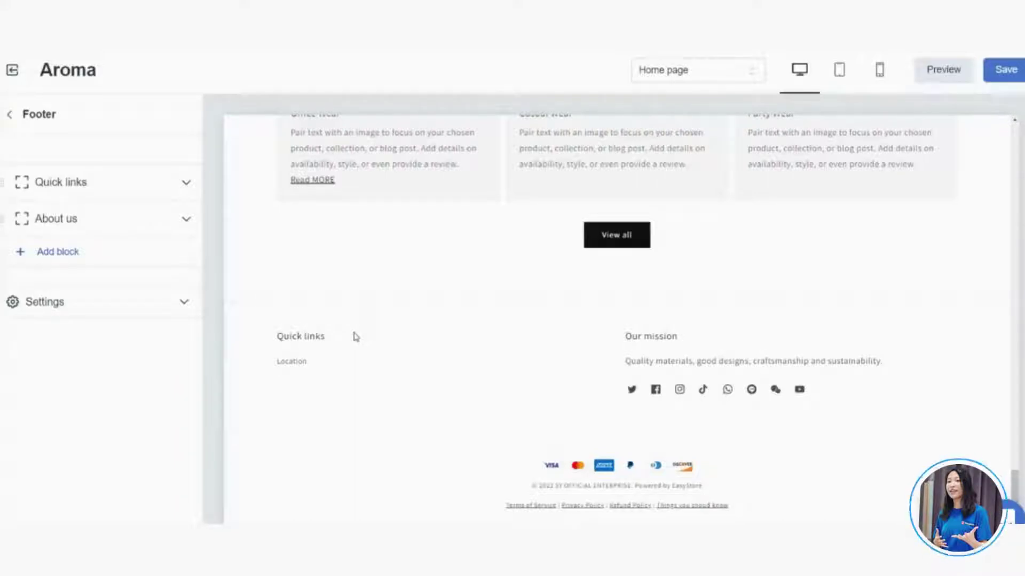
Change the heading of the footer's About us block to "Contact Us"
click(79, 183)
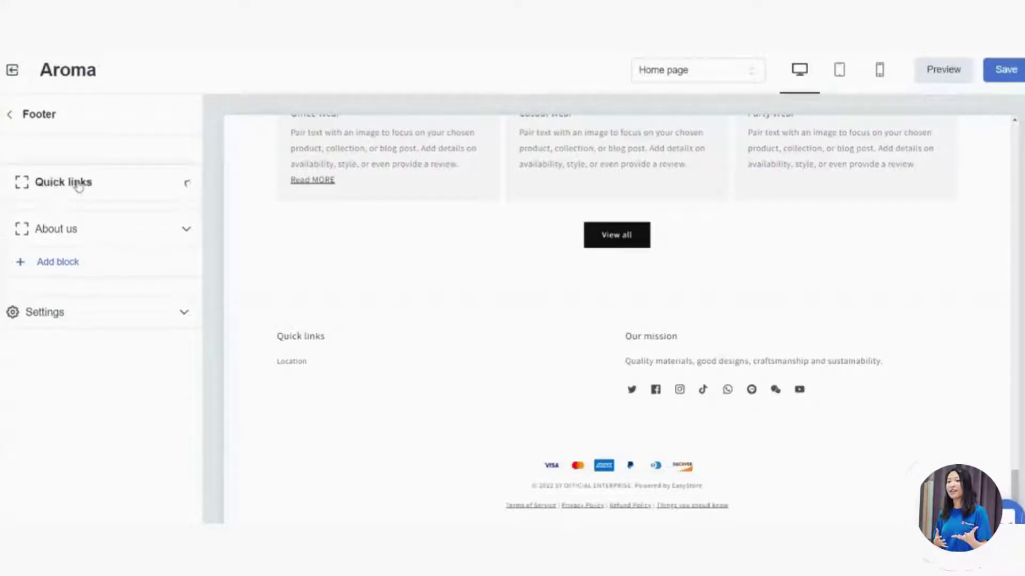
click(103, 190)
click(107, 221)
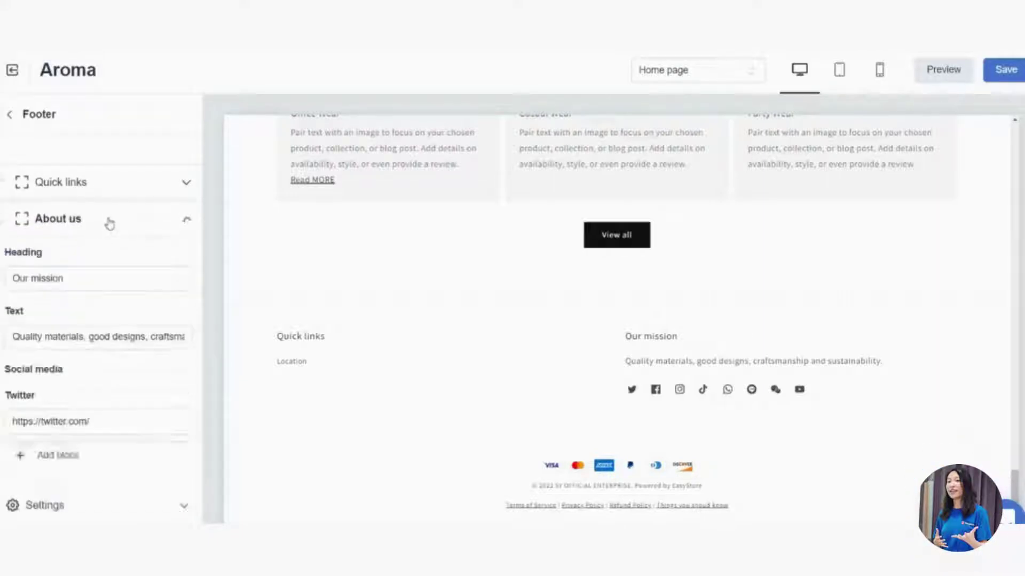
click(85, 279)
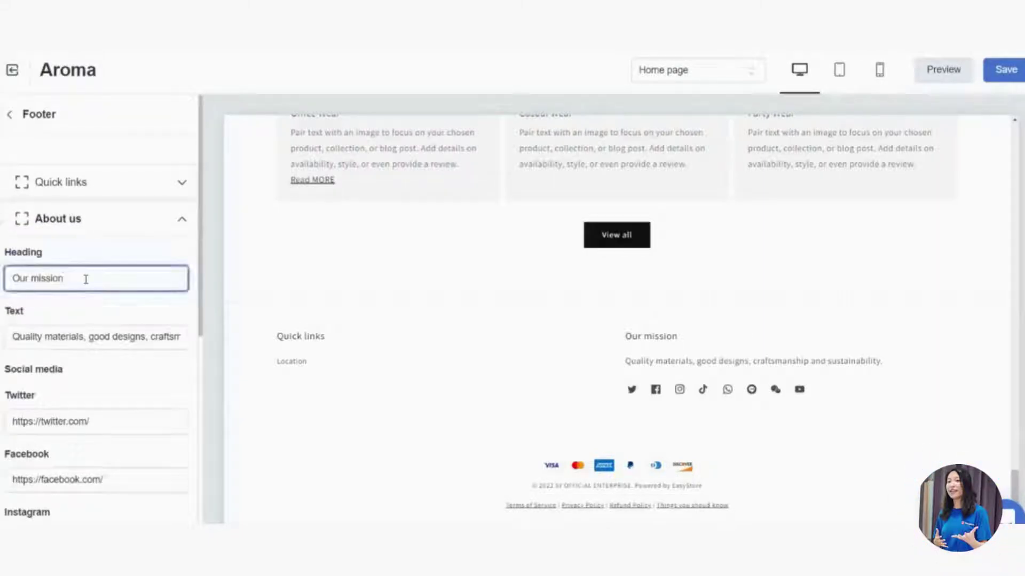
key(BackSpace)
key(BackSpace)
key(BackSpace)
key(BackSpace)
key(BackSpace)
key(BackSpace)
key(BackSpace)
key(BackSpace)
key(BackSpace)
key(BackSpace)
key(BackSpace)
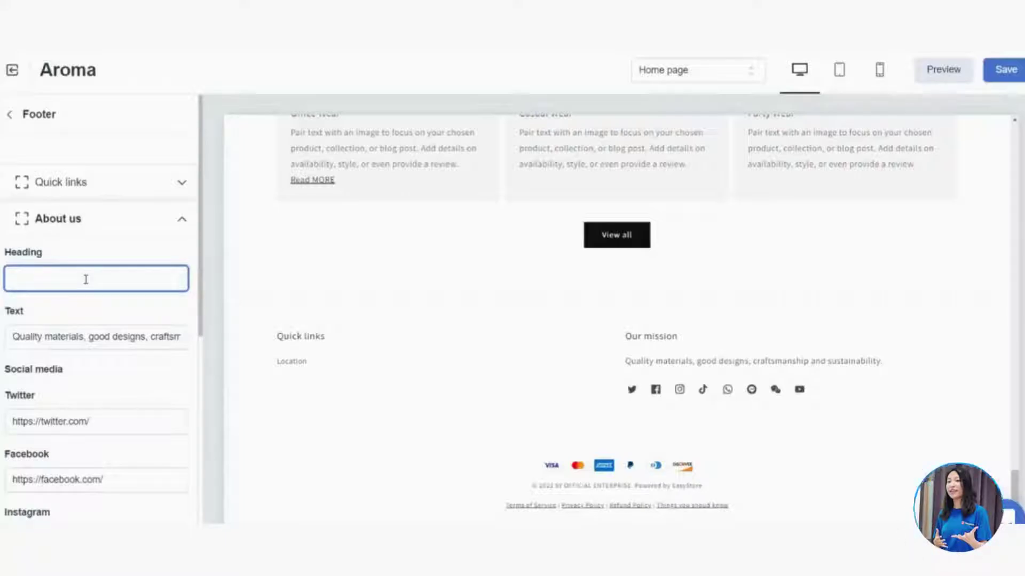
text(Contact Us)
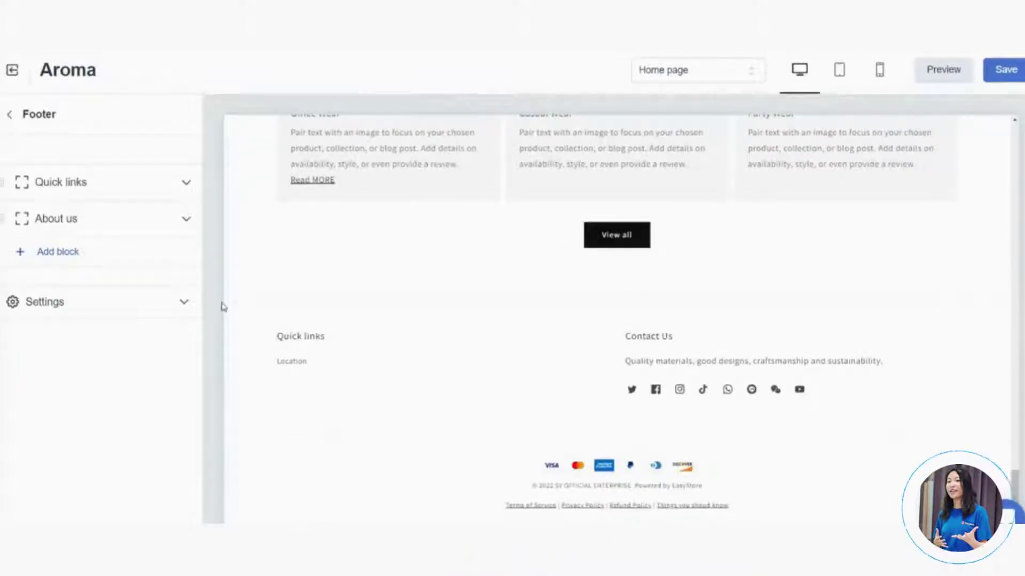
Remove the Tiktok and Instagram links from the social media settings of the footer's About us block and check the footer preview
click(80, 219)
scroll(194, 277, down, 3)
scroll(190, 294, down, 3)
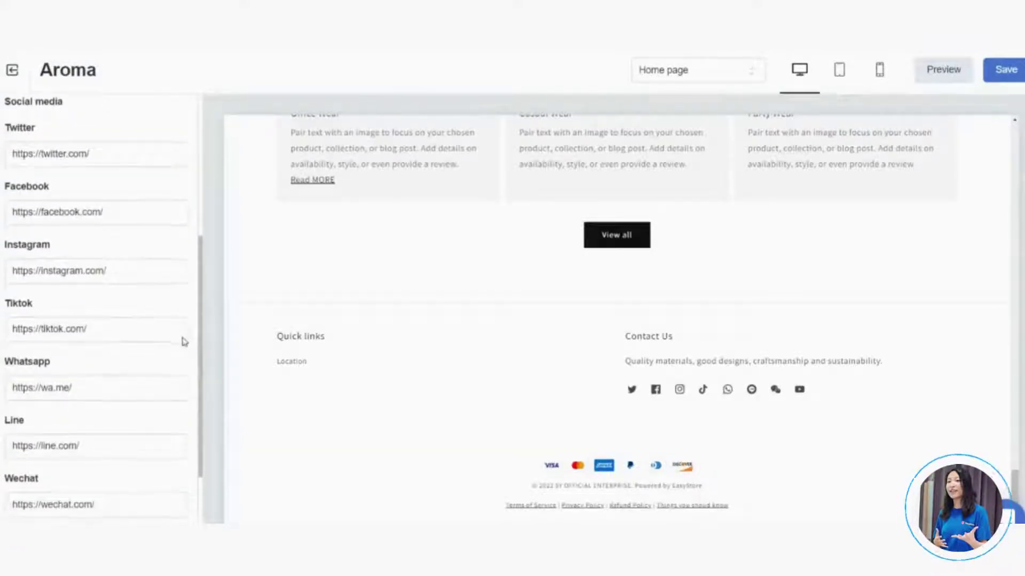
scroll(184, 341, down, 1)
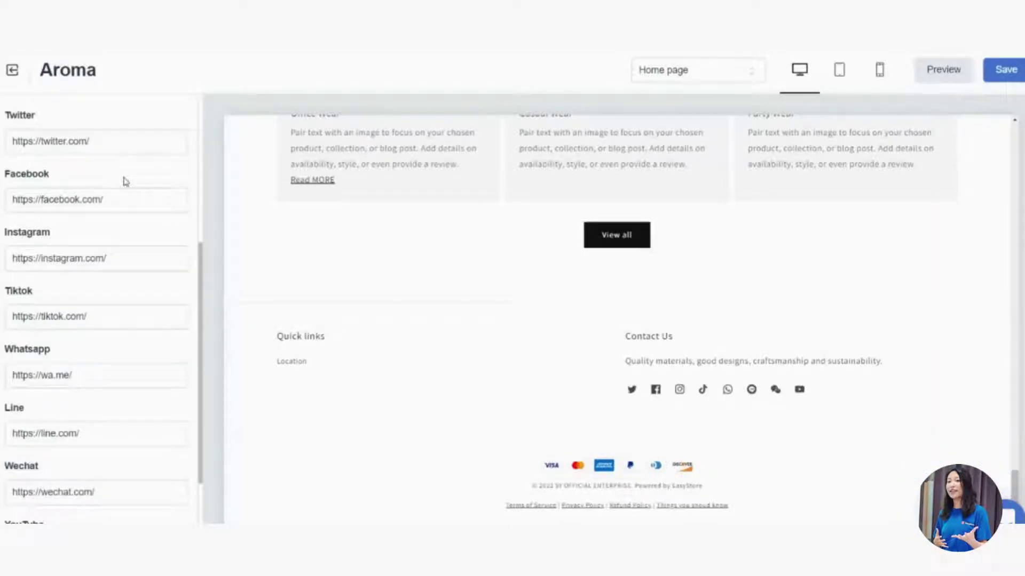
click(128, 310)
key(BackSpace)
key(BackSpace)
key(BackSpace)
key(BackSpace)
key(BackSpace)
key(BackSpace)
key(BackSpace)
key(BackSpace)
key(BackSpace)
key(BackSpace)
key(BackSpace)
key(BackSpace)
key(BackSpace)
key(BackSpace)
key(BackSpace)
key(BackSpace)
key(BackSpace)
key(BackSpace)
key(BackSpace)
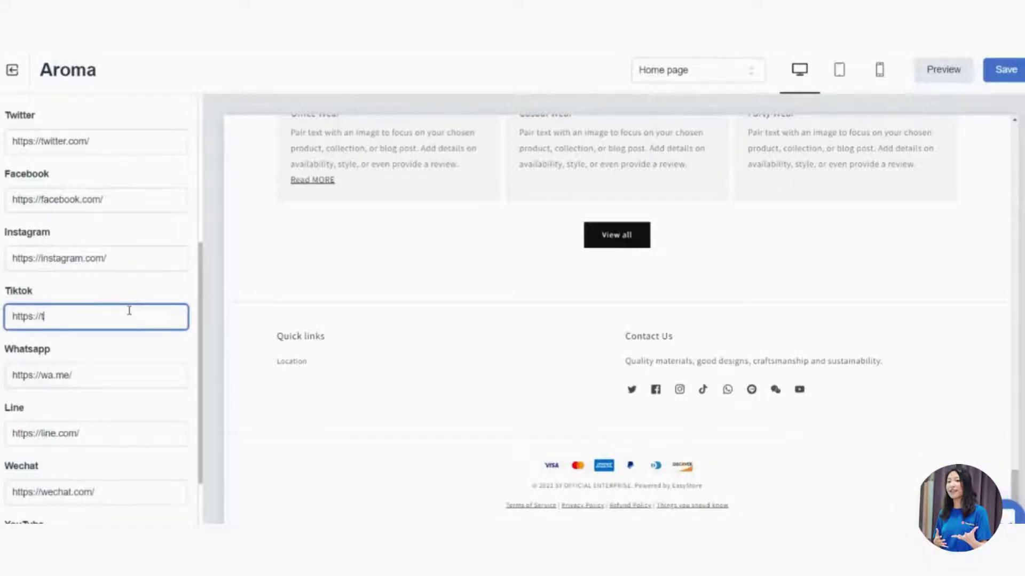
click(132, 259)
key(BackSpace)
key(BackSpace)
key(BackSpace)
key(BackSpace)
key(BackSpace)
key(BackSpace)
key(BackSpace)
key(BackSpace)
key(BackSpace)
key(BackSpace)
key(BackSpace)
key(BackSpace)
key(BackSpace)
key(BackSpace)
key(BackSpace)
key(BackSpace)
key(BackSpace)
key(BackSpace)
key(BackSpace)
key(BackSpace)
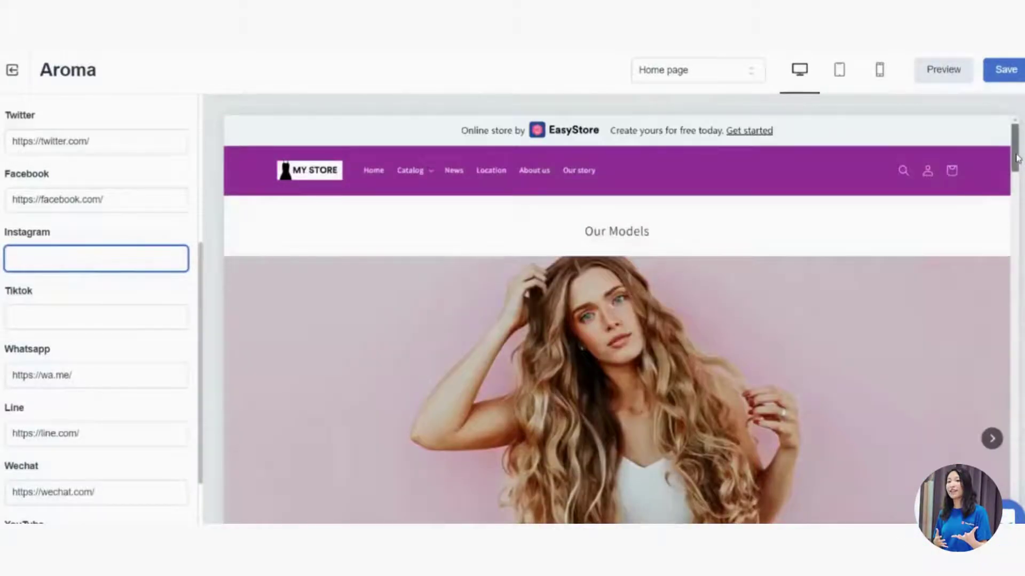
drag(1018, 155, 1016, 506)
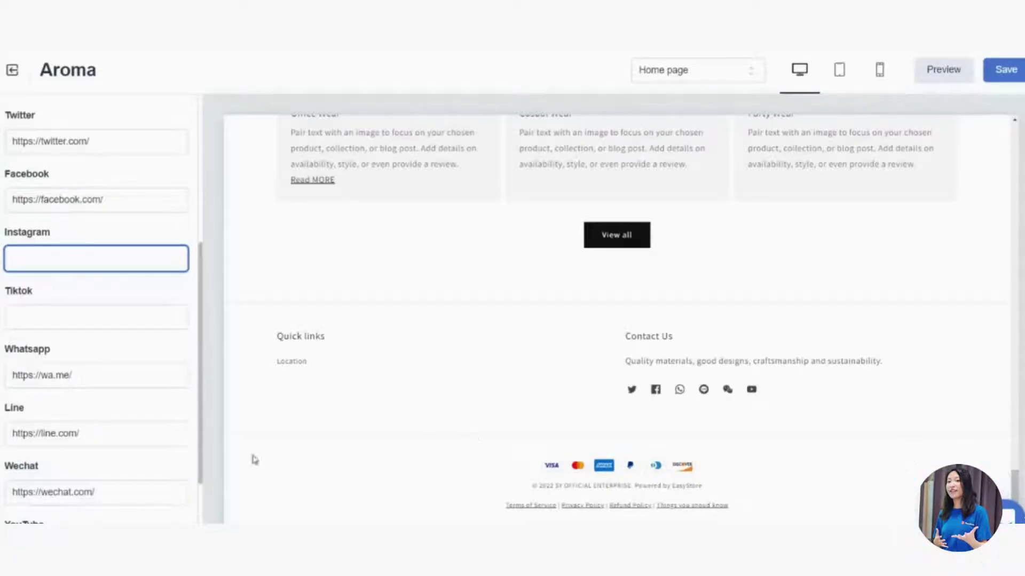
In the footer's general settings, disable the PayPal icon and enable Payment methods
drag(199, 368, 253, 206)
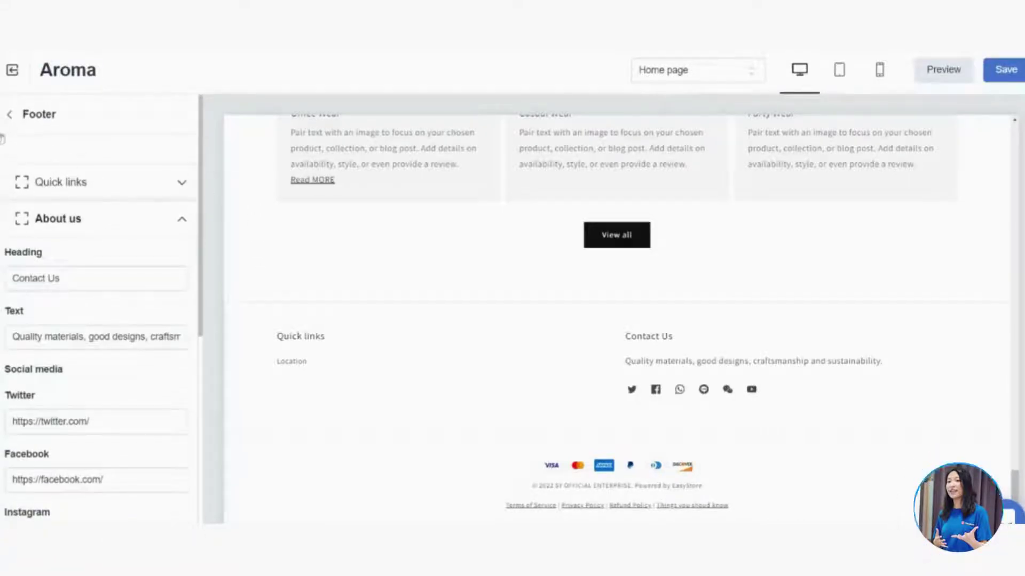
click(23, 131)
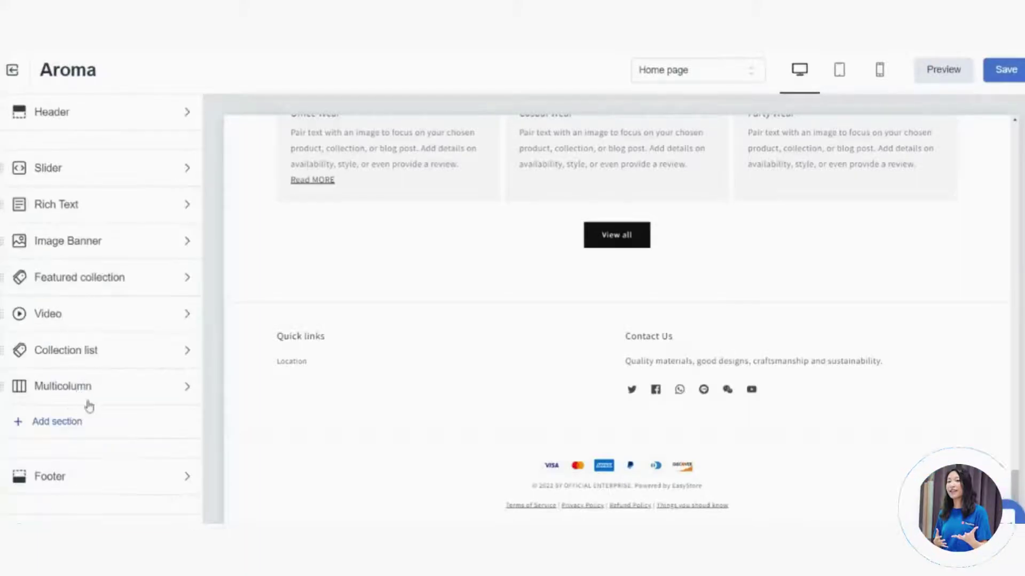
click(115, 490)
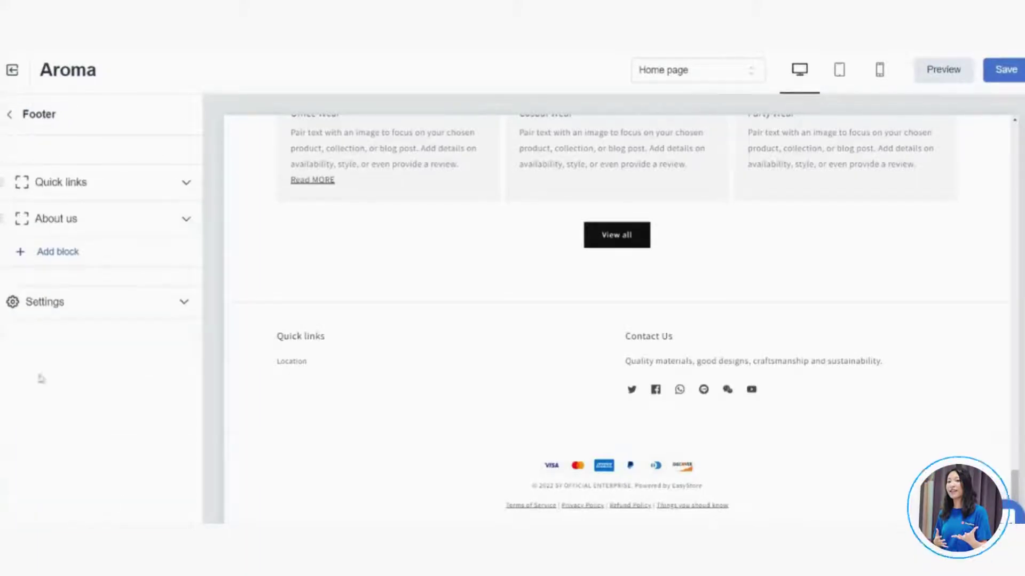
click(60, 302)
drag(201, 222, 207, 290)
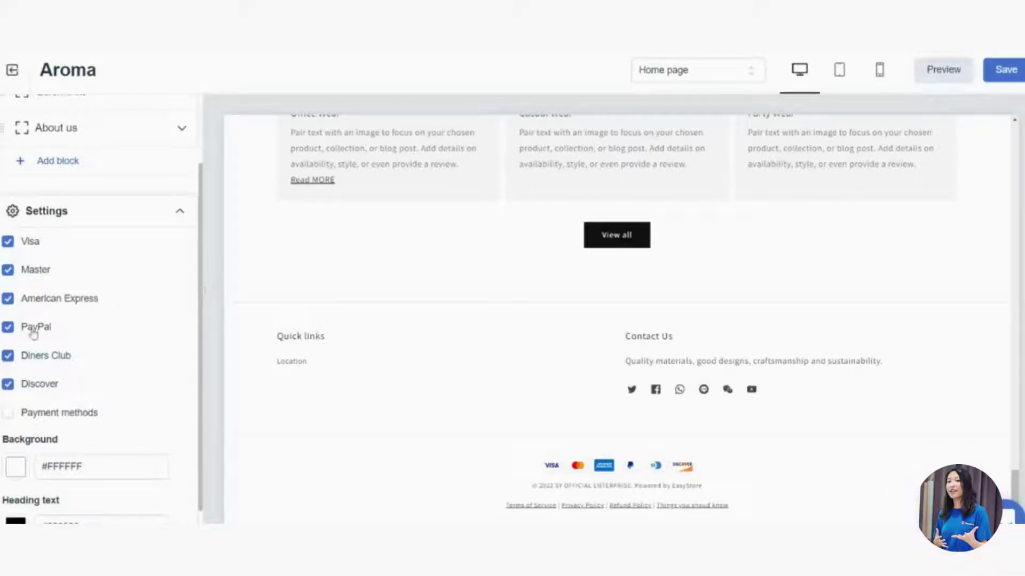
click(10, 333)
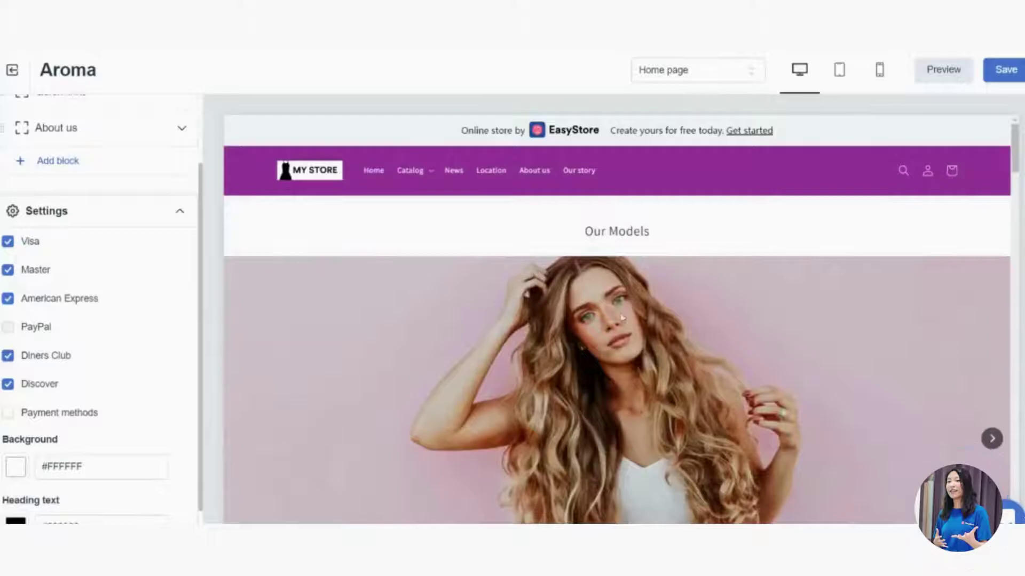
drag(1014, 154, 1014, 483)
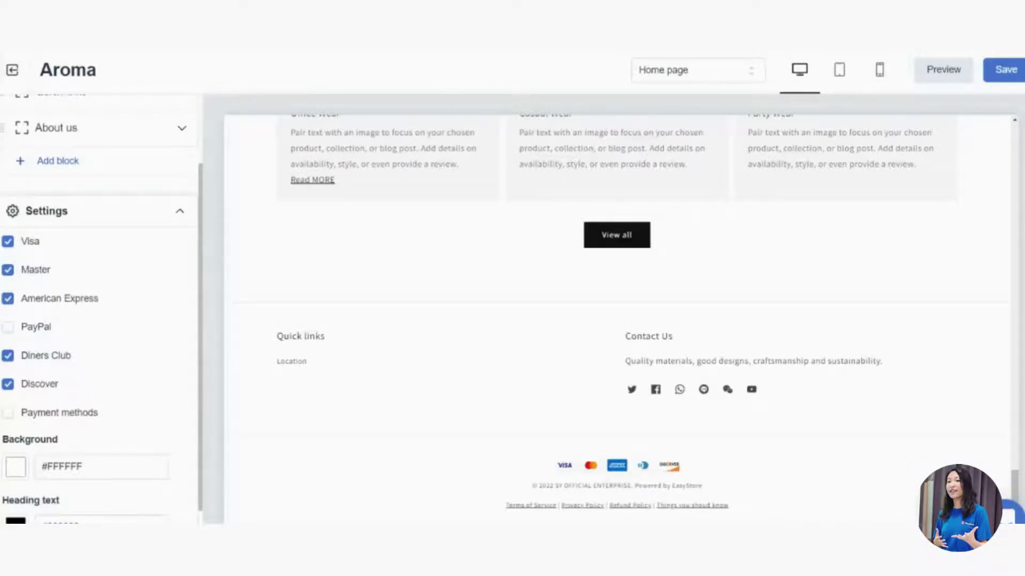
click(8, 415)
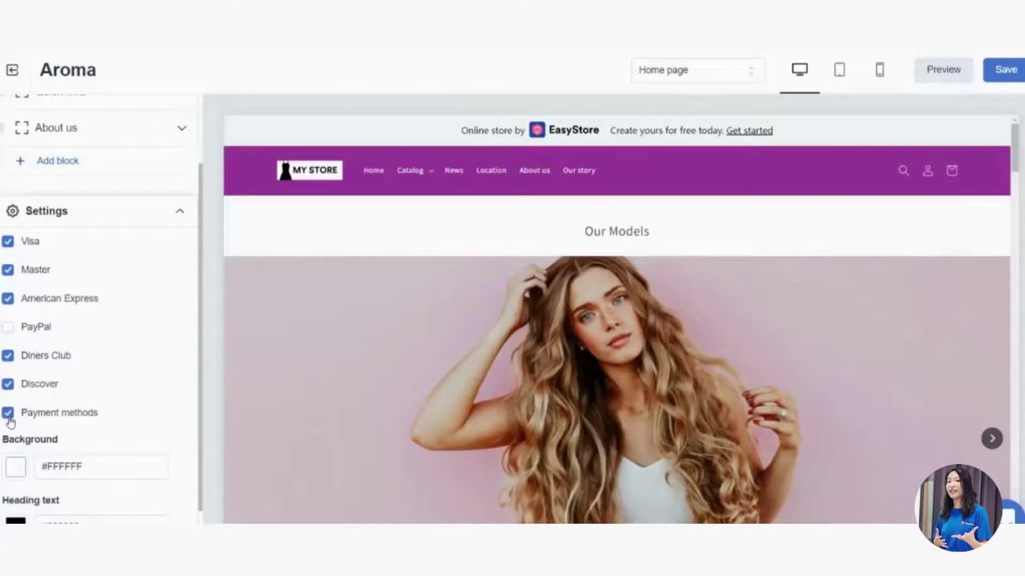
Set the footer's background colour to purple #78269A and check it in the page preview
scroll(10, 421, down, 1)
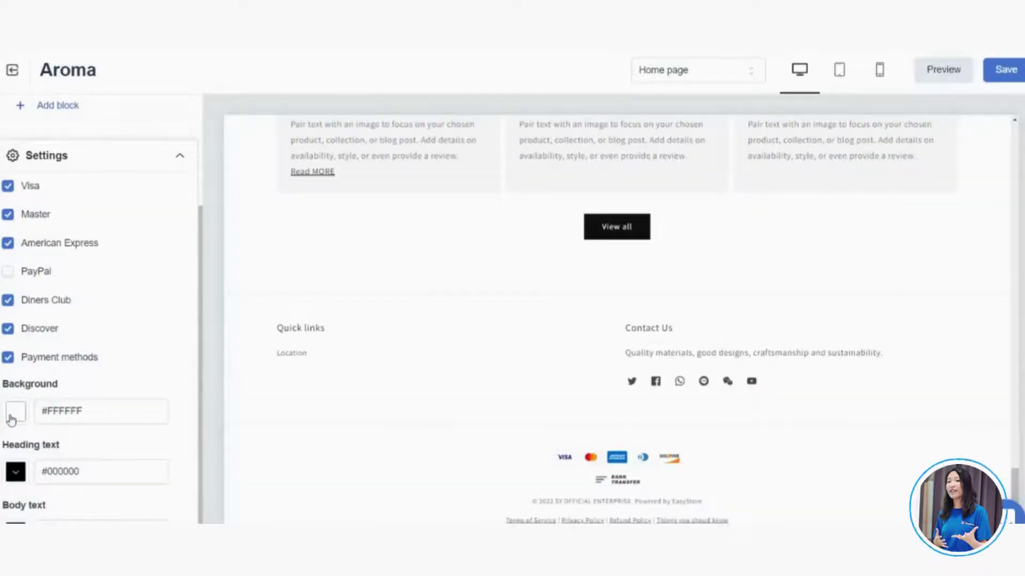
click(12, 418)
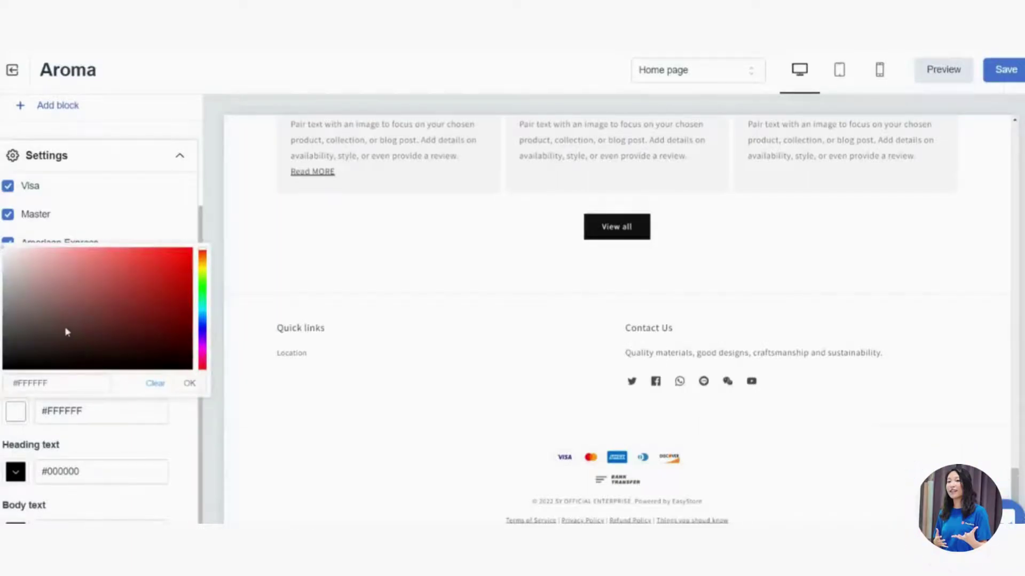
click(203, 342)
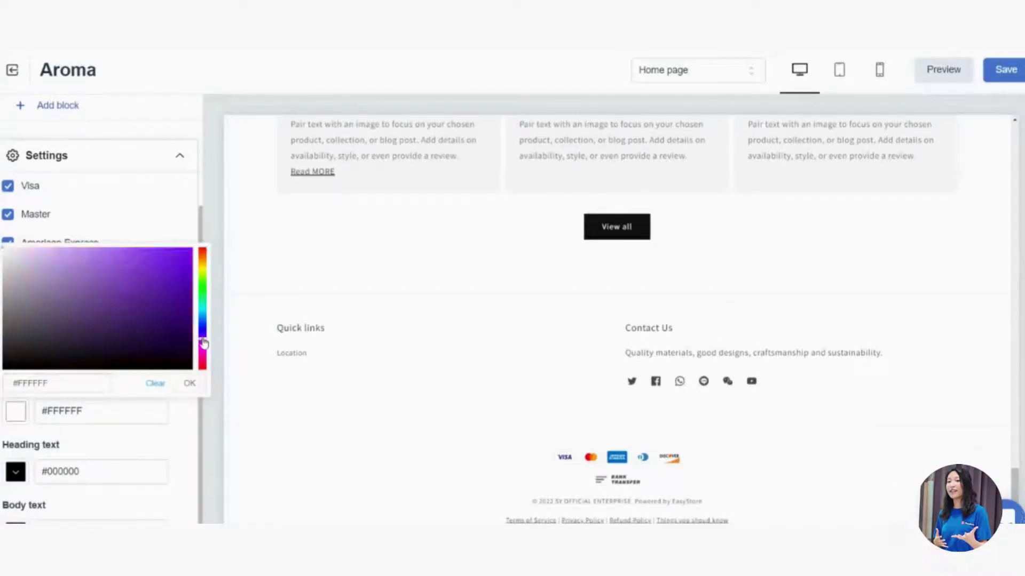
click(202, 344)
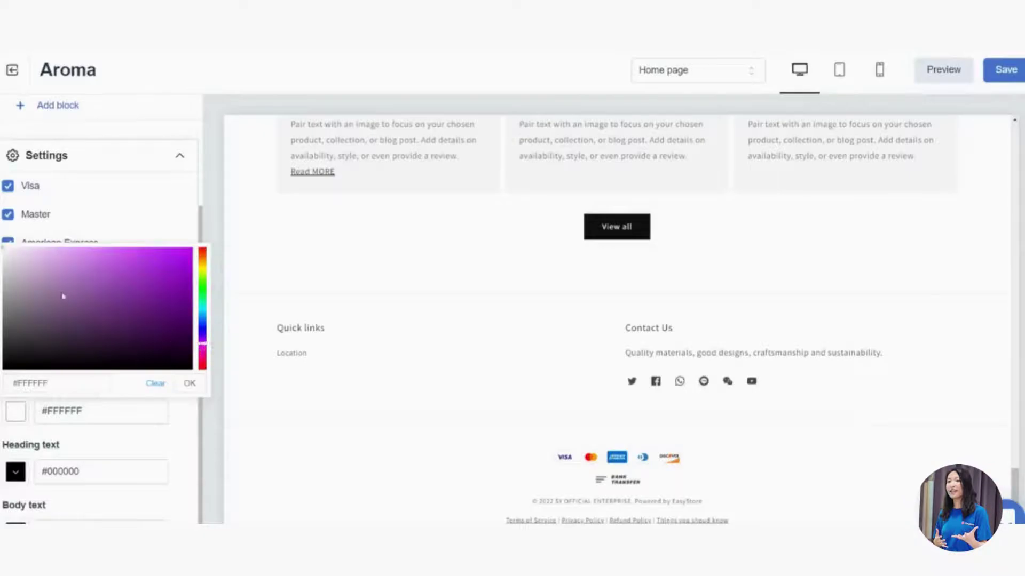
drag(126, 321, 146, 297)
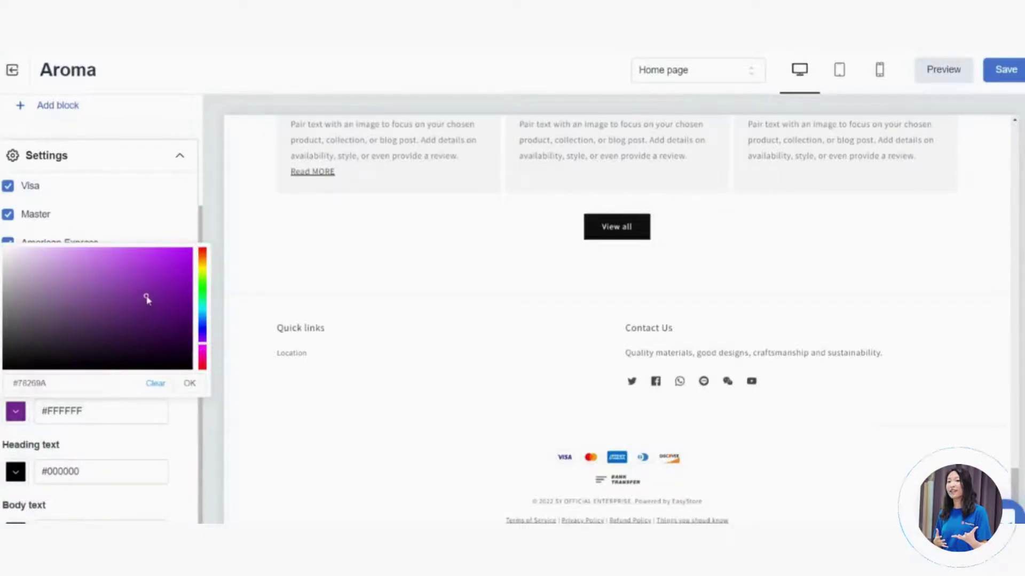
click(206, 397)
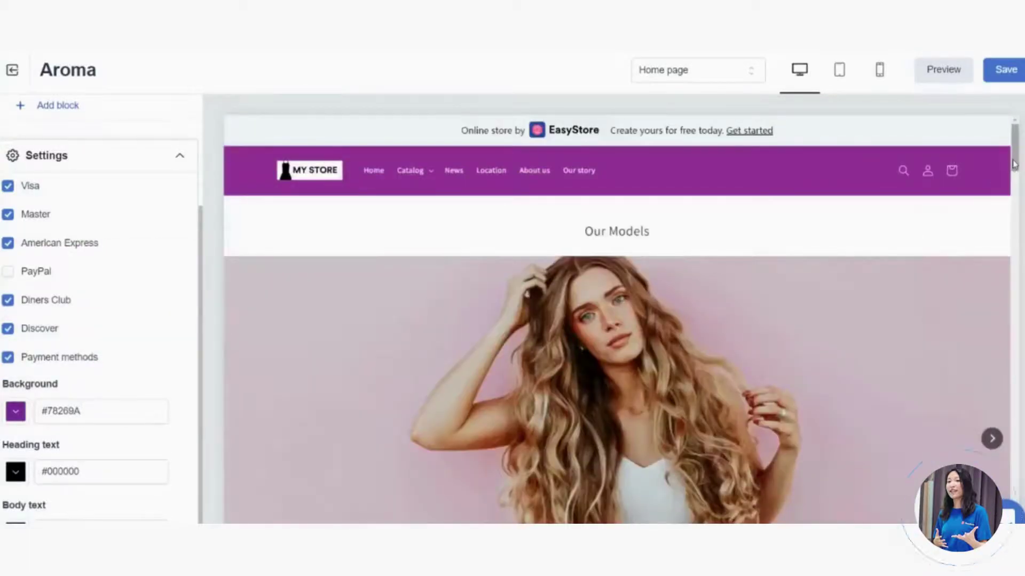
drag(1013, 164, 1014, 487)
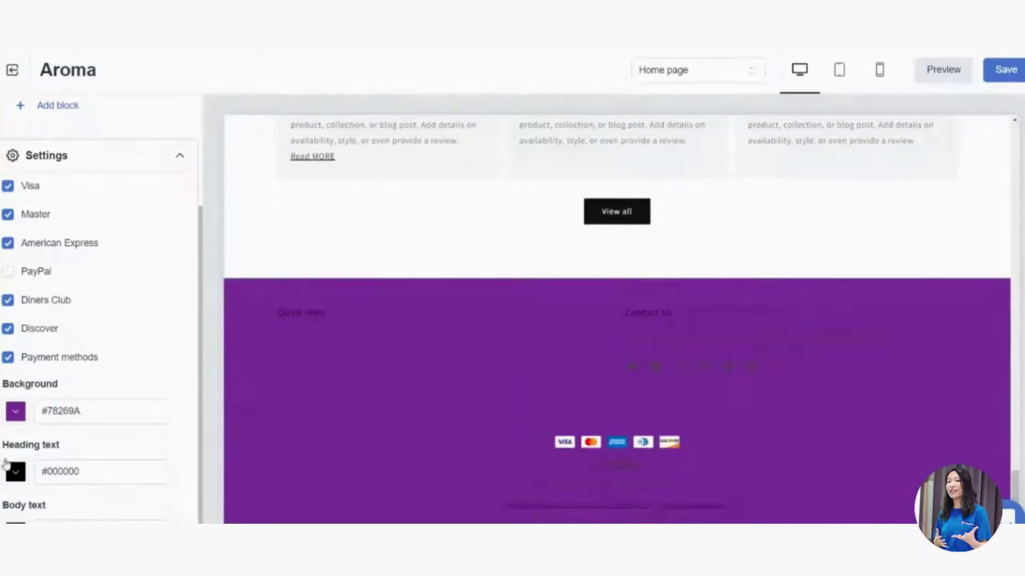
Set the footer's heading text colour to #FFFEFE and its body text colour to #FFFDFD
drag(23, 390, 1, 274)
drag(11, 325, 2, 308)
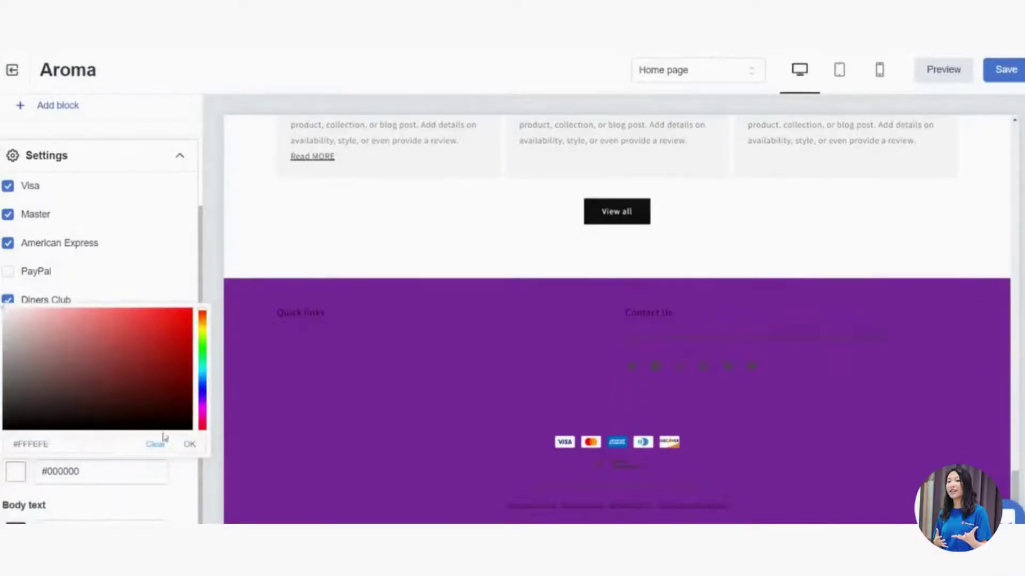
click(183, 451)
click(16, 523)
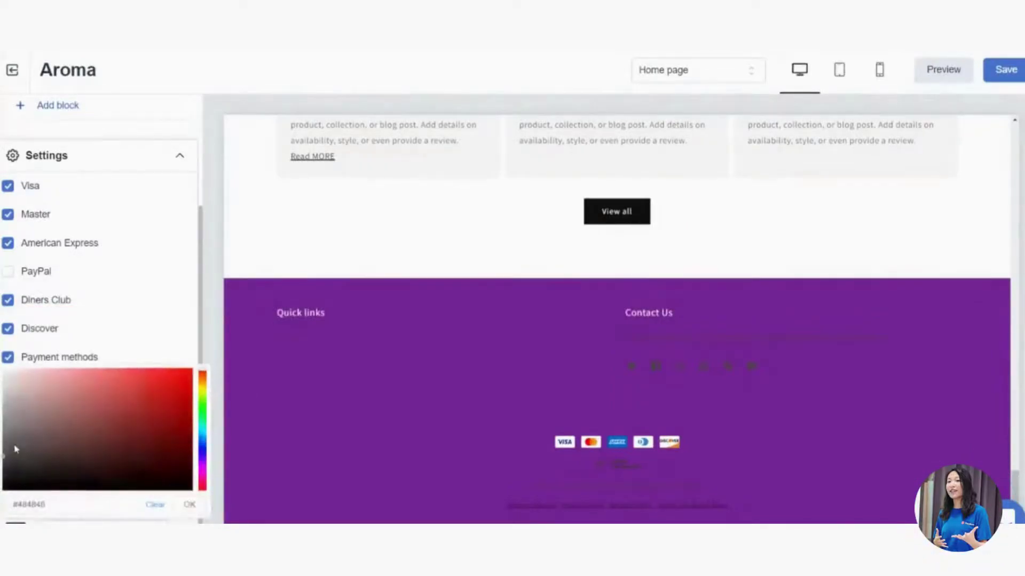
drag(4, 398, 3, 368)
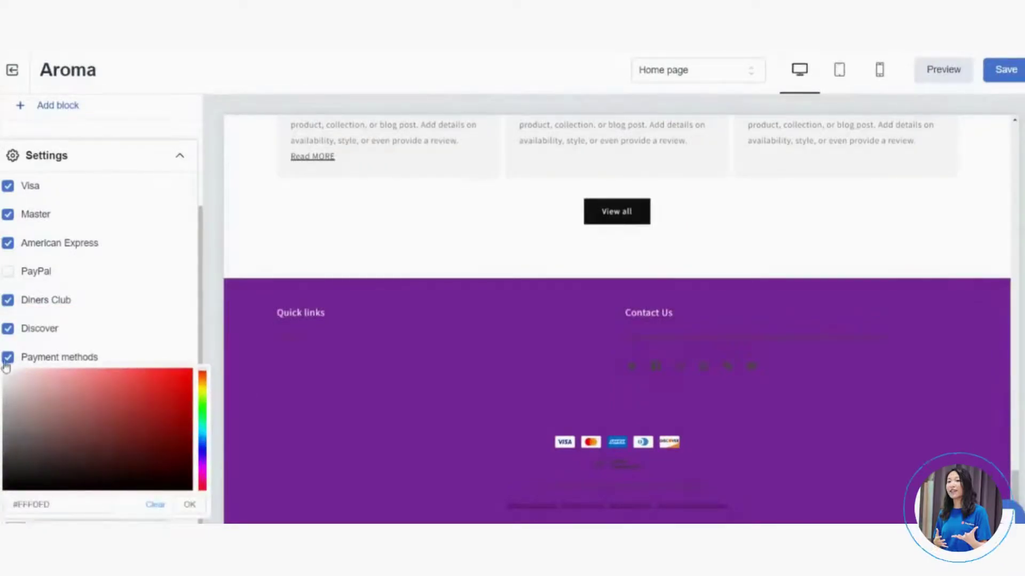
click(188, 509)
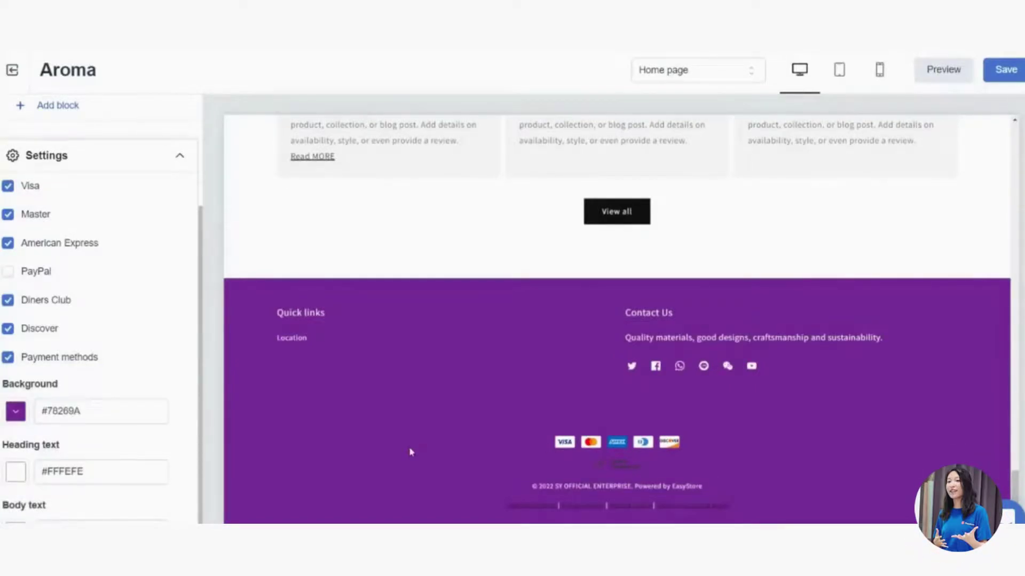
Check the home page in the tablet and mobile layouts and open the full store preview
click(805, 80)
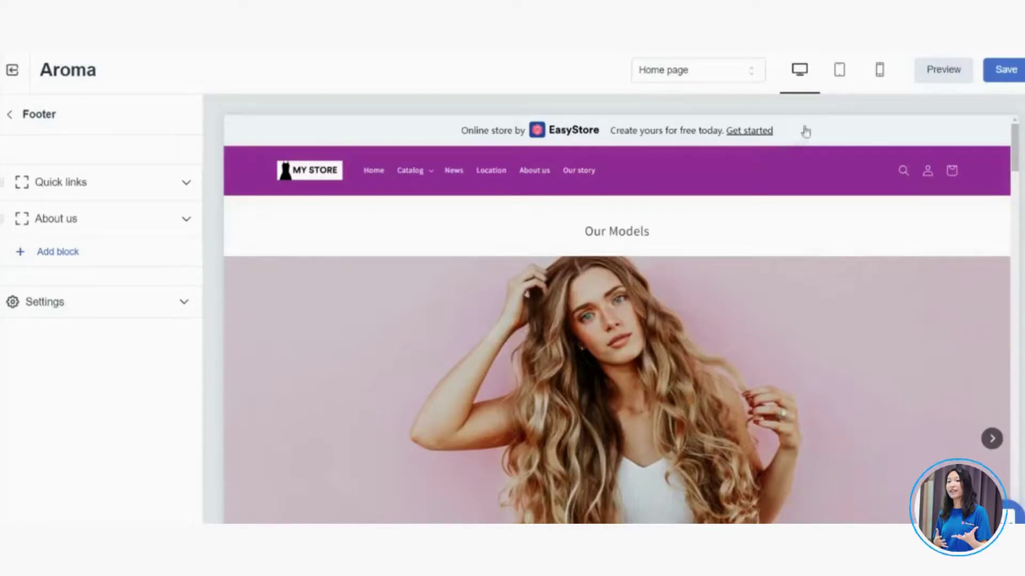
click(839, 78)
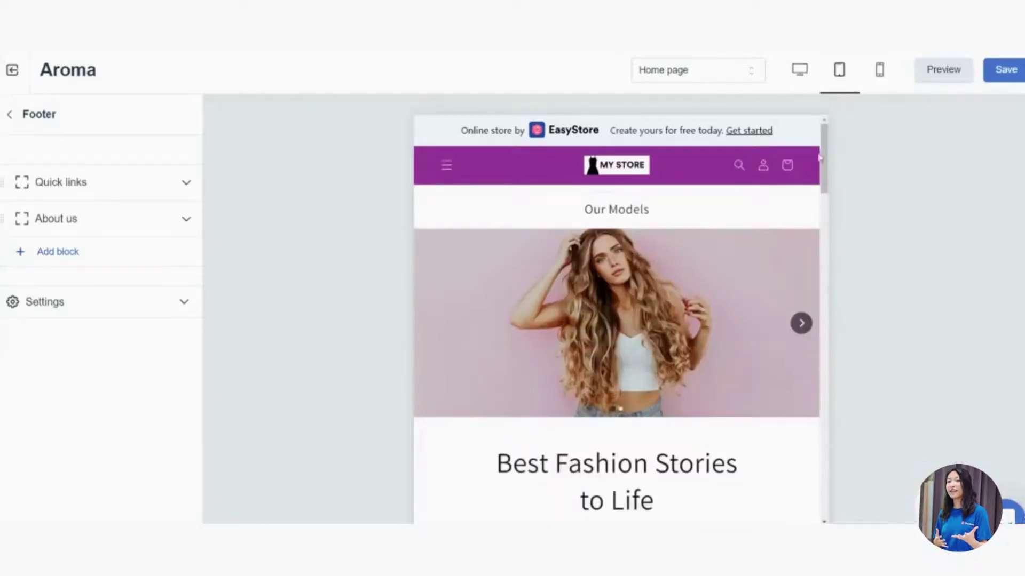
scroll(826, 147, down, 10)
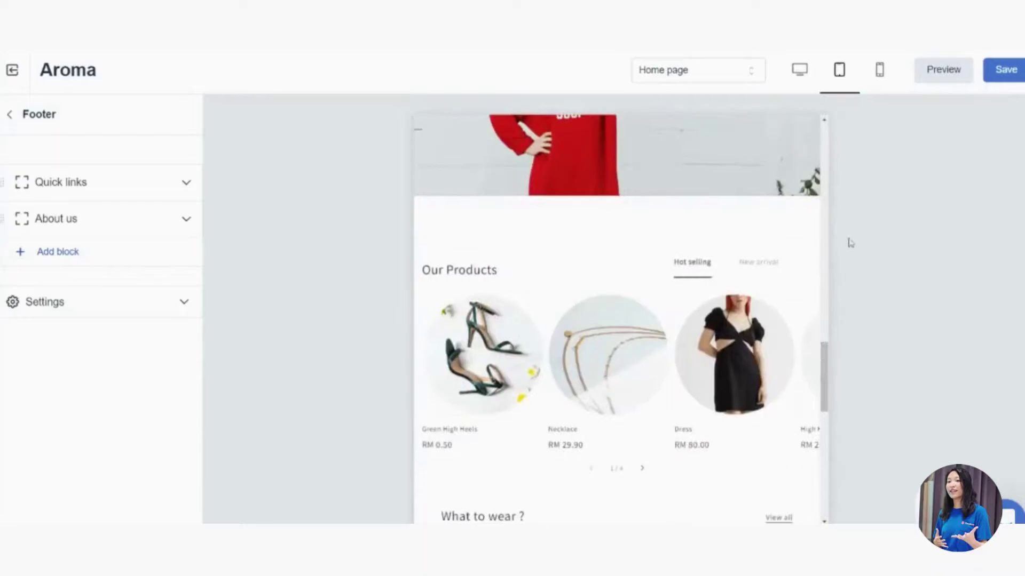
click(883, 87)
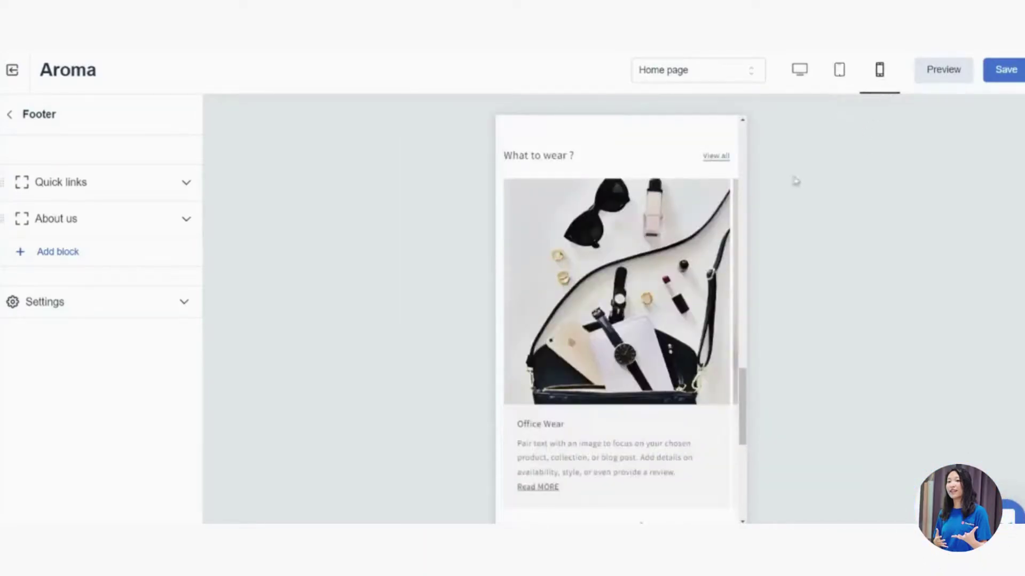
drag(742, 419, 759, 210)
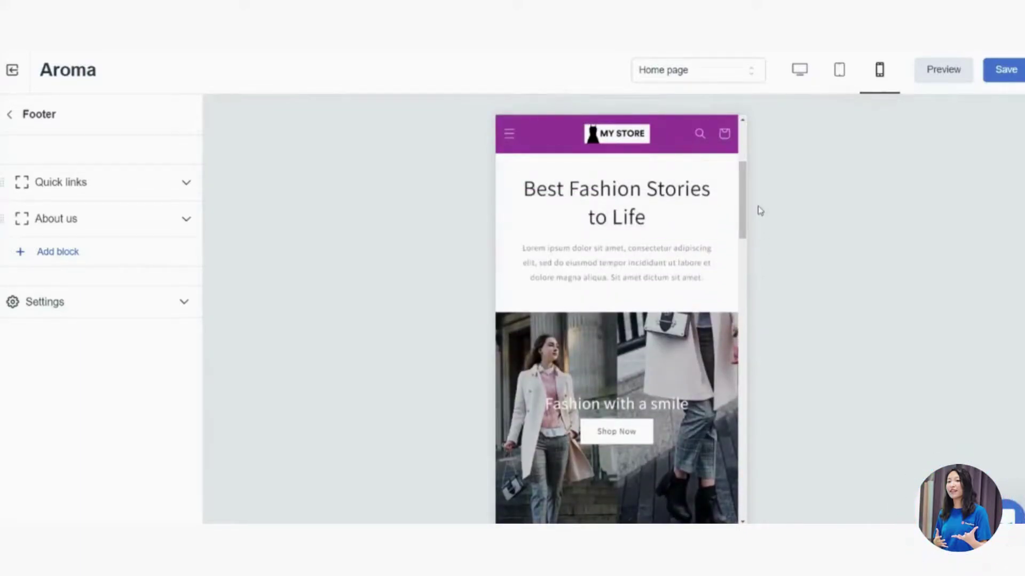
drag(742, 206, 716, 147)
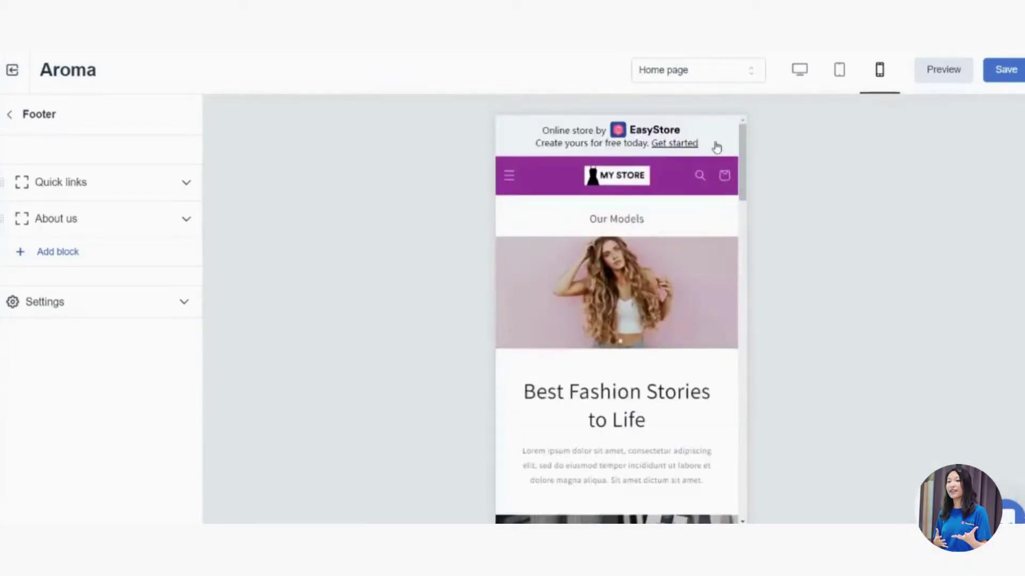
click(932, 79)
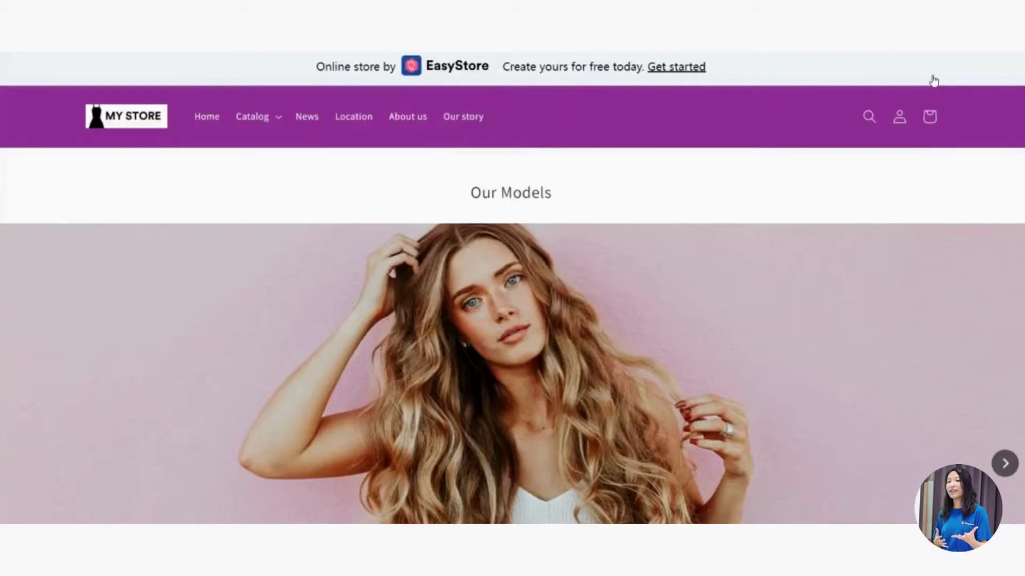
Review the full store preview of the home page from the header and Our Models banner through the product sections to the footer
scroll(512, 288, down, 10)
scroll(1022, 160, down, 4)
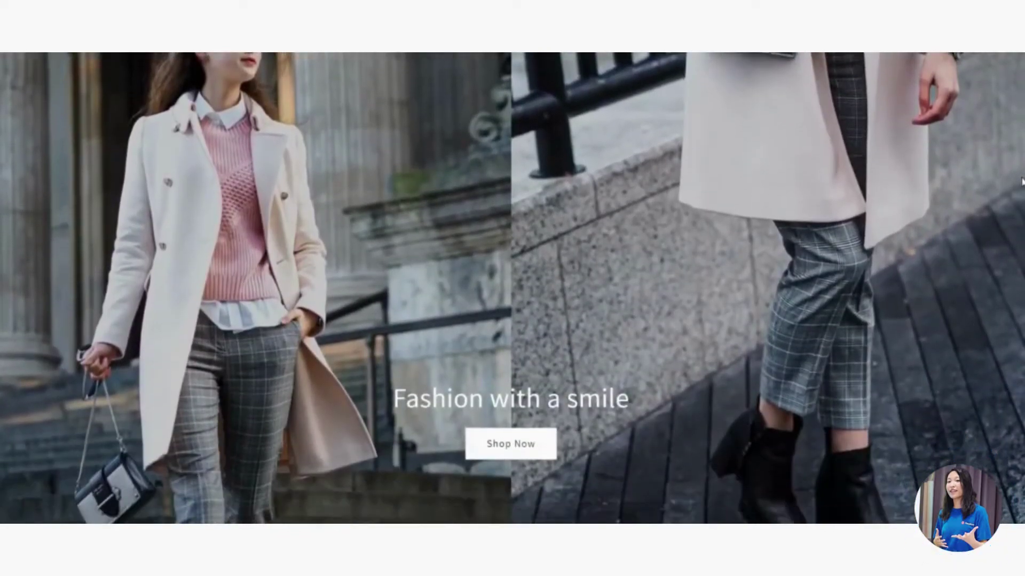
scroll(1023, 182, down, 4)
scroll(1021, 206, down, 4)
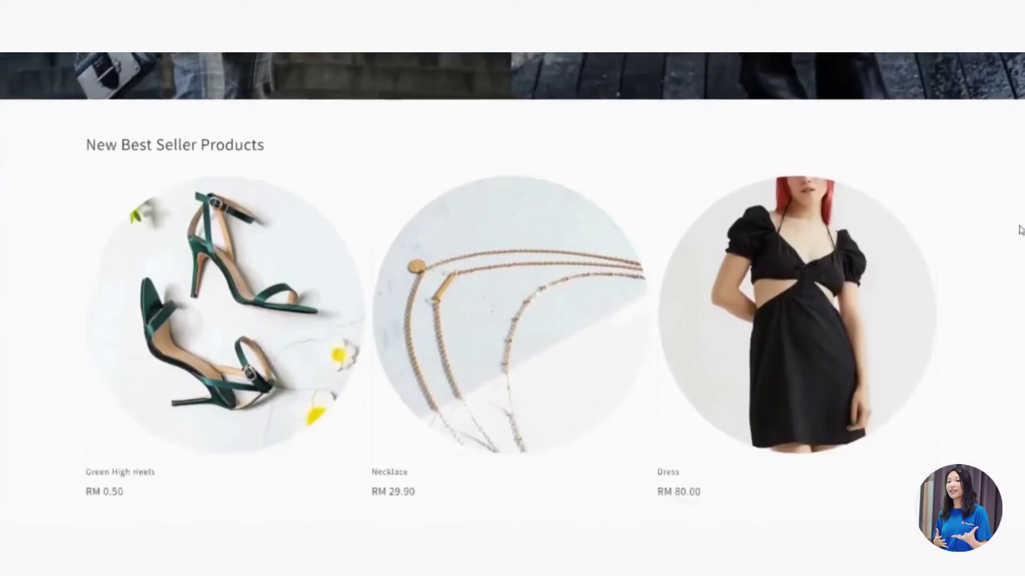
scroll(1022, 235, down, 5)
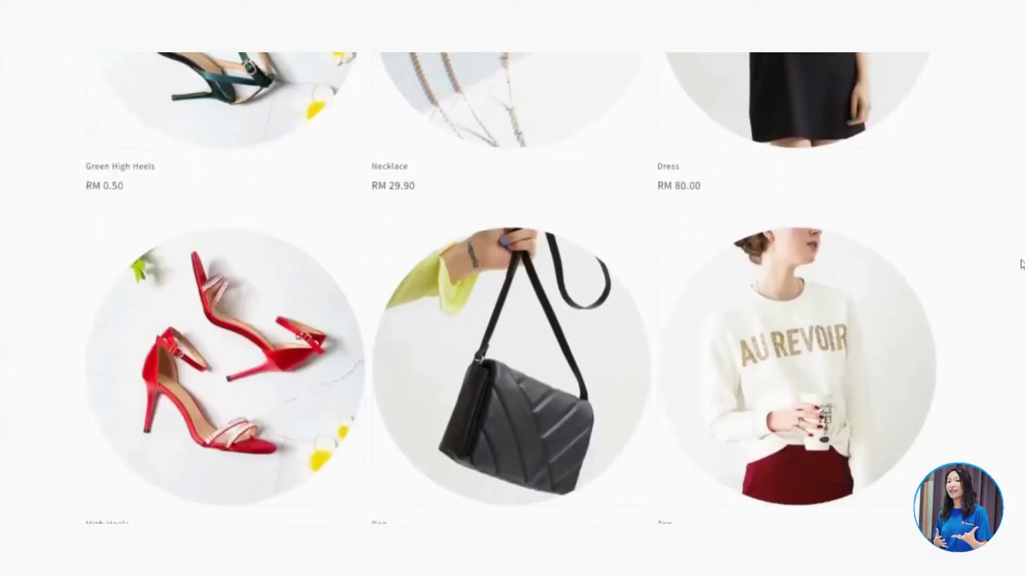
scroll(1022, 267, down, 10)
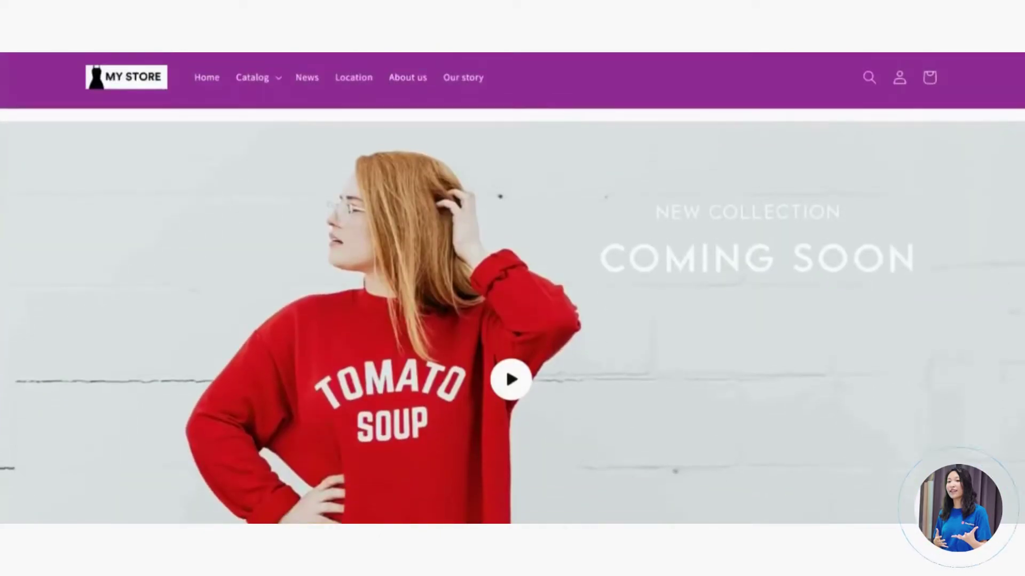
scroll(512, 288, down, 5)
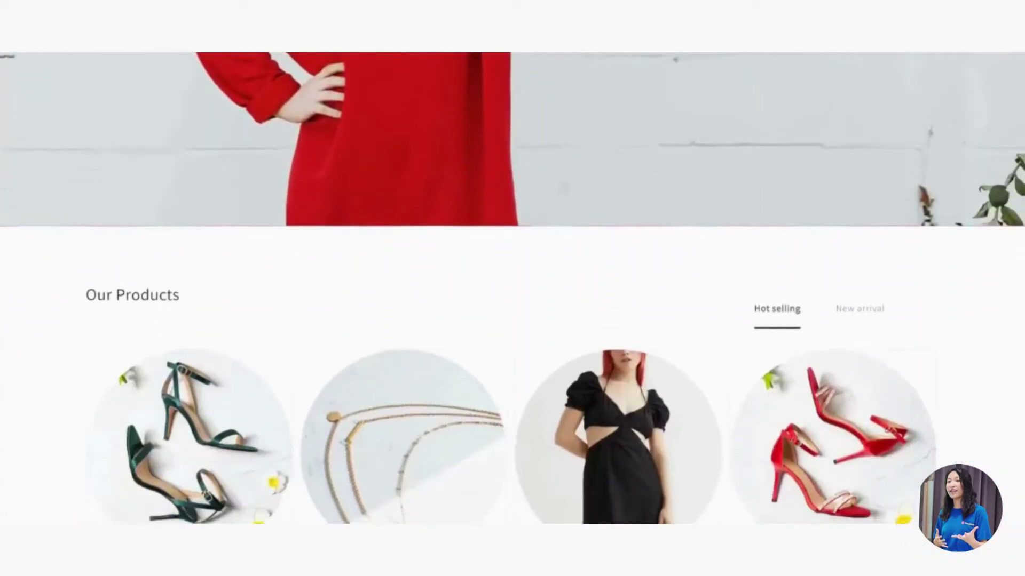
scroll(512, 288, down, 10)
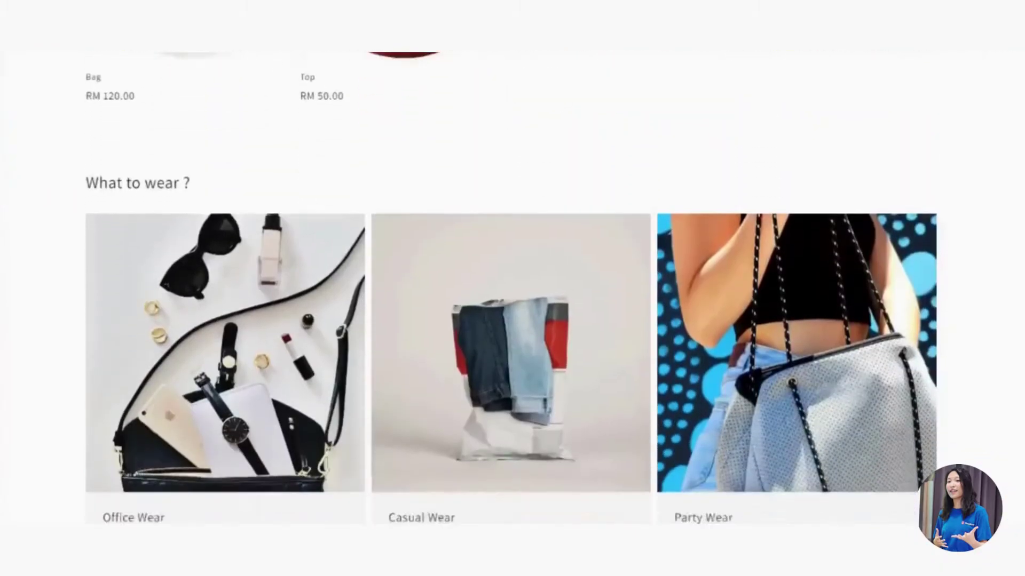
scroll(512, 288, down, 10)
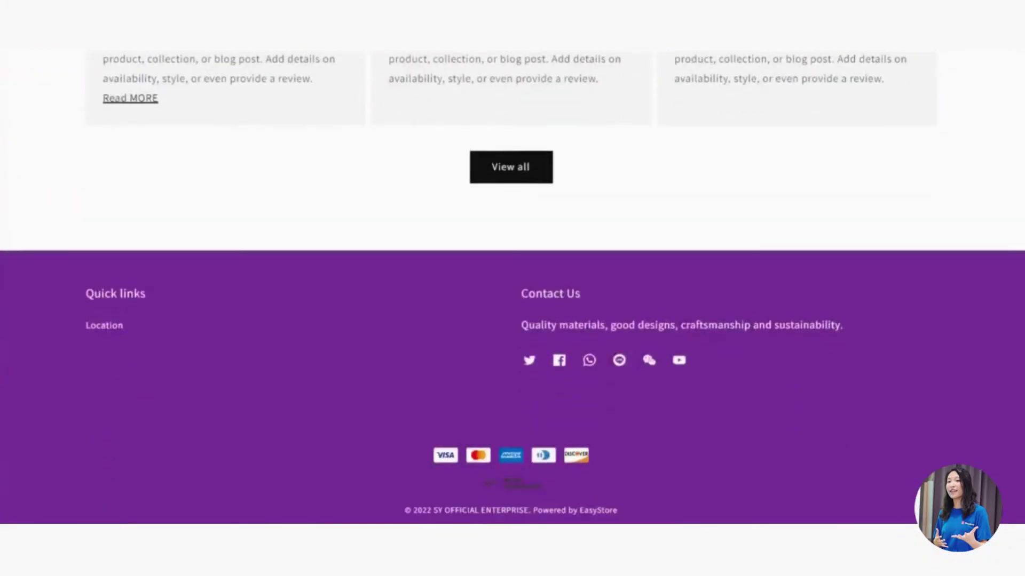
scroll(512, 289, up, 1)
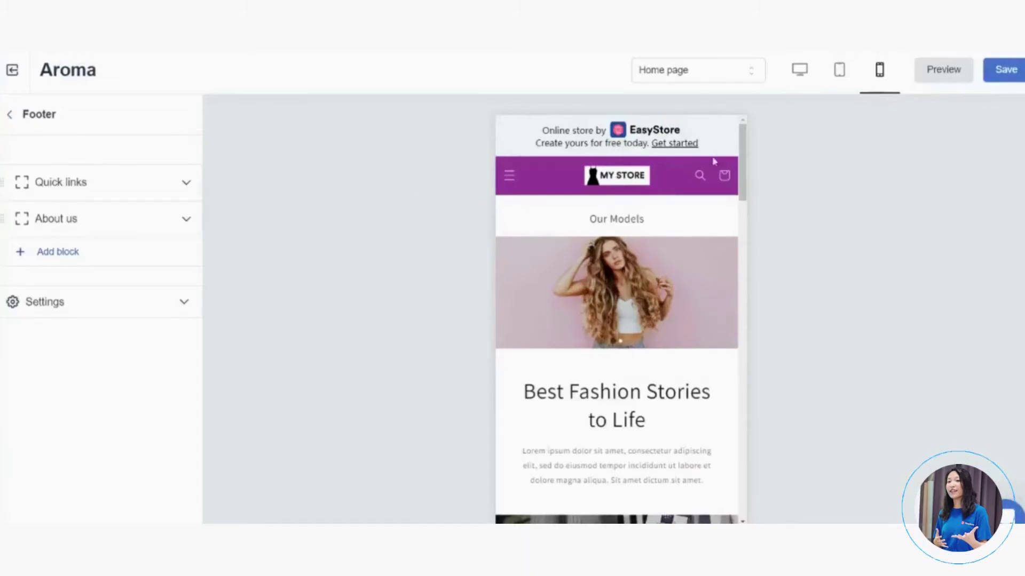
Save the customized Aroma theme in the theme editor
click(1006, 72)
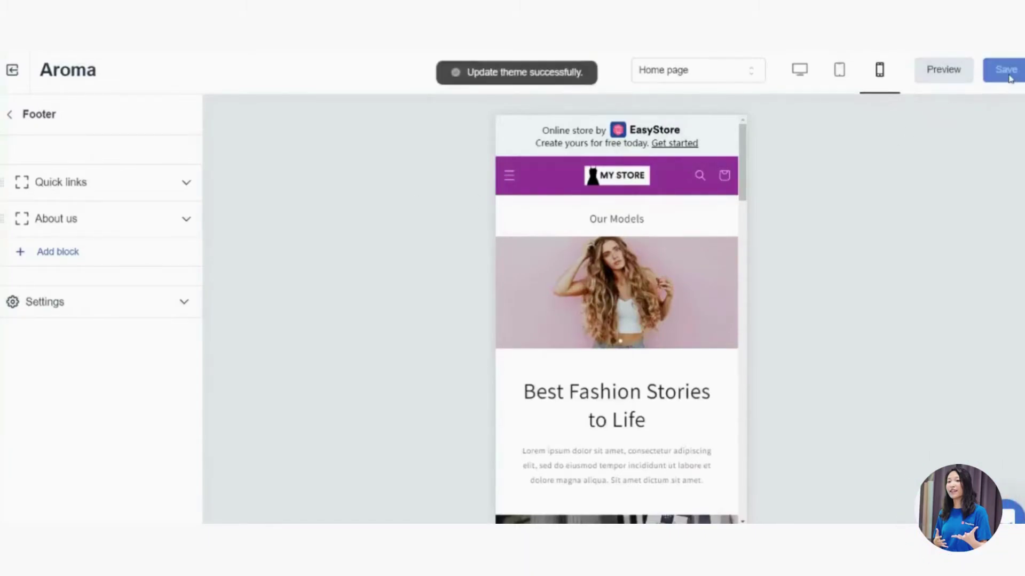